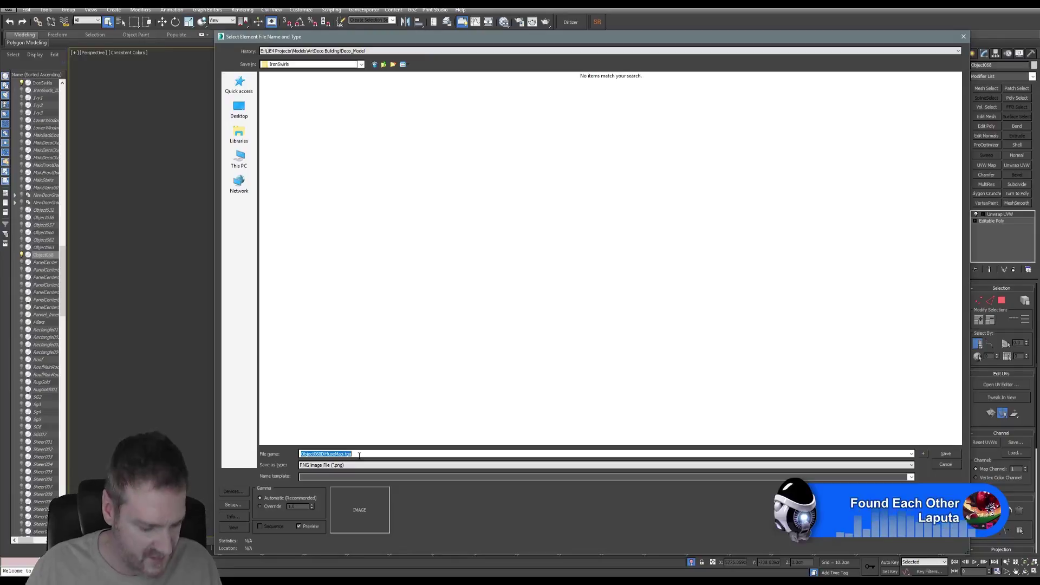
Save the diffuse bake output in the IronSwirls folder as a PNG named IronSwirls_ID, using RGB 24 bit with alpha channel
text(IronSwirls)
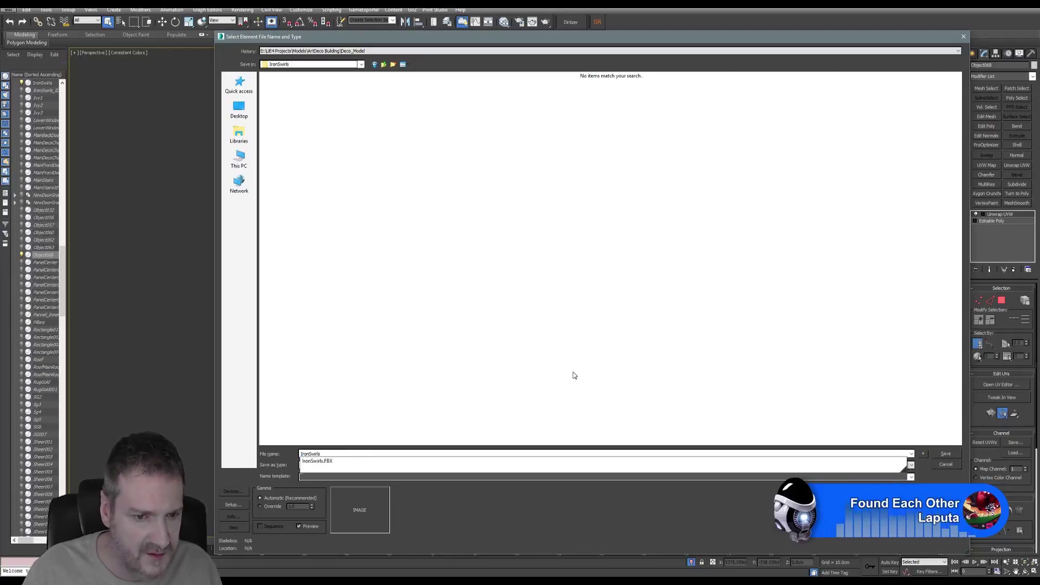
click(606, 376)
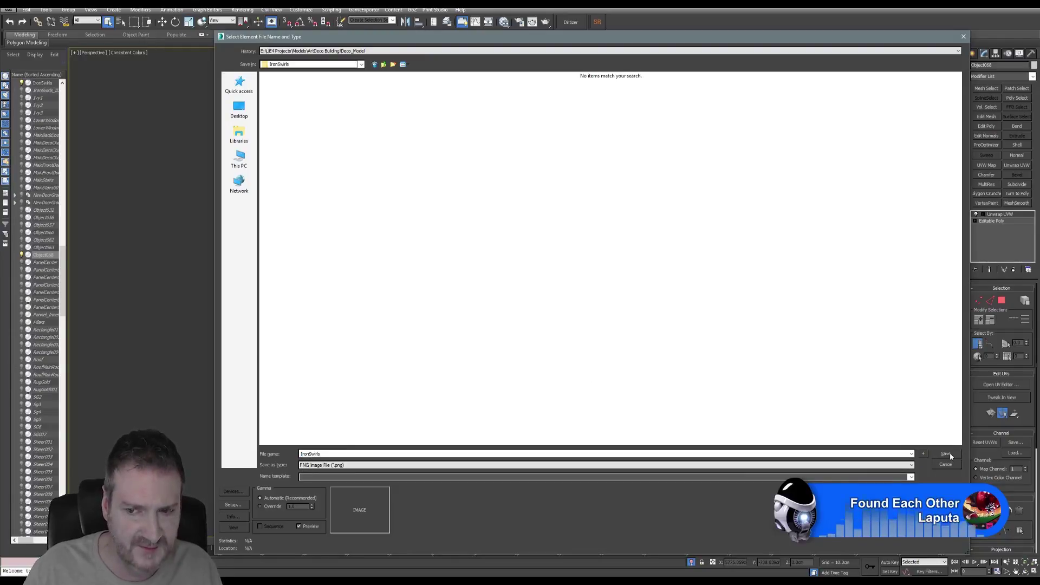
double_click(333, 453)
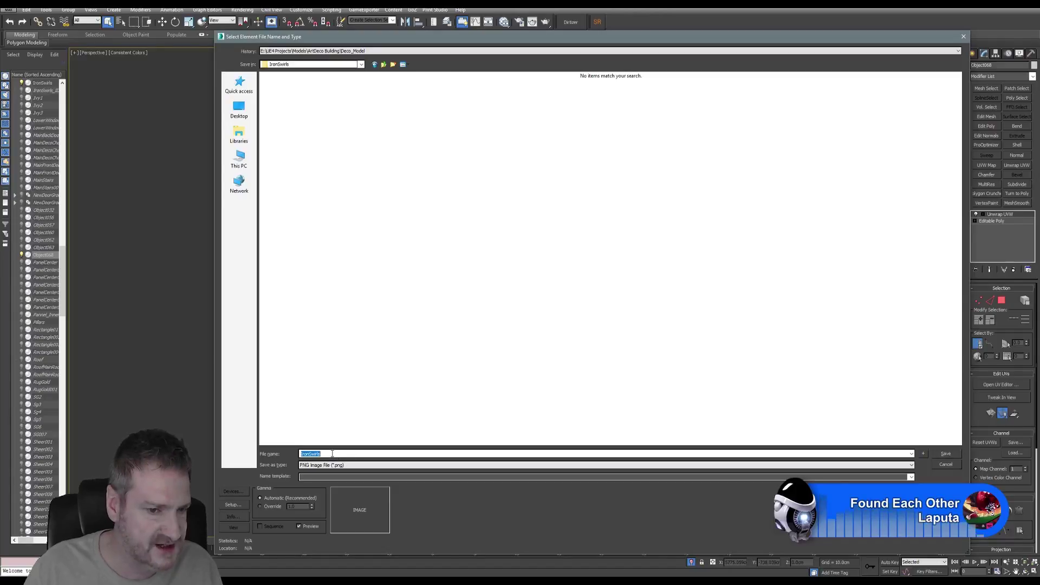
click(325, 454)
text(_)
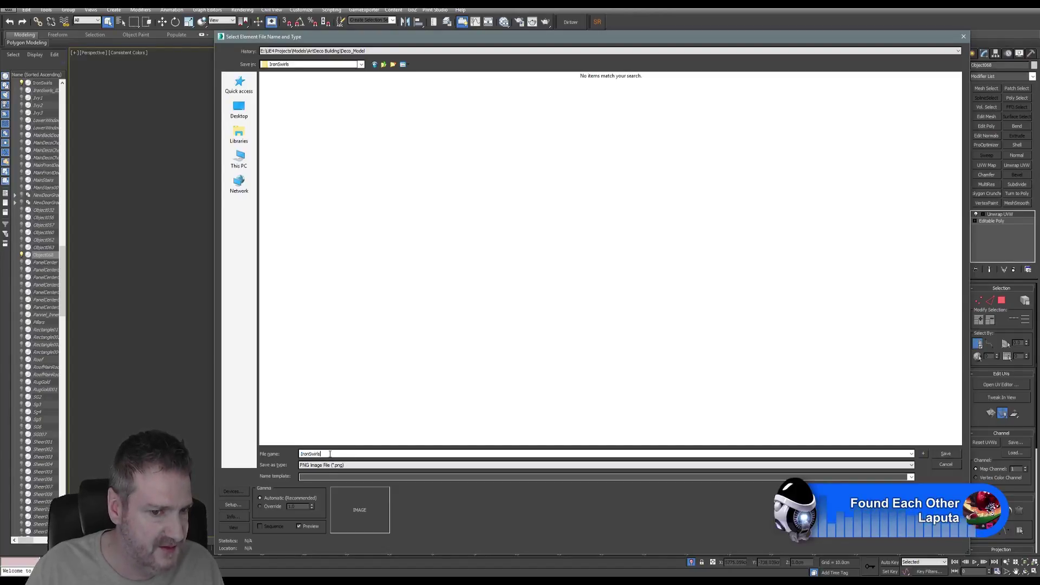
text(ID)
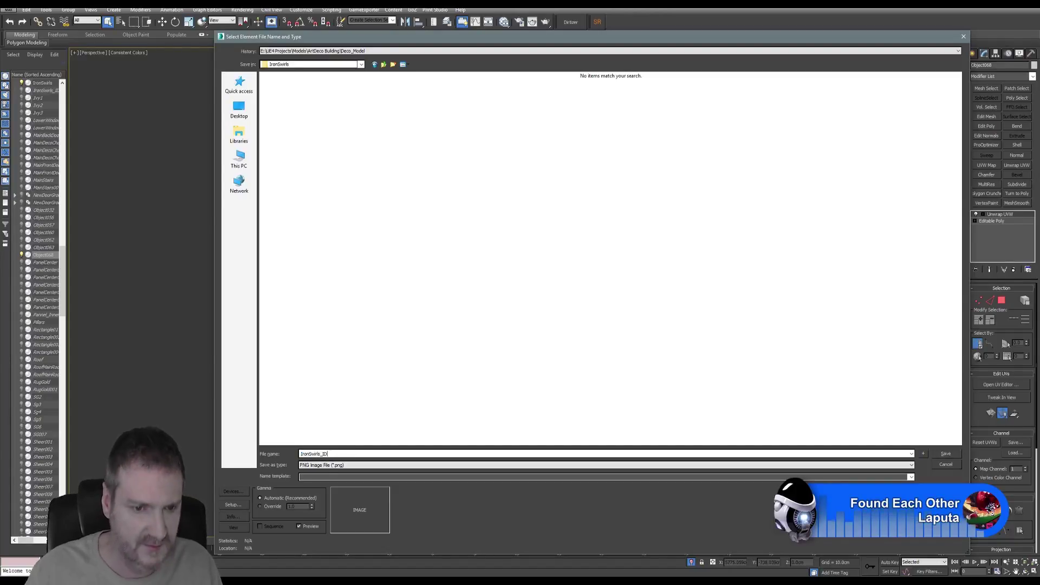
click(945, 454)
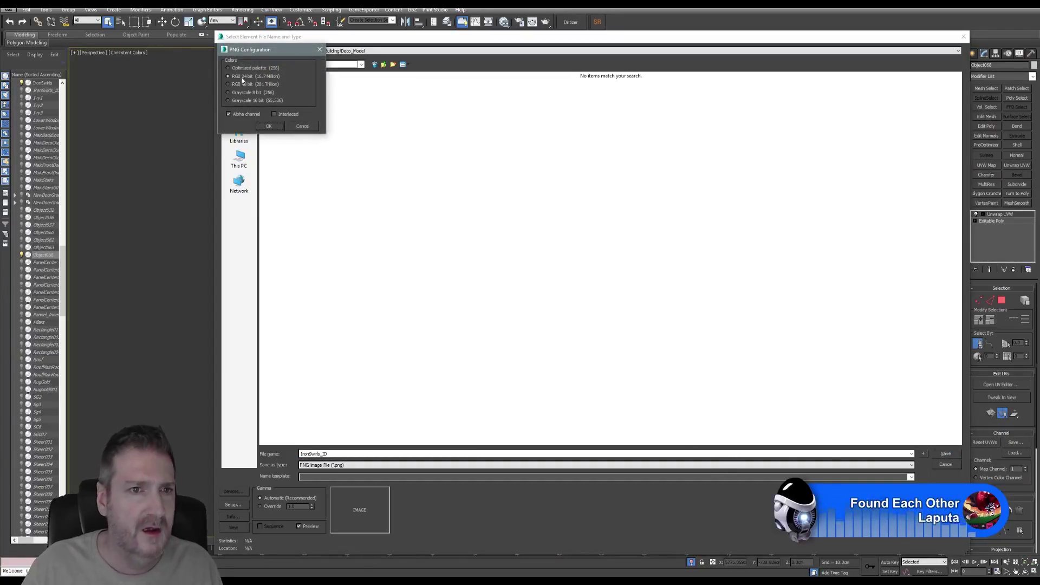
click(269, 126)
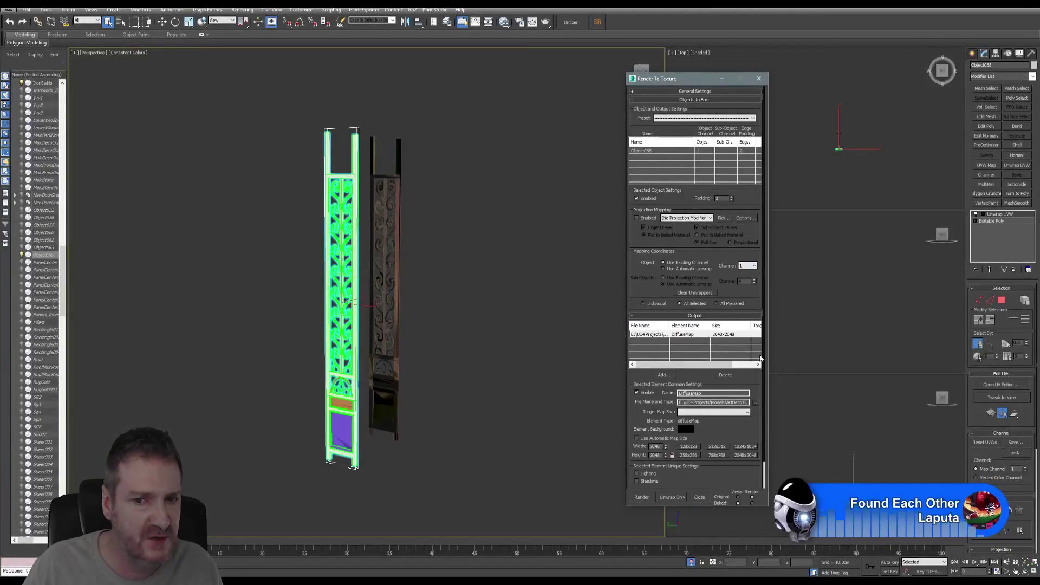
Render the ID texture without a target map slot, and close the rendered image and the Render To Texture window
click(641, 497)
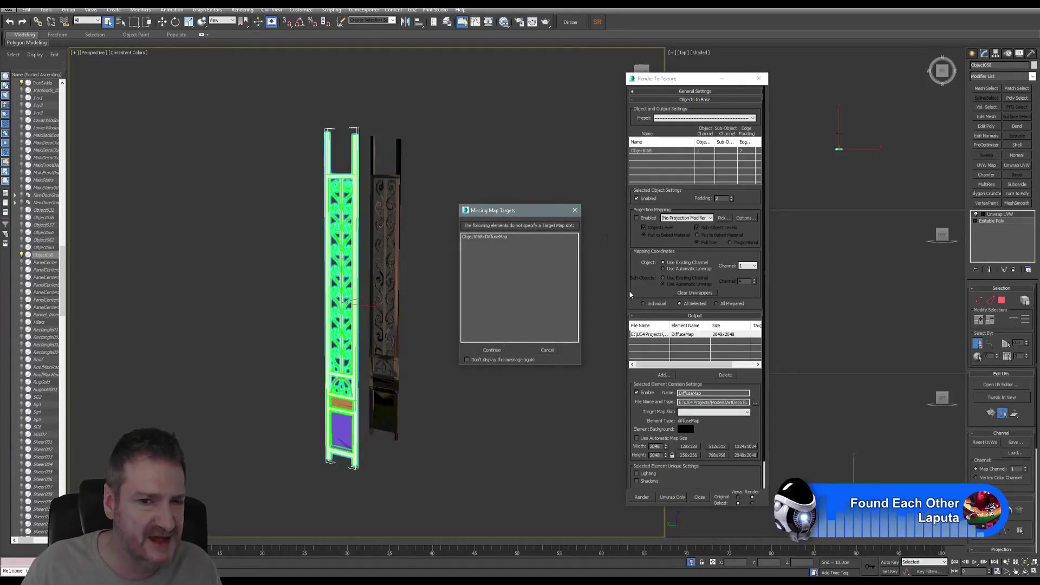
click(490, 350)
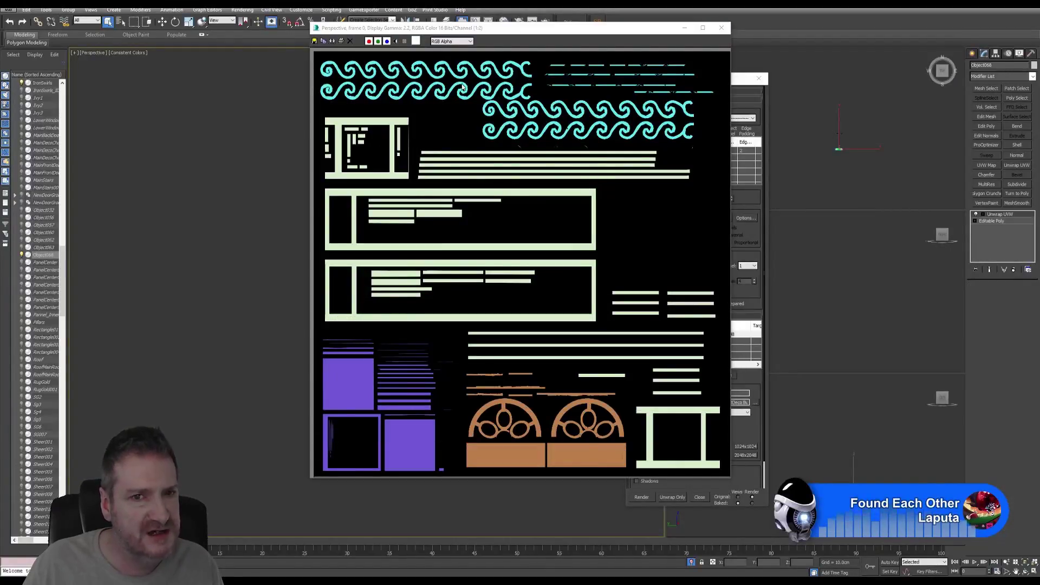
click(721, 28)
click(759, 79)
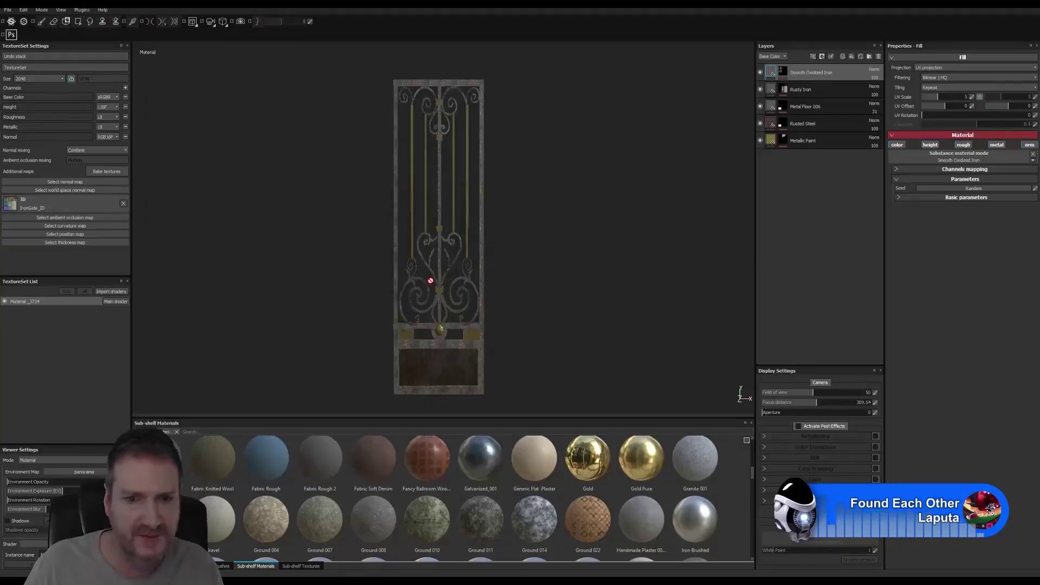
Switch to Substance Painter and start a new project, discarding the changes to the open iron gate project
click(8, 10)
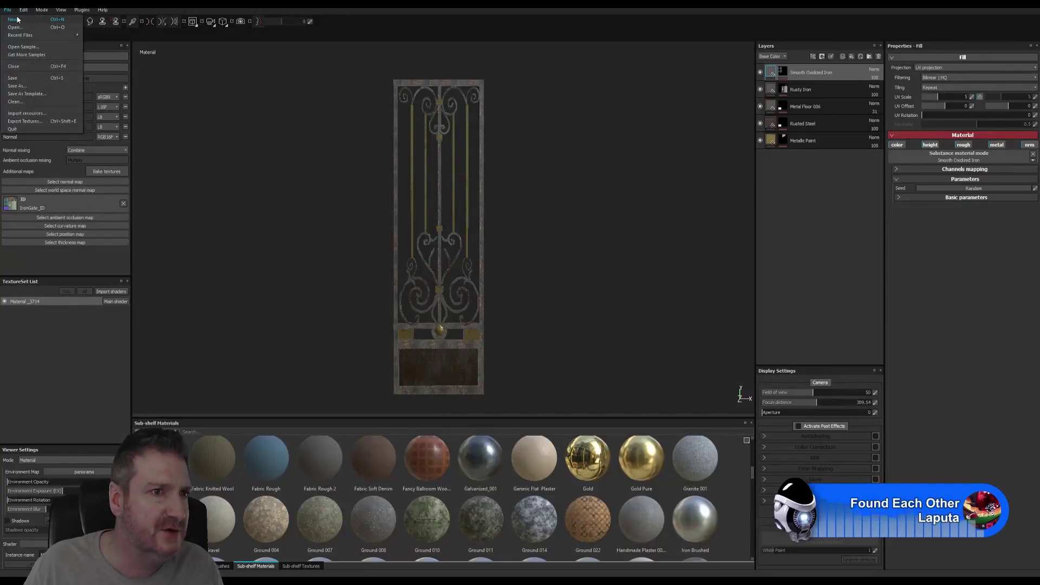
click(19, 19)
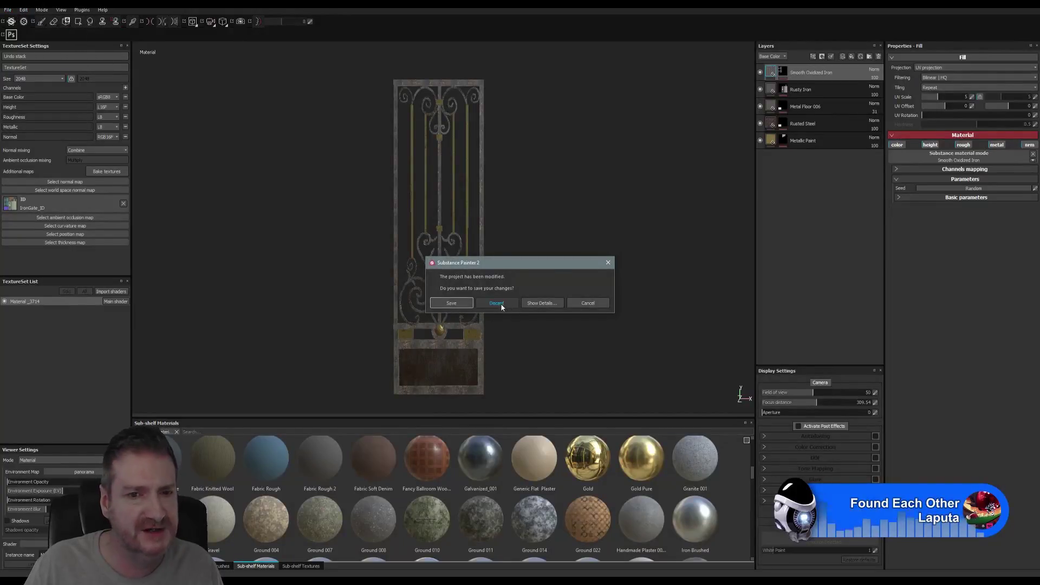
click(499, 303)
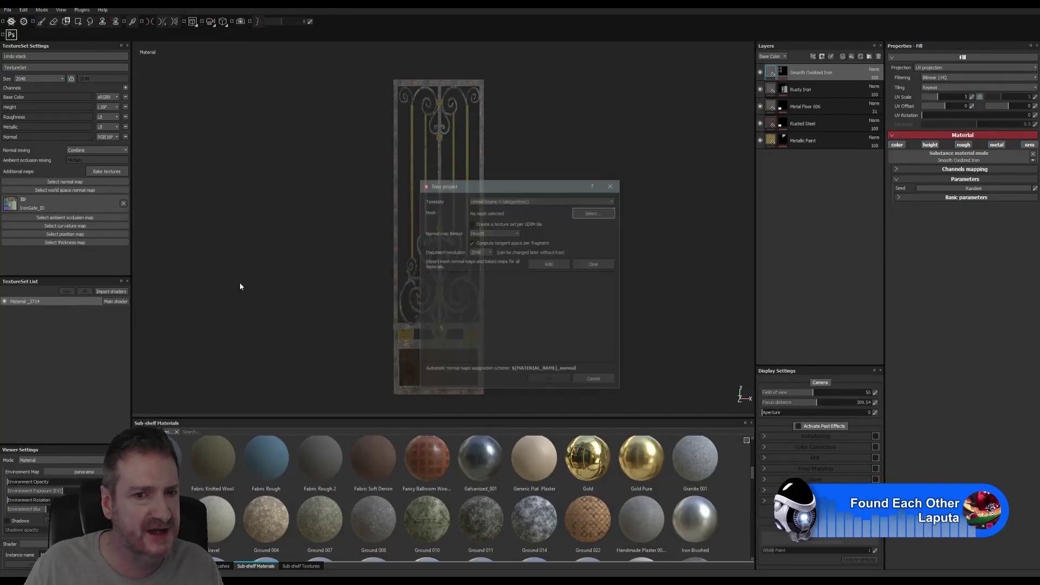
click(526, 224)
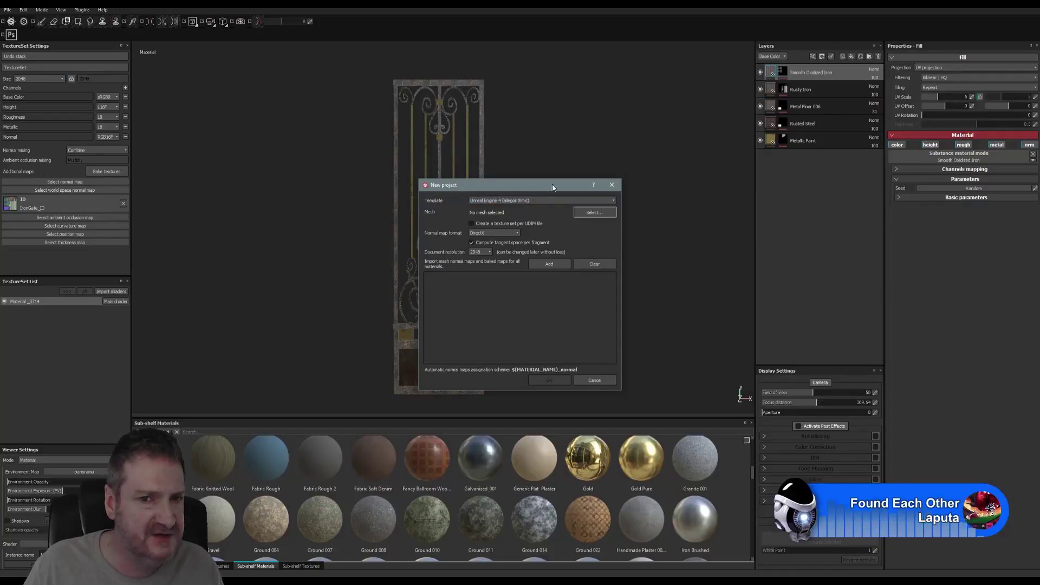
Choose IronSwirls.FBX from the IronSwirls folder inside Exports as the new project's mesh
click(603, 217)
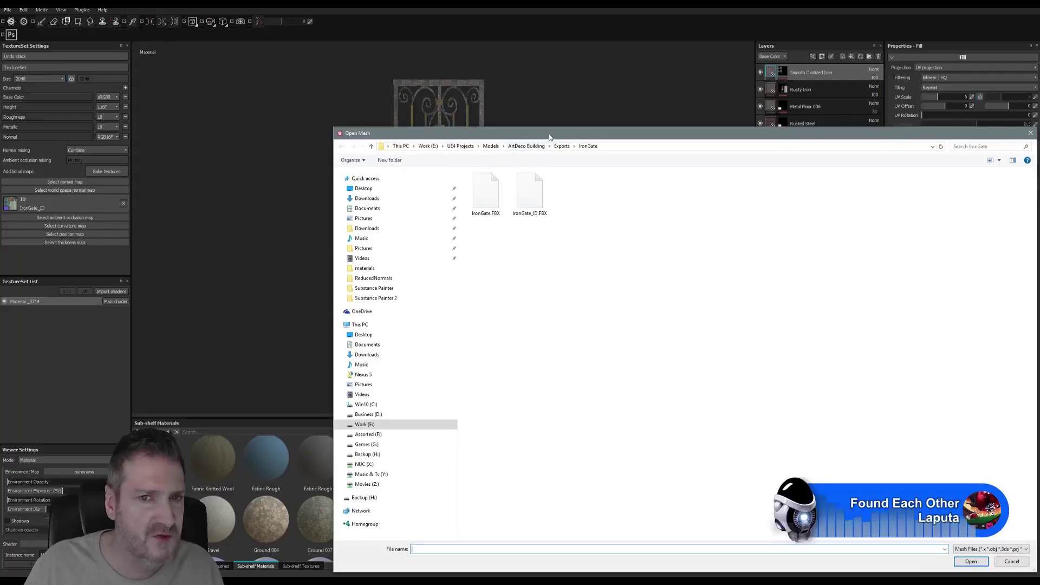
drag(552, 136, 389, 82)
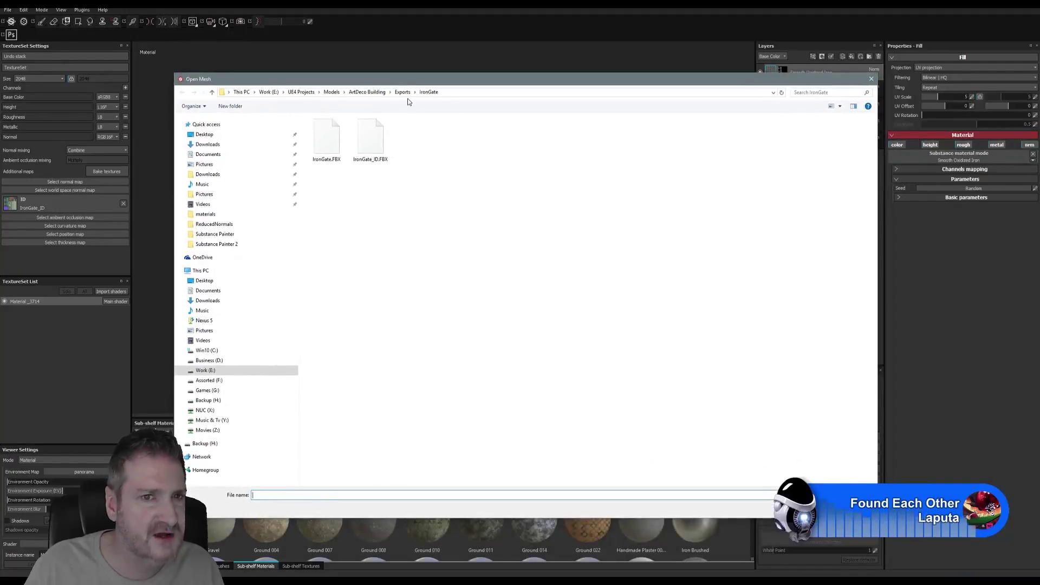
click(405, 93)
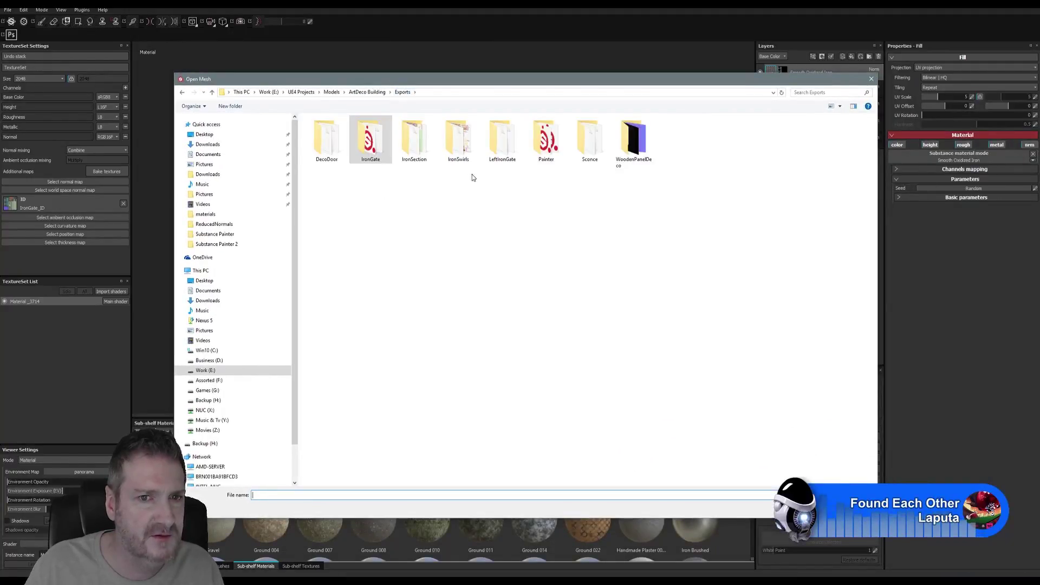
double_click(462, 145)
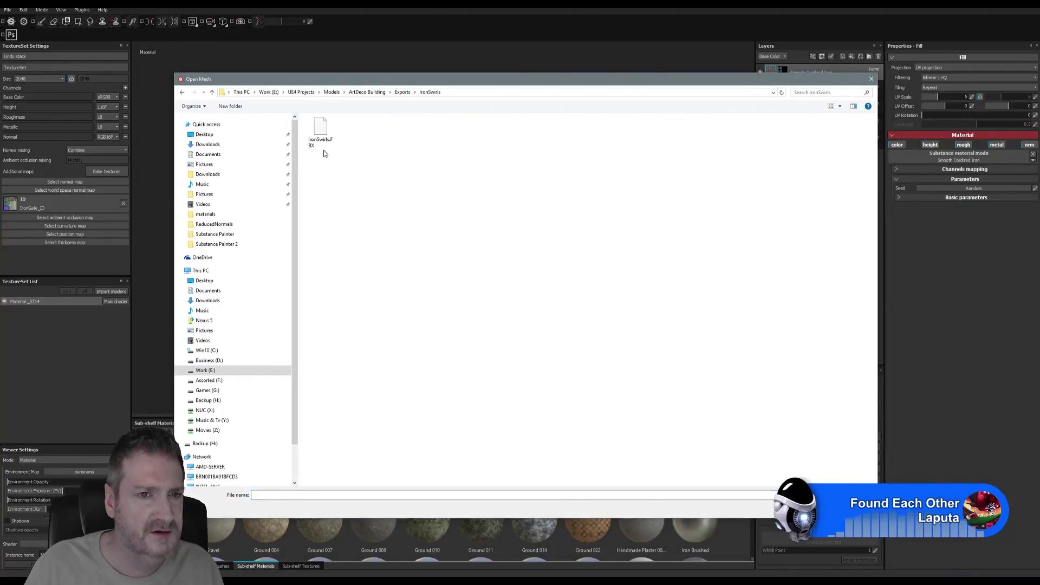
double_click(325, 154)
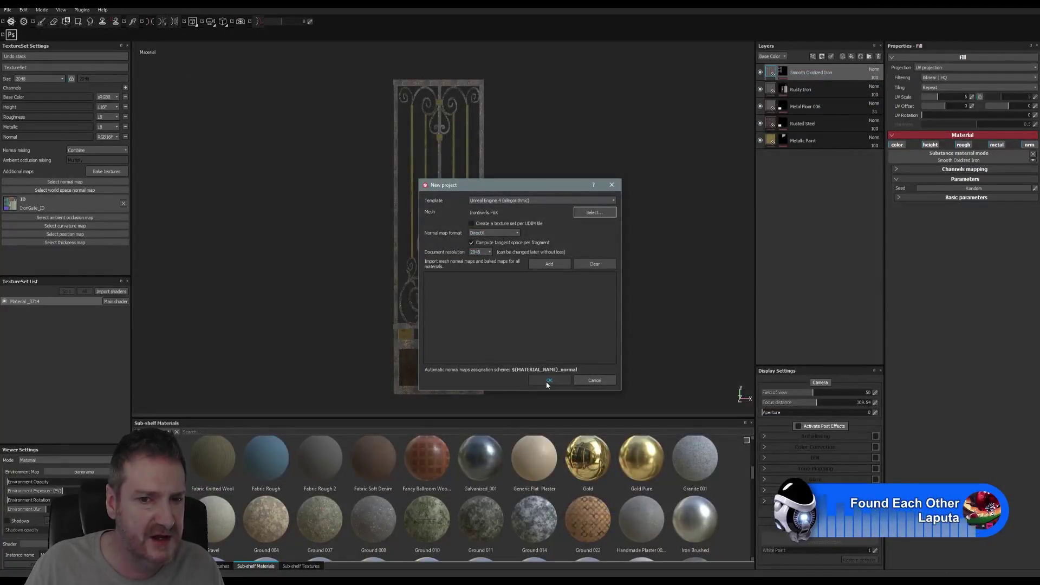
Add IronSwirls_ID.png to the imported maps and create the project with the Unreal Engine 4 template at 2048 resolution
click(549, 265)
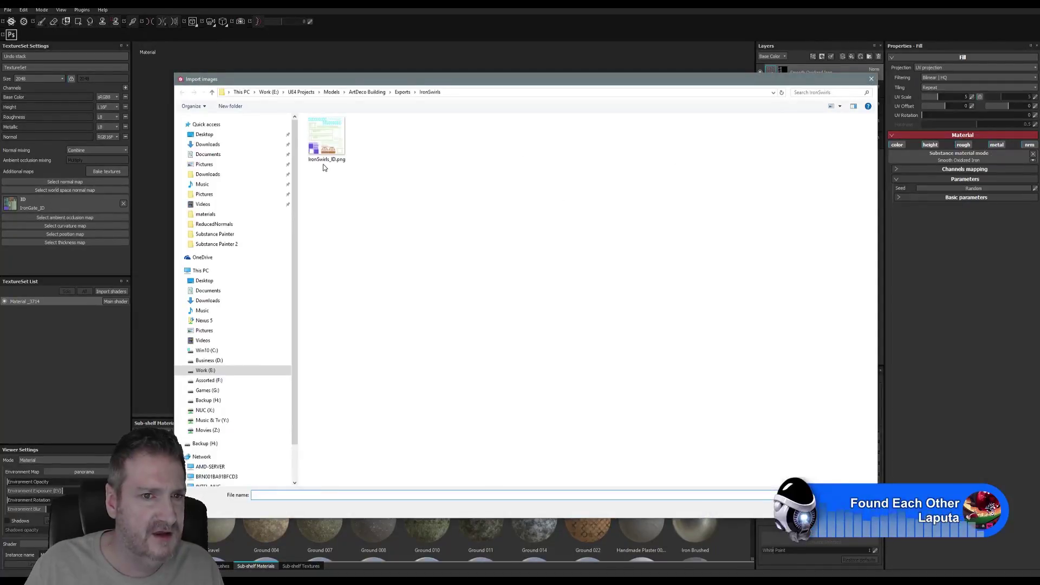
double_click(326, 136)
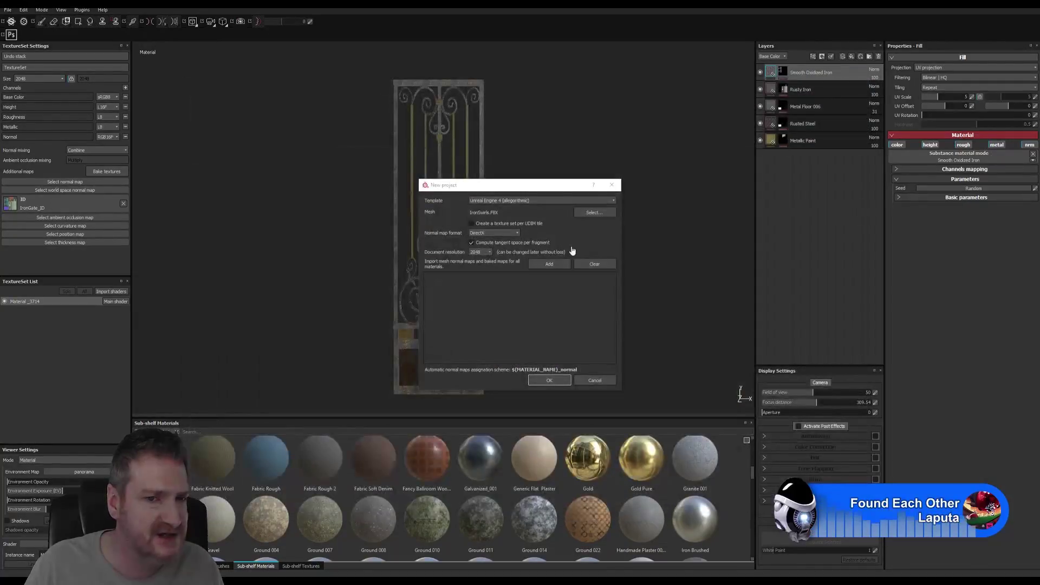
click(549, 380)
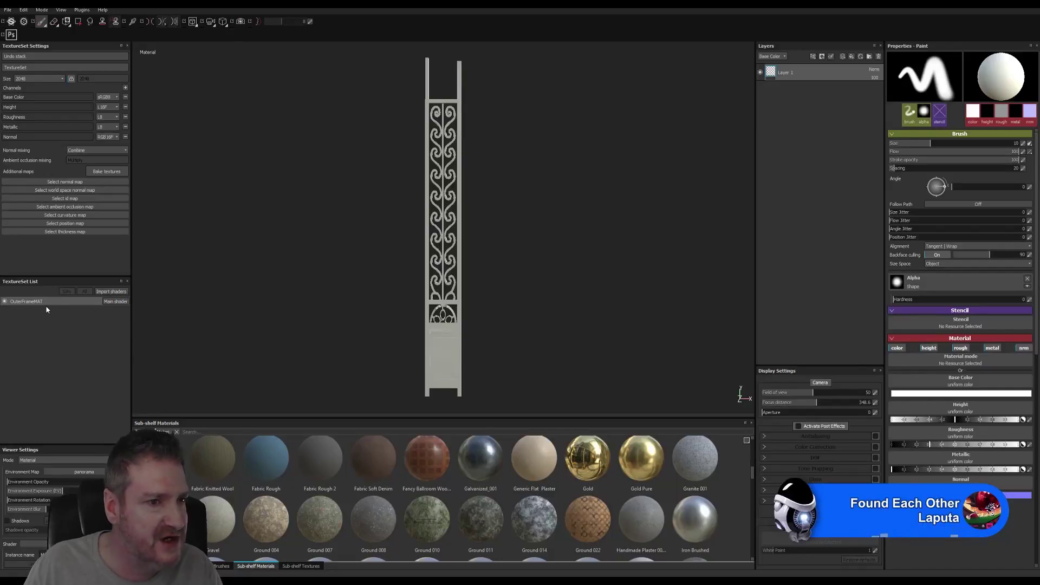
click(8, 10)
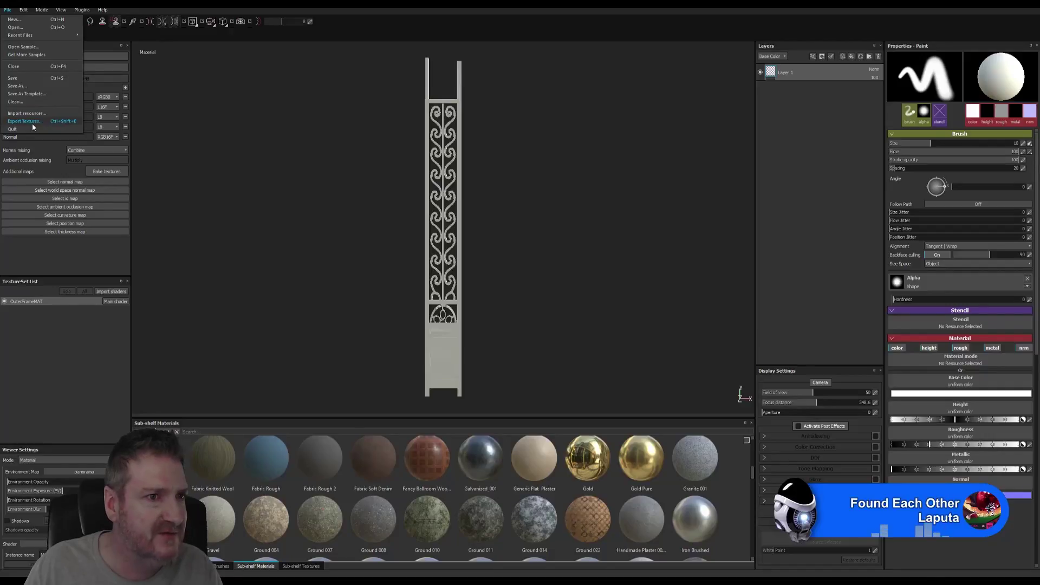
click(82, 356)
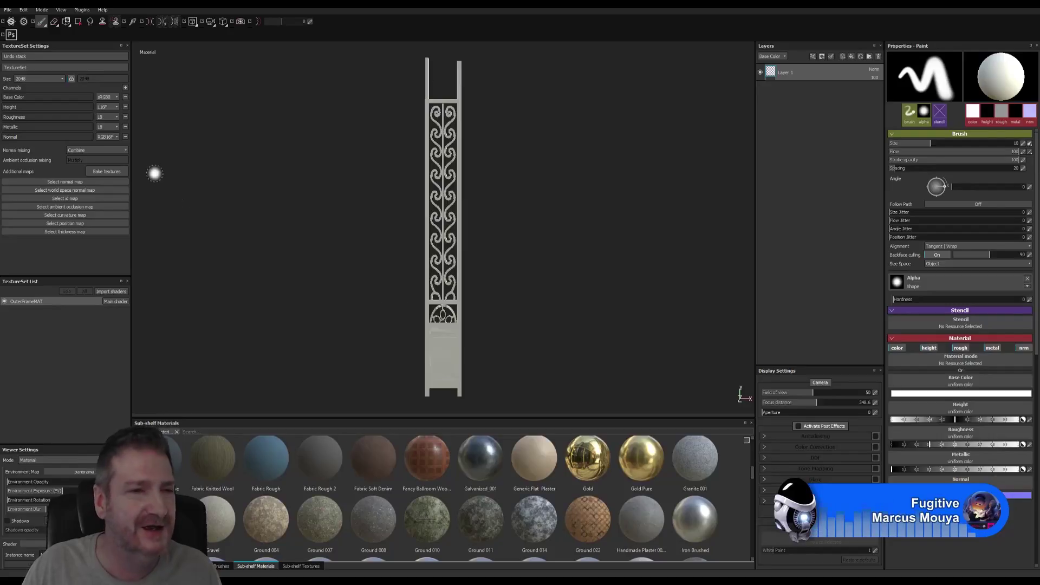
Assign the project's IronSwirls_ID texture as the ID map of the OuterFrameMAT texture set
click(64, 199)
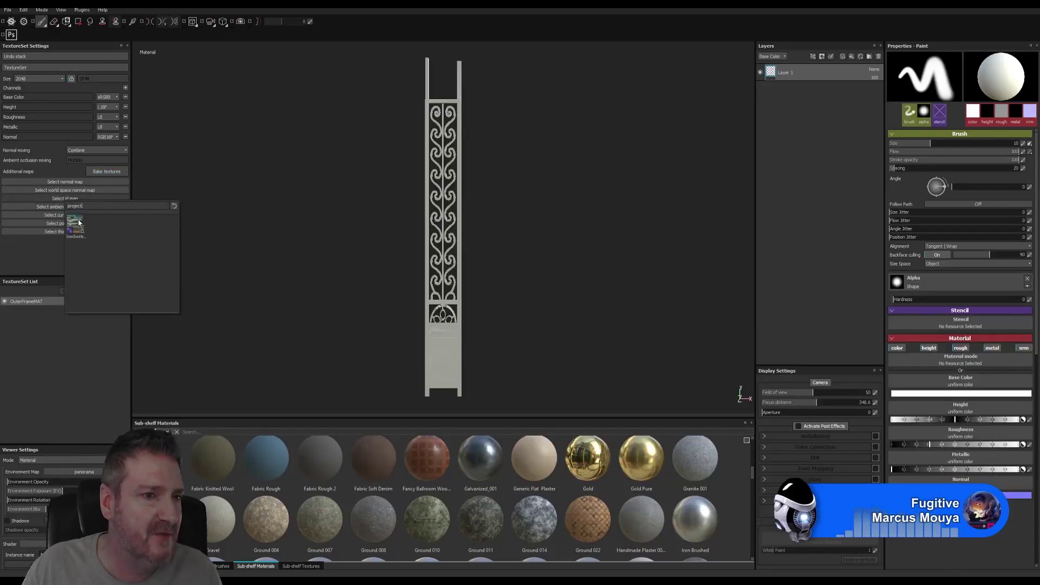
mouse_move(79, 228)
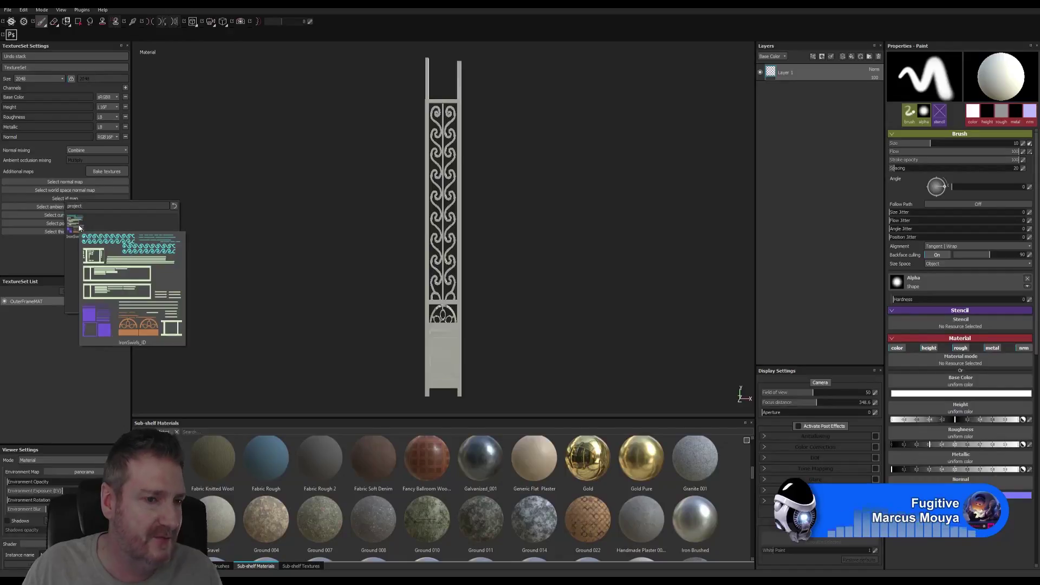
click(79, 226)
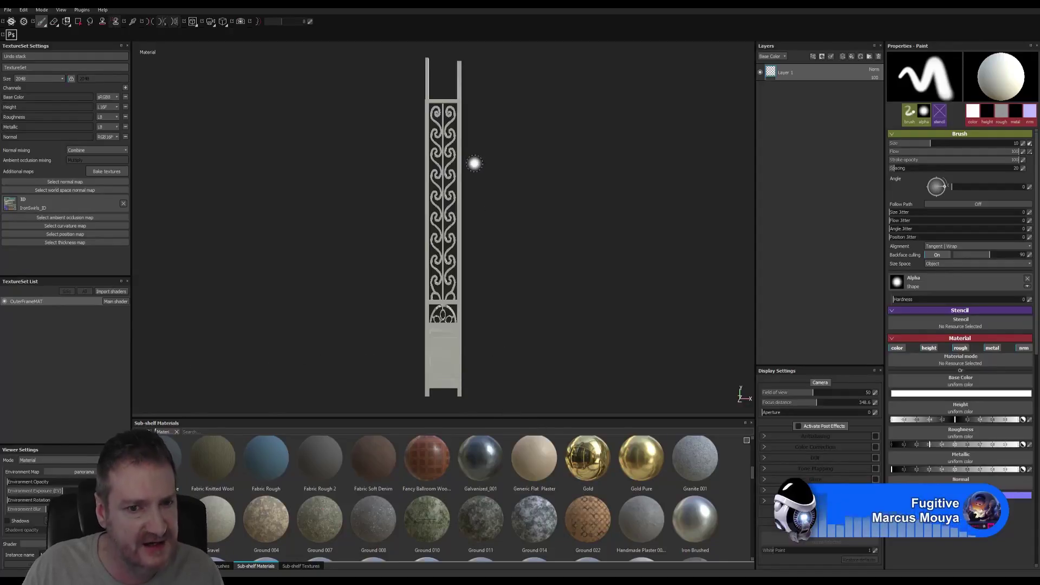
Add the Metallic Paint material from the shelf as a fill layer above Layer 1
scroll(501, 475, down, 2)
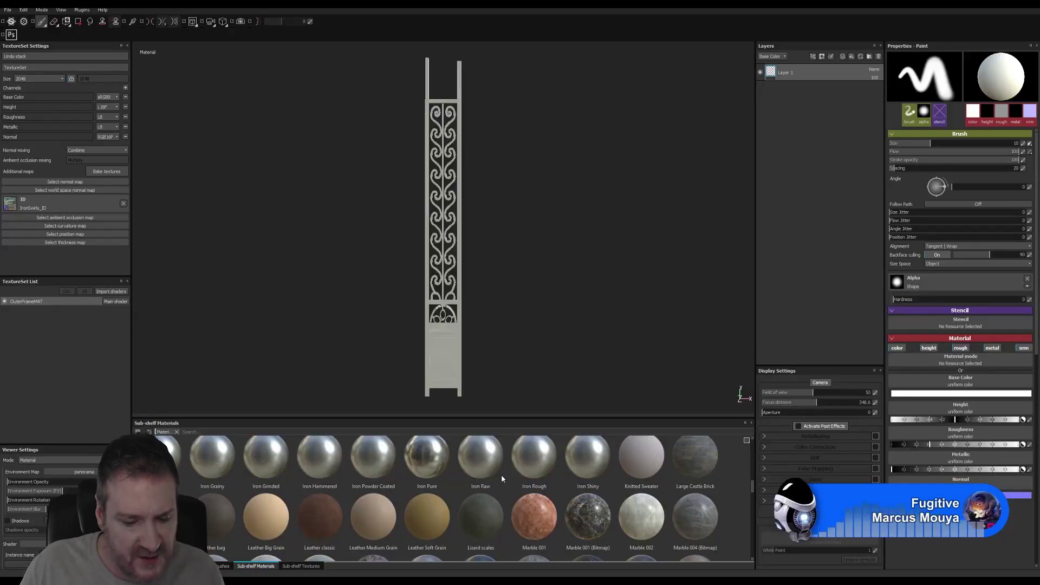
scroll(493, 509, down, 2)
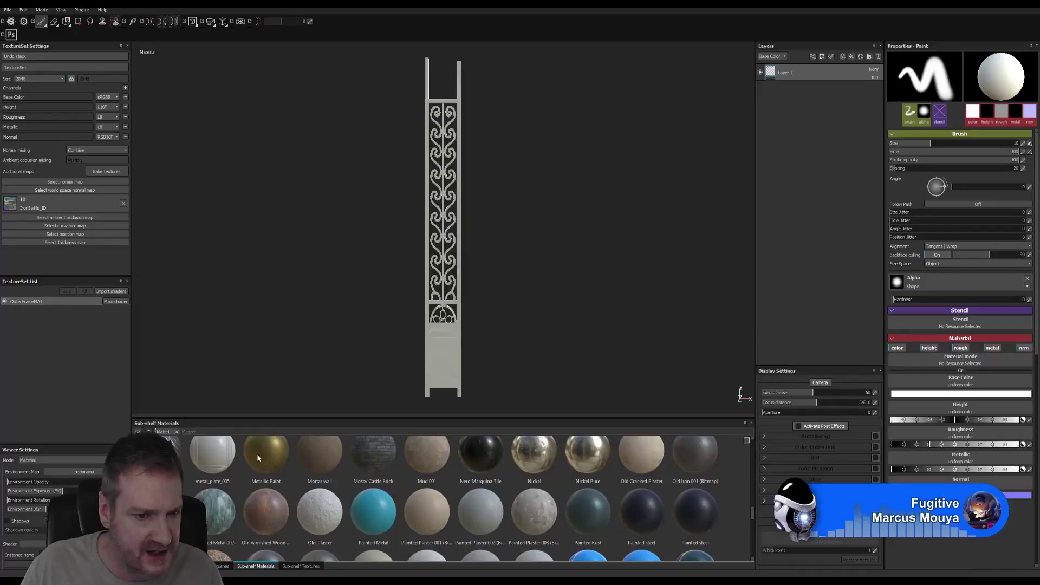
mouse_move(268, 450)
mouse_down()
mouse_move(723, 171)
mouse_move(791, 66)
mouse_up()
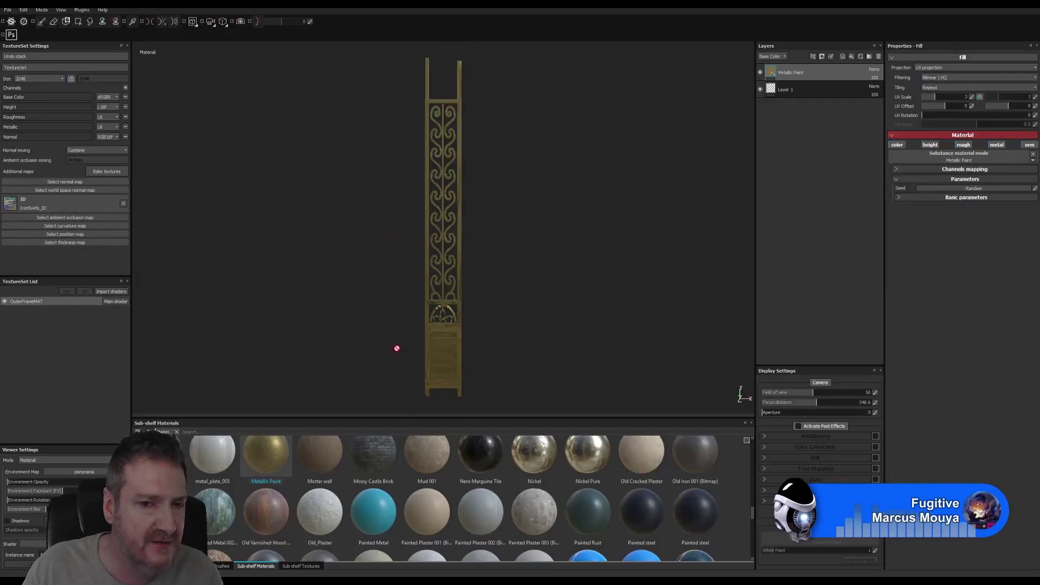
Delete the empty Layer 1 beneath the Metallic Paint layer
click(804, 91)
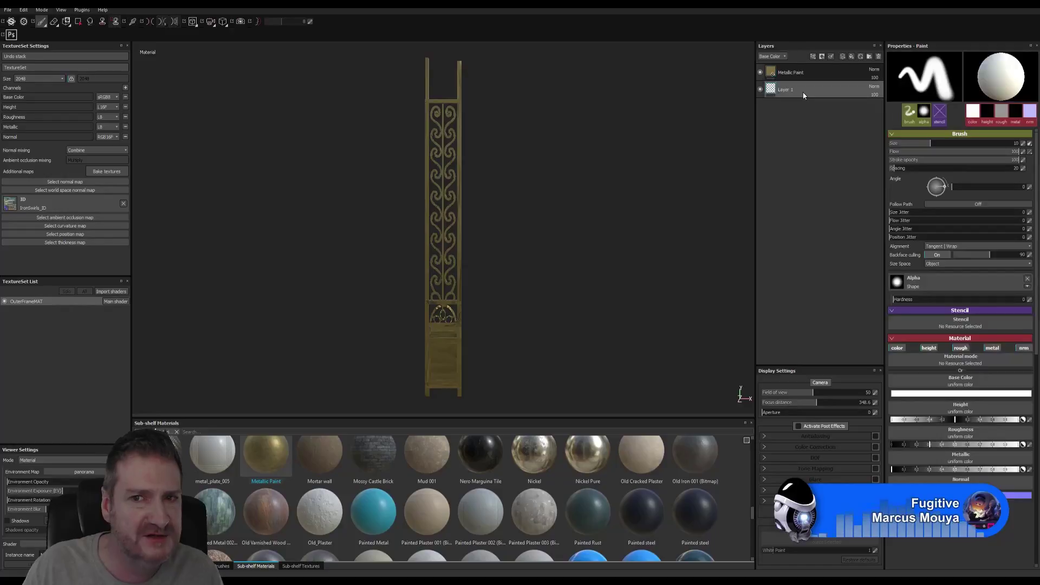
right_click(804, 90)
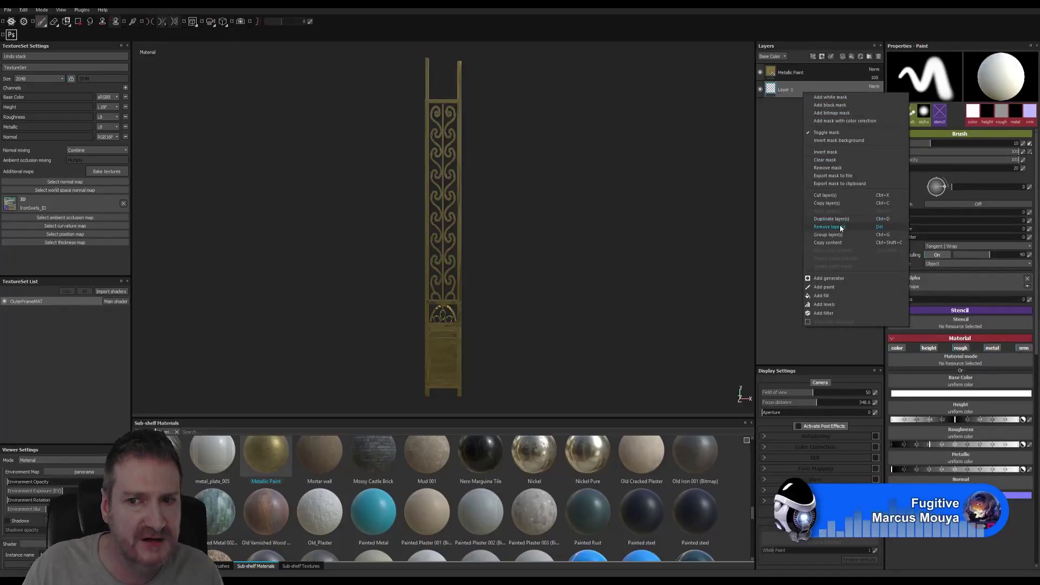
key(Escape)
key(Delete)
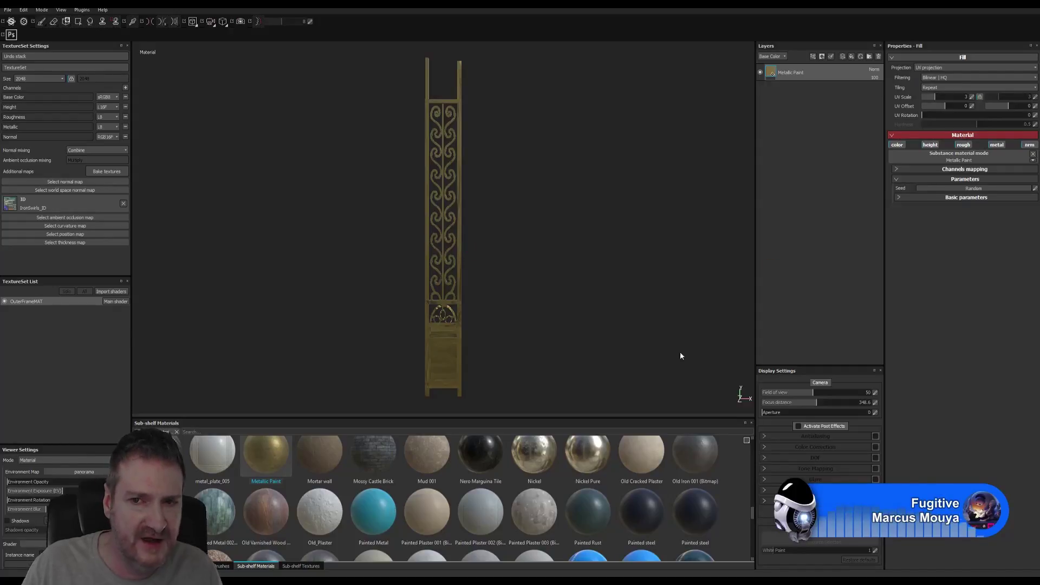
drag(786, 68, 473, 188)
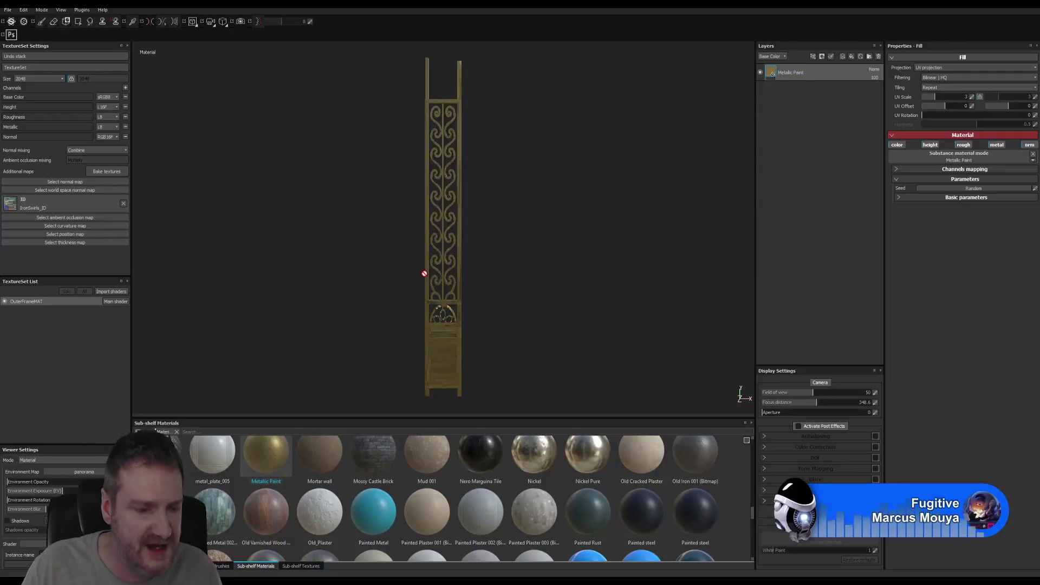
alt+right_drag(407, 281, 768, 252)
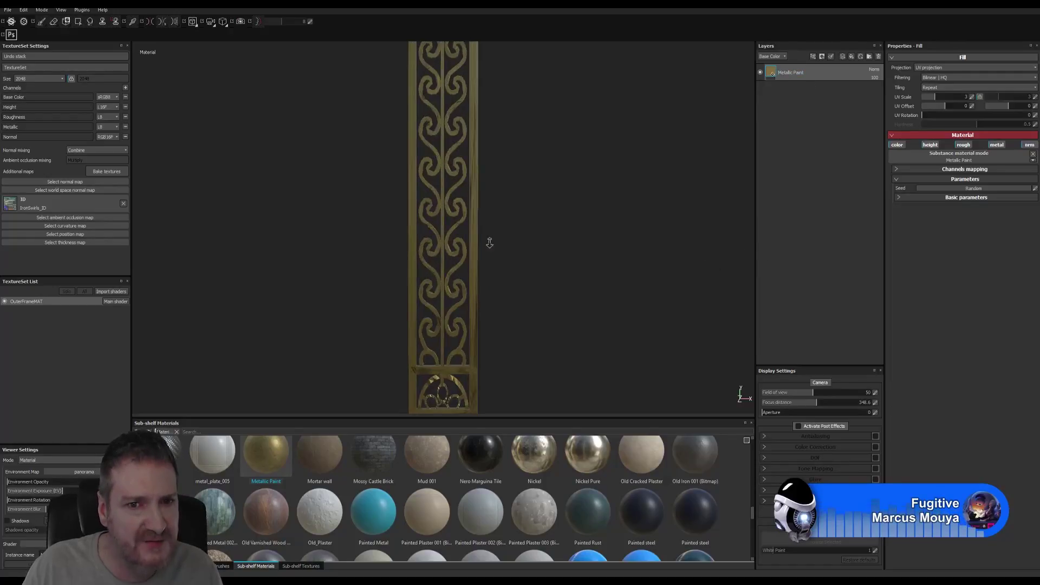
Mask the Metallic Paint layer by color selection and pick the orange ID color on the panel's solid lower section
alt+right_drag(490, 243, 558, 244)
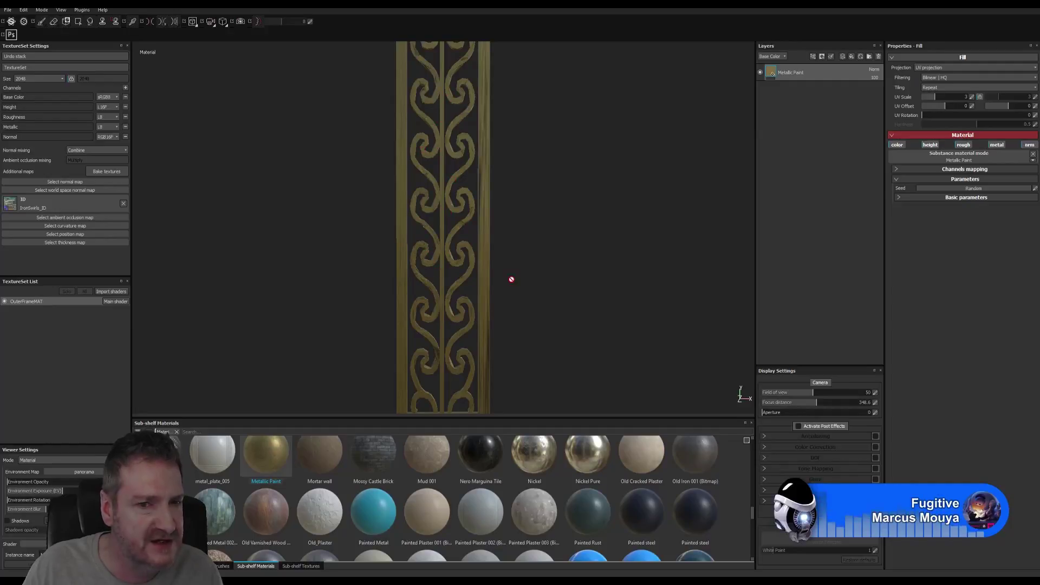
scroll(522, 275, down, 5)
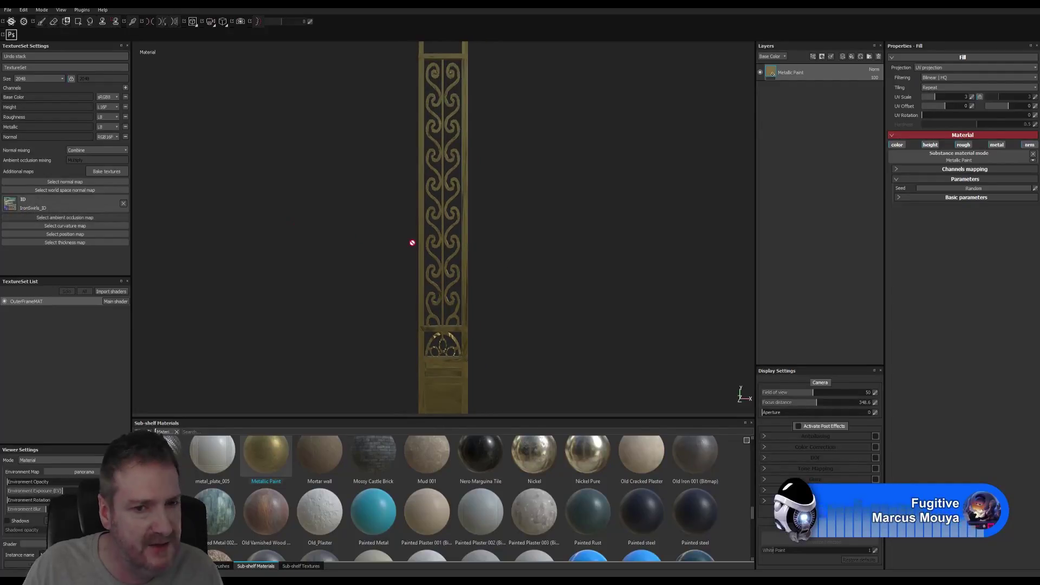
alt+right_drag(469, 265, 332, 271)
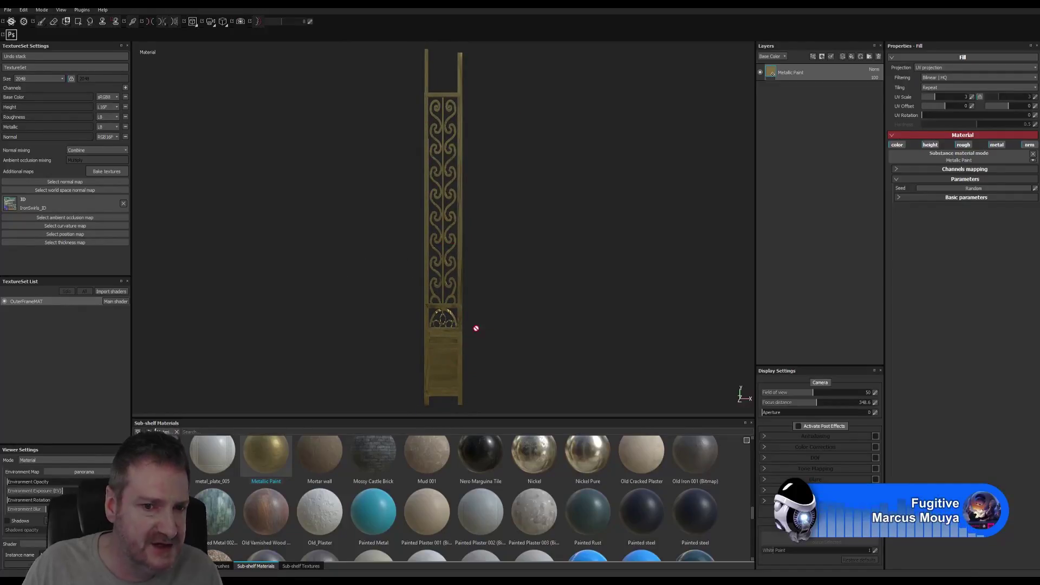
alt+drag(440, 340, 845, 324)
alt+drag(511, 323, 605, 308)
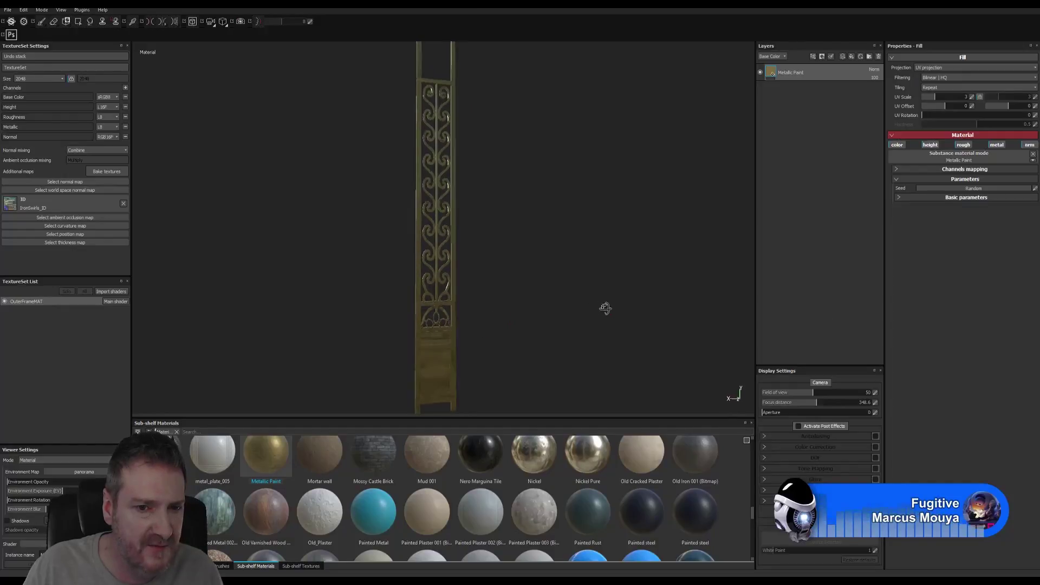
alt+right_drag(605, 308, 622, 334)
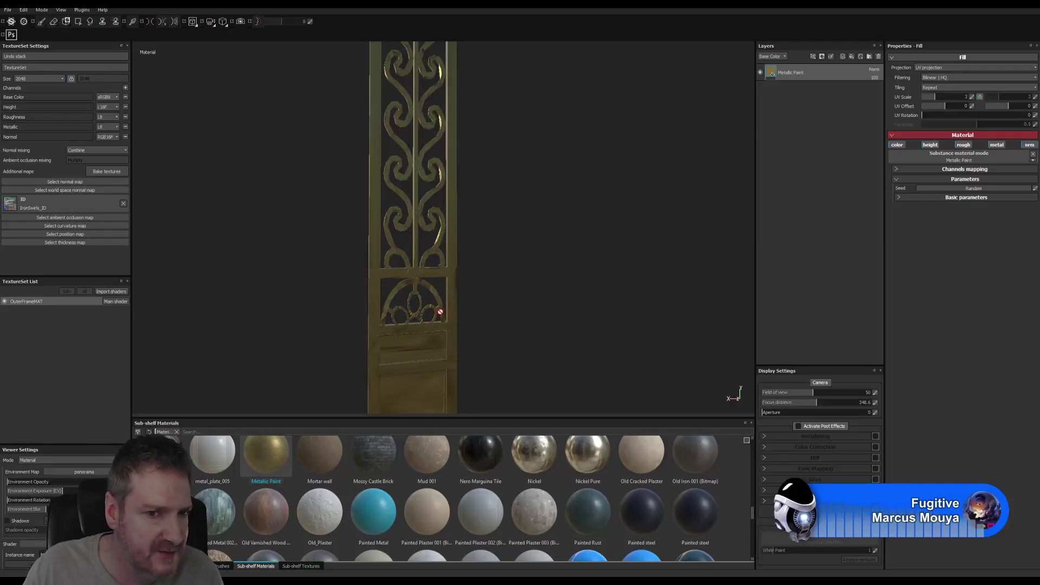
right_click(795, 74)
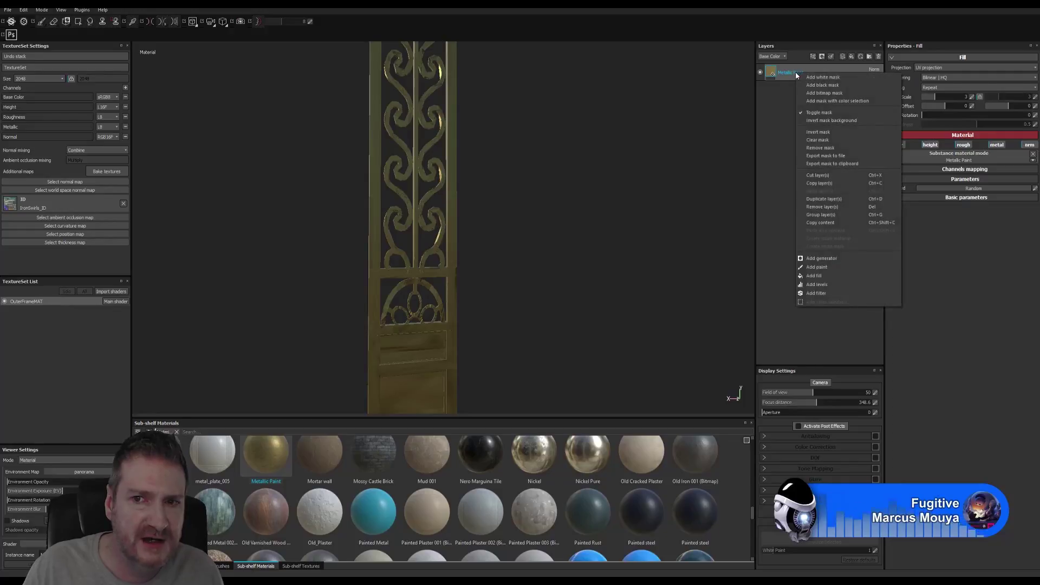
click(834, 102)
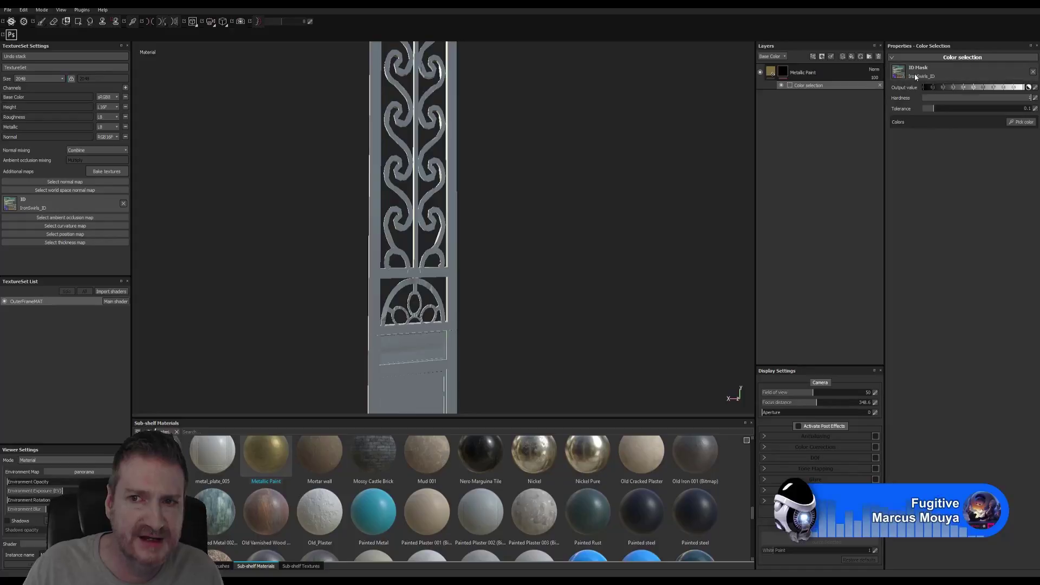
click(1019, 123)
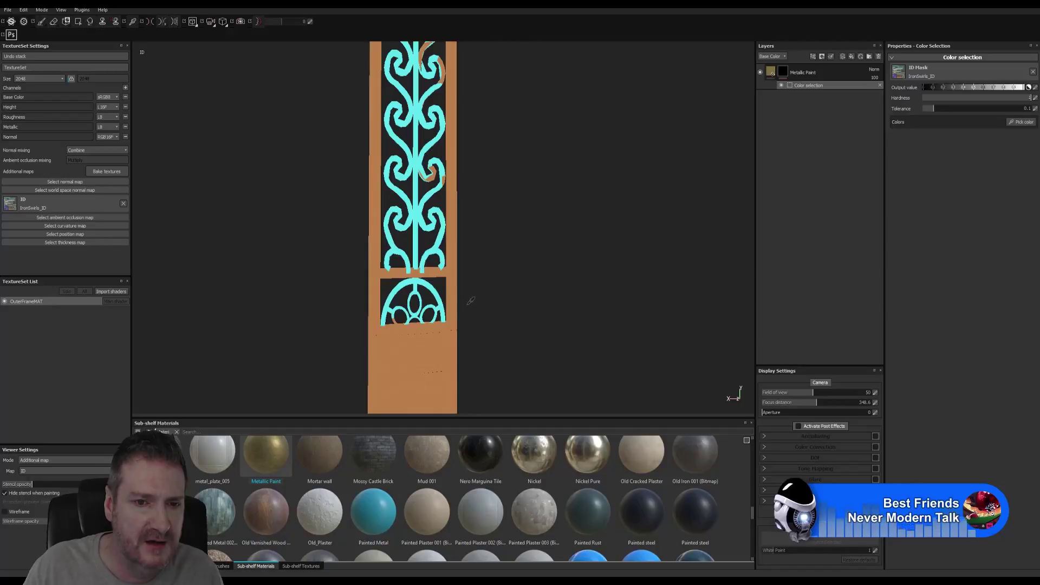
click(414, 342)
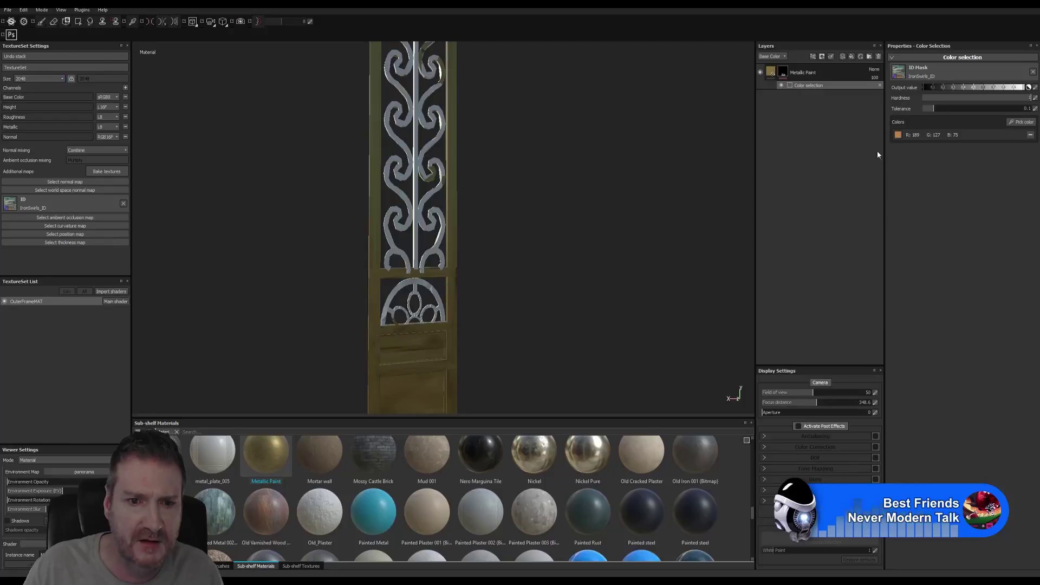
Add the cyan ID color of the arched scrollwork to the Metallic Paint layer's color selection
alt+drag(438, 320, 427, 293)
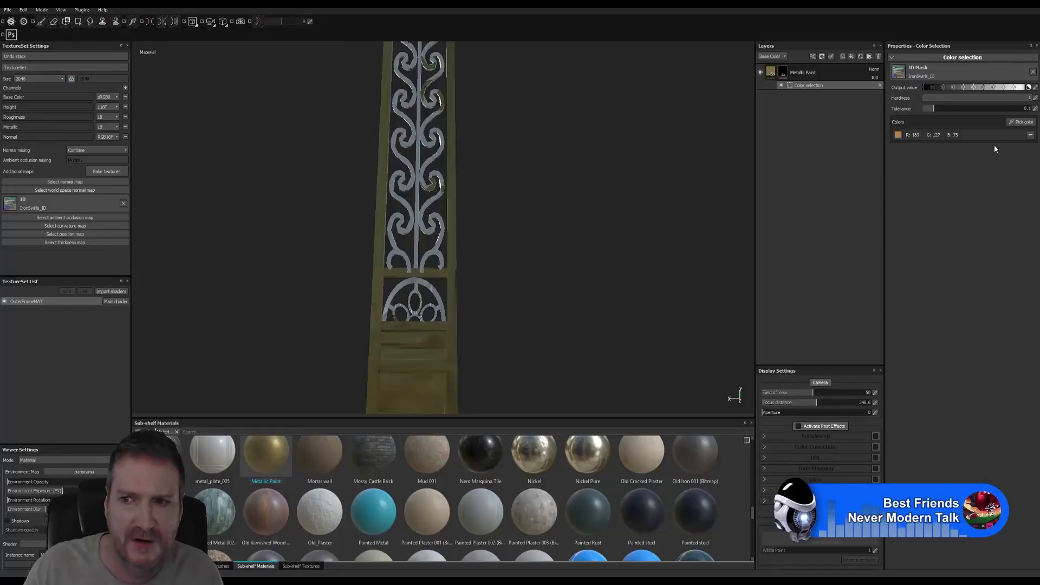
click(1021, 122)
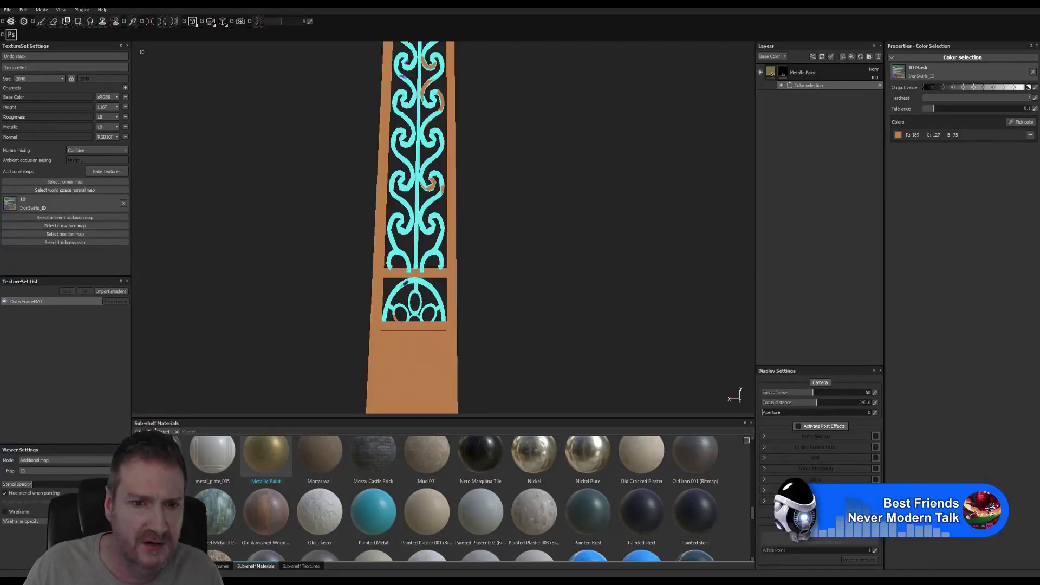
click(400, 286)
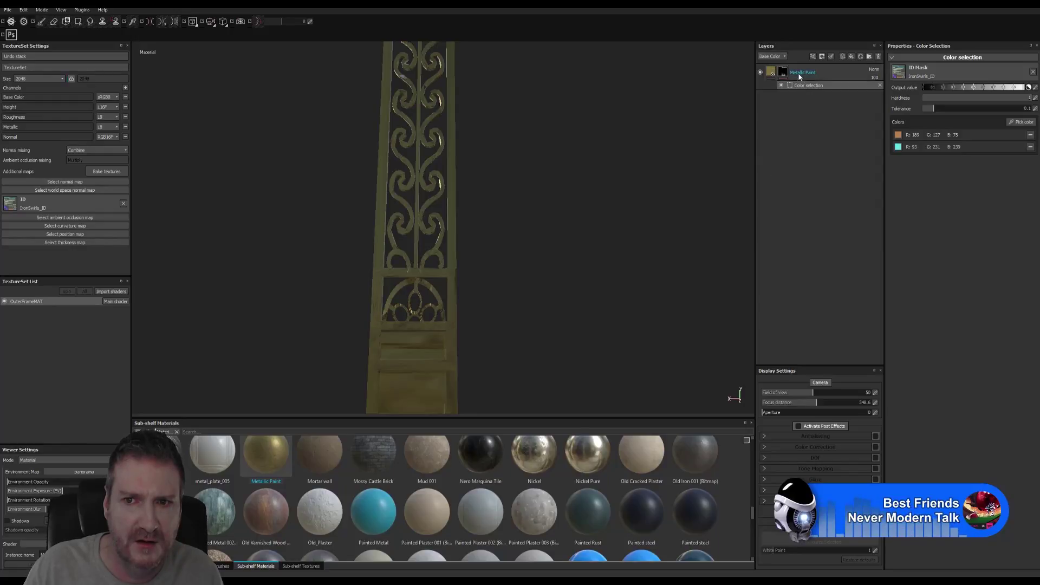
Check the project's IronSwirls_ID map preview and remove the Color selection effect from the Metallic Paint mask
click(10, 207)
mouse_move(21, 234)
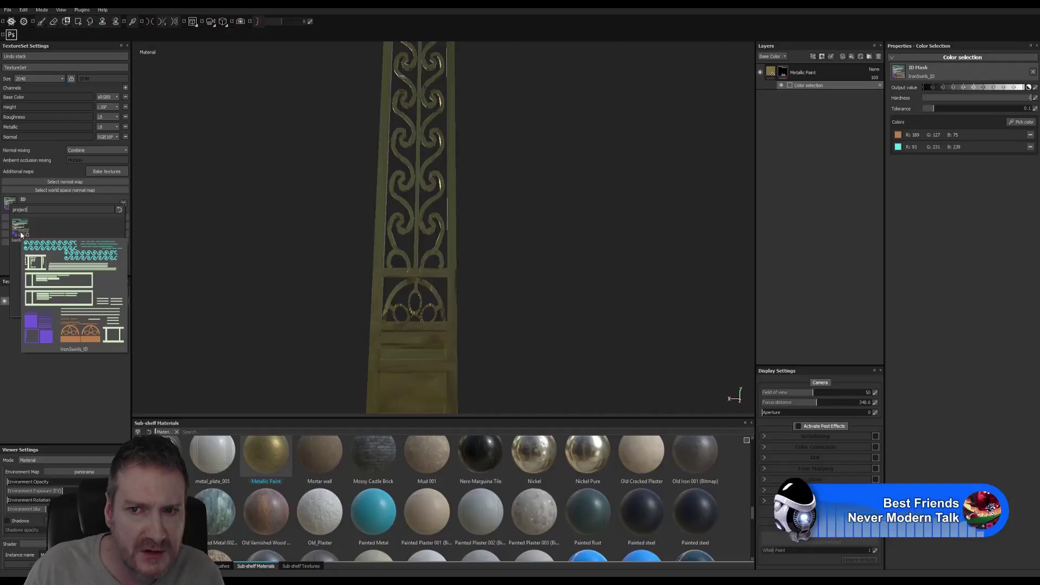
right_click(808, 87)
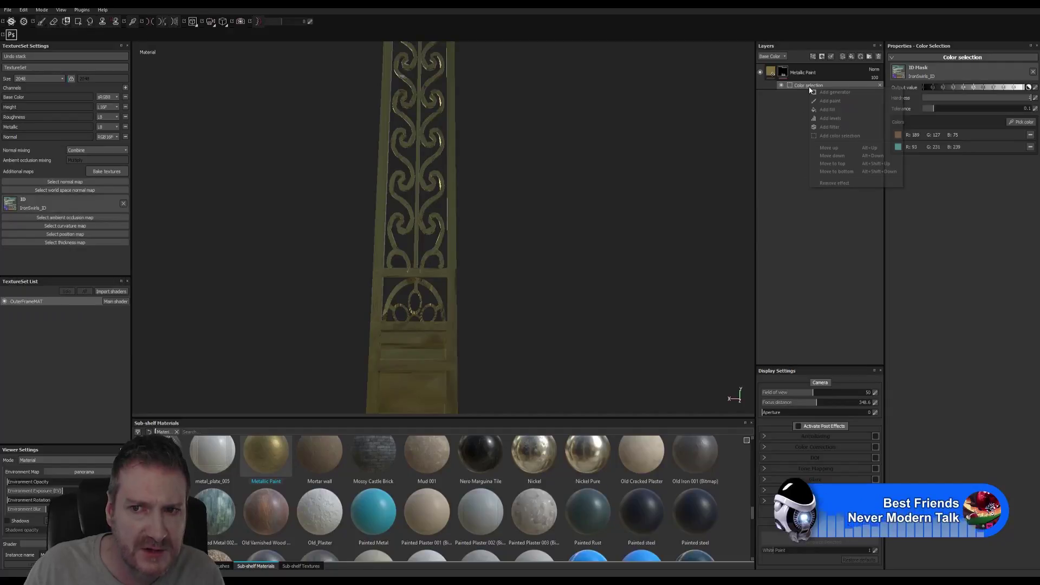
click(834, 183)
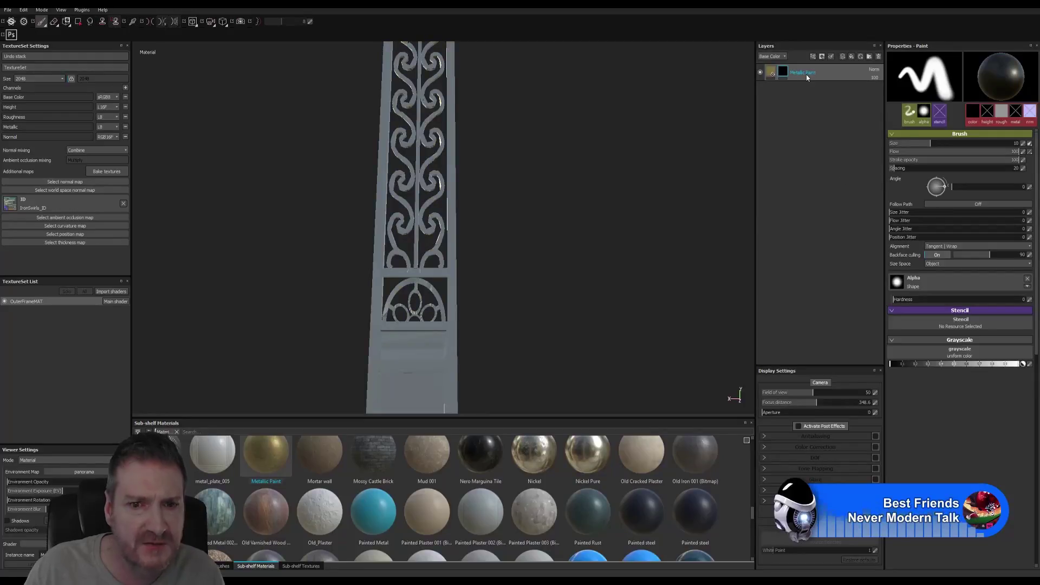
Add a new color-selection mask to the Metallic Paint layer and check the ID colors on the mesh without picking one
right_click(806, 76)
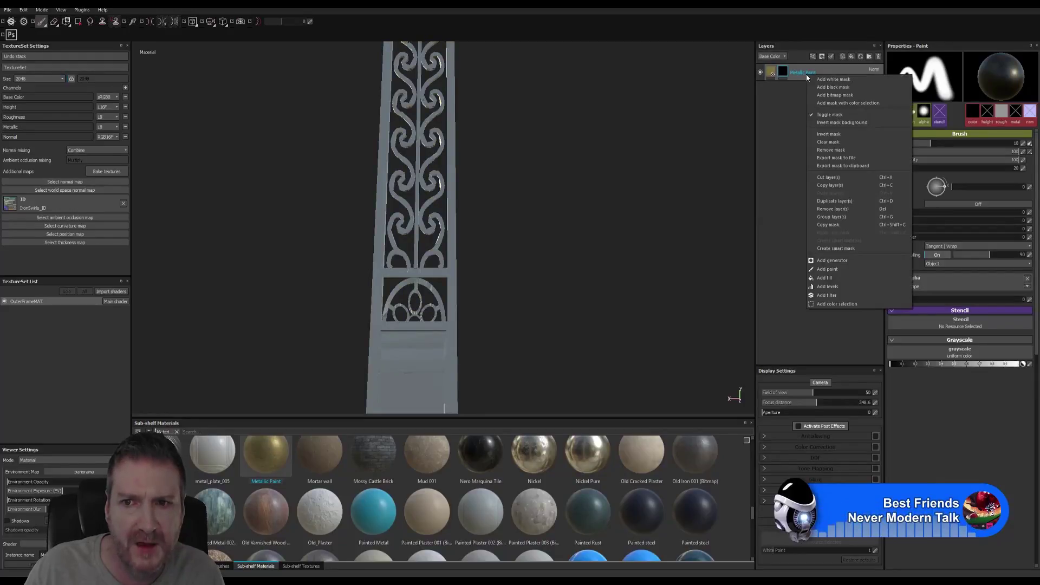
click(849, 103)
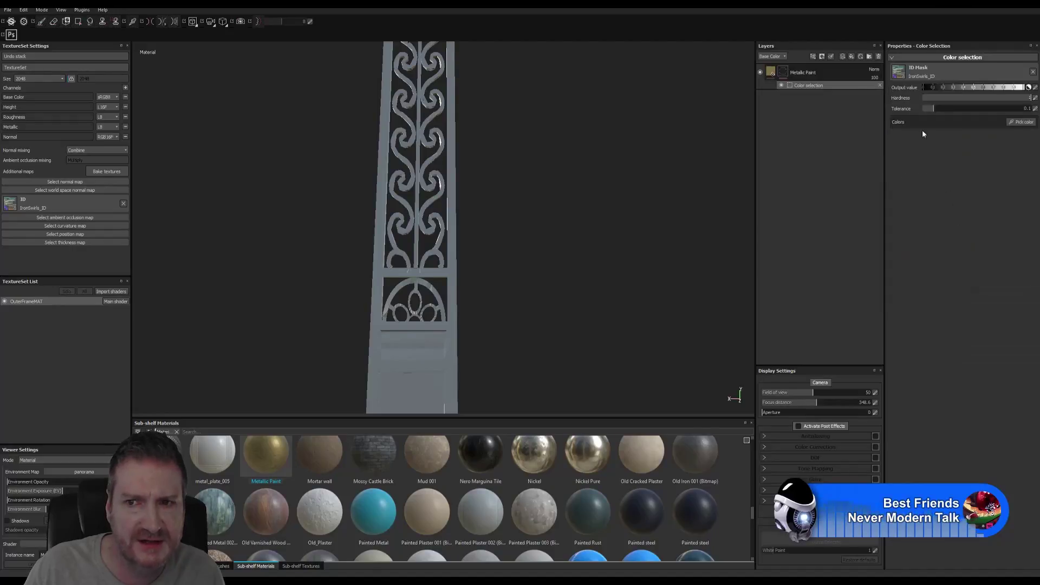
click(1028, 123)
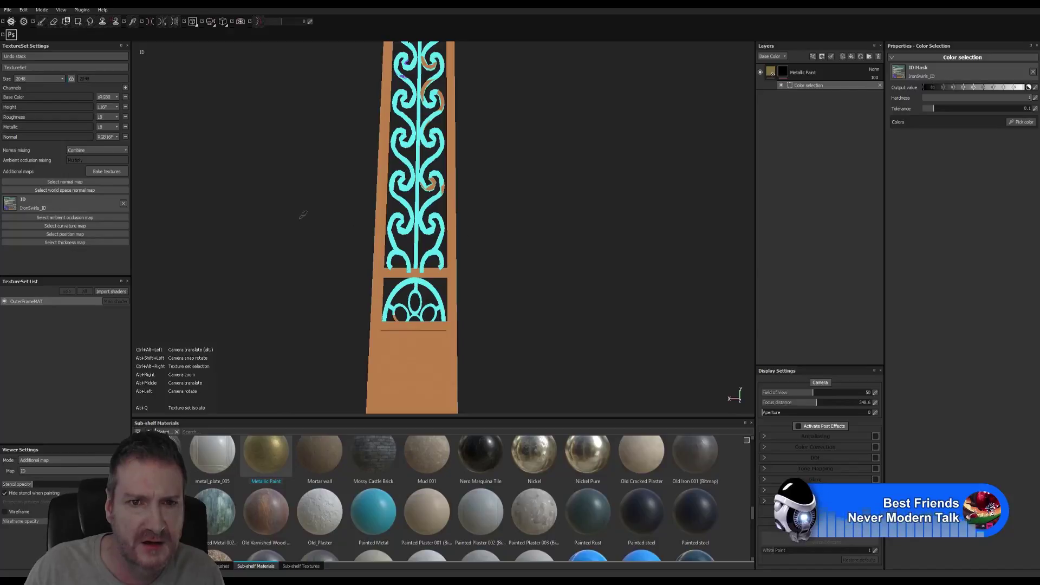
alt+click(316, 226)
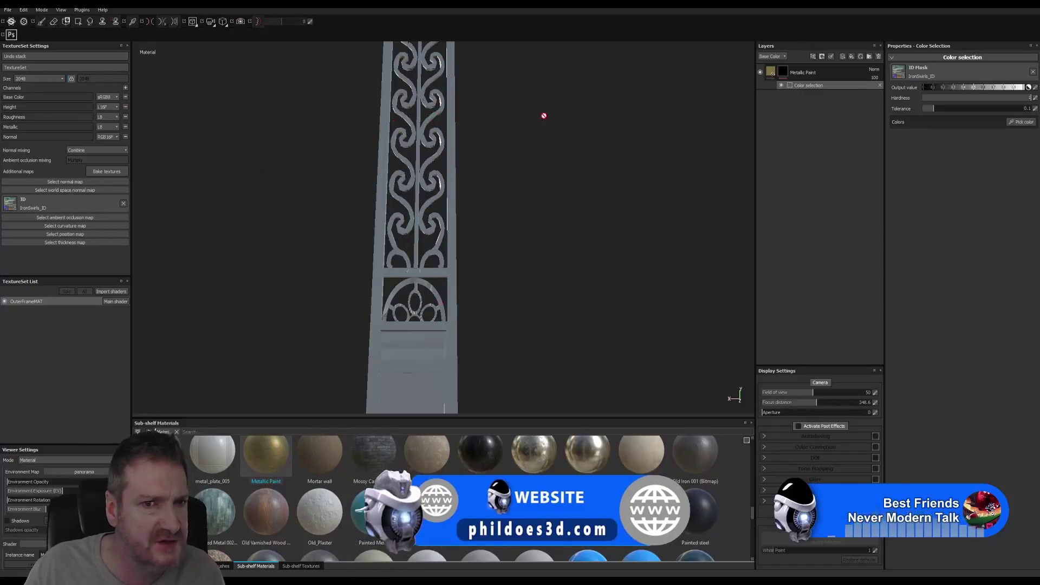
Switch to 3ds Max, select the original IronSwirls panel and examine its UV layout in the UV editor
click(991, 3)
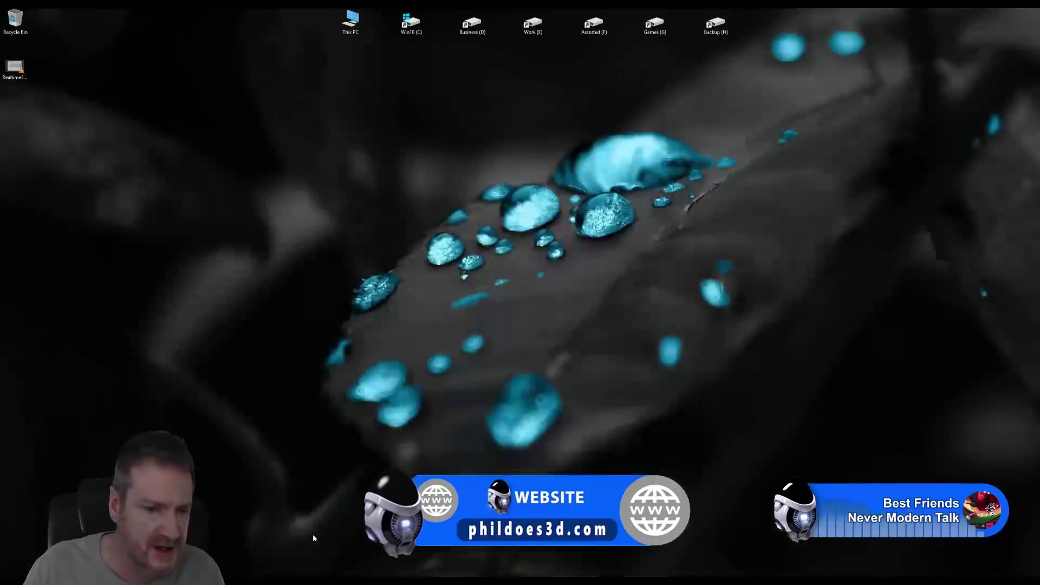
click(304, 583)
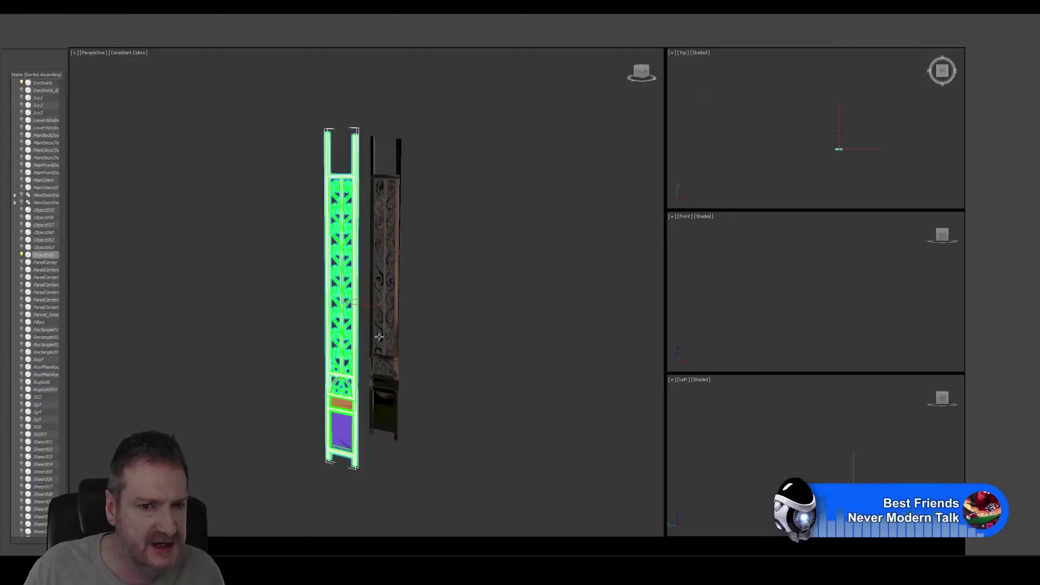
click(395, 185)
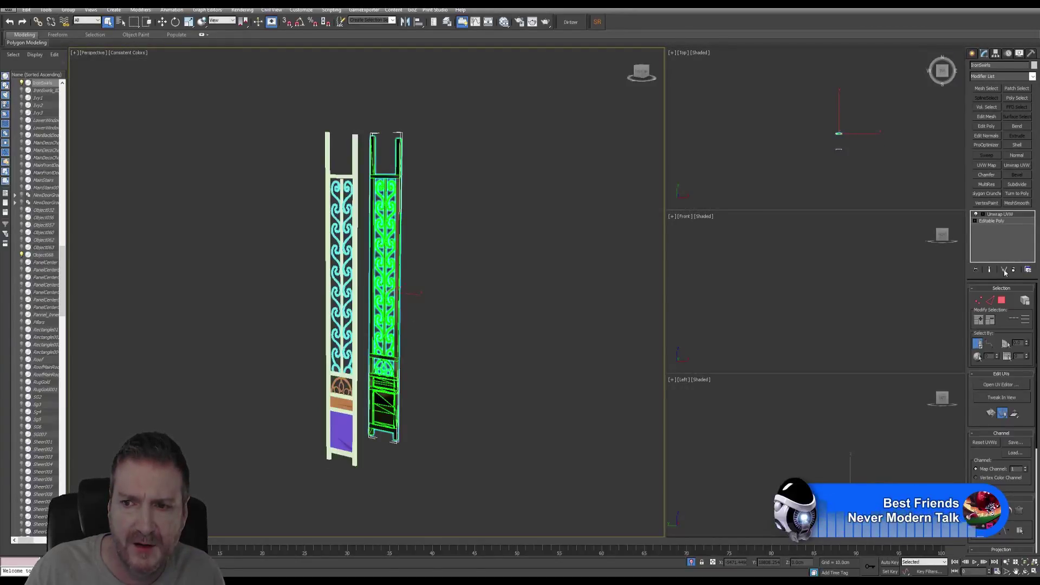
click(1000, 385)
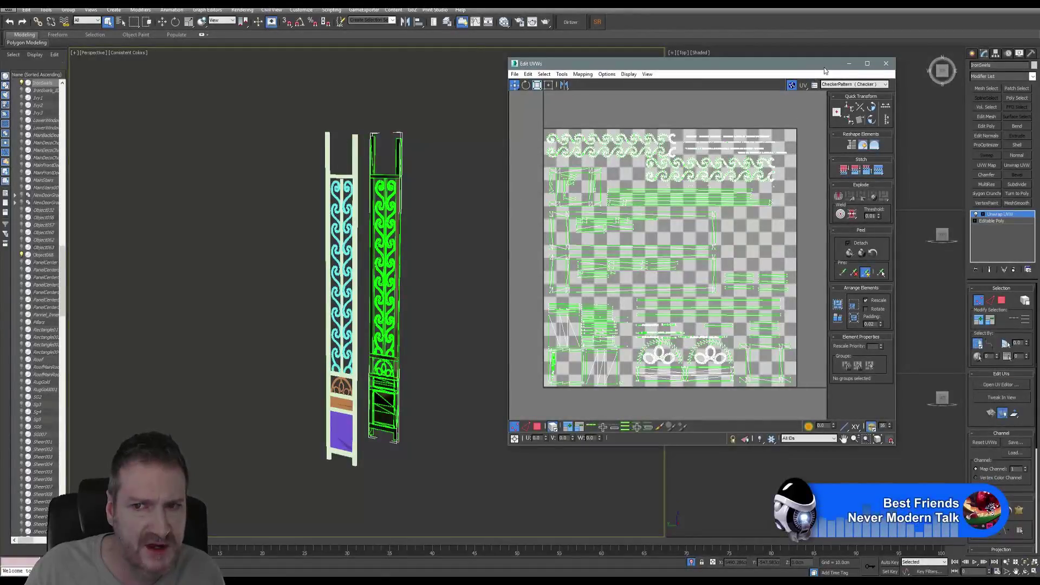
click(885, 63)
Collapse the IronSwirls panel's whole modifier stack, including Unwrap UVW, into the Editable Poly
click(995, 216)
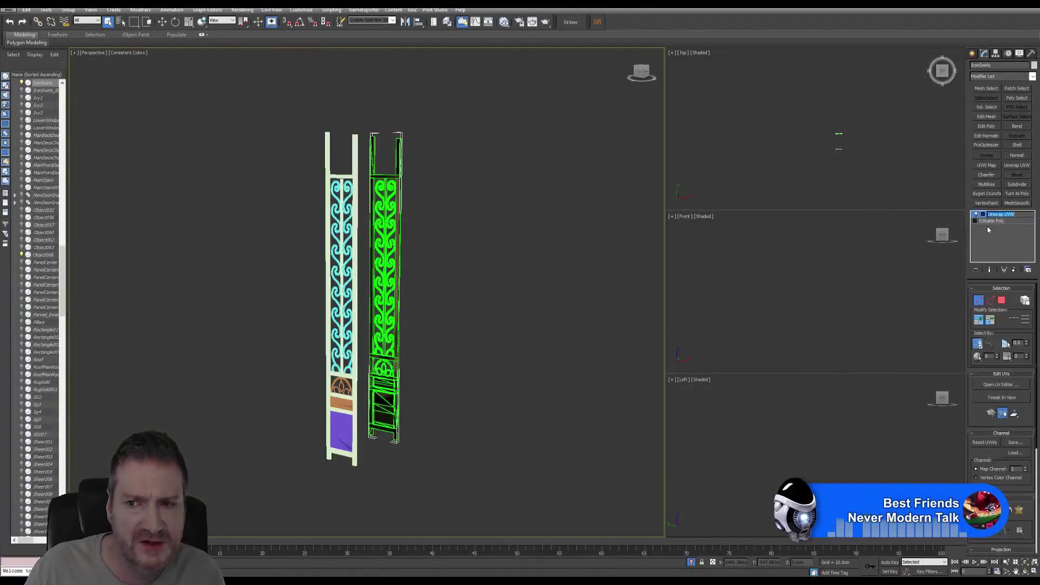
right_click(996, 216)
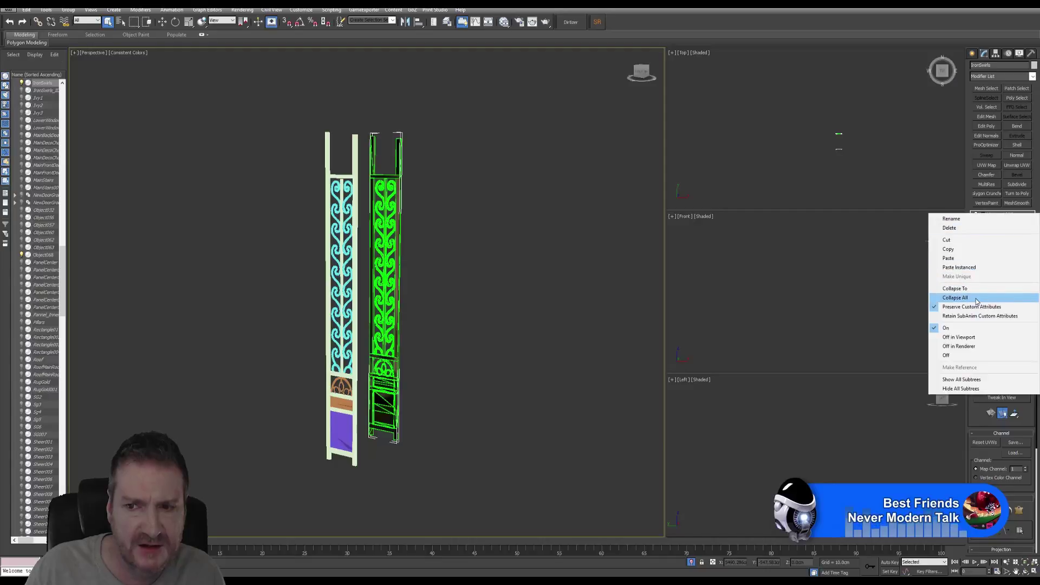
click(953, 297)
click(558, 315)
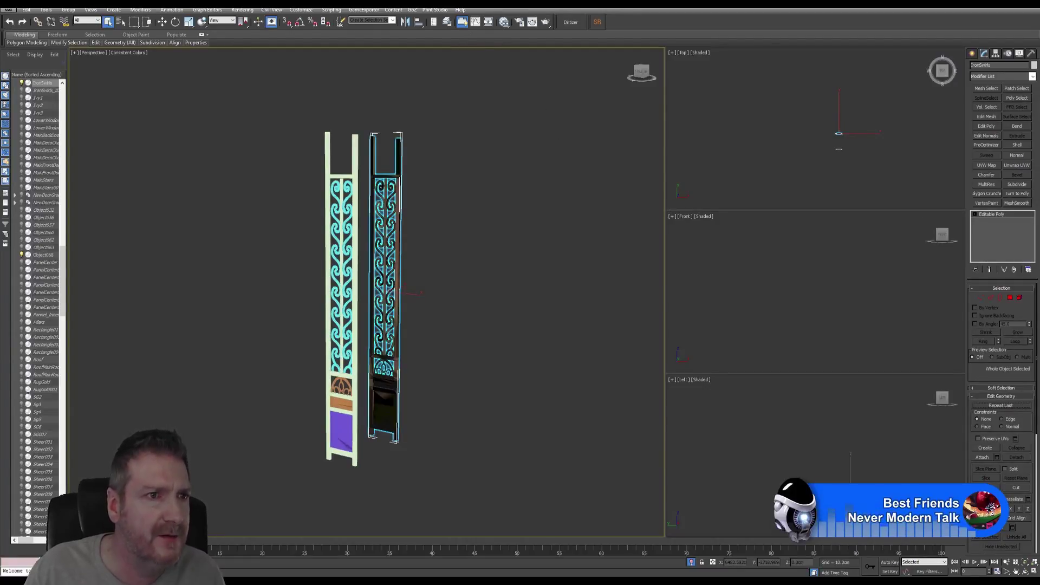
Export only the selected panel as FBX, overwriting IronSwirls.FBX in the IronSwirls exports folder with the Painter - UE4 preset
click(8, 10)
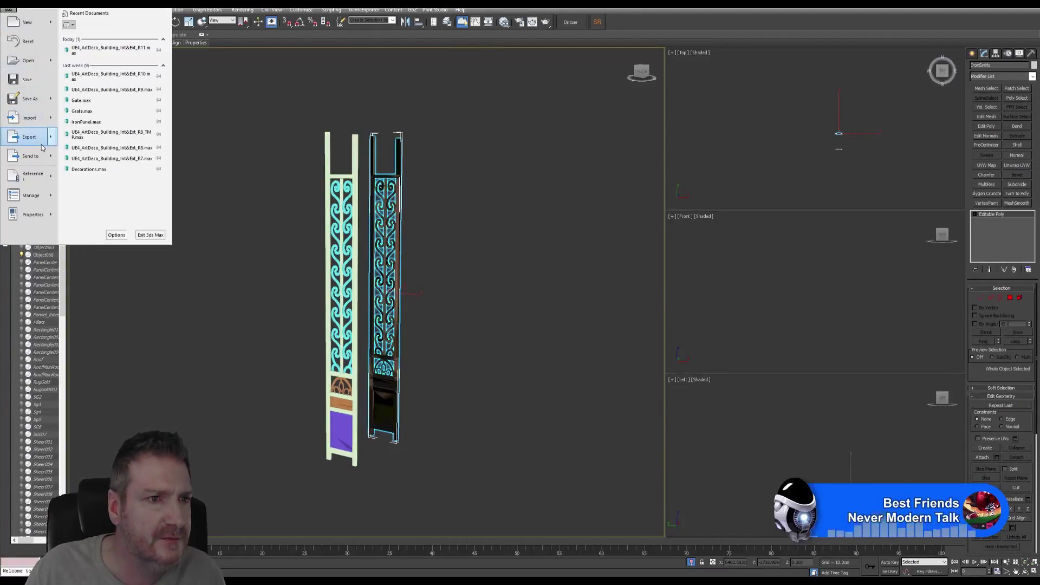
mouse_move(41, 145)
click(119, 63)
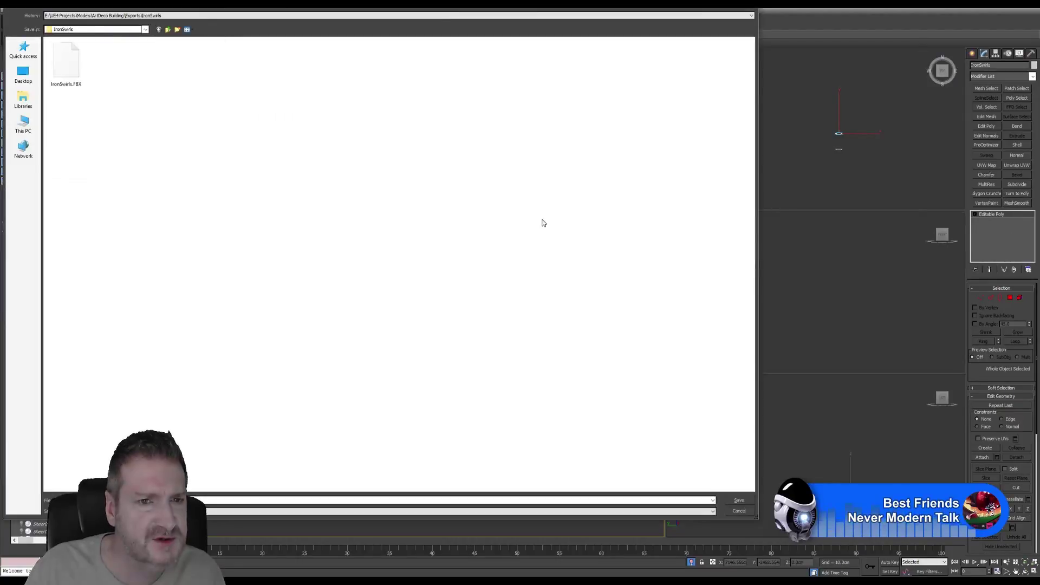
drag(293, 9, 448, 25)
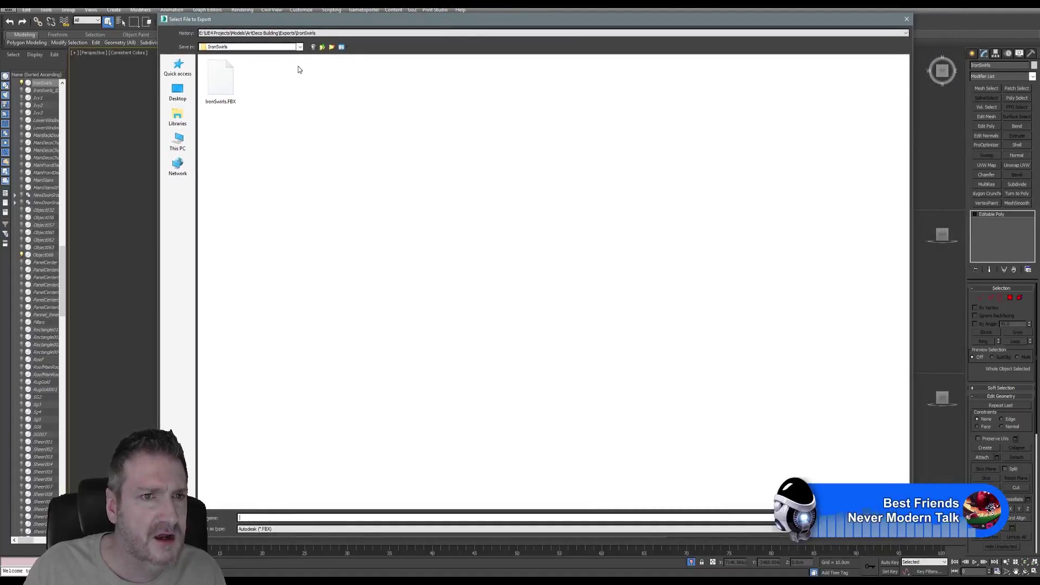
click(299, 48)
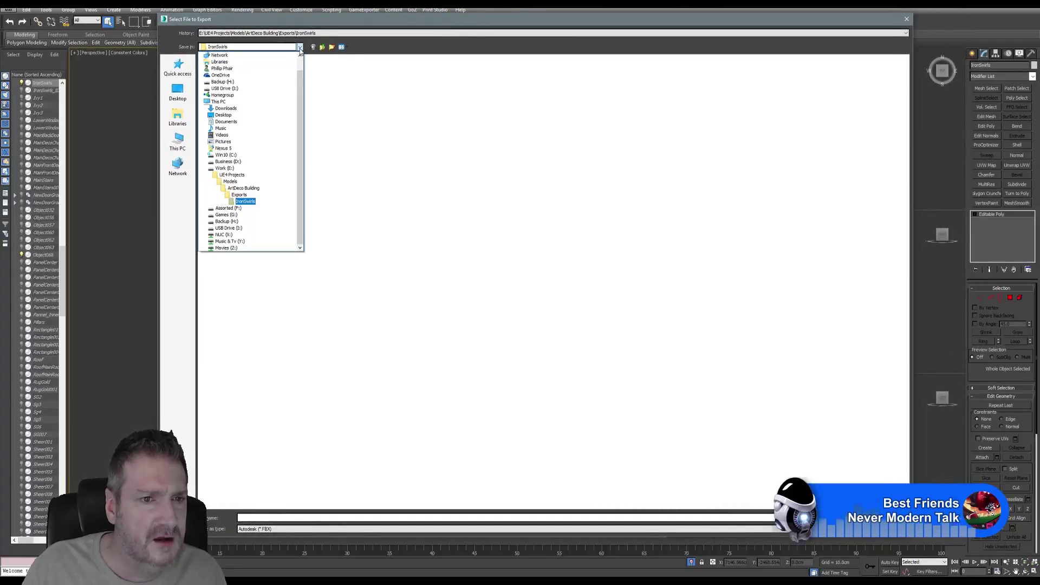
click(300, 48)
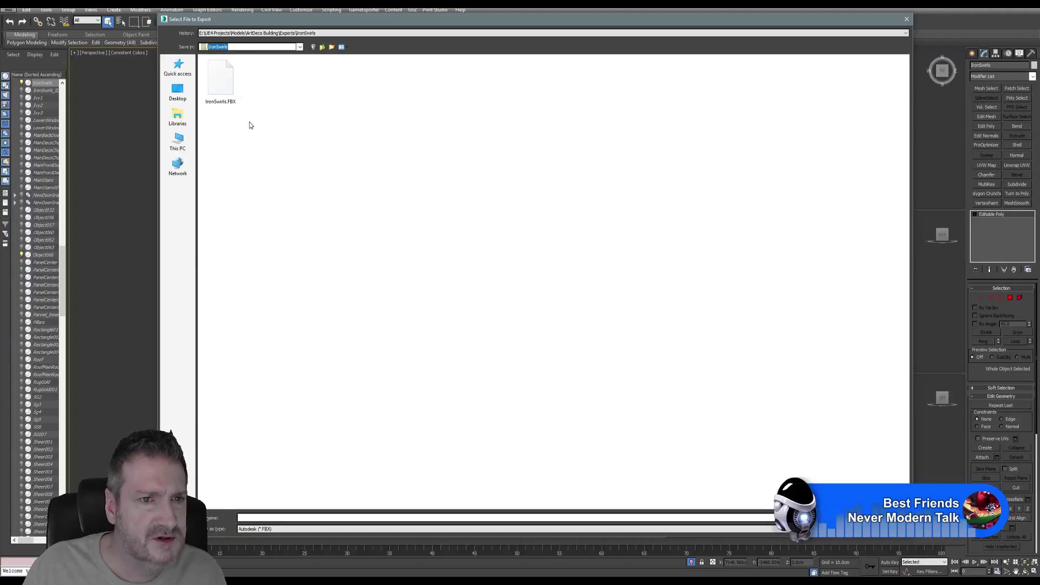
click(239, 110)
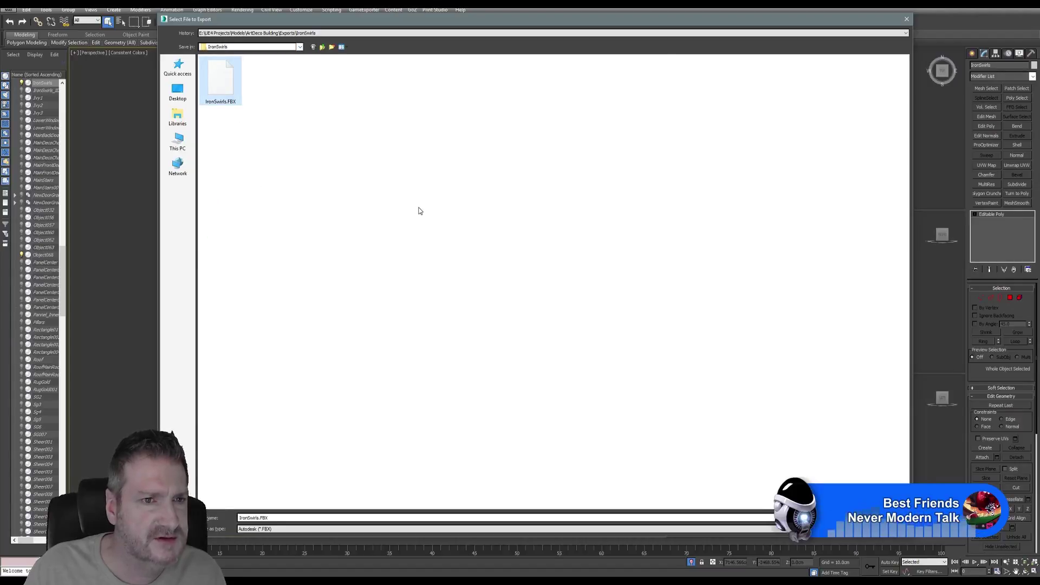
key(Return)
click(533, 322)
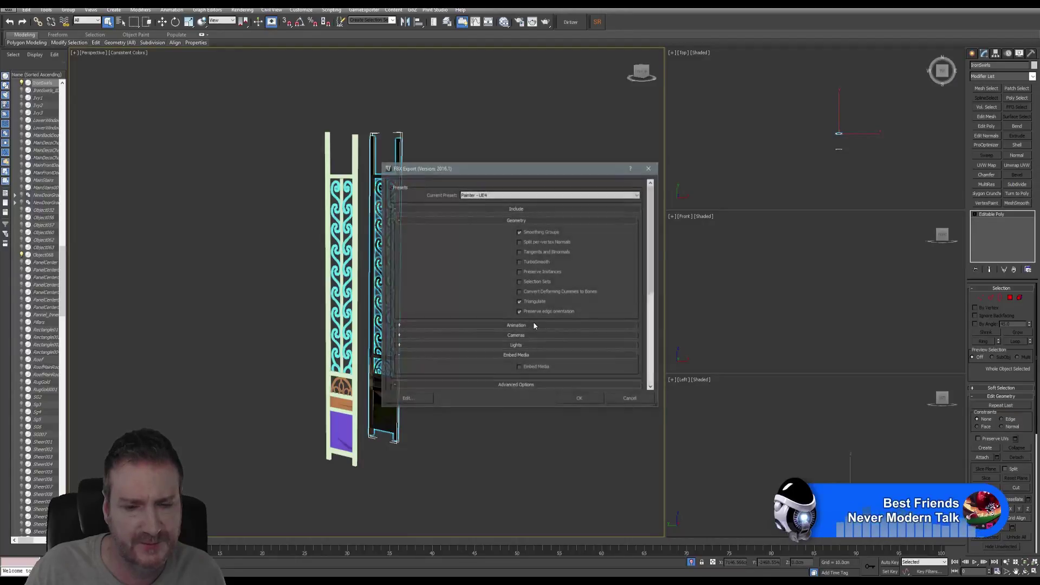
click(580, 399)
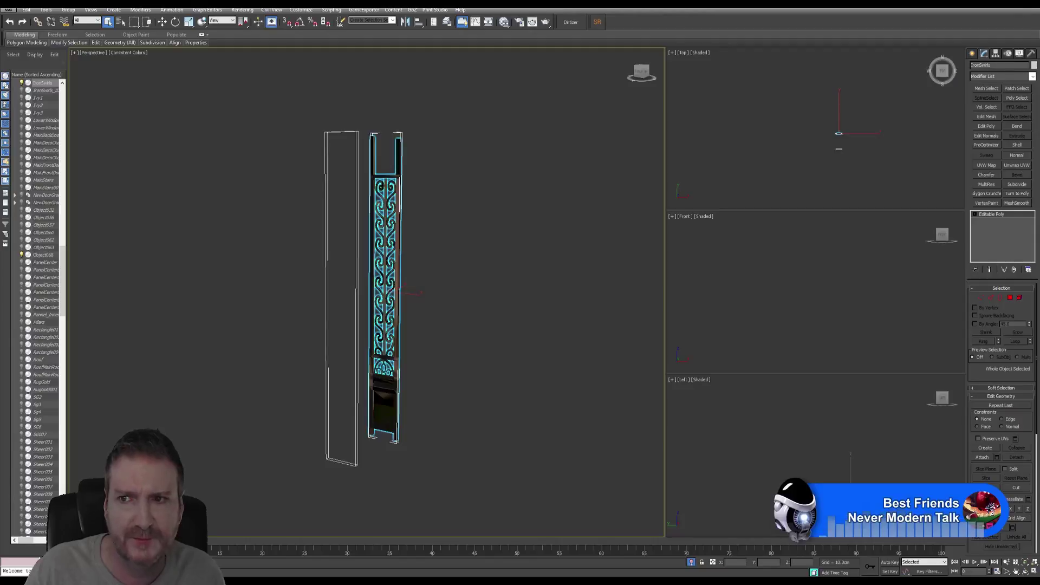
Reset the XForm of the selected IronSwirls panel and collapse the resulting modifier into the Editable Poly
click(1031, 54)
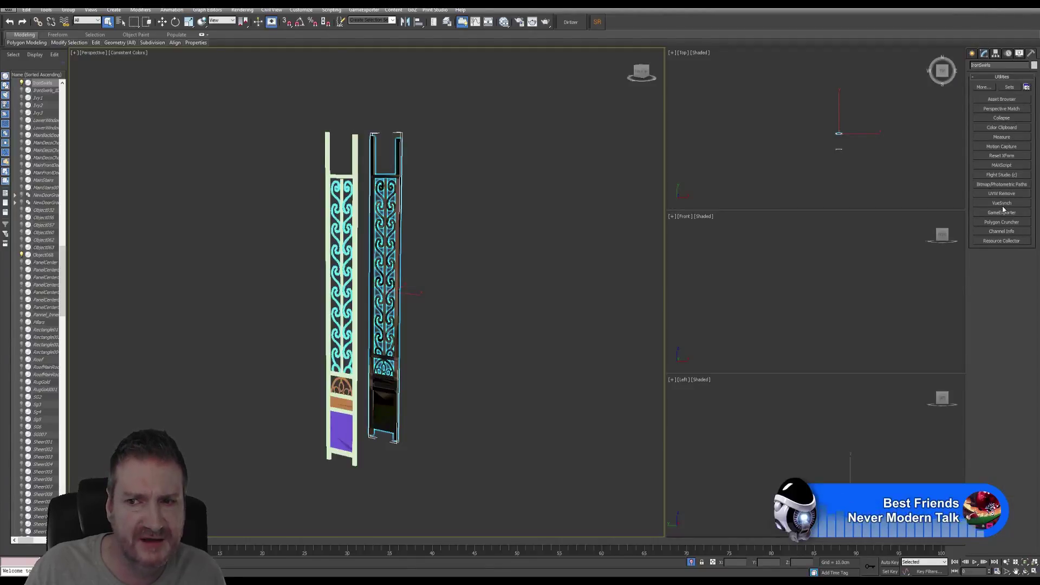
click(1002, 156)
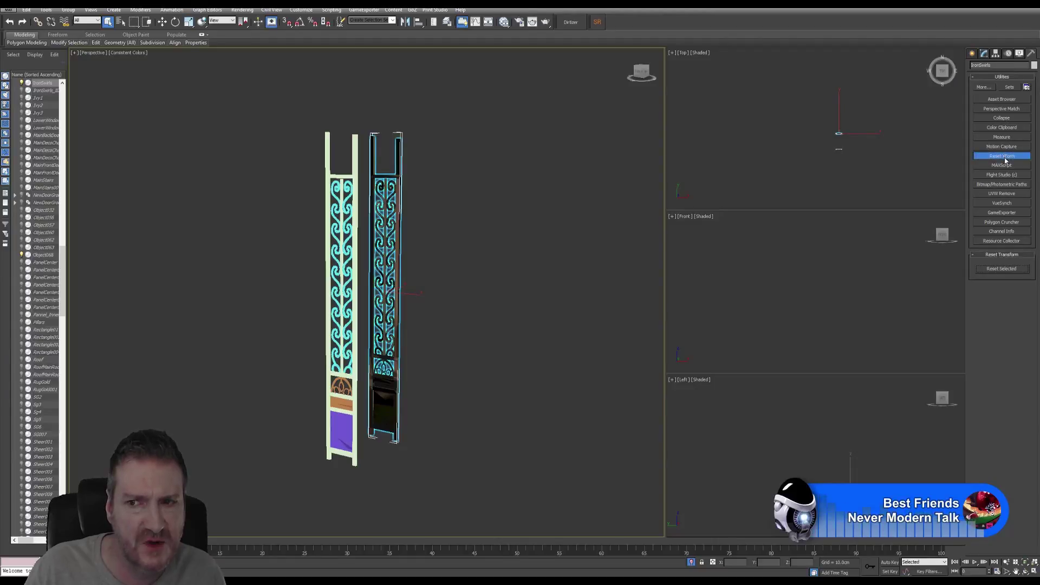
click(1000, 269)
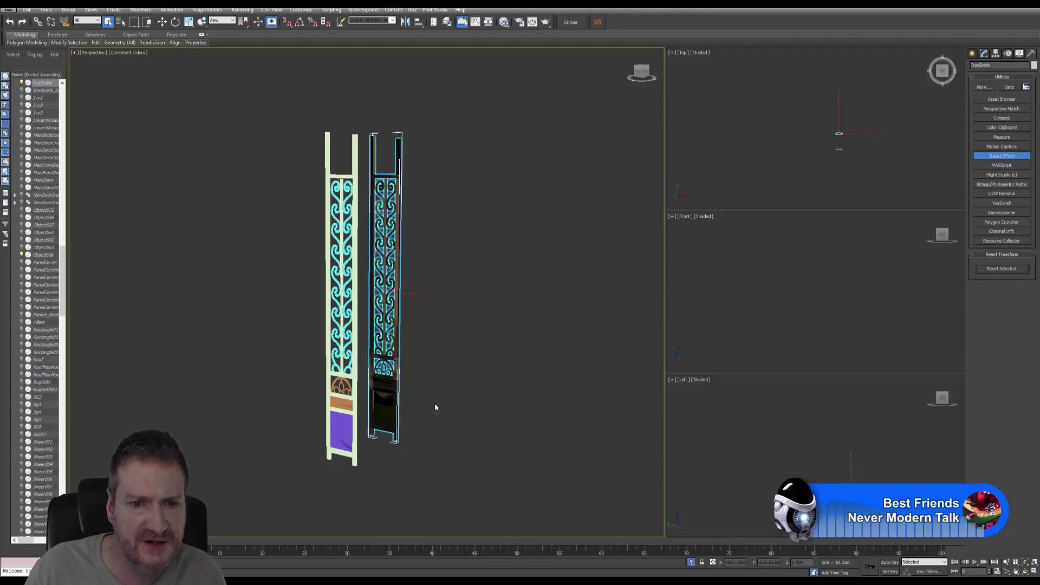
click(985, 54)
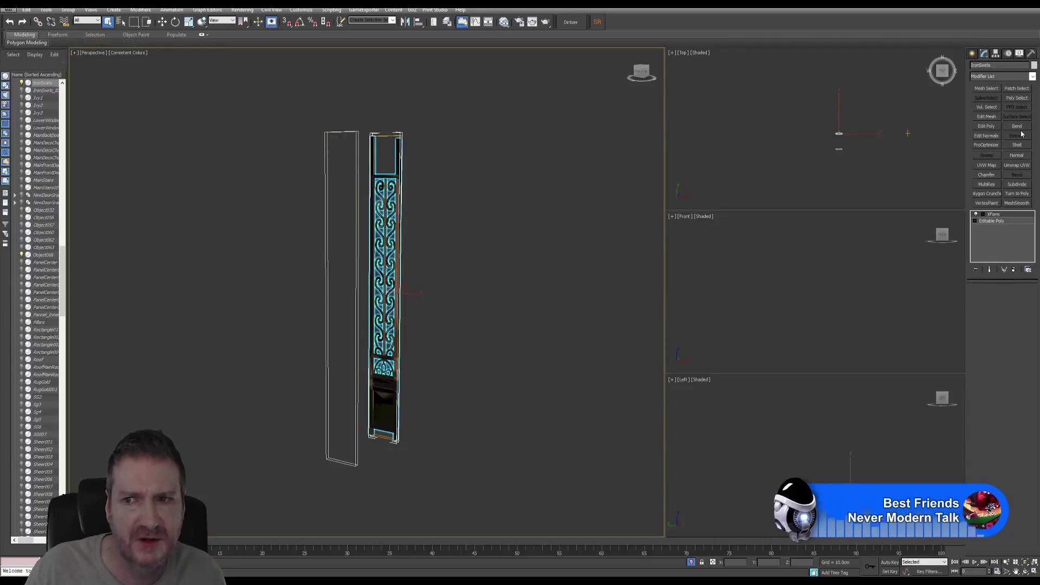
right_click(999, 217)
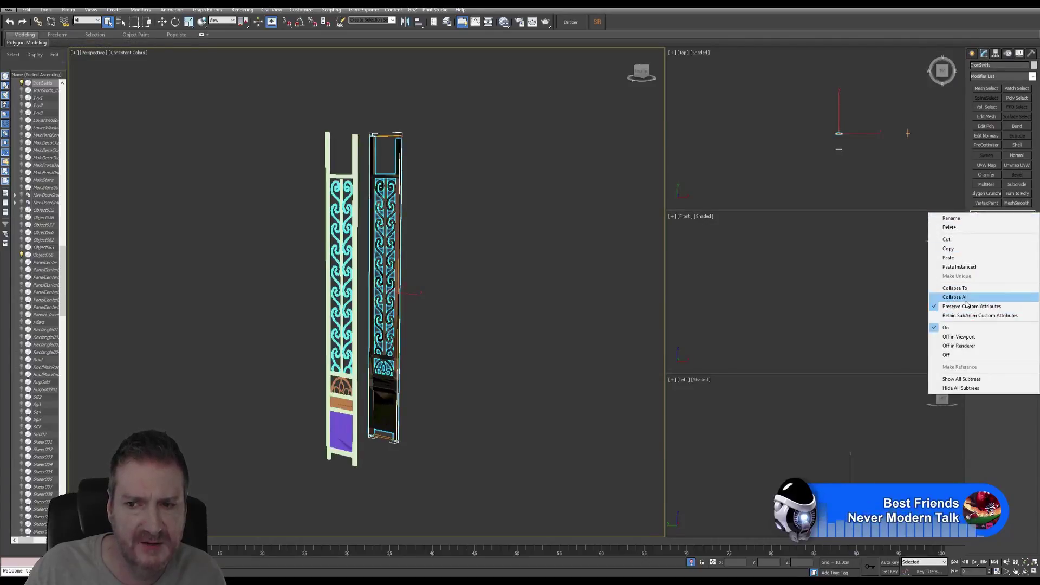
click(947, 298)
click(557, 314)
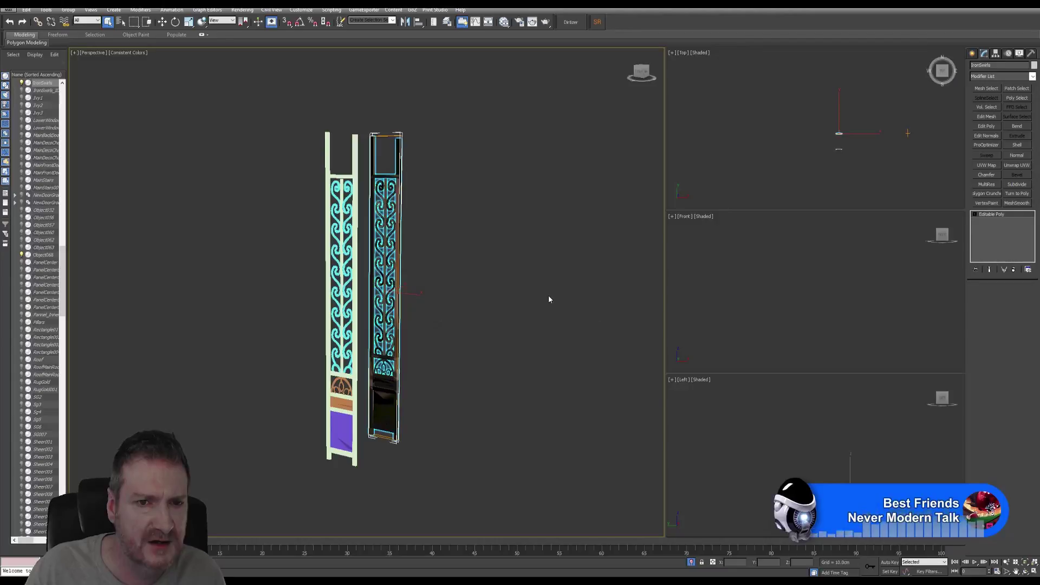
Export only the selected panel as FBX again, overwriting IronSwirls.FBX in the IronSwirls exports folder with the existing export settings
click(9, 9)
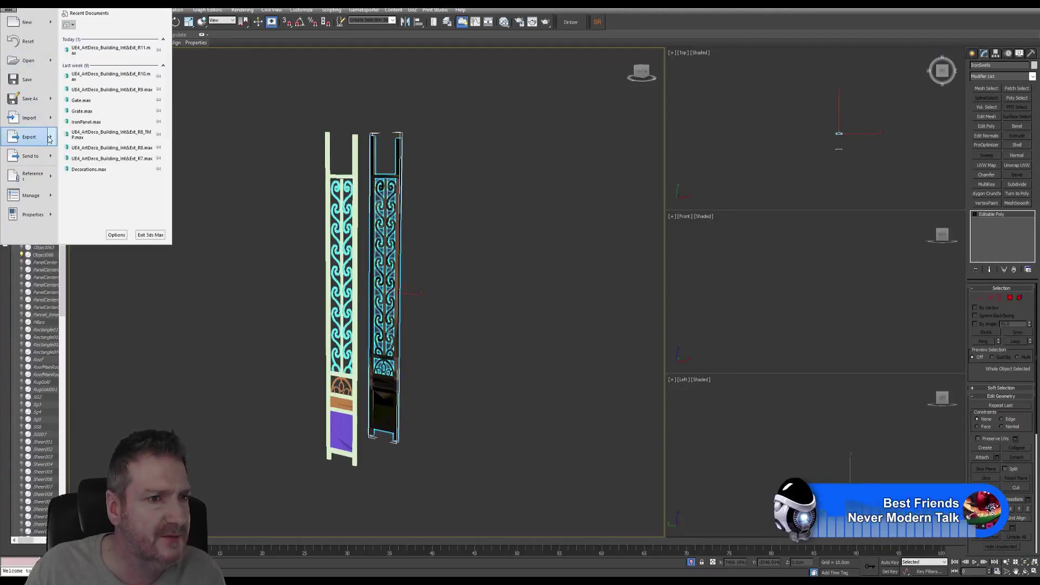
mouse_move(30, 136)
click(129, 75)
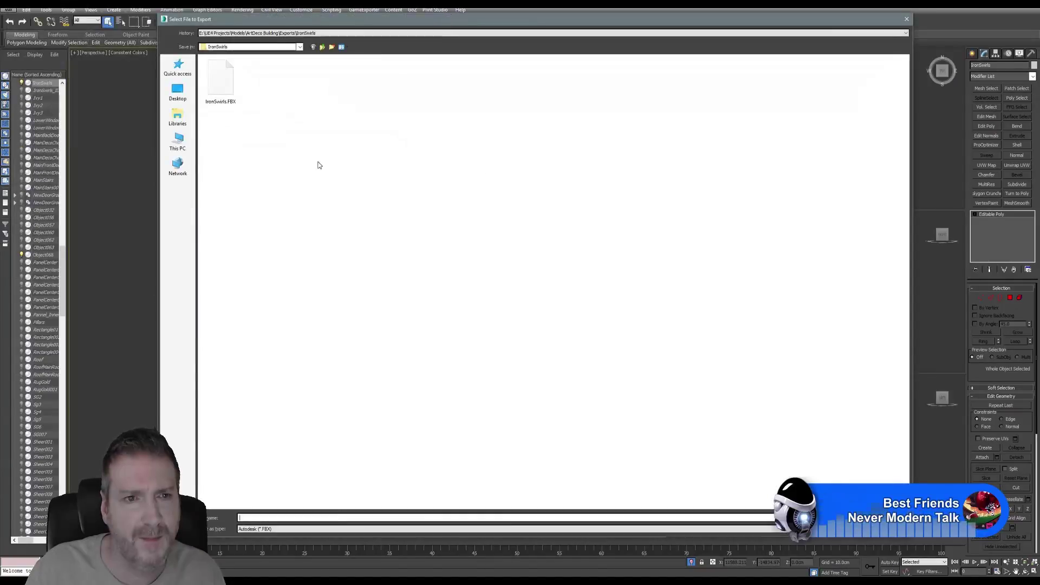
click(218, 83)
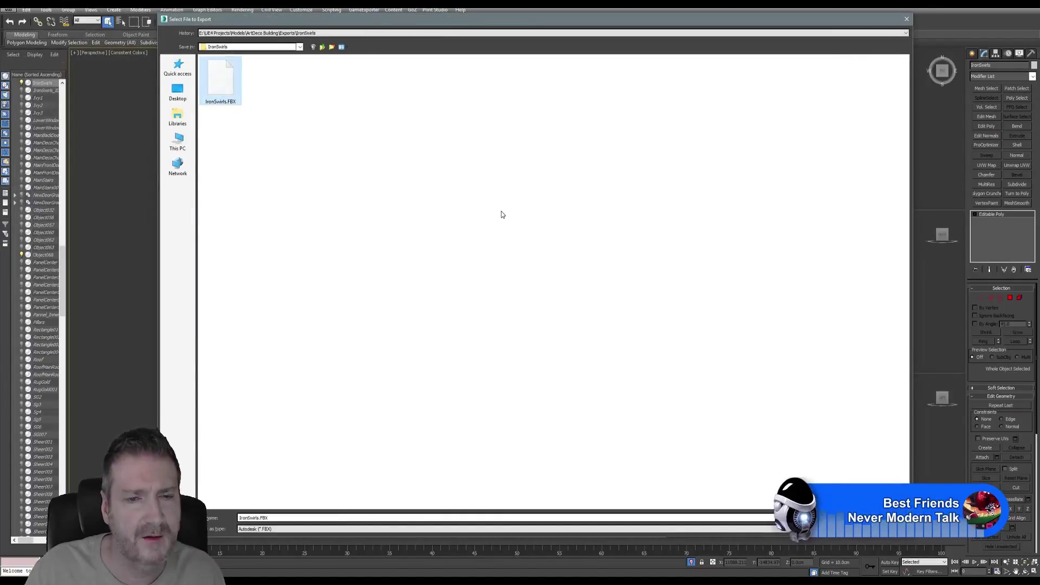
key(Return)
click(540, 323)
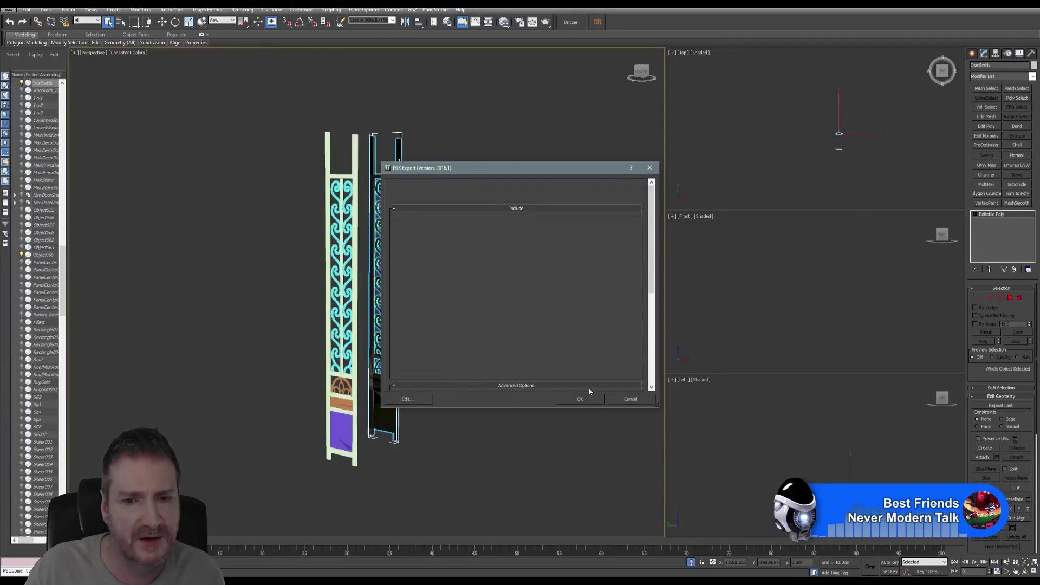
click(587, 397)
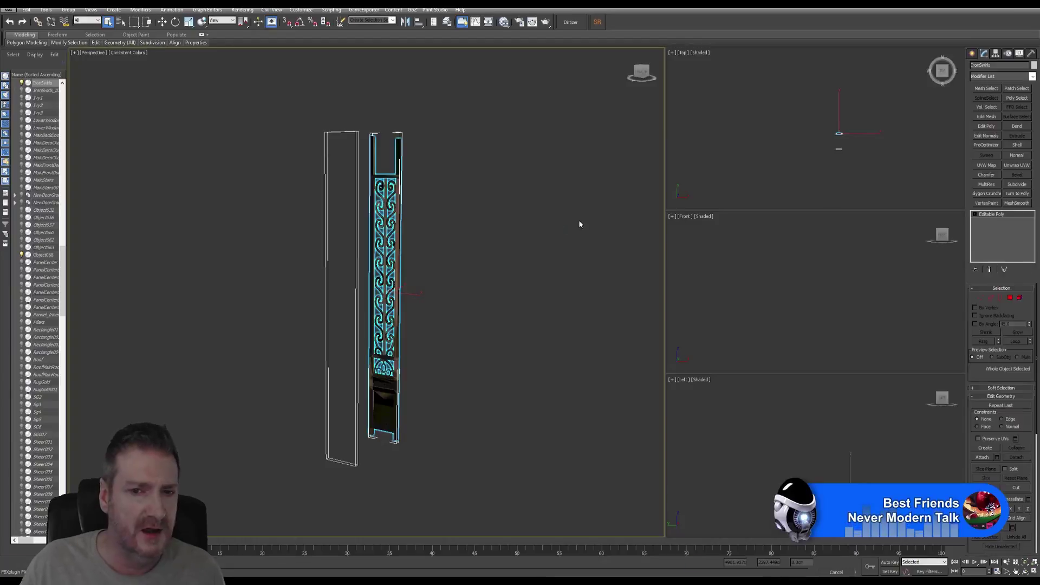
Switch to Substance Painter and reload the project mesh from the re-exported IronSwirls.FBX, keeping the other project configuration settings
click(974, 6)
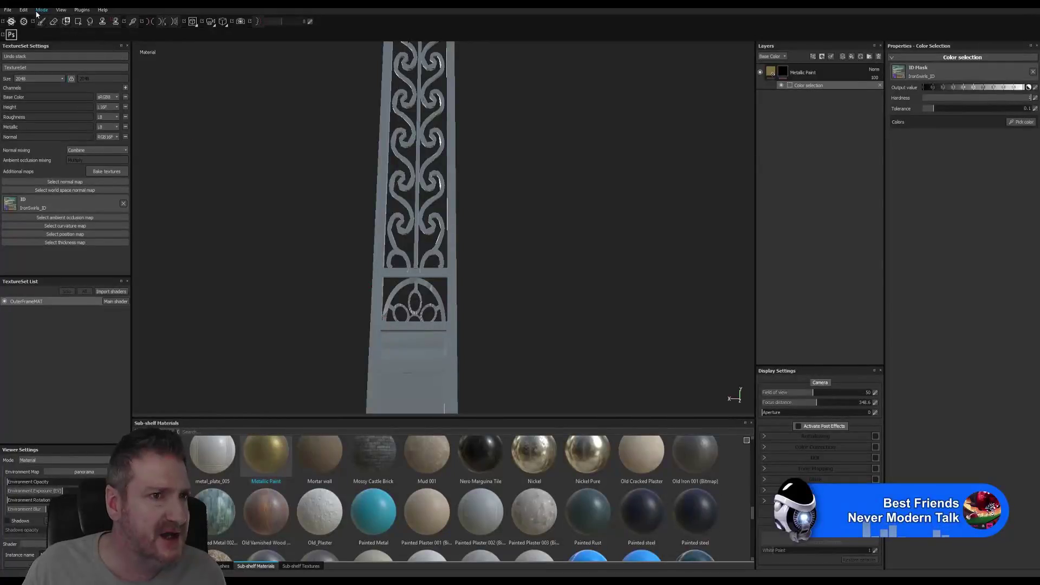
click(25, 10)
click(47, 36)
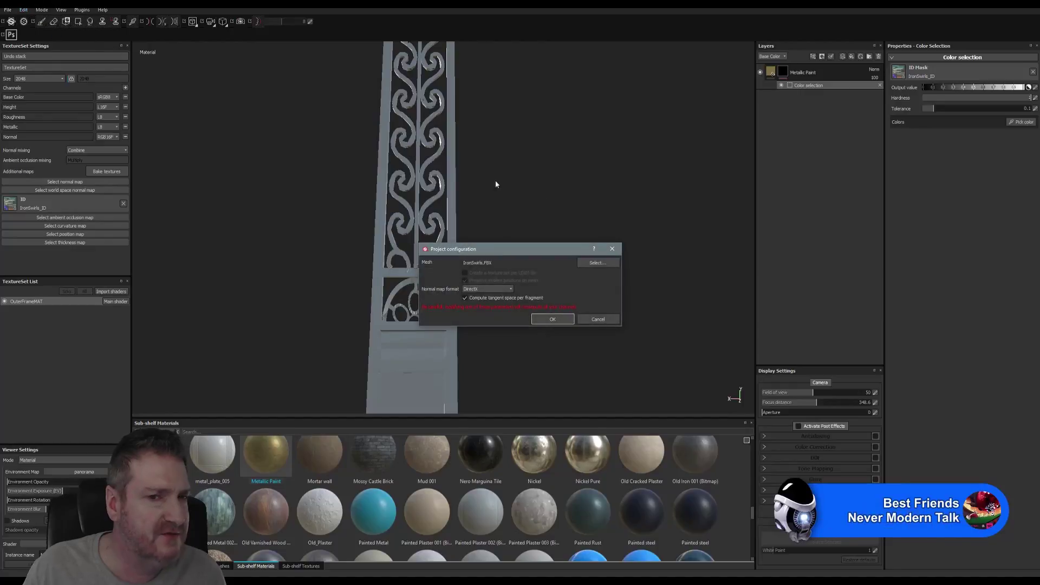
click(605, 264)
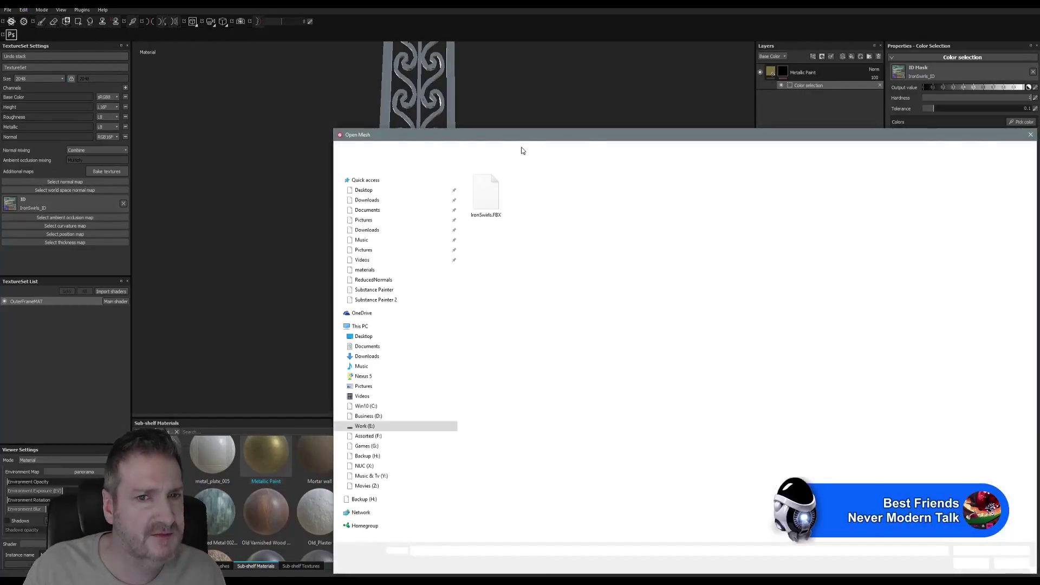
drag(512, 139, 373, 89)
double_click(348, 149)
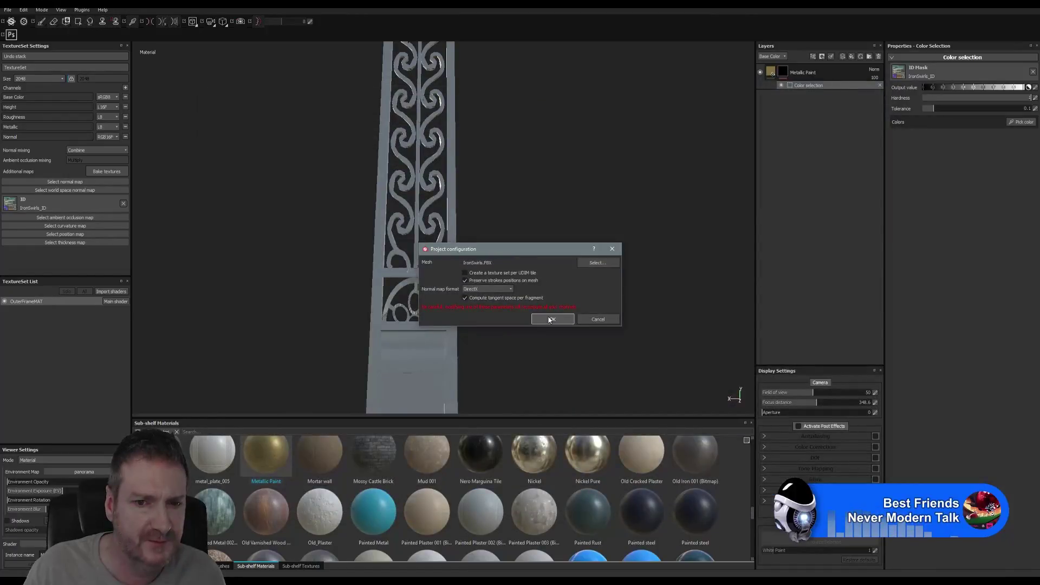
click(549, 318)
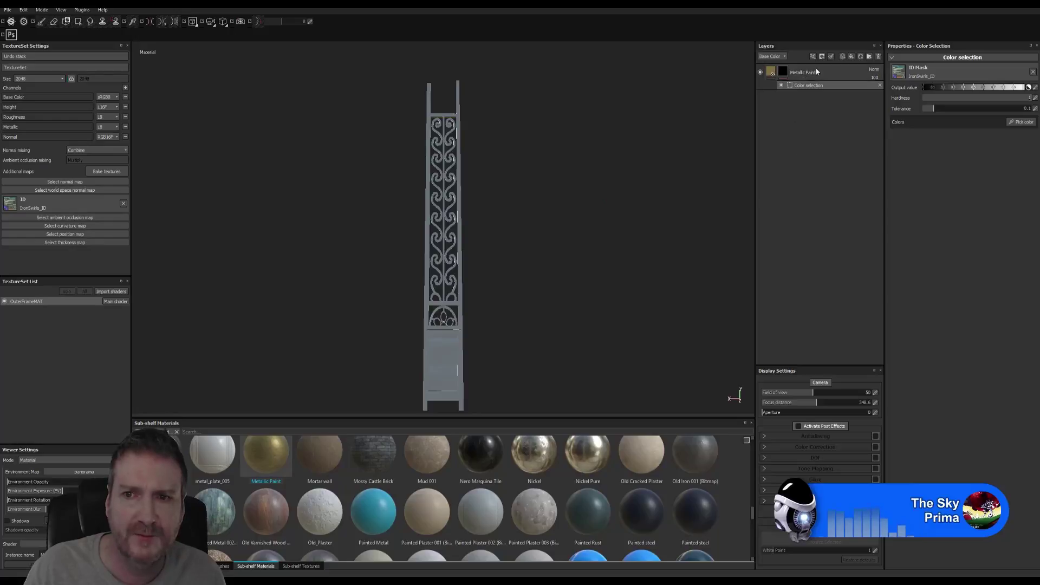
Remove the old color selection from the Metallic Paint layer's mask and add a new one
right_click(814, 85)
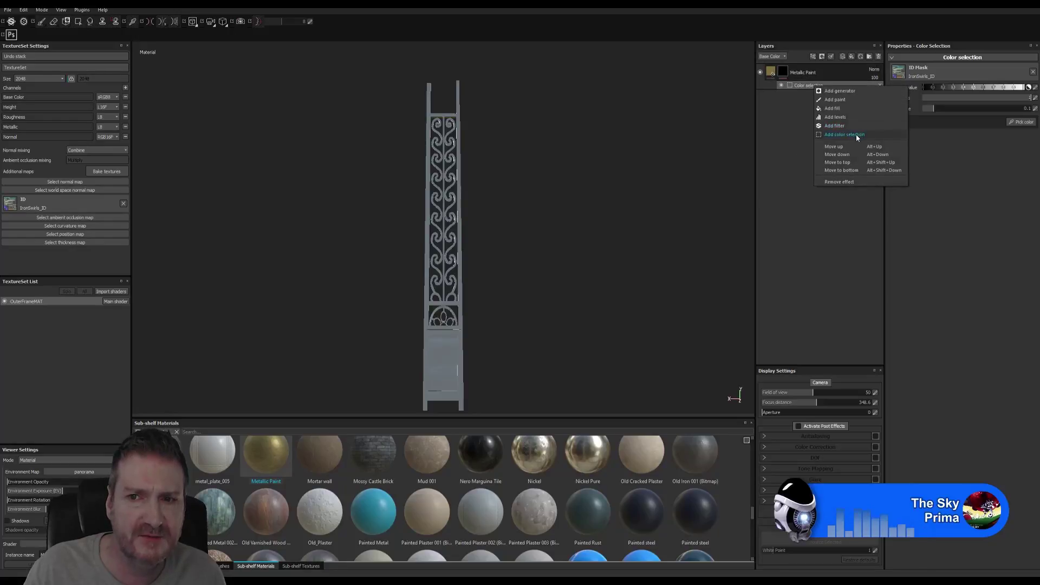
click(853, 180)
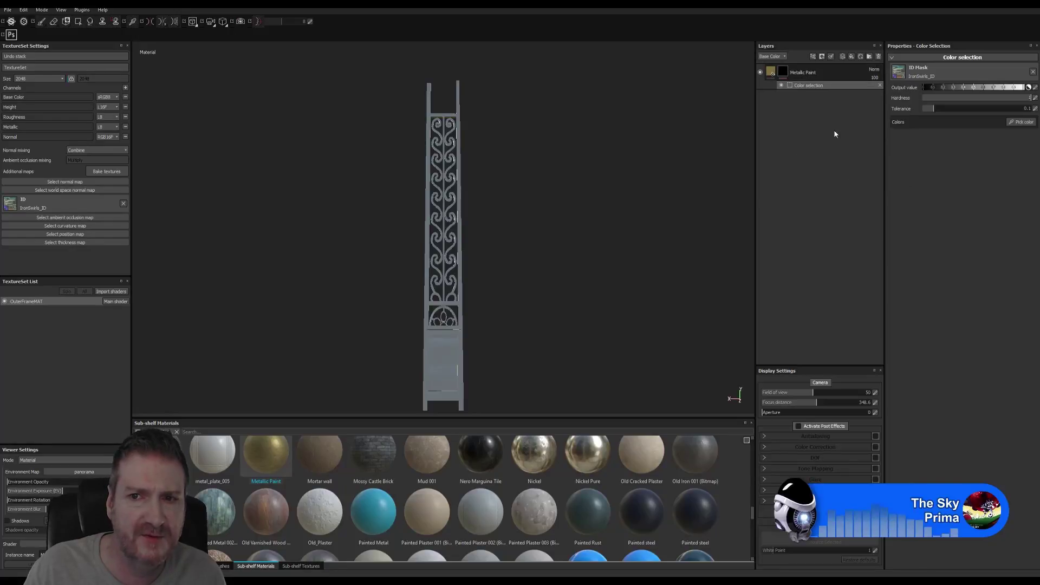
right_click(810, 73)
click(843, 100)
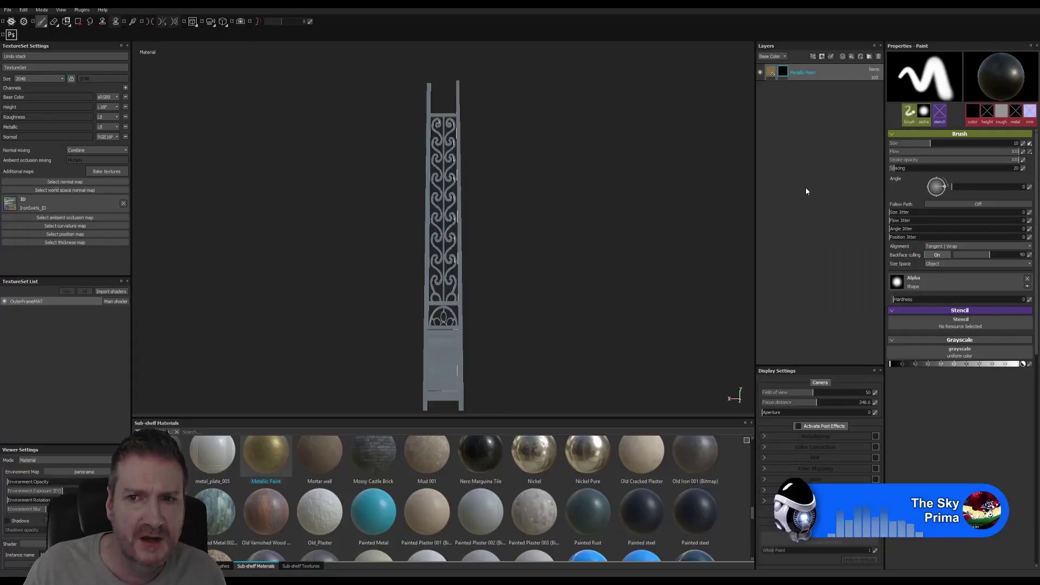
Try to pick the cyan ID color from the iron swirls for the Metallic Paint mask
click(1017, 124)
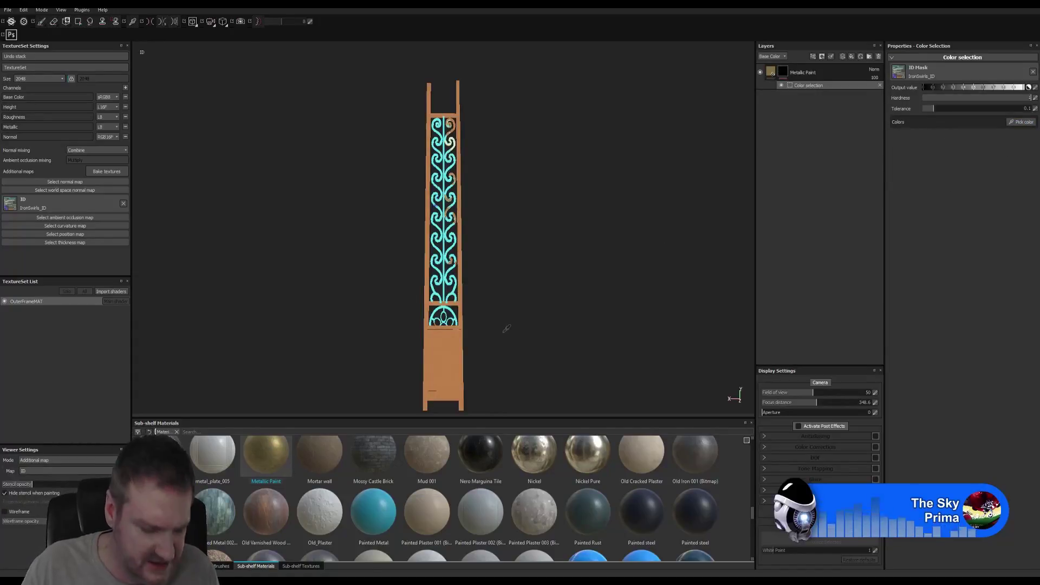
alt+click(477, 173)
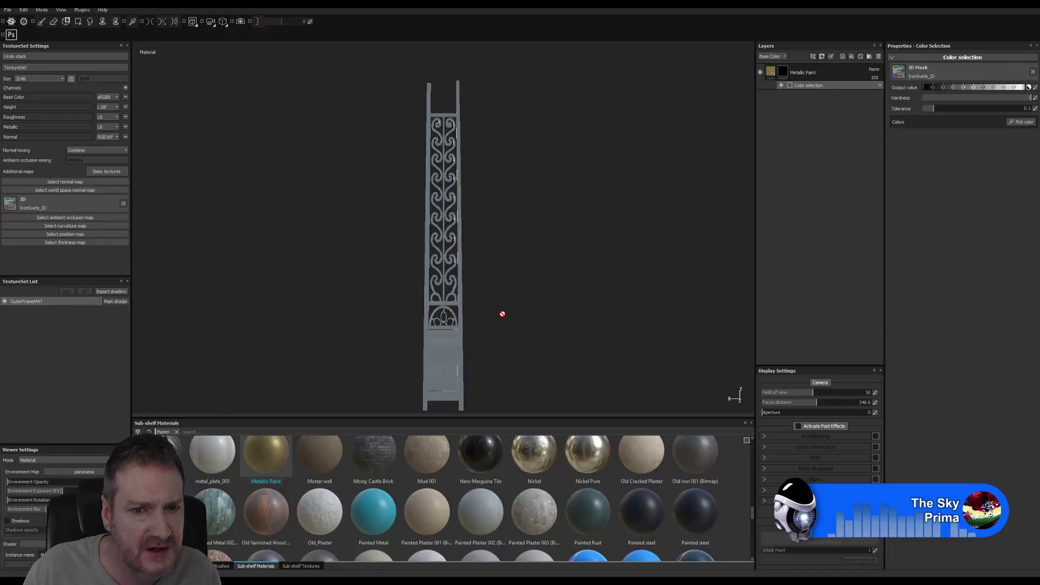
click(1021, 122)
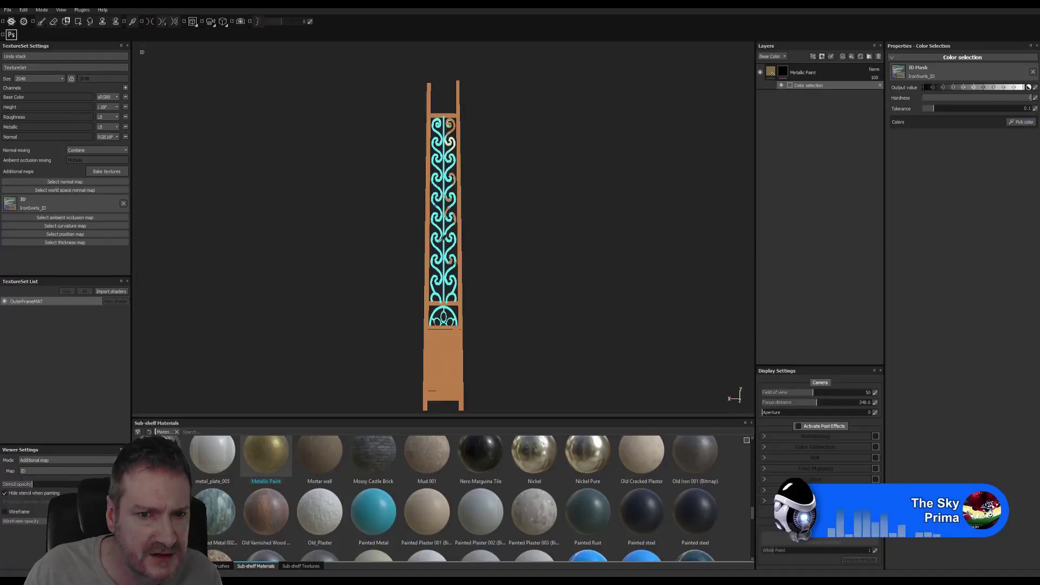
click(437, 241)
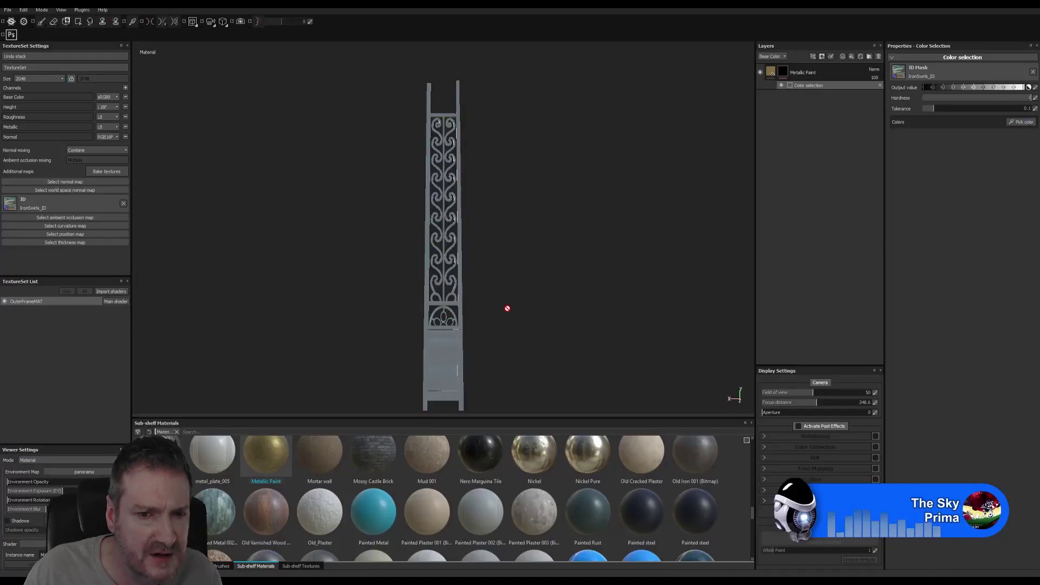
Pick the cyan ID color for the Metallic Paint mask and inspect the paint coverage on both sides of the panel
alt+right_drag(491, 289, 959, 200)
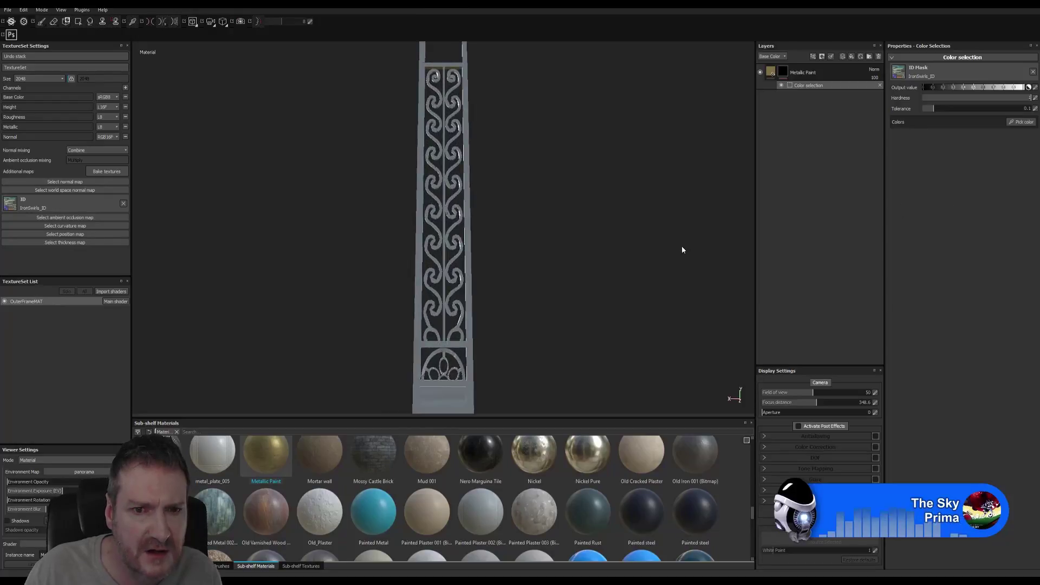
alt+right_drag(505, 250, 718, 258)
alt+drag(718, 257, 478, 267)
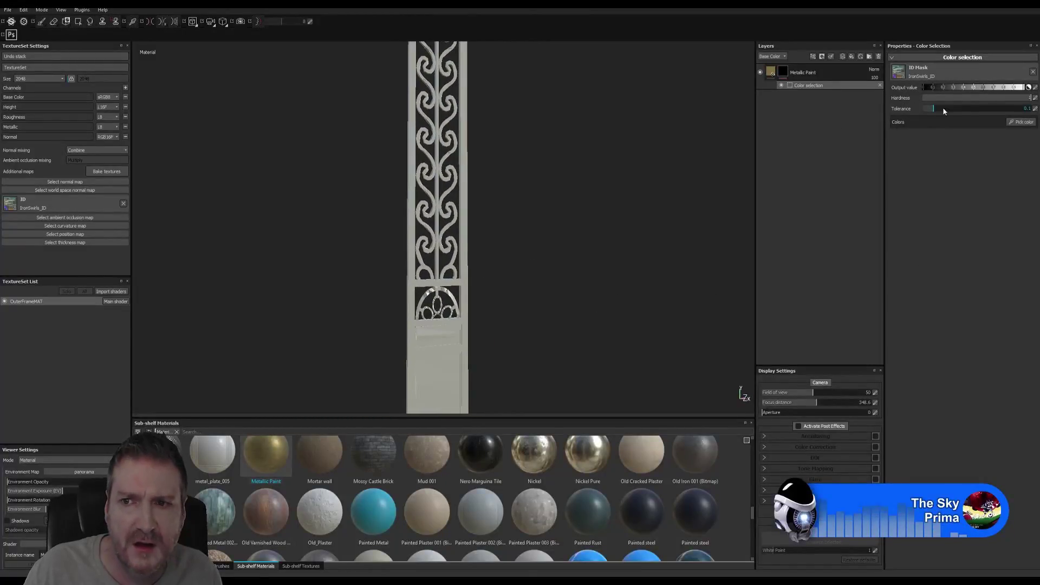
click(1020, 124)
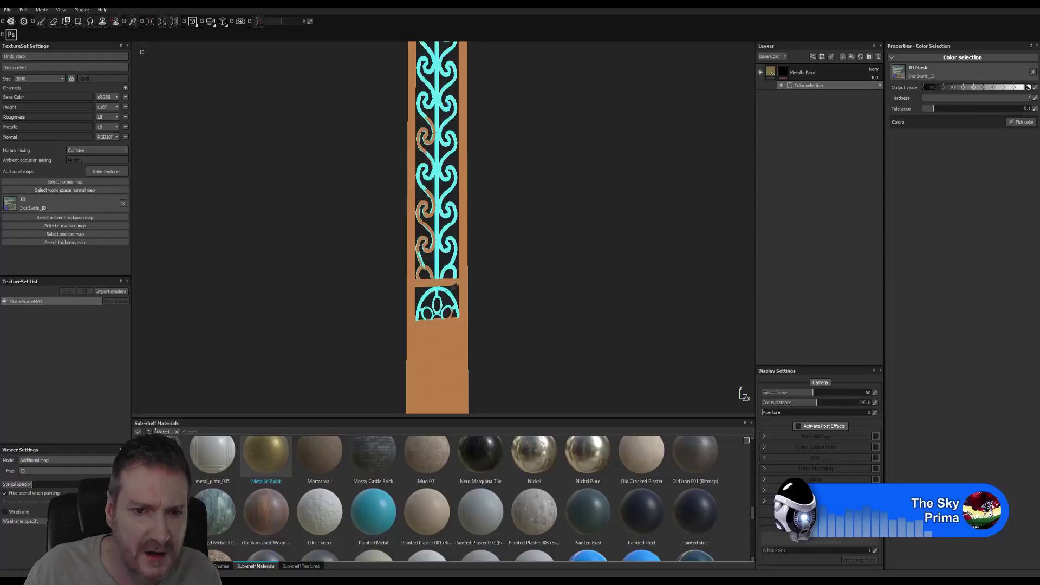
click(441, 289)
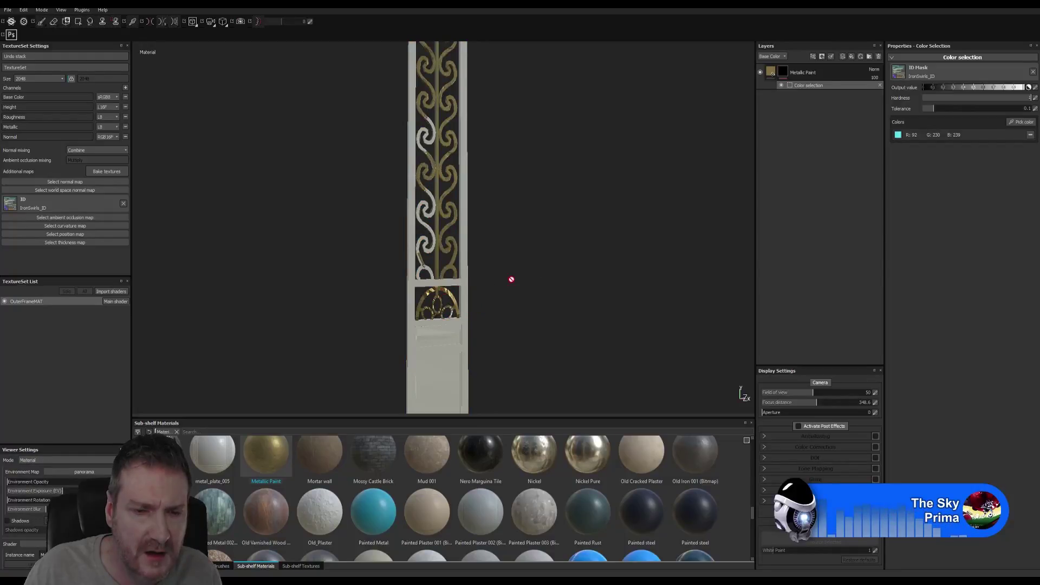
alt+drag(511, 279, 477, 260)
alt+right_drag(492, 252, 654, 268)
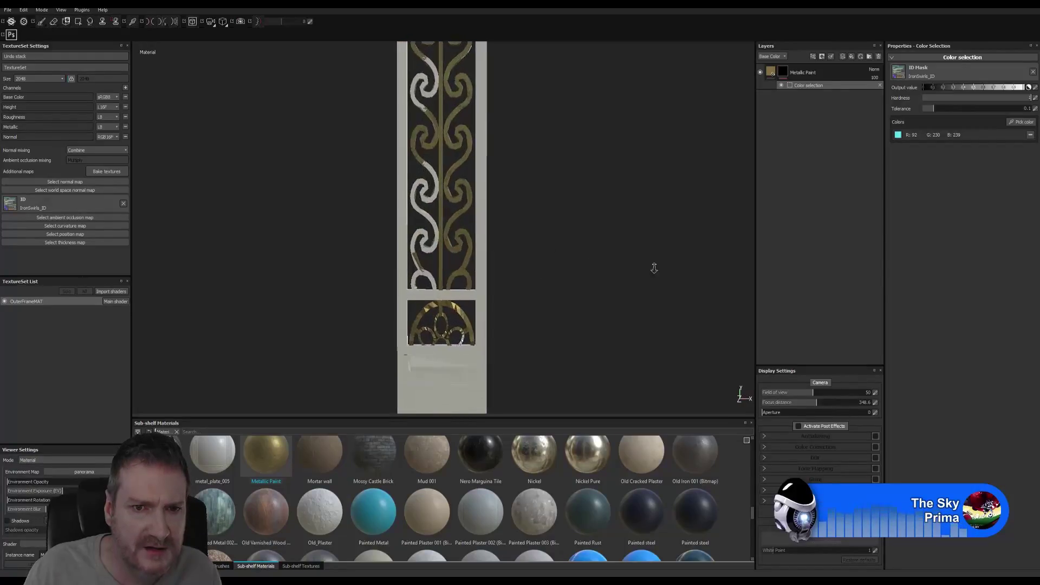
alt+middle_drag(447, 141, 469, 256)
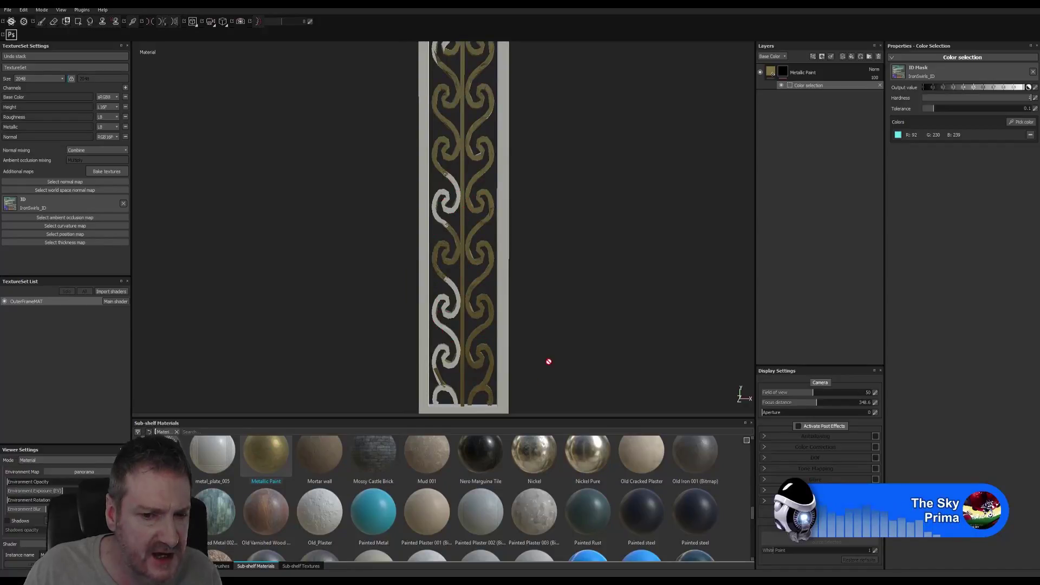
alt+drag(549, 361, 471, 195)
alt+drag(476, 309, 614, 297)
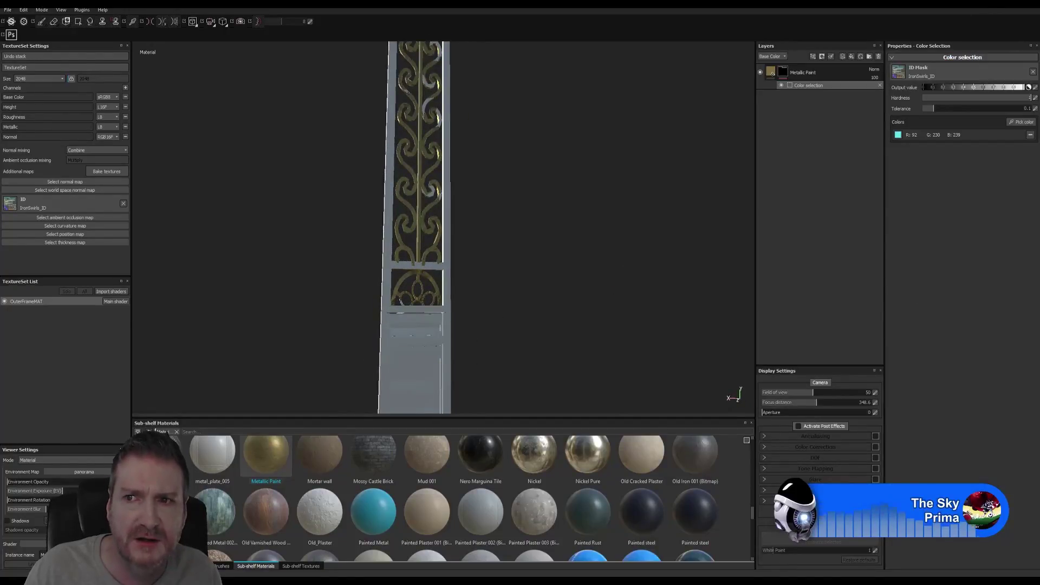
Switch to 3ds Max and assign the plain grey Standard material to the selected IronSwirls mesh in the Slate Material Editor
key(super+d)
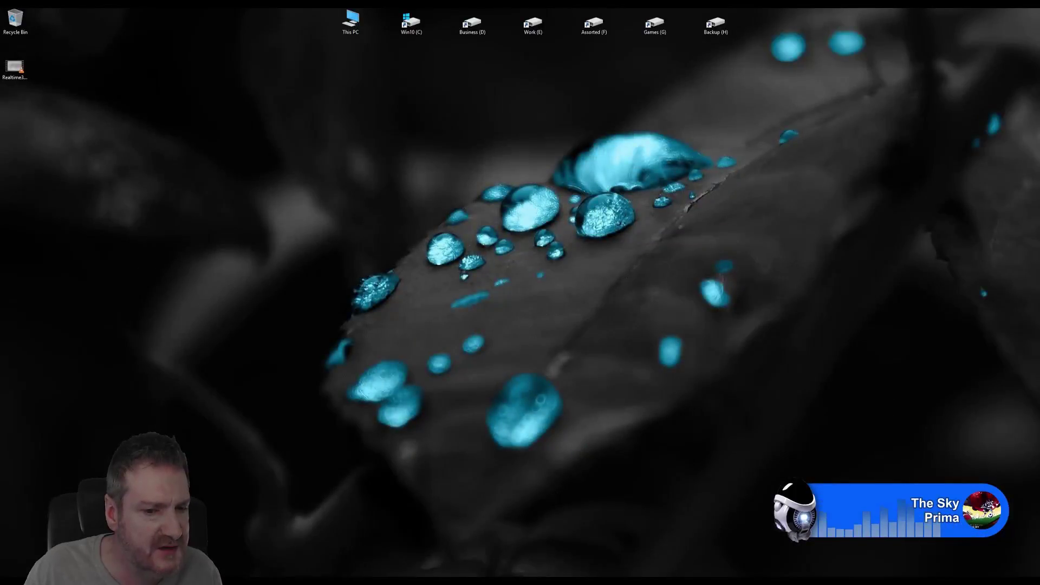
key(alt+Tab)
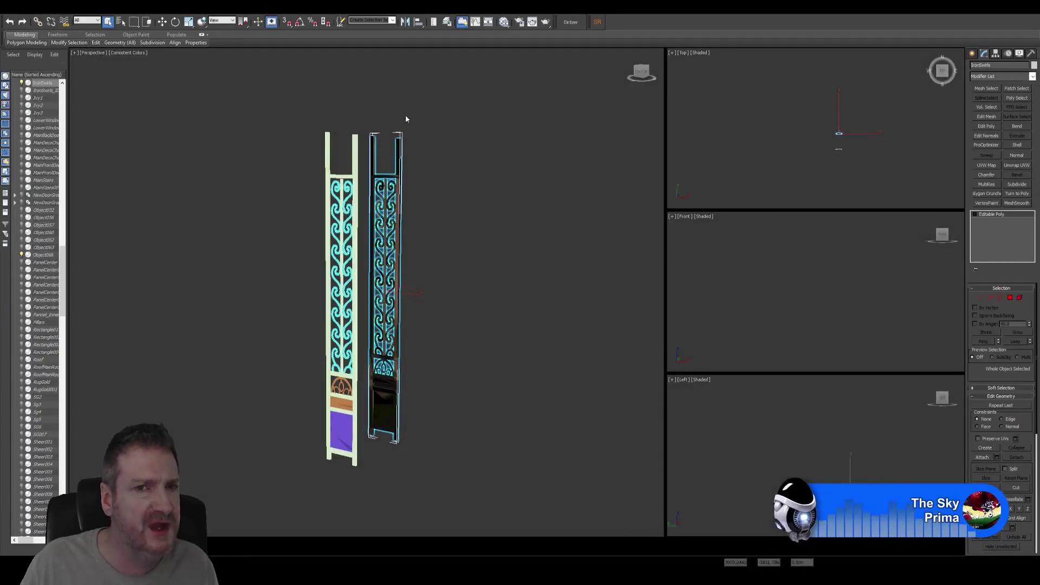
click(503, 21)
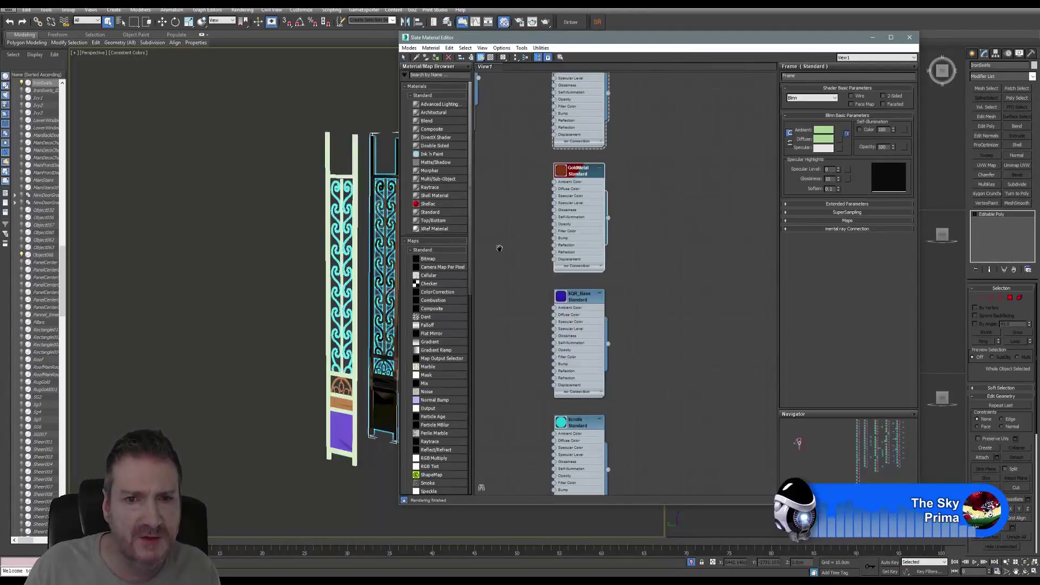
middle_drag(498, 246, 614, 373)
middle_drag(574, 317, 625, 317)
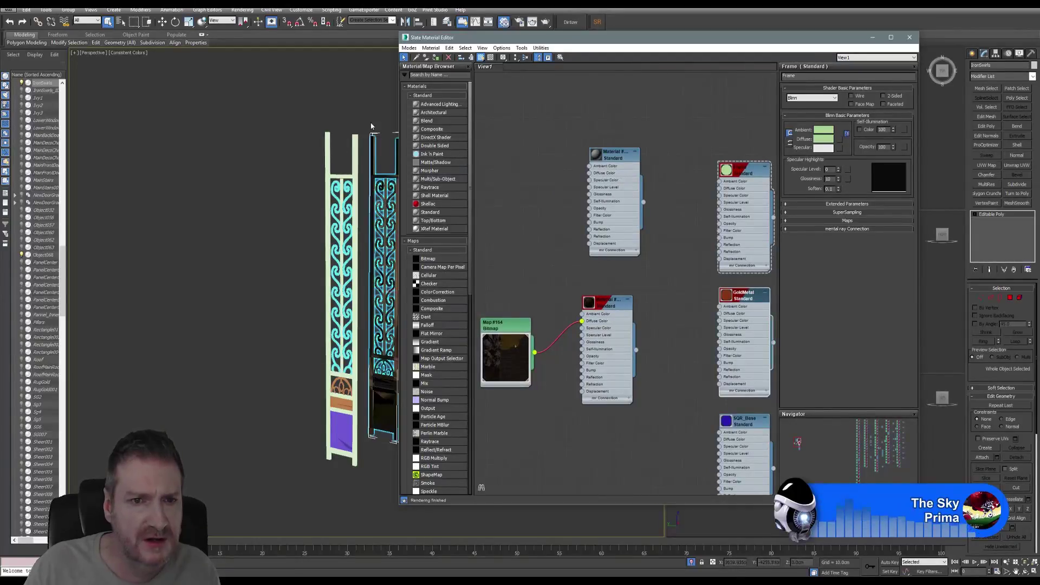
click(620, 156)
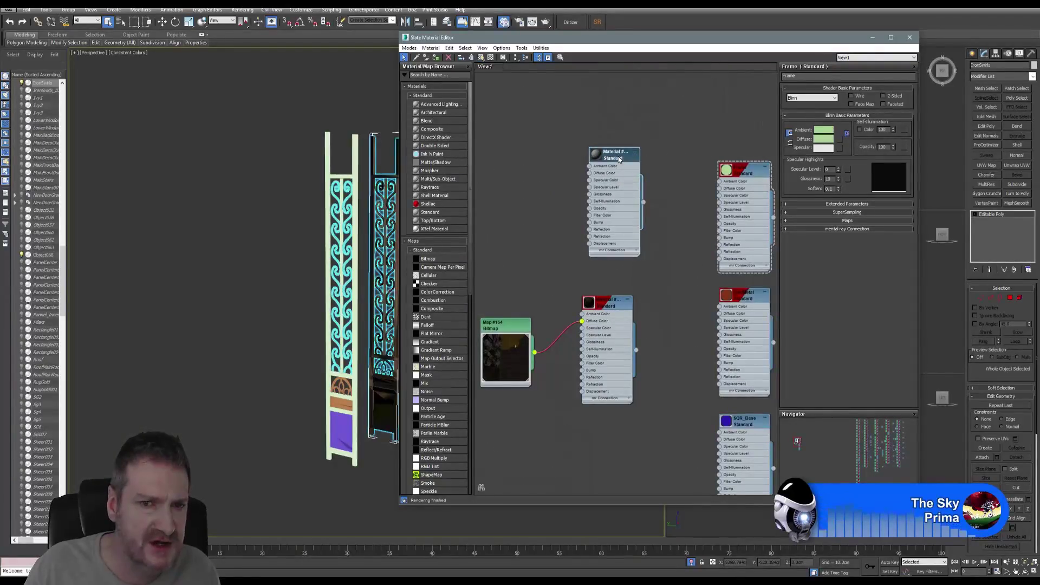
right_click(620, 158)
click(628, 165)
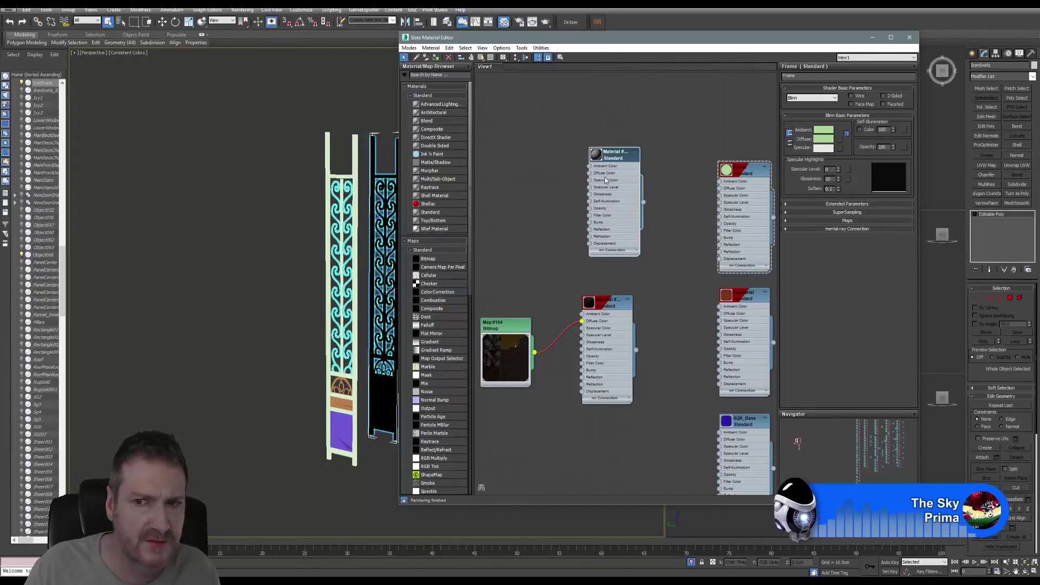
double_click(614, 158)
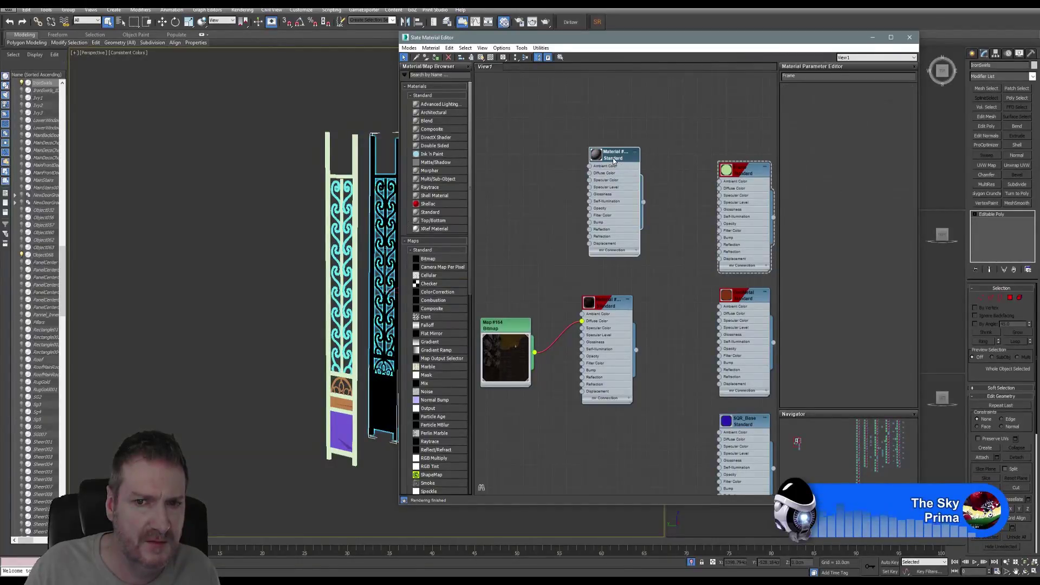
right_click(614, 160)
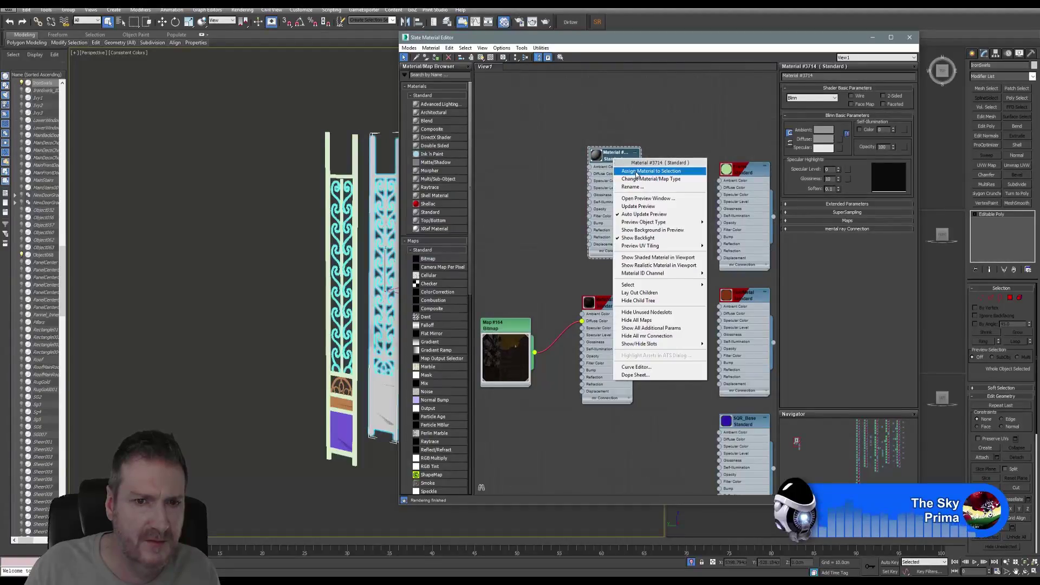
click(617, 173)
Show the assigned grey material shaded in the viewport and close the Slate Material Editor
right_click(616, 157)
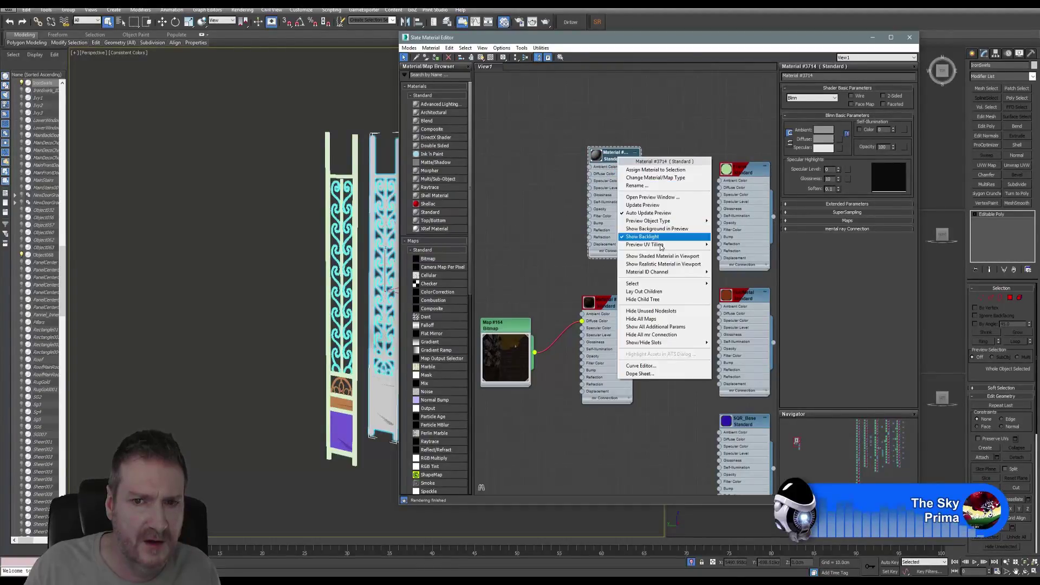
click(660, 256)
right_click(618, 156)
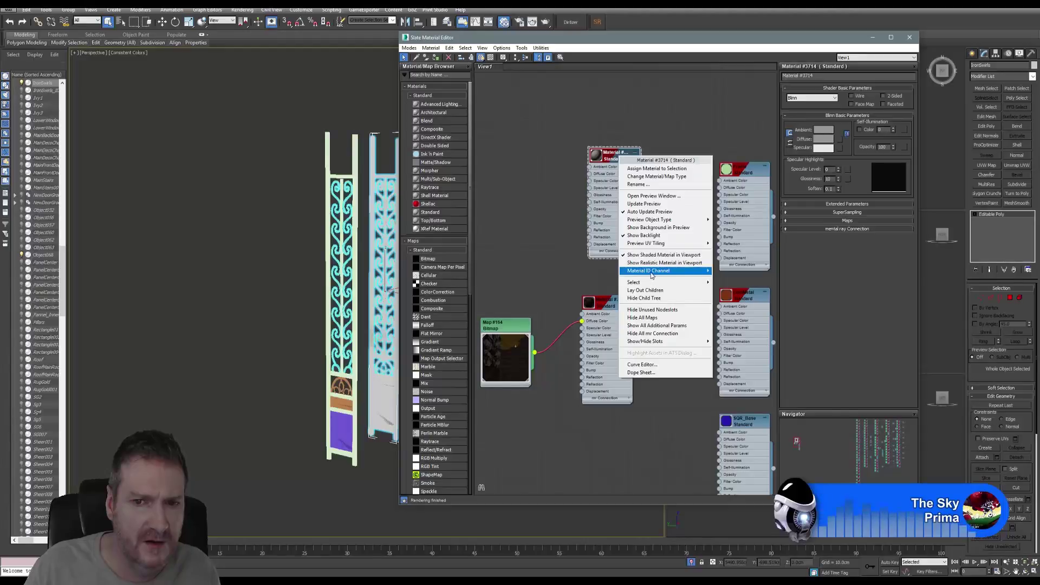
click(650, 262)
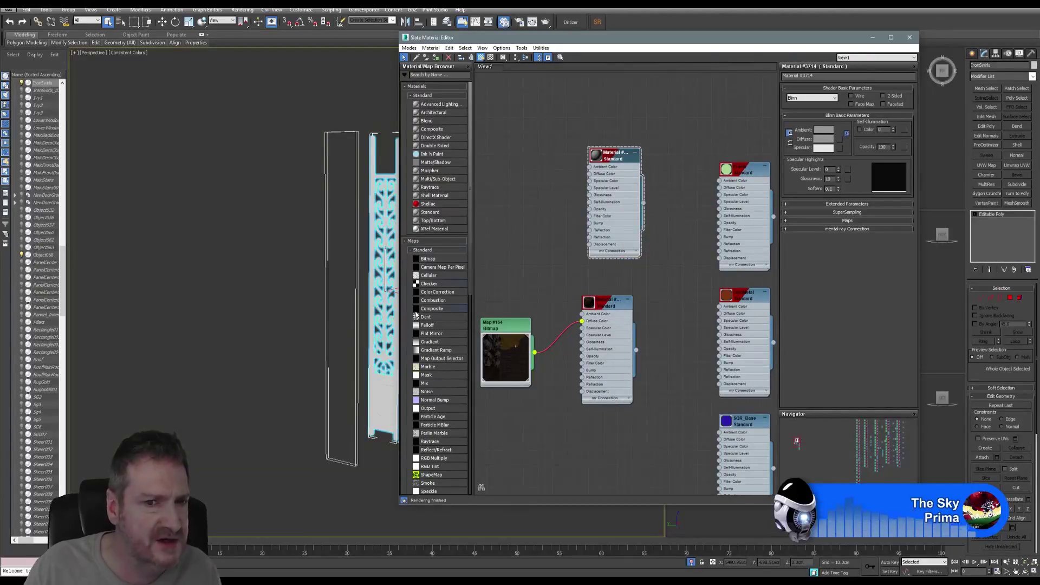
click(909, 37)
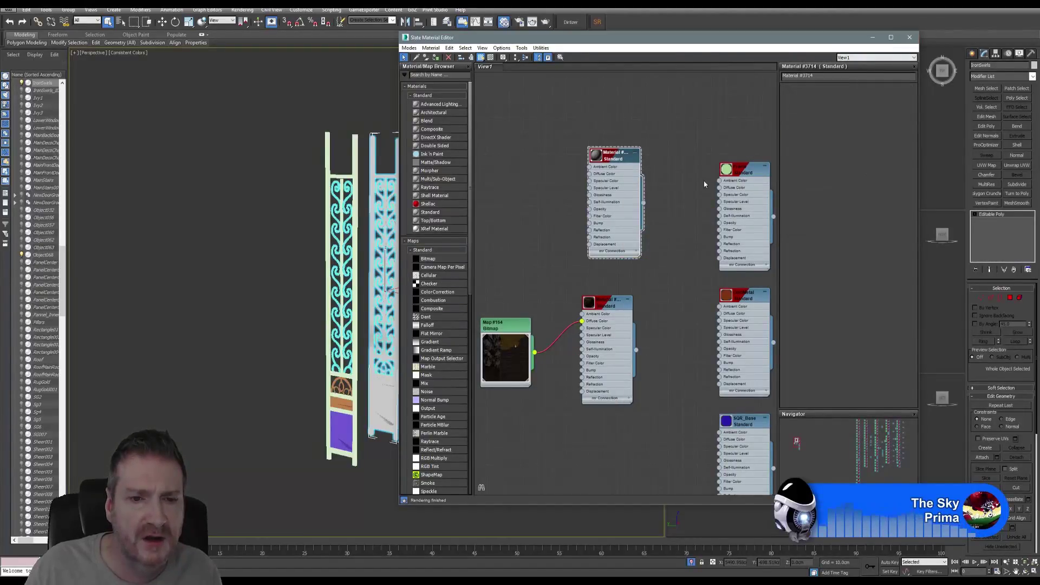
middle_drag(451, 297, 438, 457)
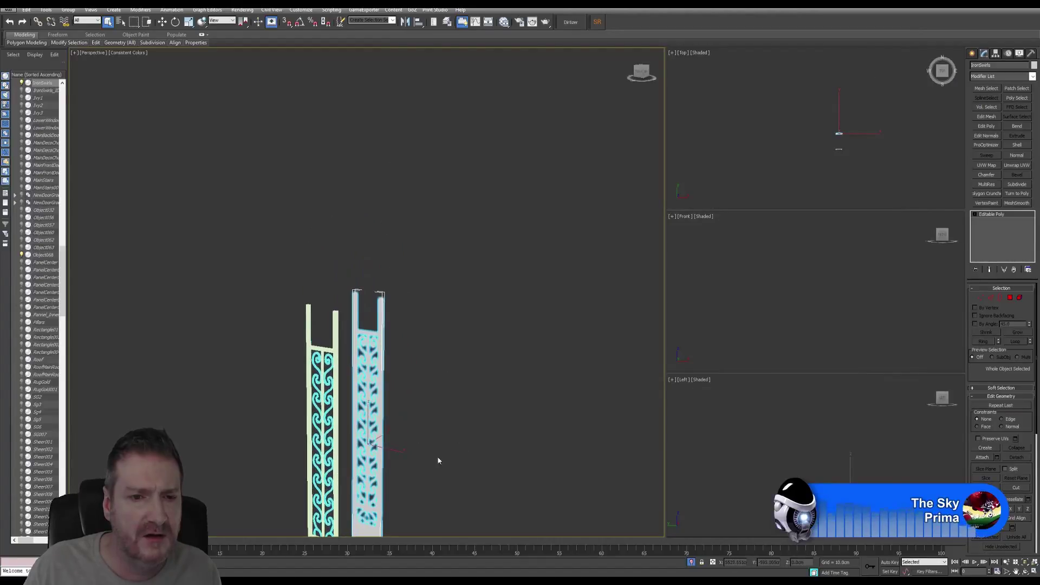
Export the iron swirls mesh as a new FBX file named IronSwirls_R2 using the Painter - UE4 preset
click(6, 9)
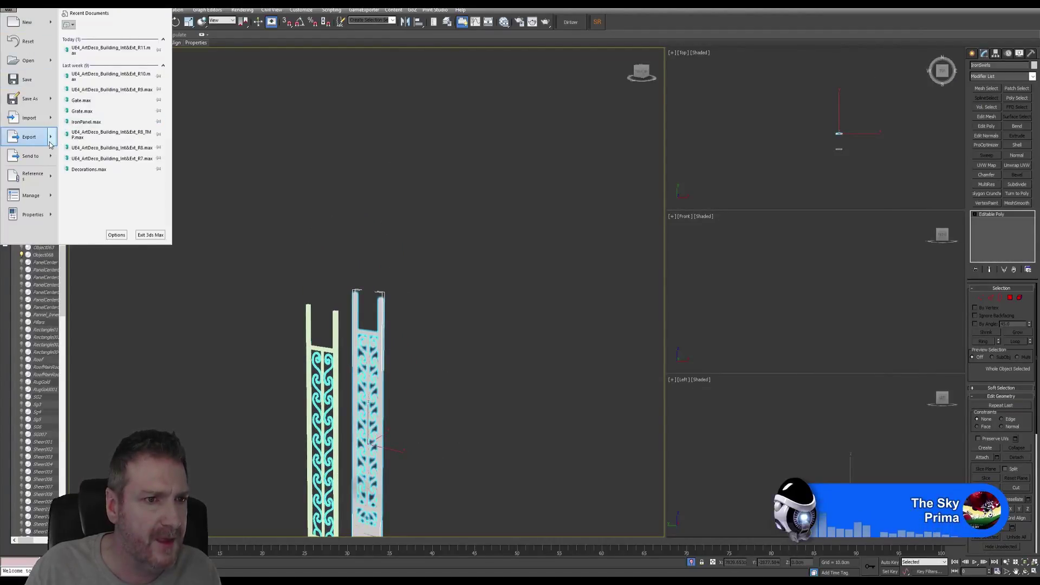
mouse_move(50, 143)
click(135, 71)
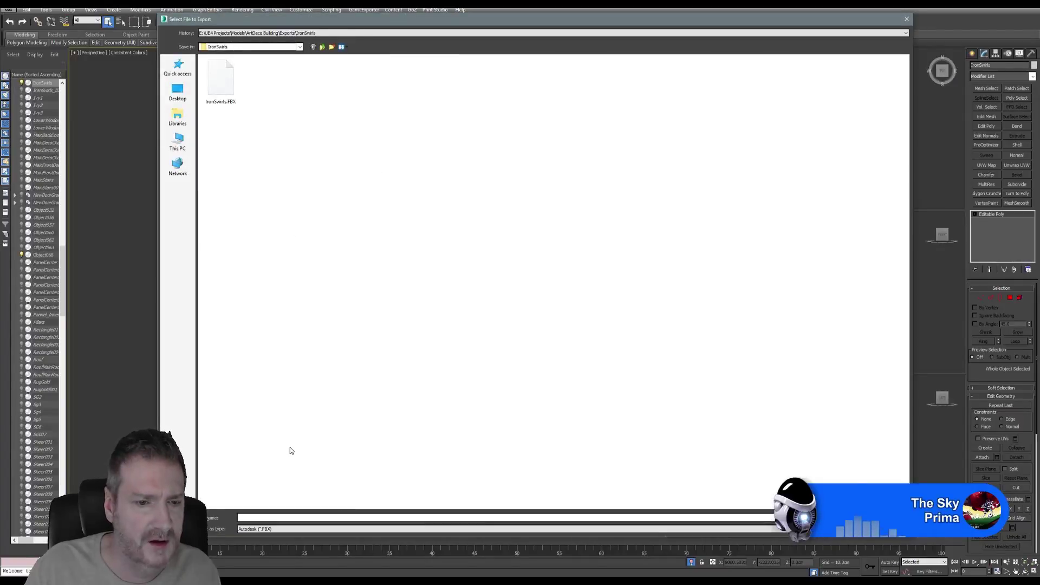
click(221, 82)
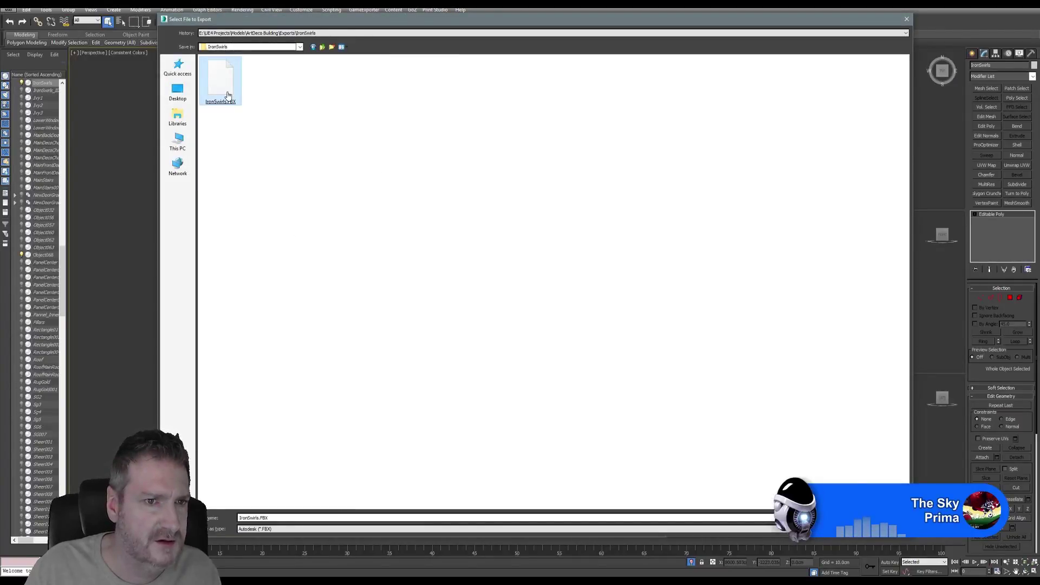
click(275, 519)
click(259, 517)
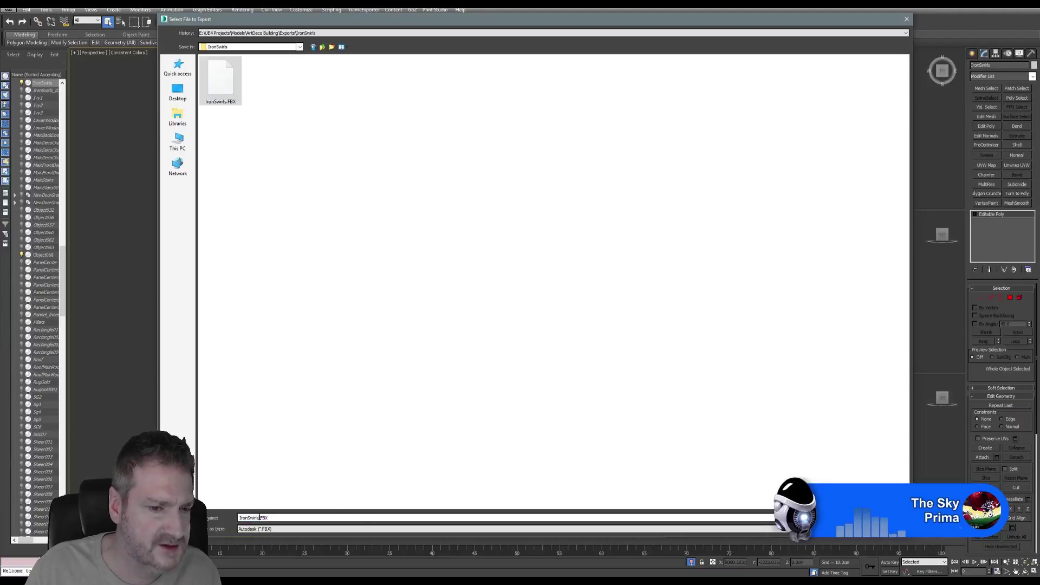
text(_R2)
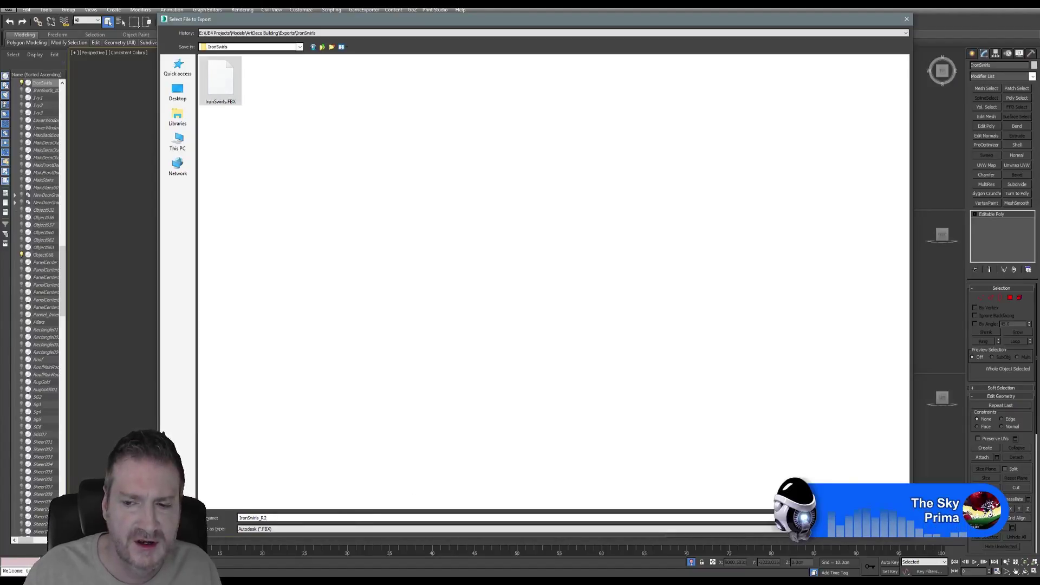
key(Return)
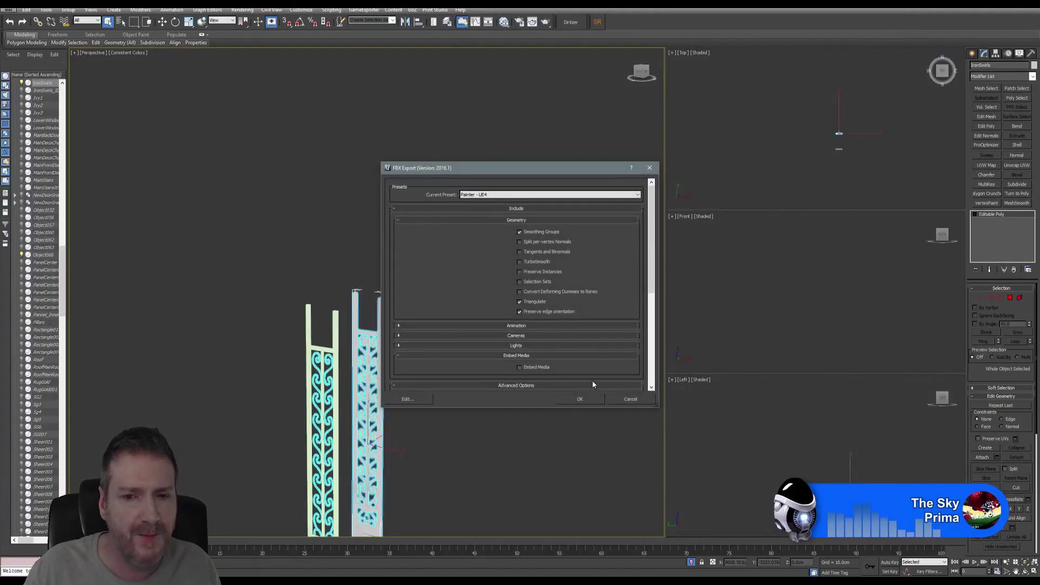
click(580, 399)
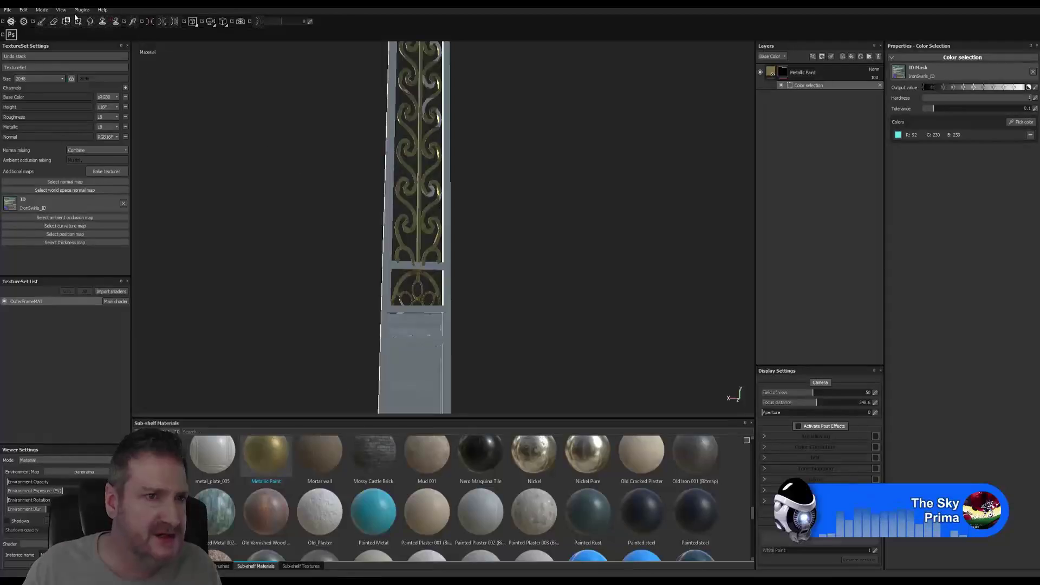
Switch to Substance Painter and create an Unreal Engine 4 project from IronSwirls_R2.FBX, importing IronSwirls_ID.png as a baked map
click(8, 11)
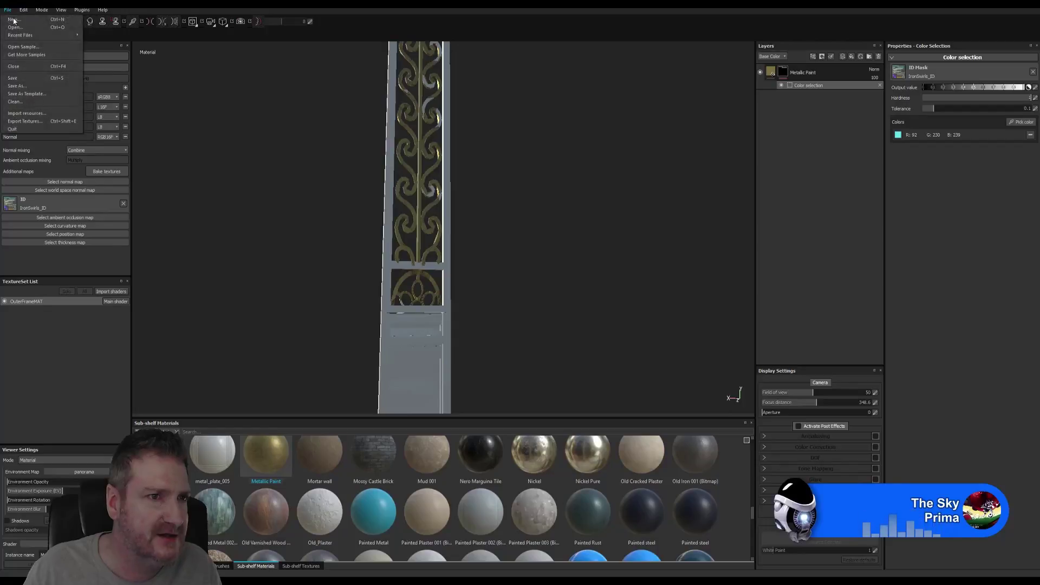
click(17, 20)
click(496, 302)
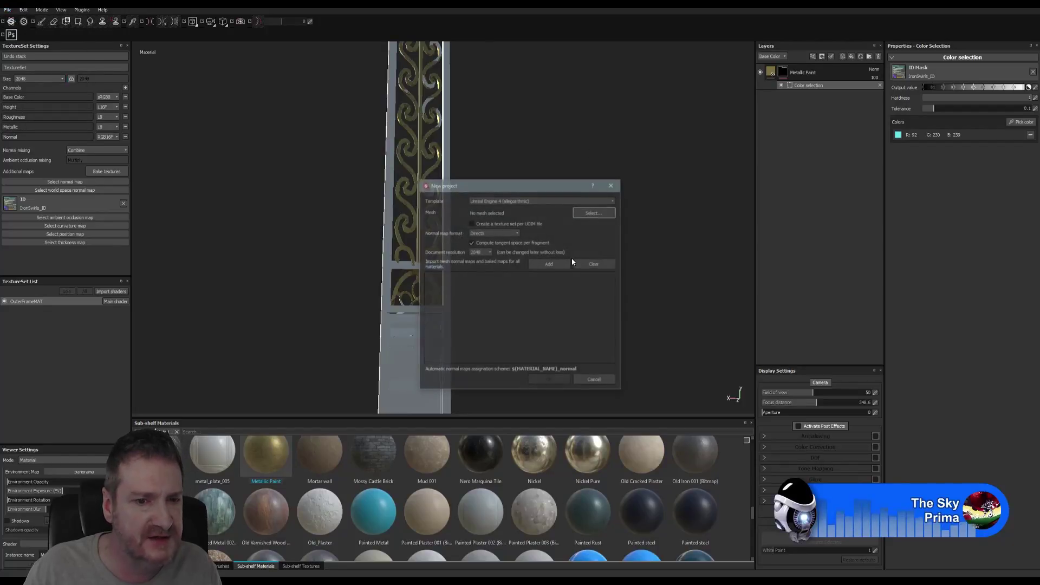
click(591, 212)
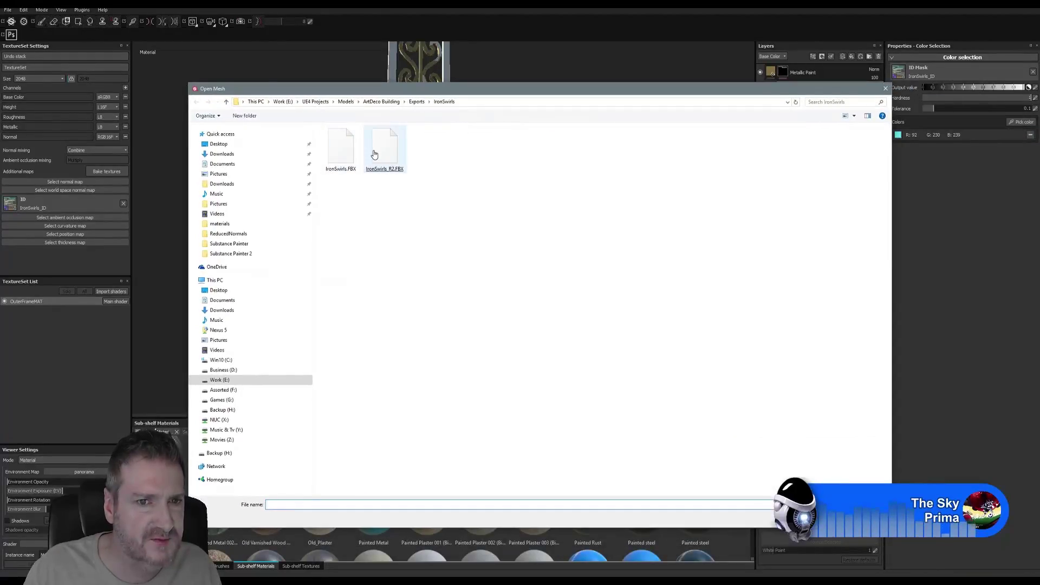
double_click(529, 193)
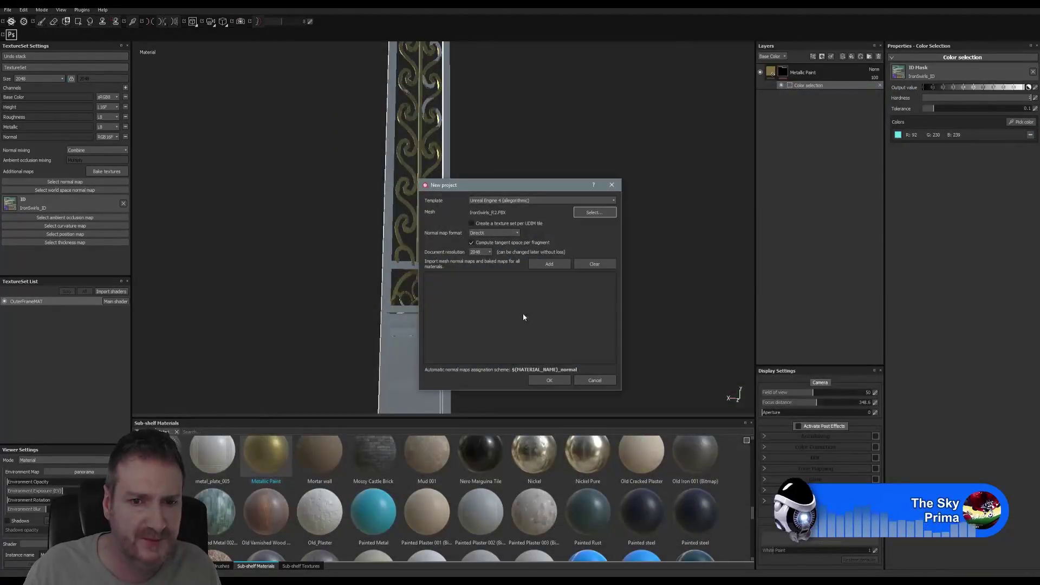
click(549, 266)
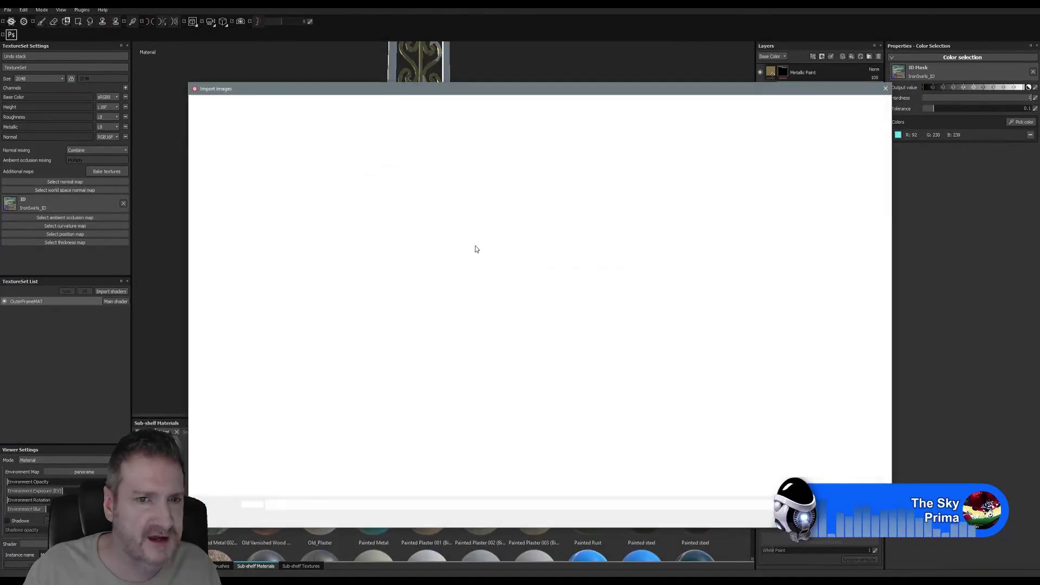
double_click(342, 158)
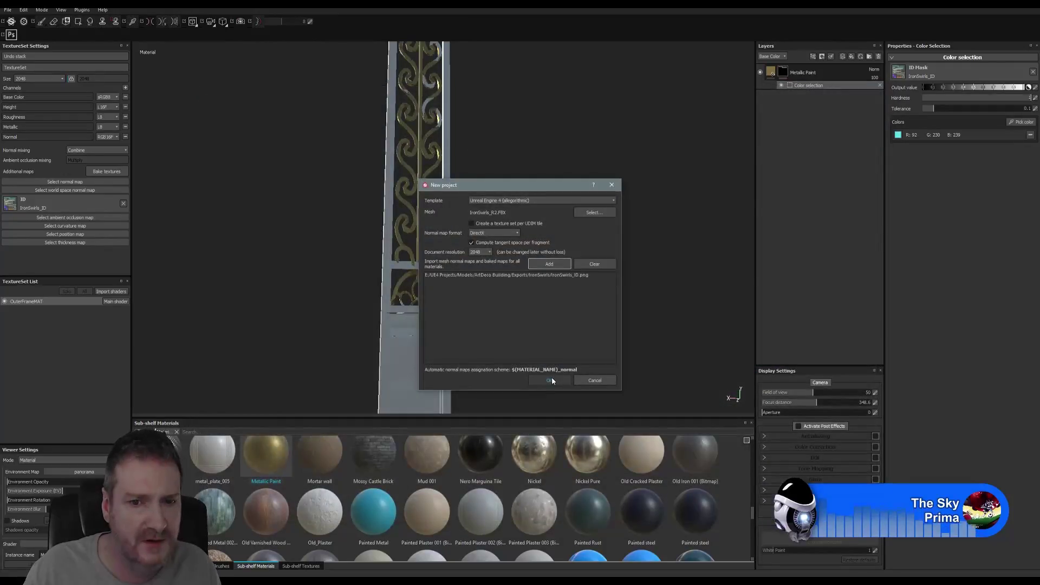
click(549, 379)
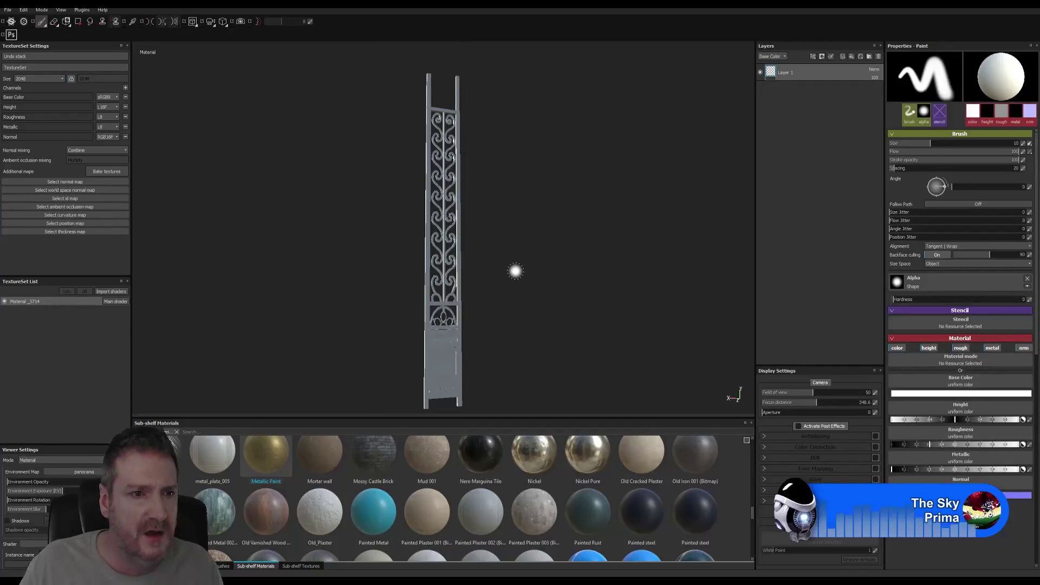
Set IronSwirls_ID as the texture set's ID map and add a Metallic Paint layer above Layer 1
click(71, 198)
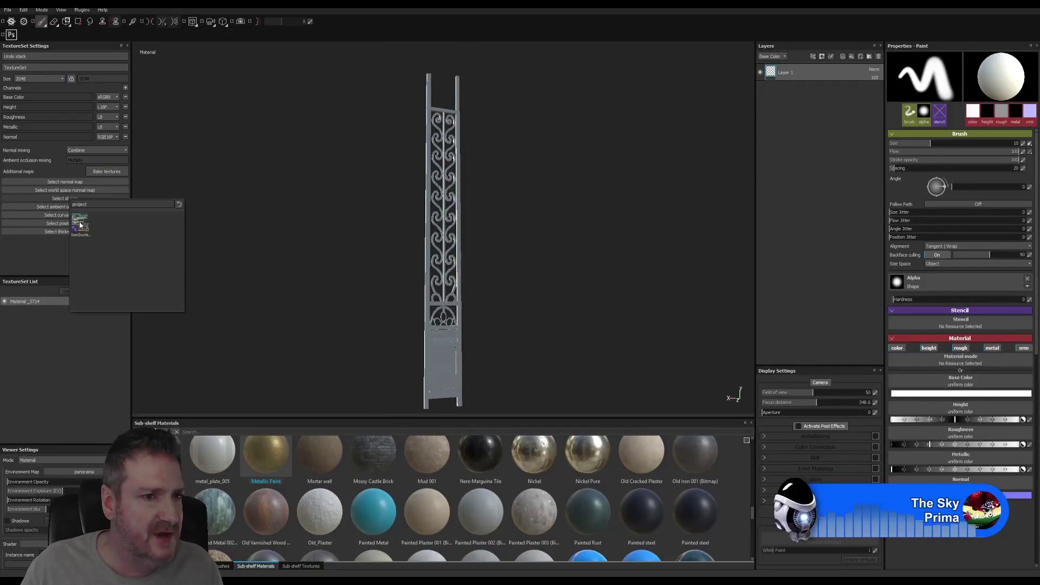
click(81, 225)
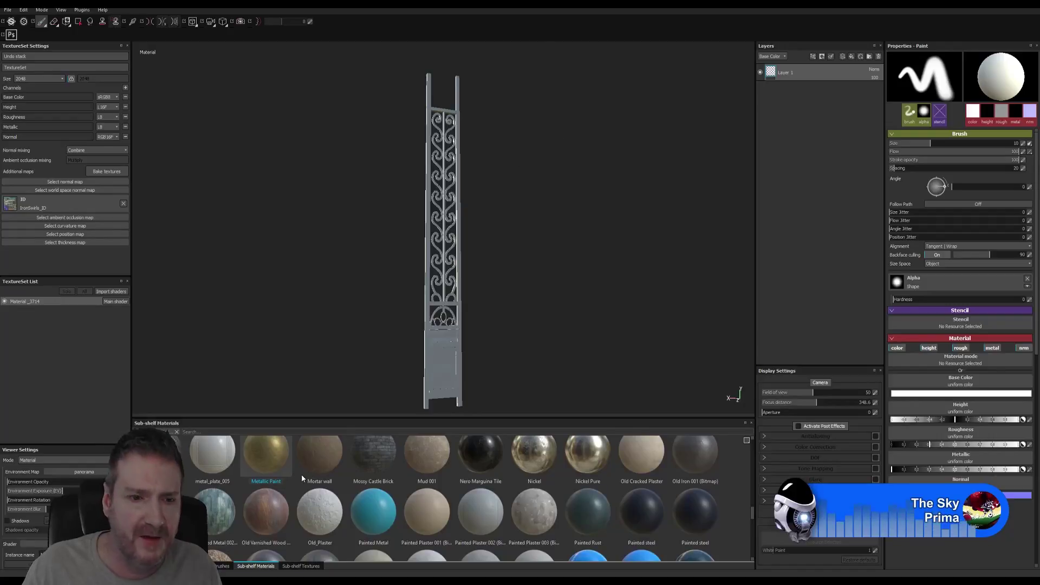
mouse_move(273, 461)
mouse_down()
mouse_move(828, 106)
mouse_move(815, 64)
mouse_move(833, 137)
mouse_up()
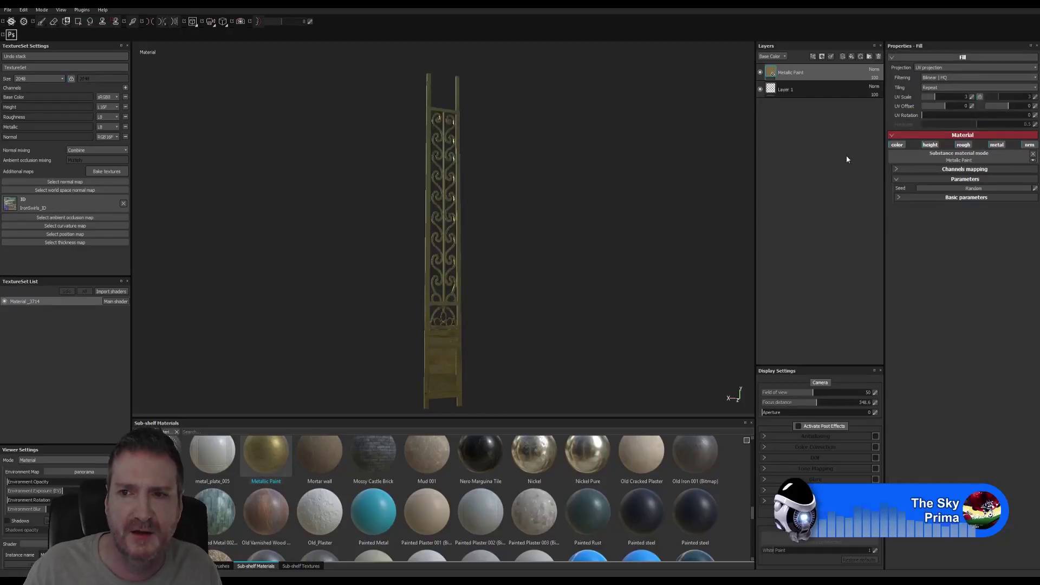
Mask the Metallic Paint layer with a color selection of the orange ID color and inspect the paint coverage on the swirls
right_click(819, 73)
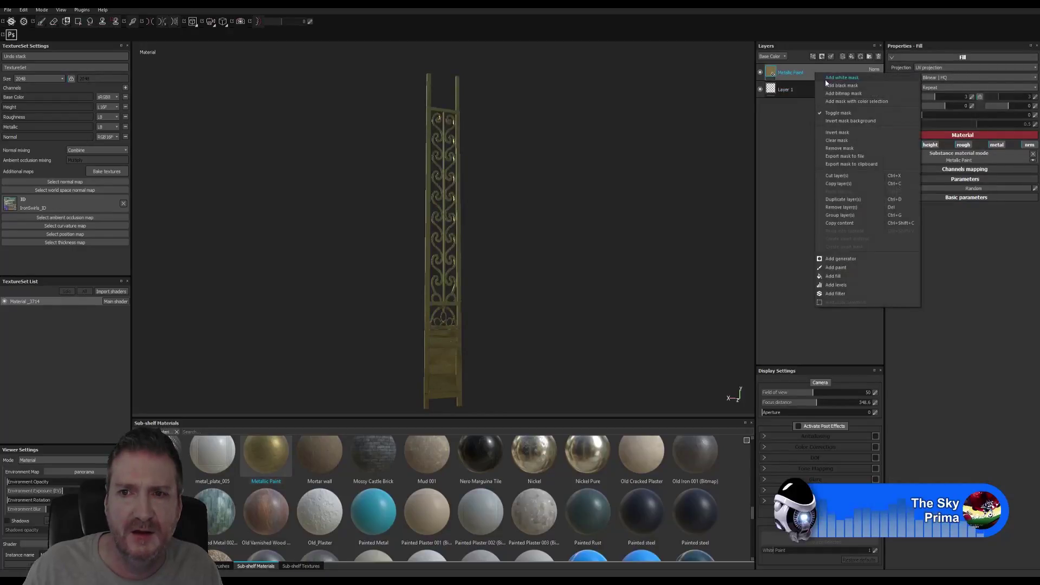
click(862, 103)
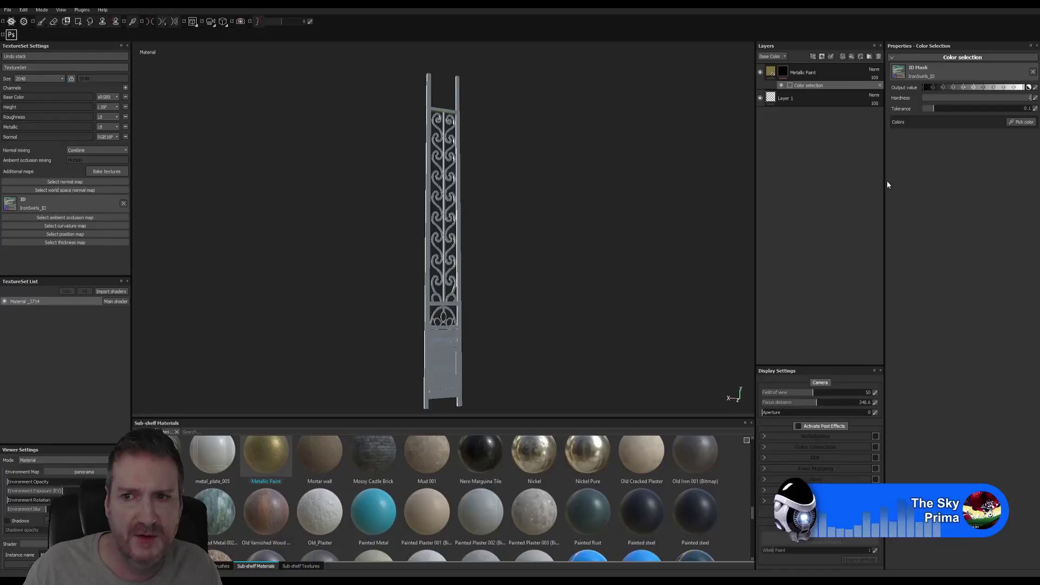
click(1016, 123)
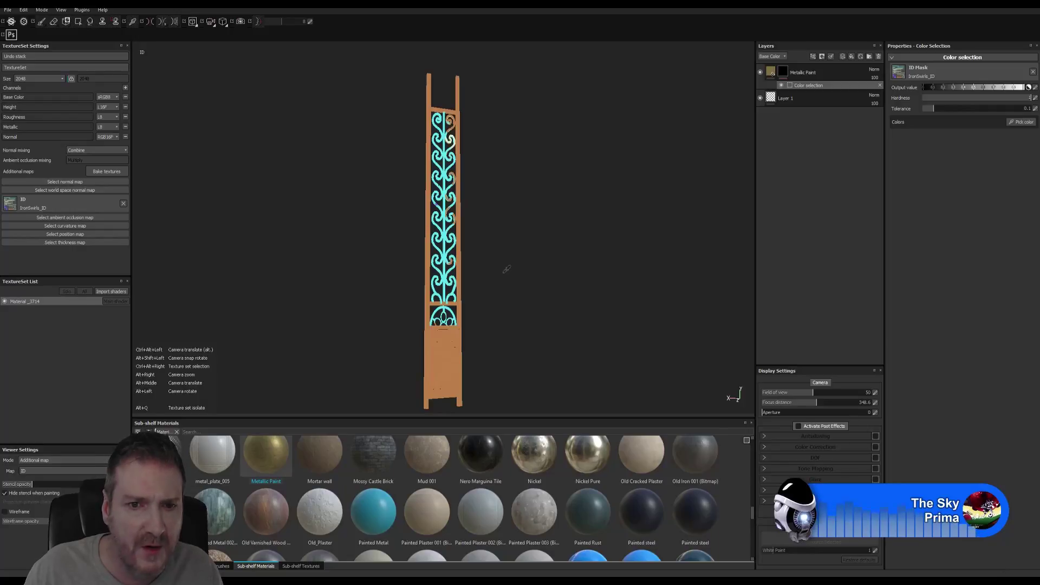
click(456, 360)
alt+drag(508, 272, 528, 270)
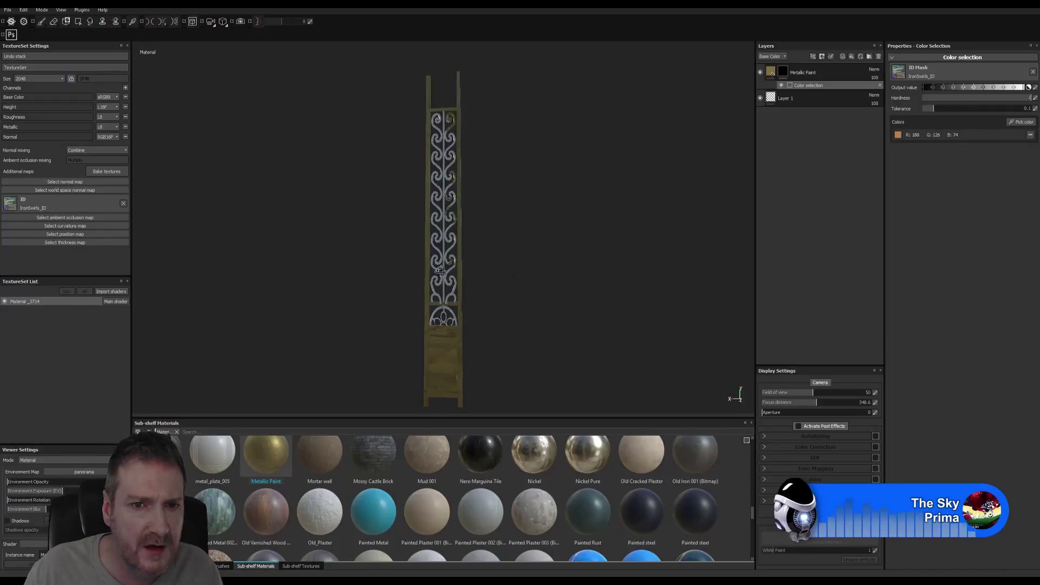
alt+right_drag(528, 270, 991, 222)
alt+drag(596, 246, 605, 304)
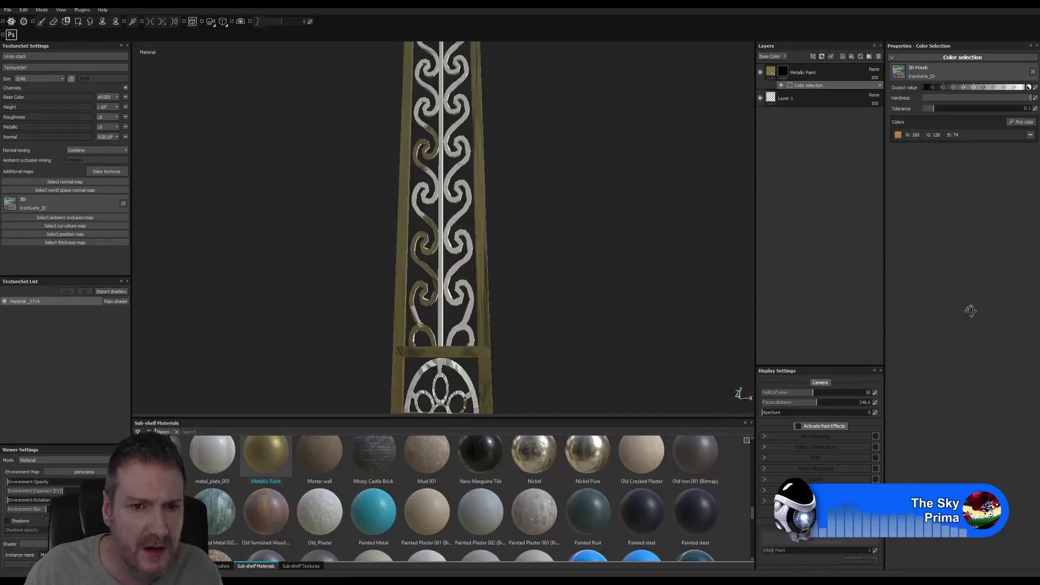
Switch to 3ds Max, add an Unwrap UVW modifier to the IronSwirls mesh, and examine all its UV faces
alt+drag(513, 290, 427, 146)
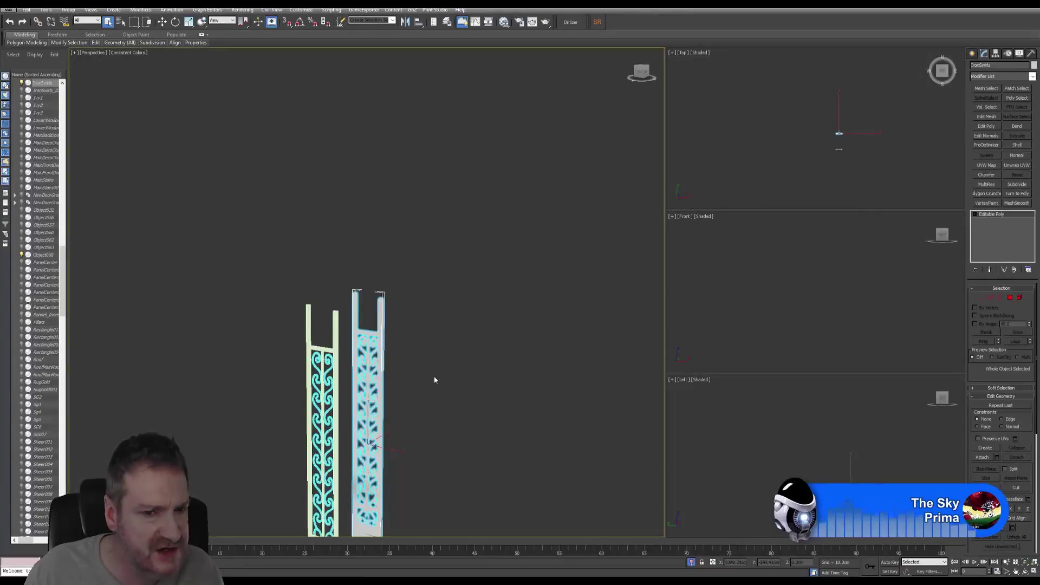
middle_drag(440, 335, 444, 314)
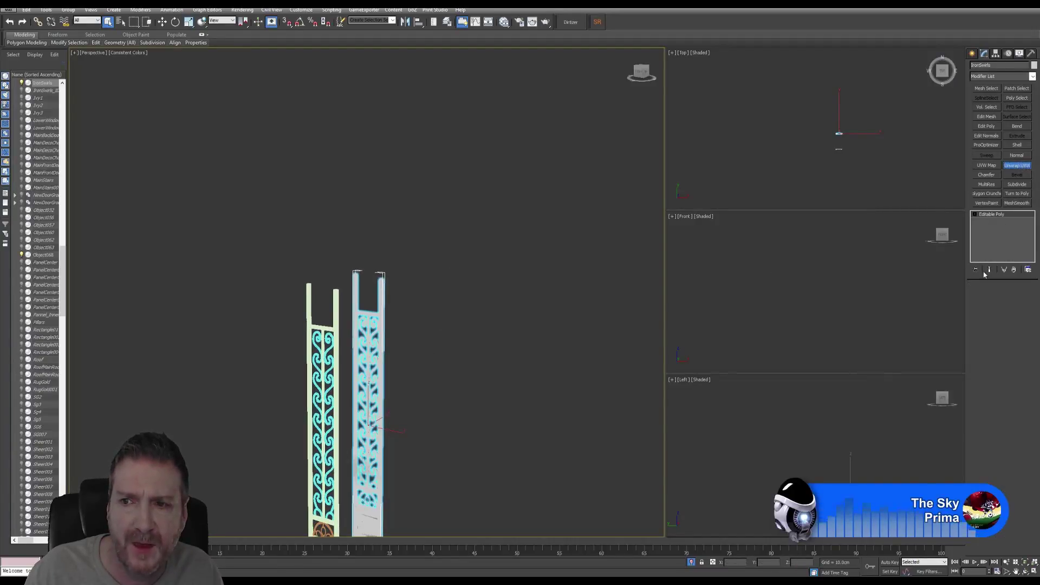
click(1020, 165)
click(1000, 385)
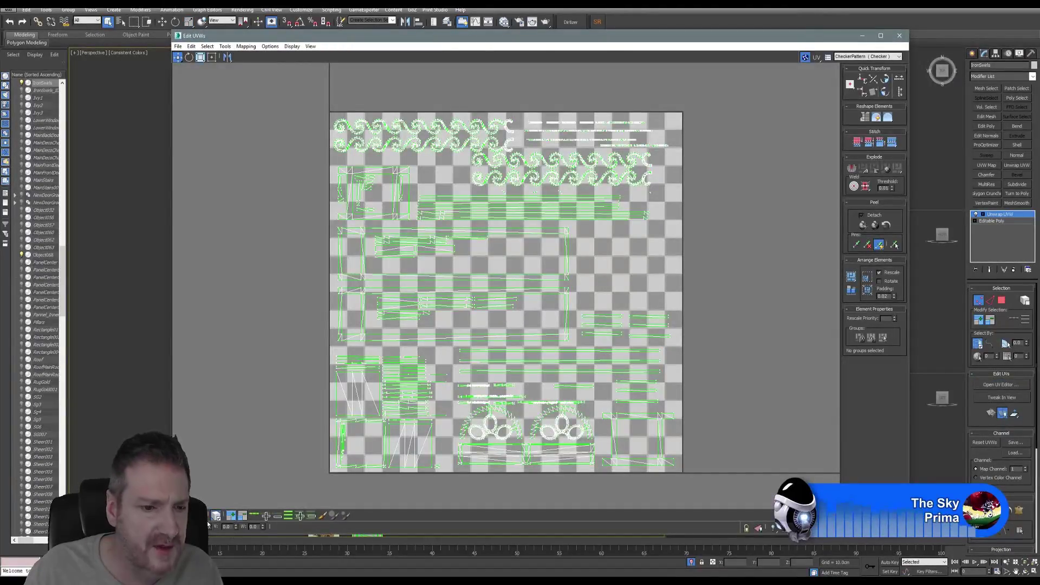
key(3)
key(ctrl+a)
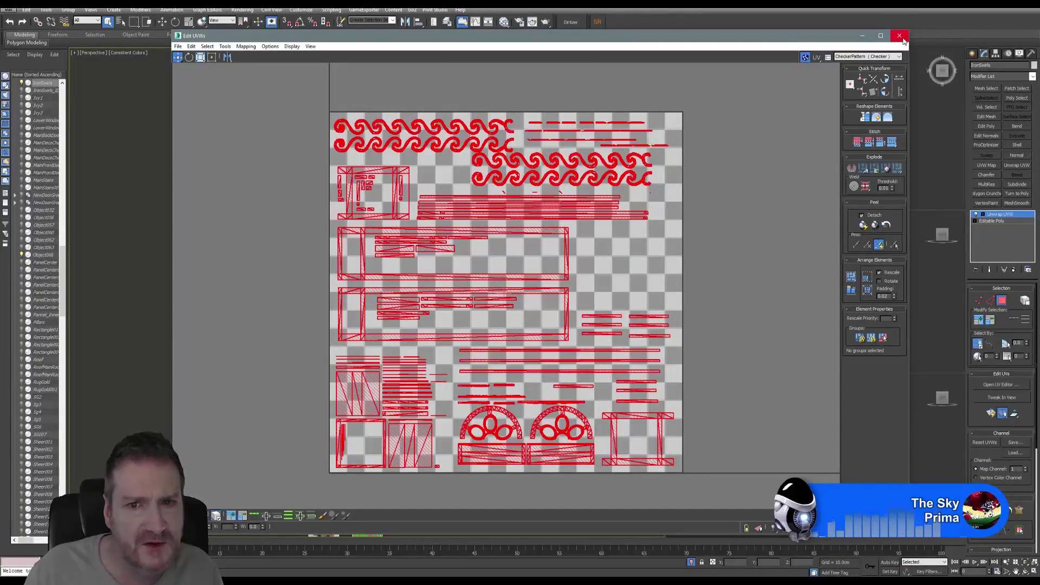
click(899, 37)
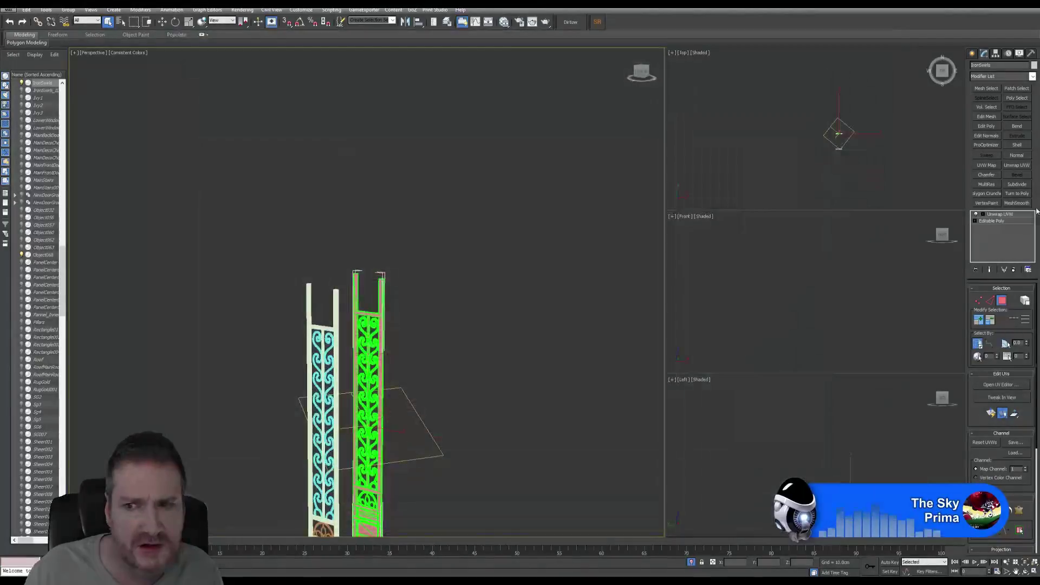
click(1001, 302)
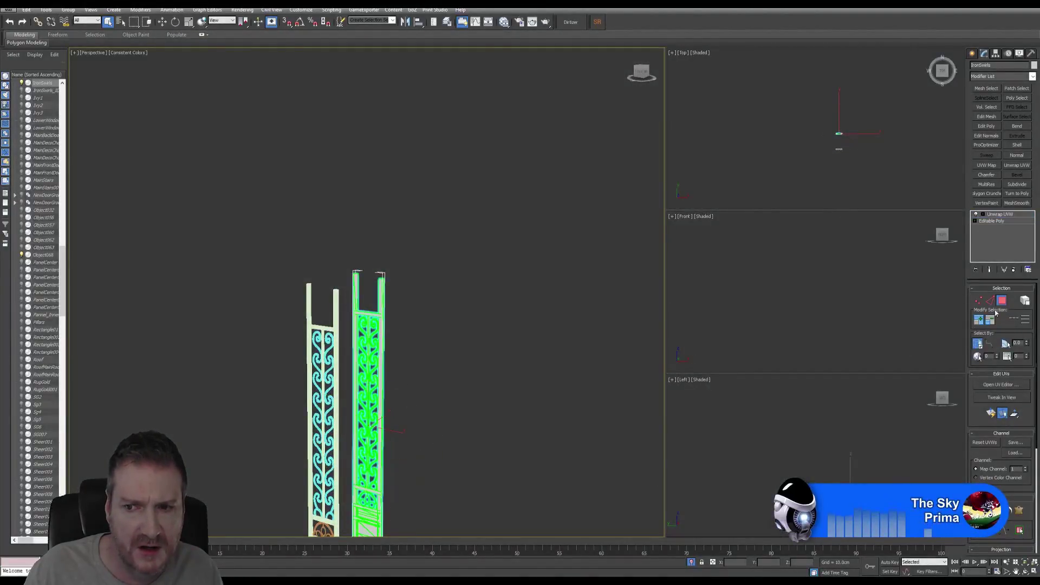
Center the pivot of the IronSwirls mesh to the object
middle_drag(481, 372, 494, 255)
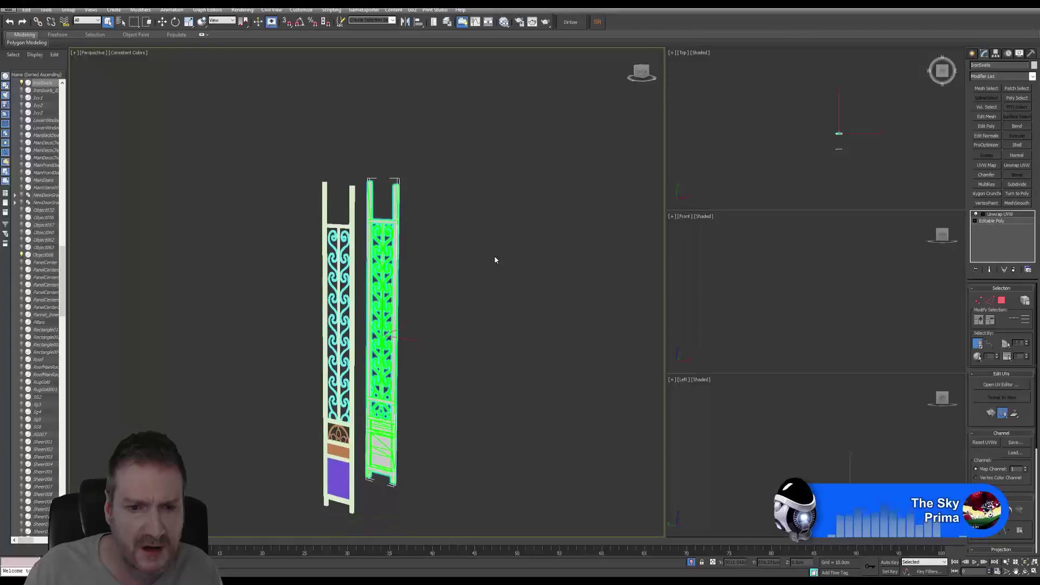
click(995, 53)
click(1001, 105)
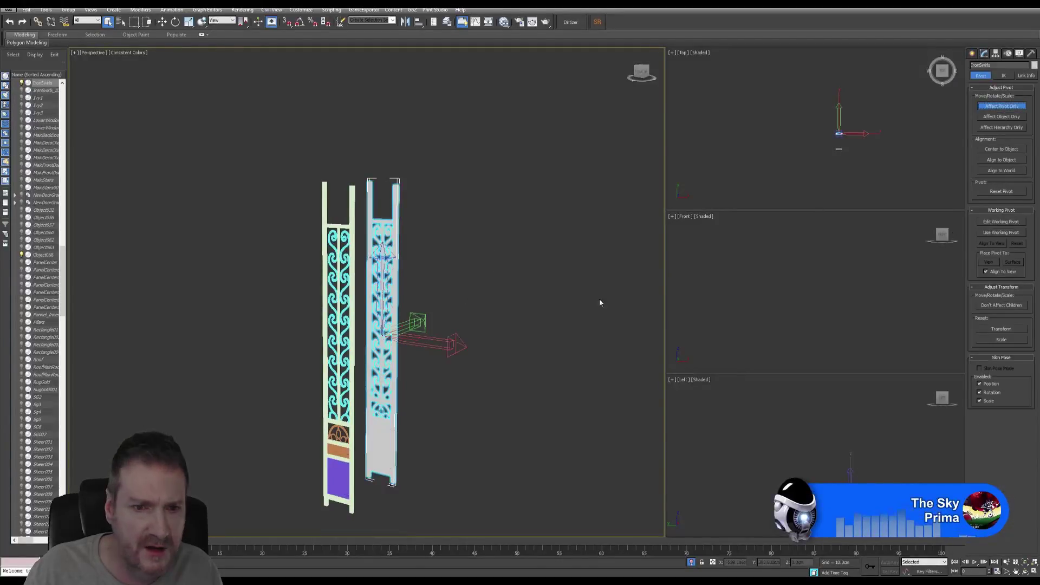
click(1000, 150)
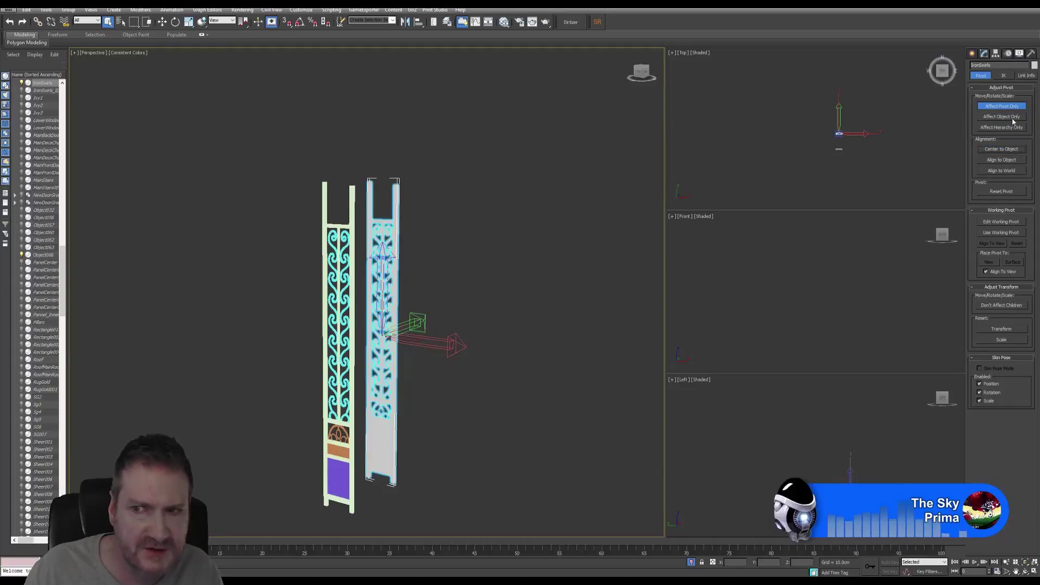
click(1002, 106)
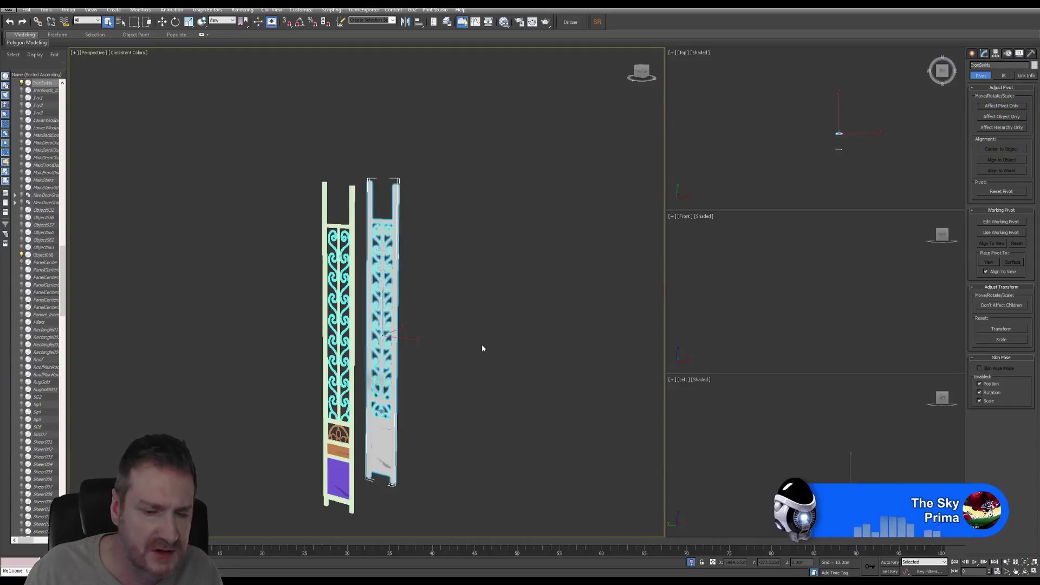
Examine the two standard materials and the connected base color bitmap in the Slate Material Editor
middle_drag(482, 348, 475, 428)
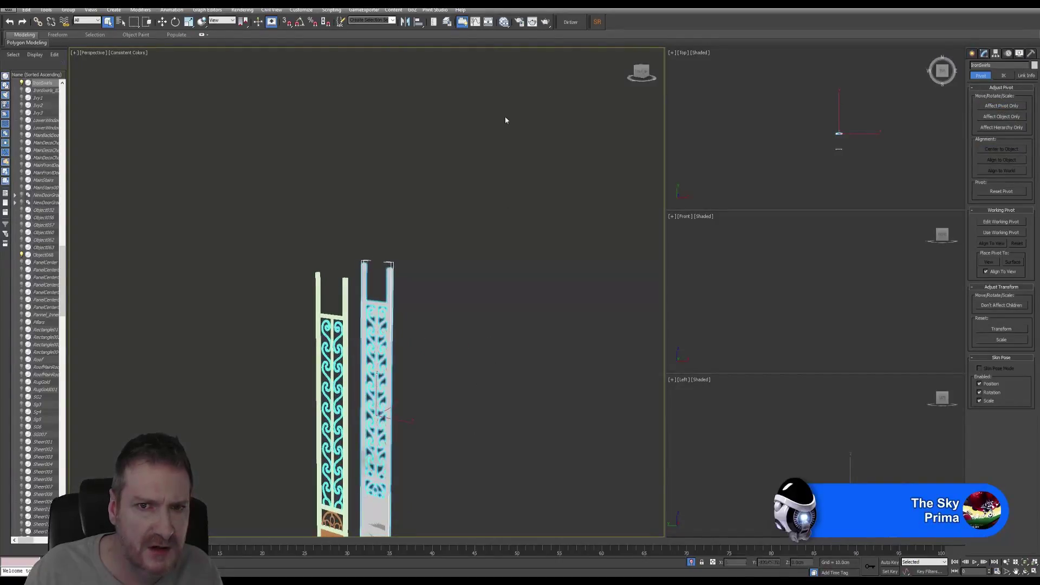
click(503, 22)
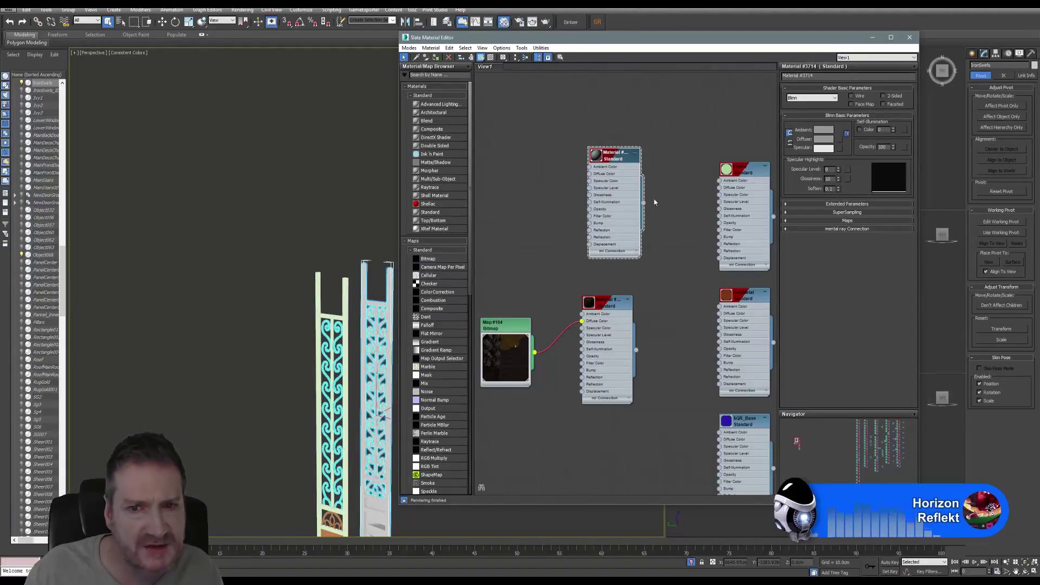
double_click(612, 306)
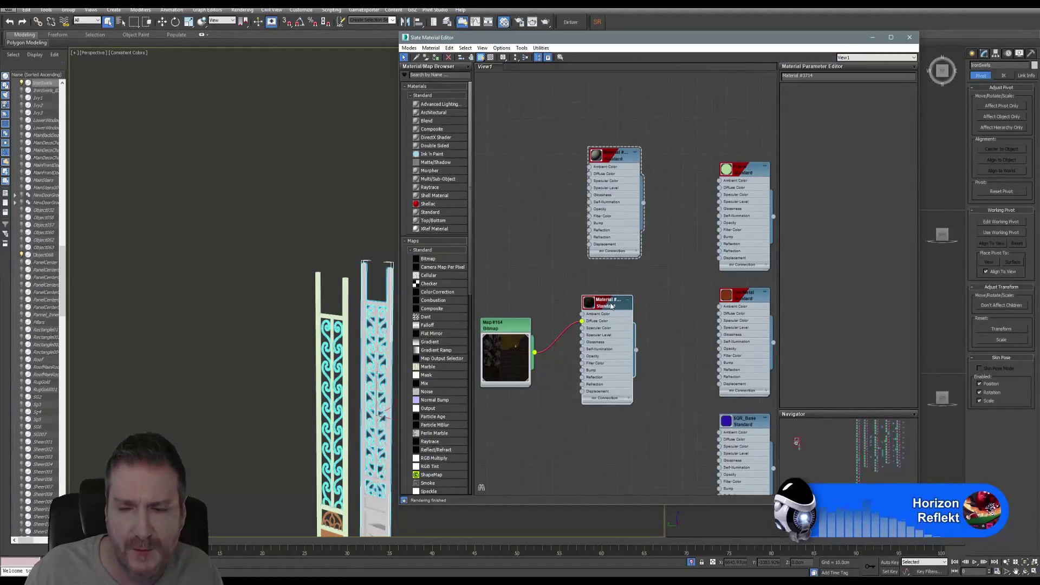
double_click(611, 306)
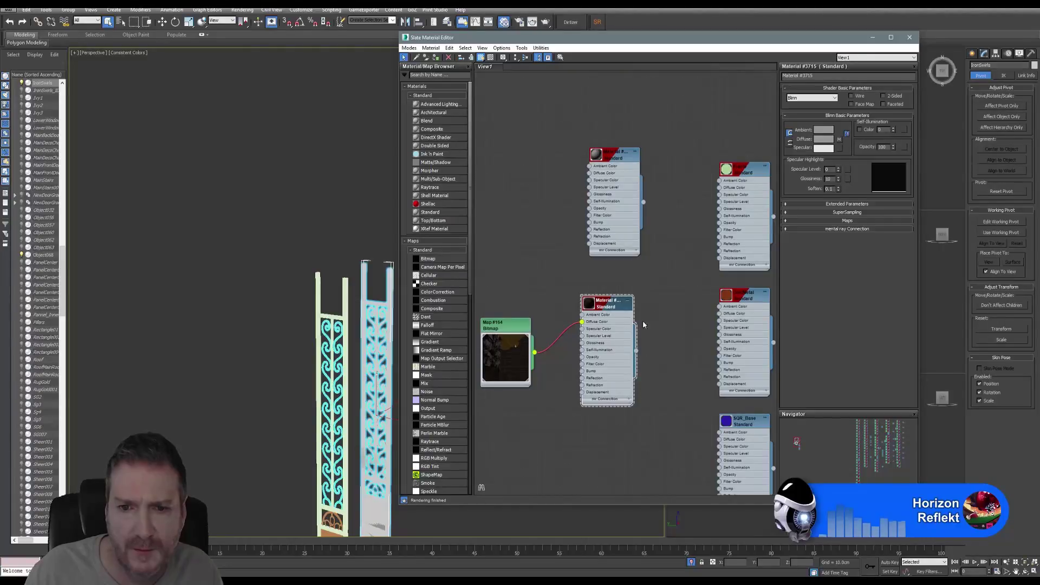
double_click(509, 327)
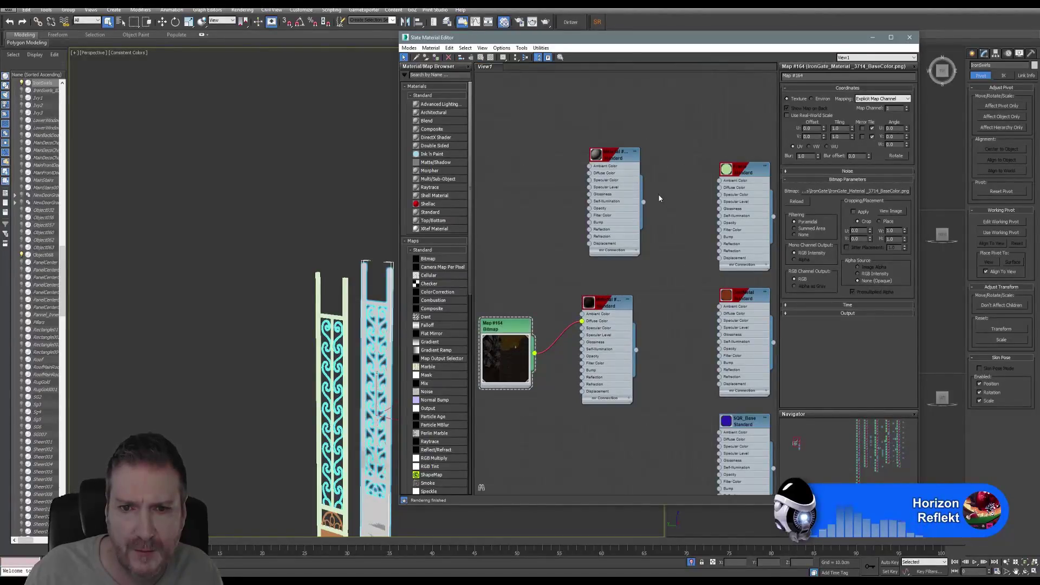
double_click(622, 155)
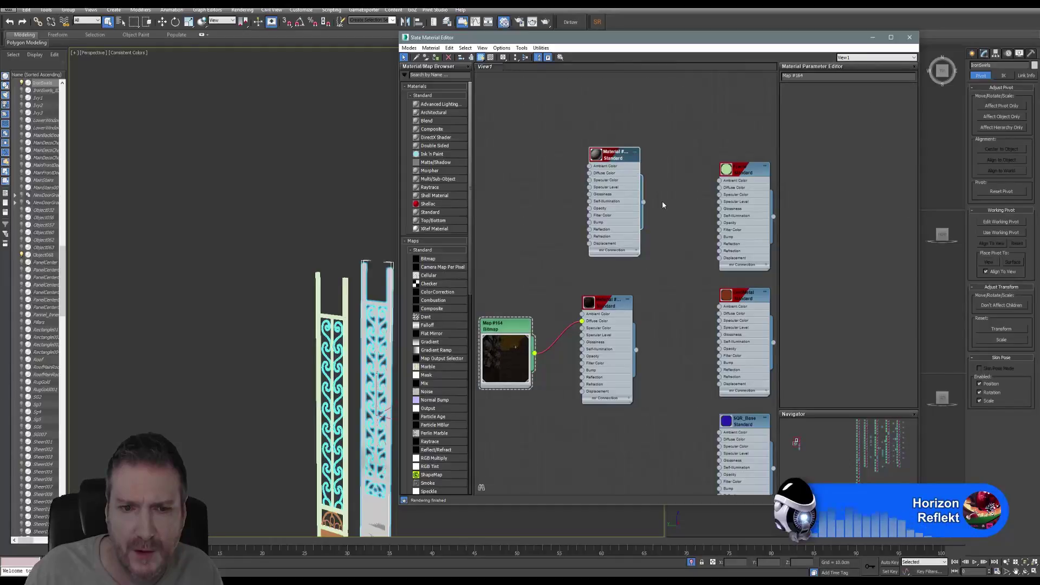
click(909, 38)
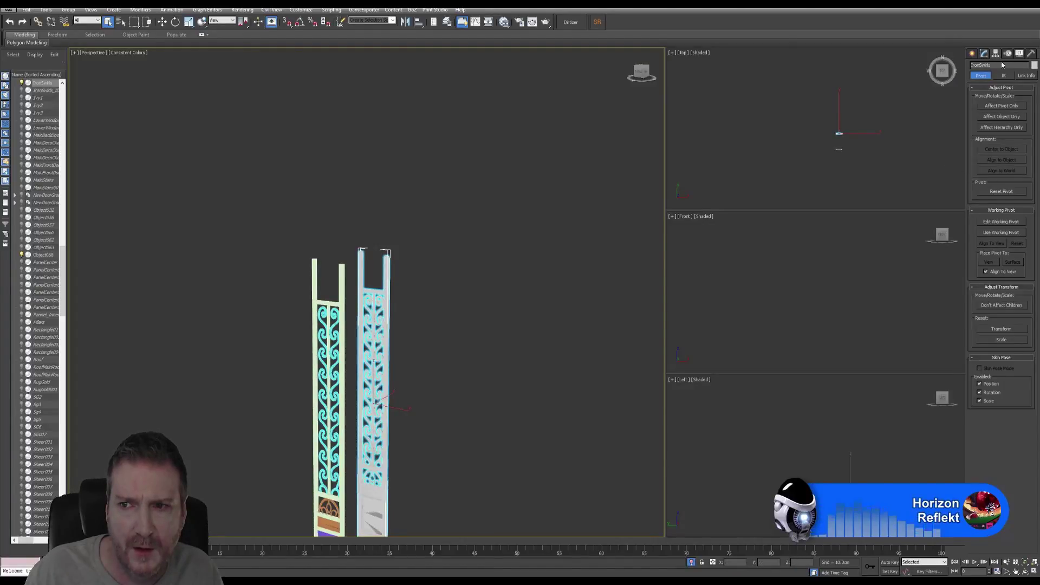
Recheck the UV layout of the IronSwirls mesh in its Unwrap UVW modifier
click(984, 53)
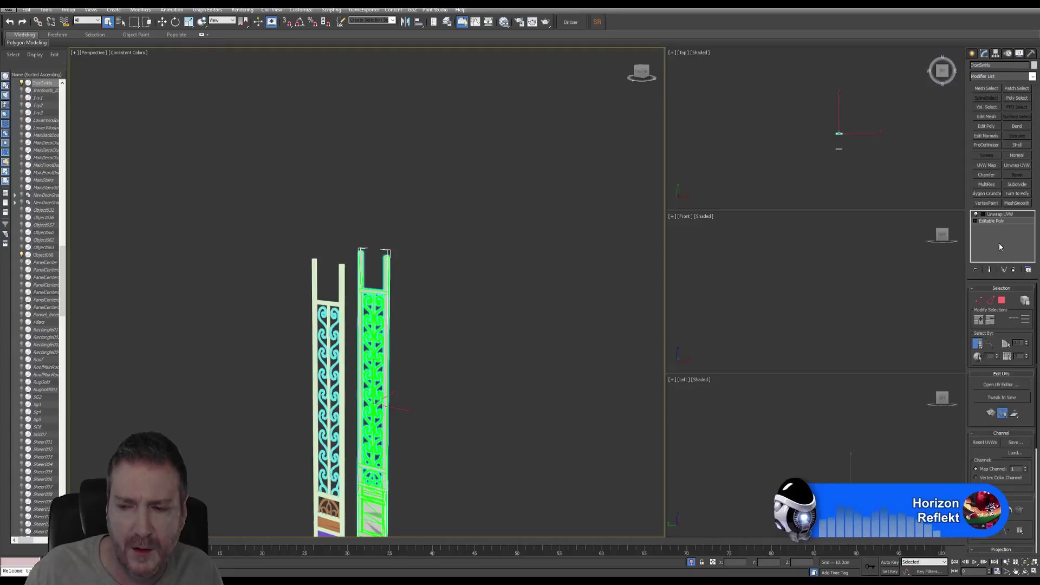
click(1000, 385)
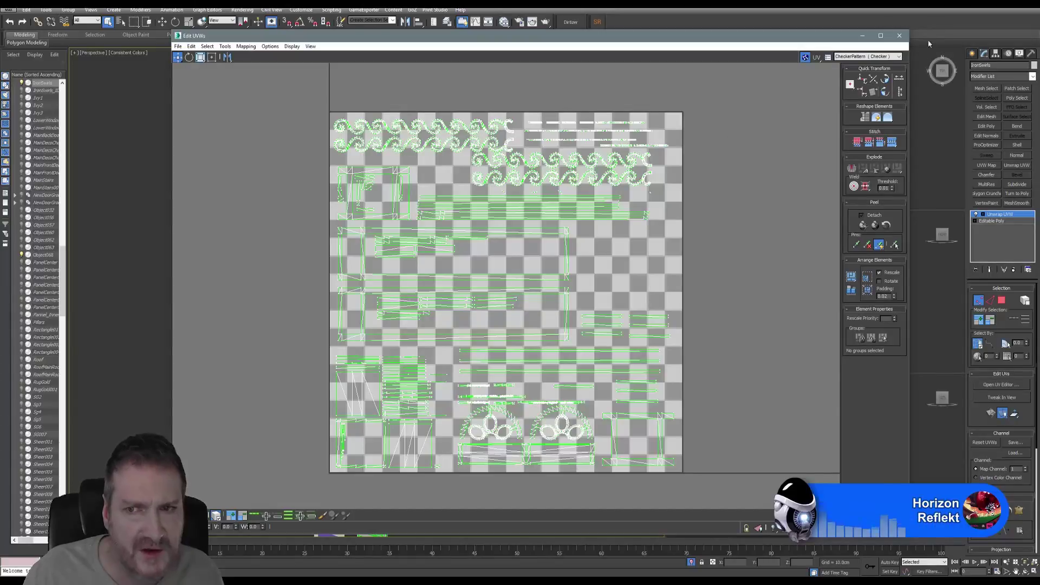
click(899, 35)
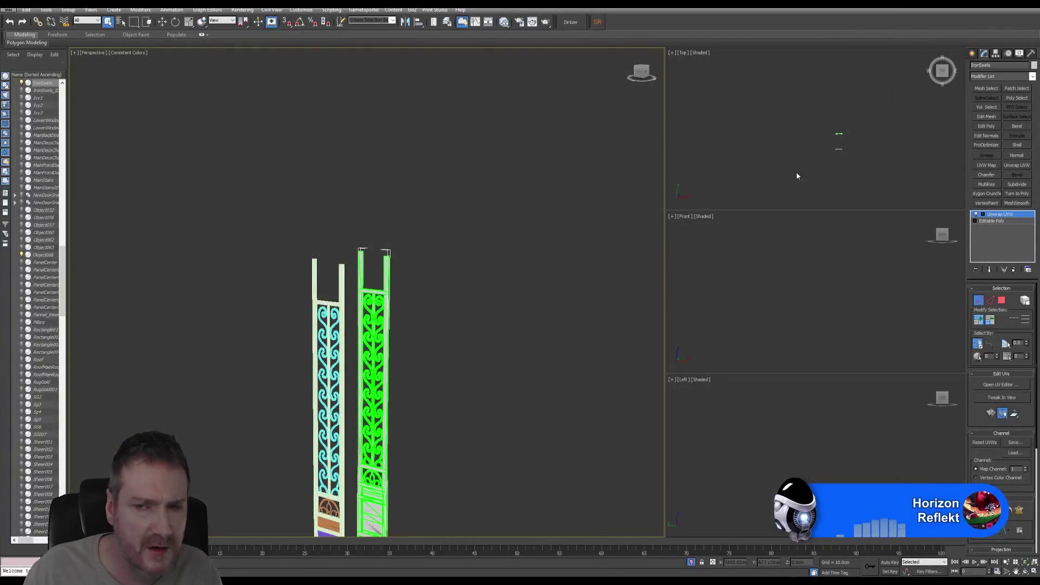
Switch to Substance Painter, inspect the whole panel's paint coverage, and check the map assigned to the ID slot
key(super+d)
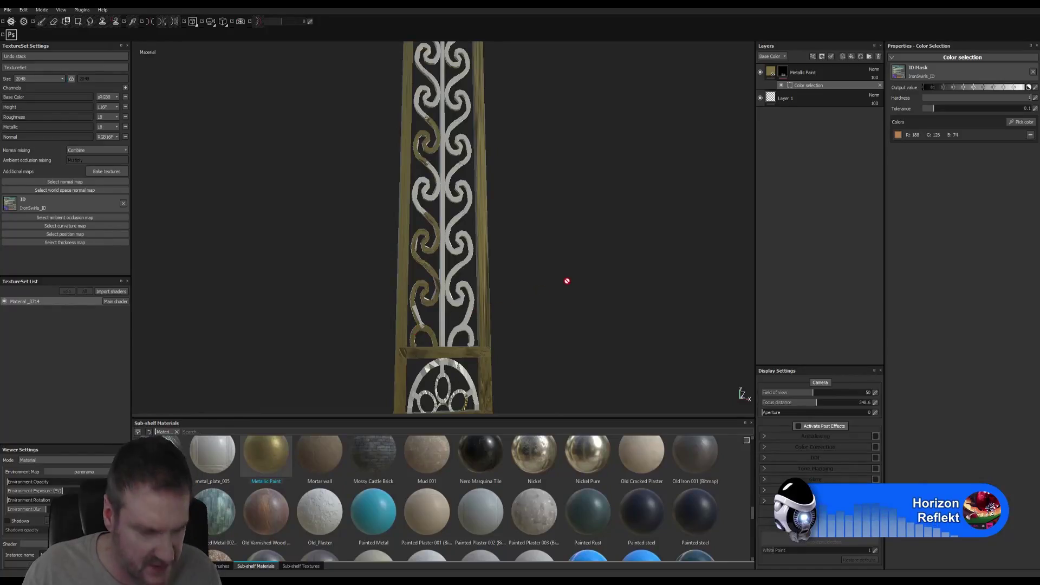
alt+right_drag(567, 281, 135, 383)
alt+right_drag(455, 332, 336, 352)
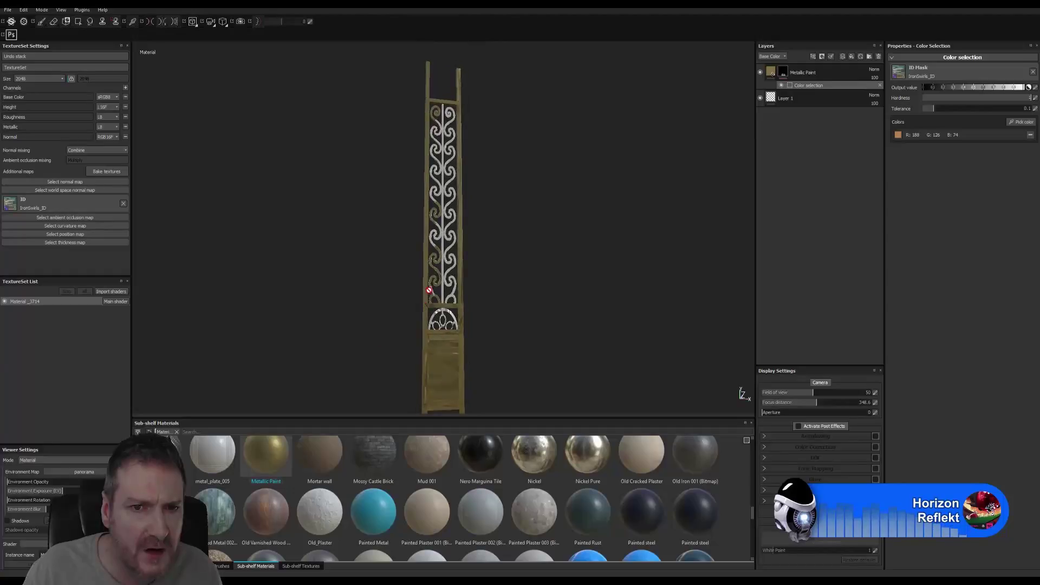
key(f)
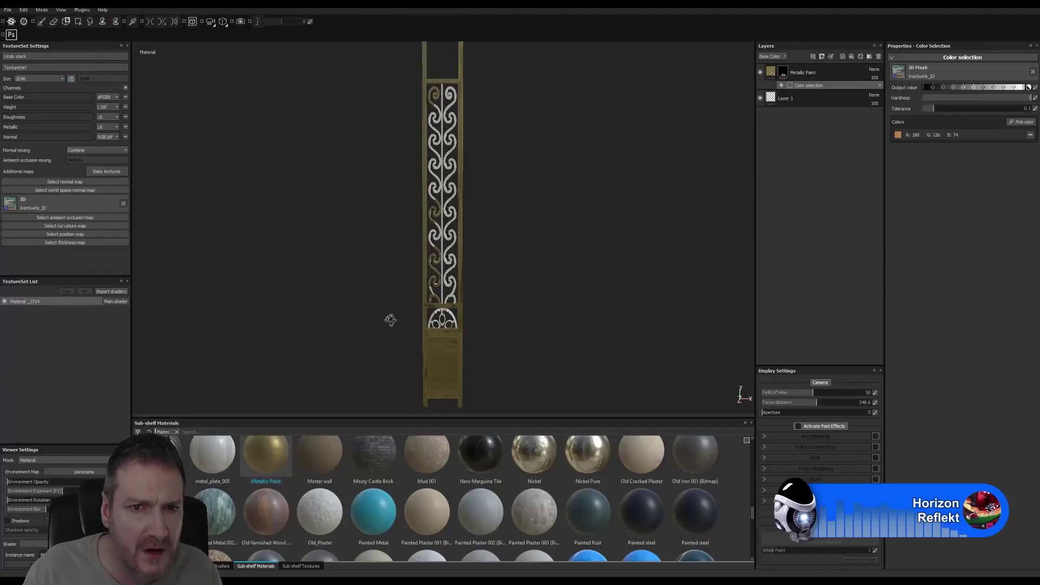
click(9, 204)
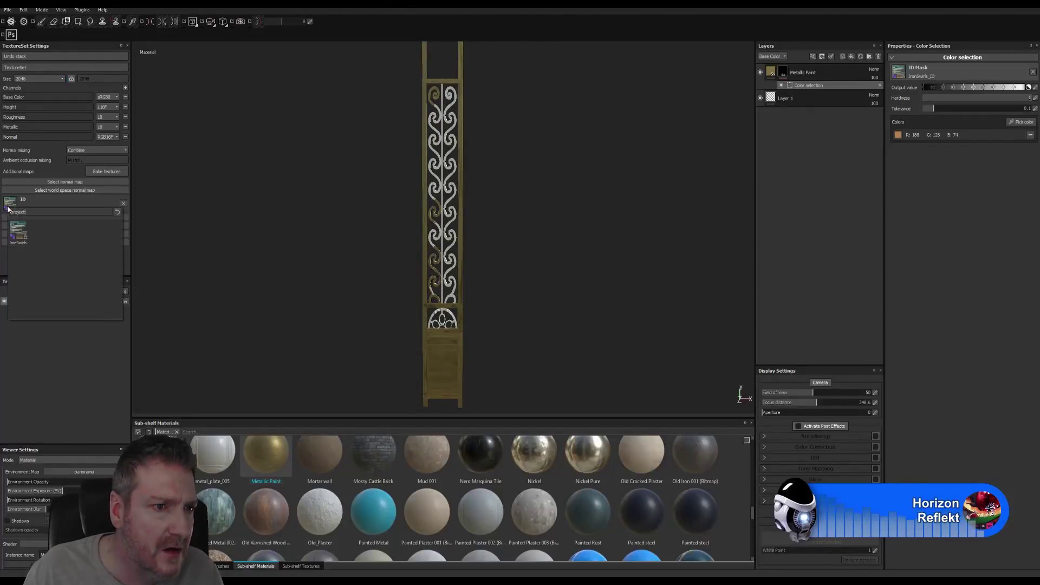
mouse_move(16, 237)
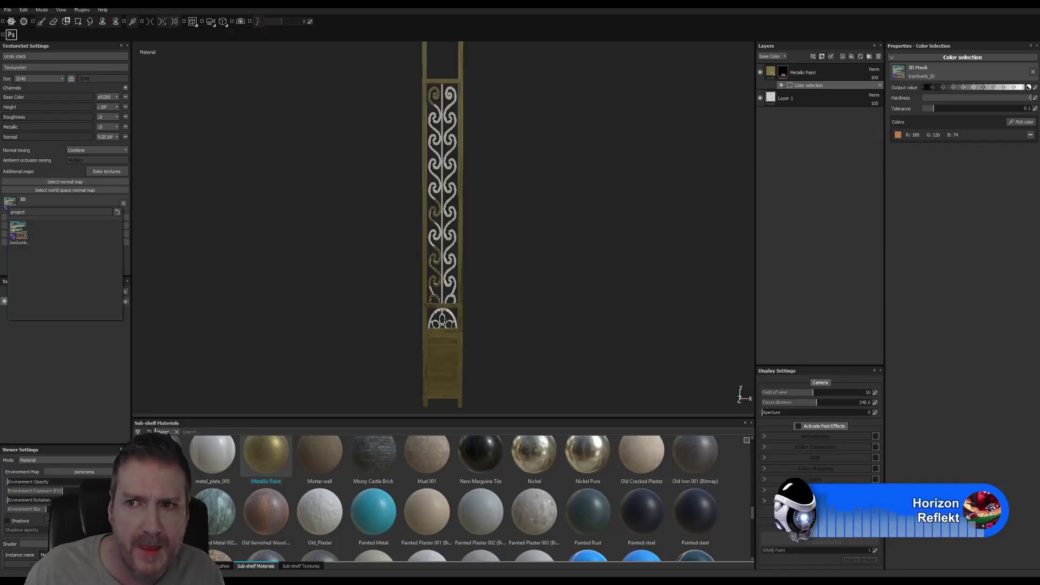
click(309, 349)
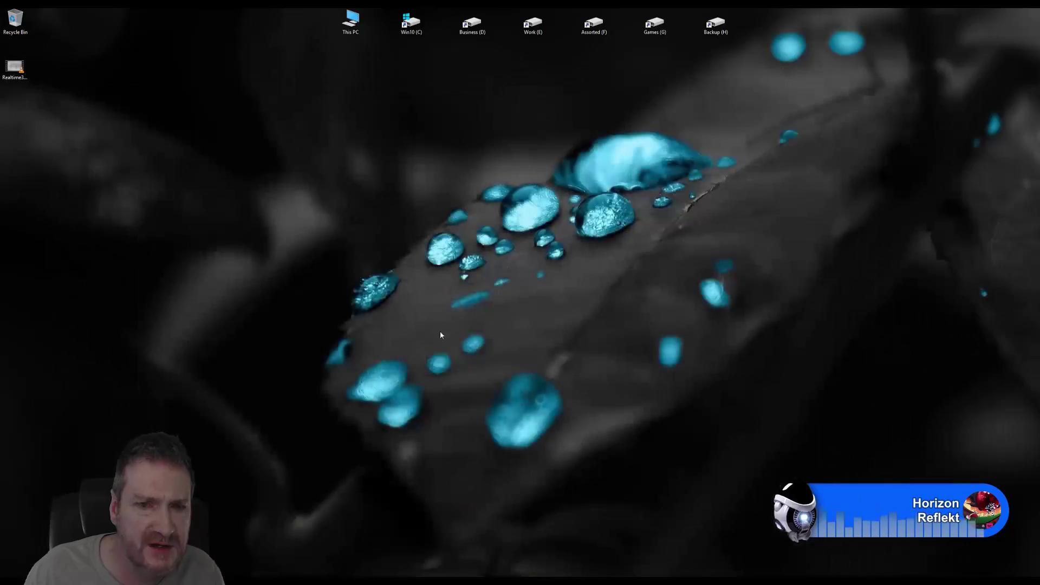
Launch Photoshop, open IronSwirls_ID.png from the IronSwirls folder in Exports, and examine the image's color channels
key(super)
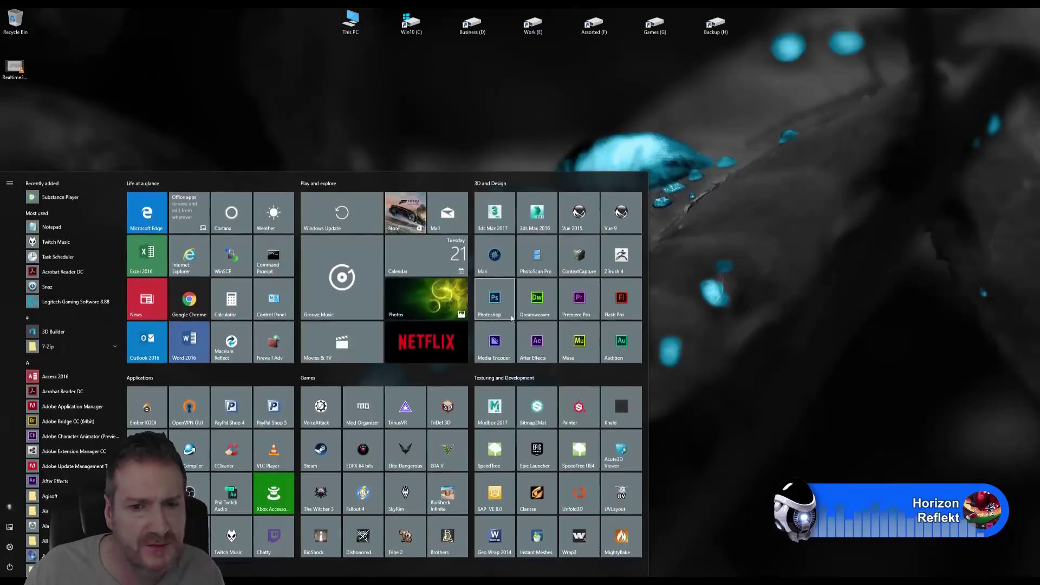
click(493, 305)
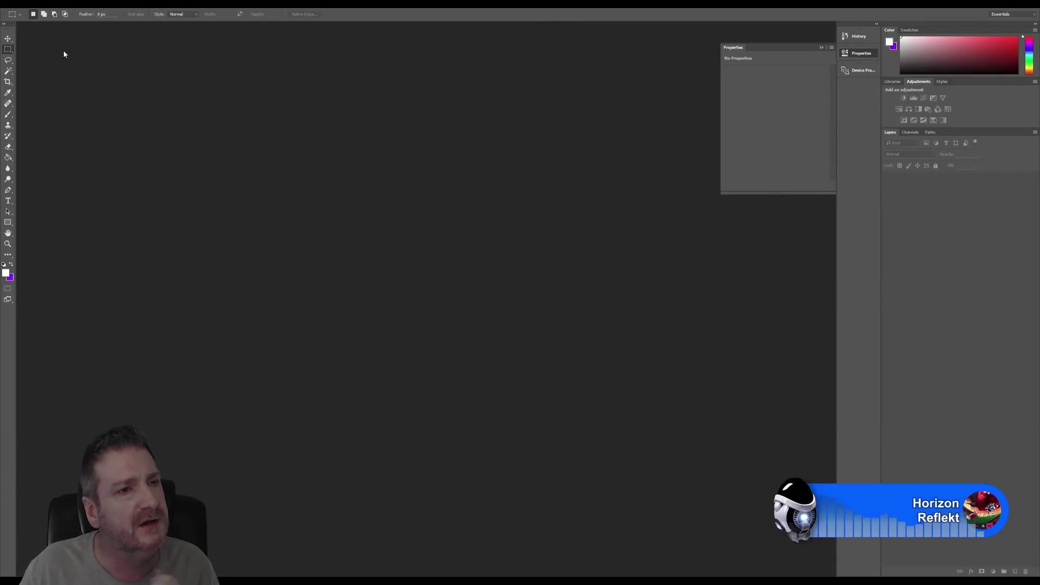
click(23, 3)
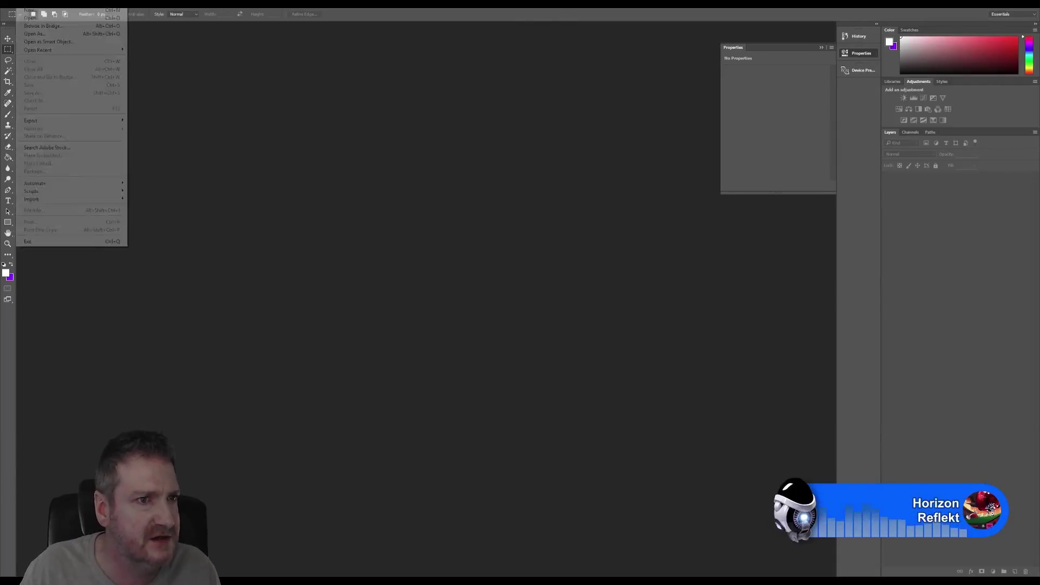
click(35, 20)
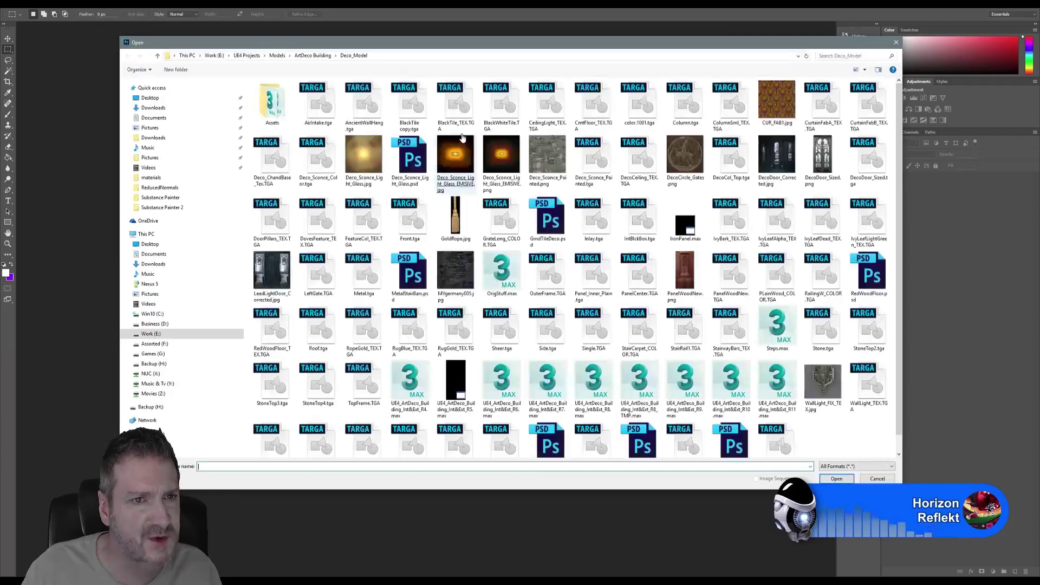
click(310, 57)
double_click(271, 102)
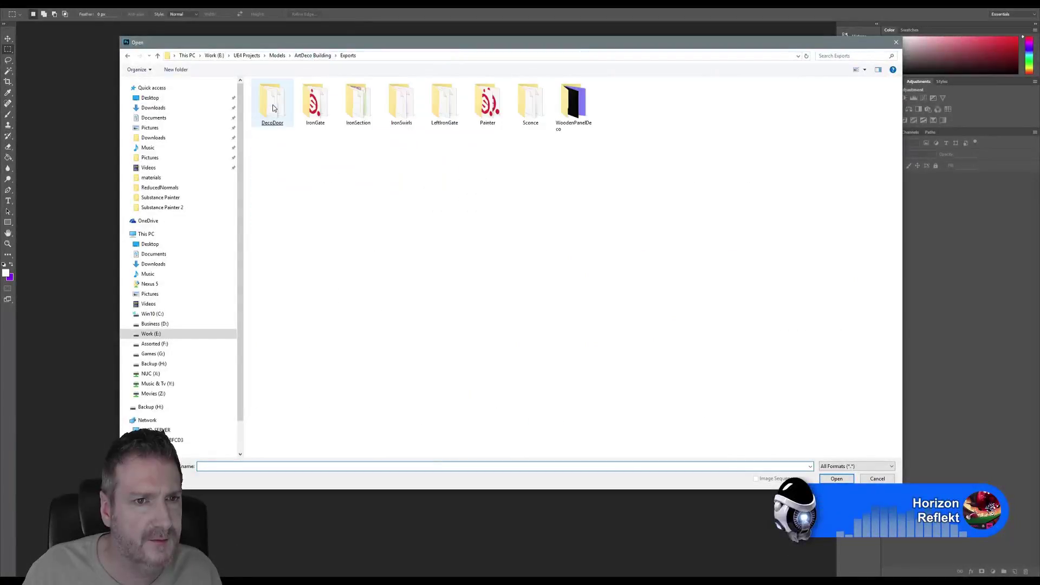
double_click(401, 102)
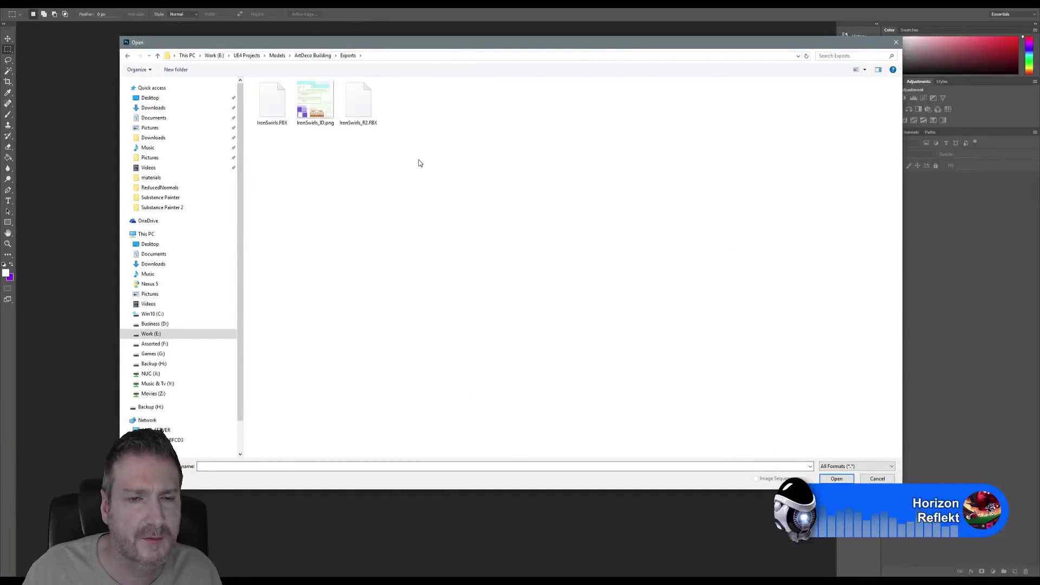
double_click(315, 102)
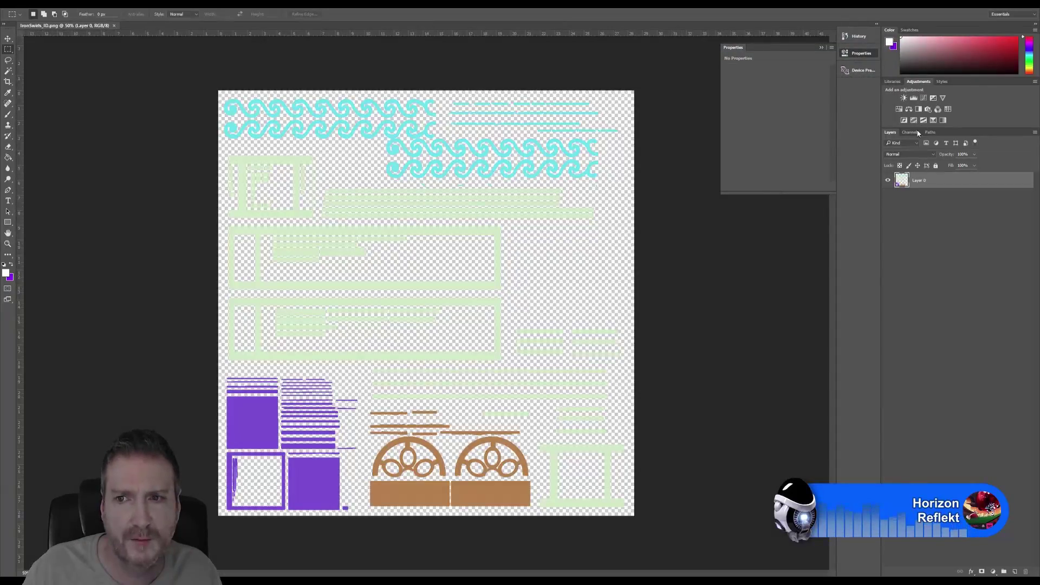
click(911, 132)
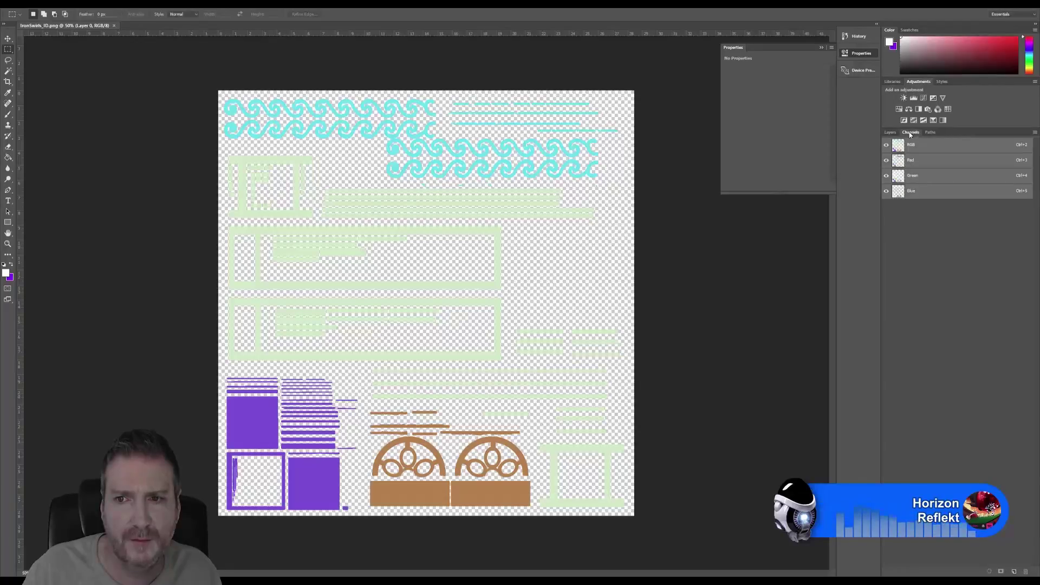
click(889, 133)
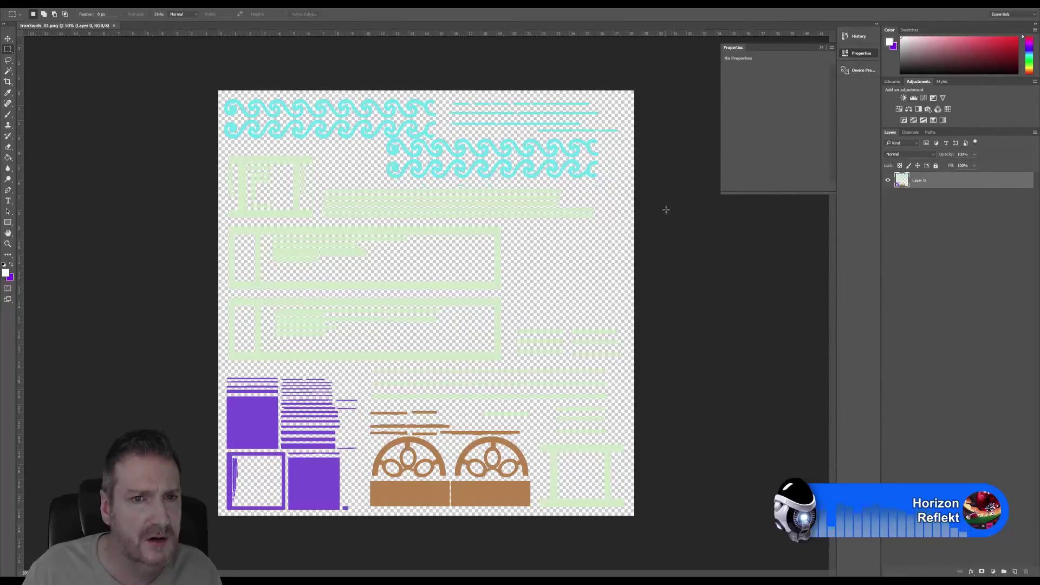
Save the ID map as a JPEG named IronSwirls_ID.jpg in the IronSwirls exports folder
click(18, 3)
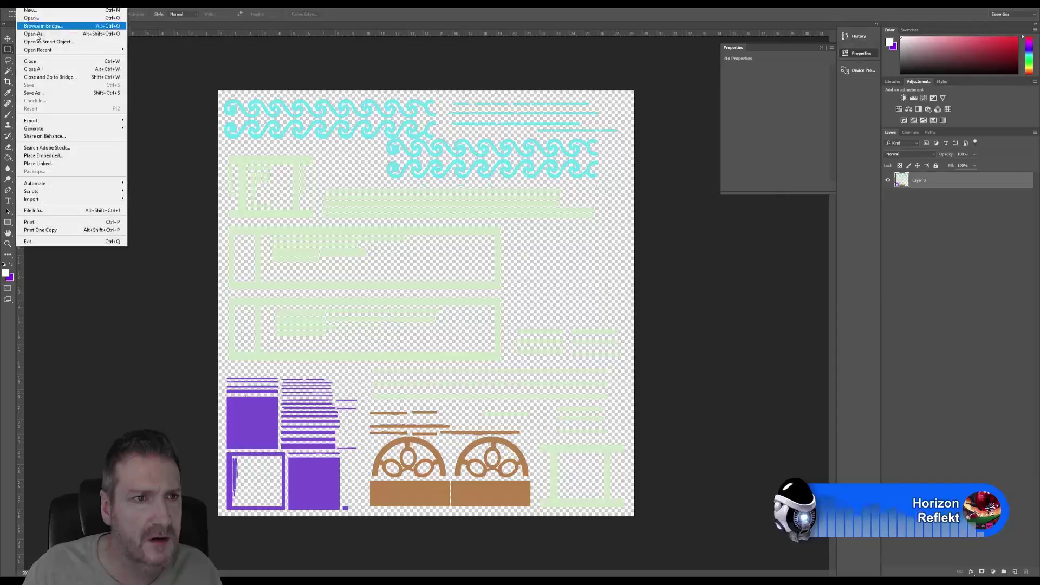
click(46, 93)
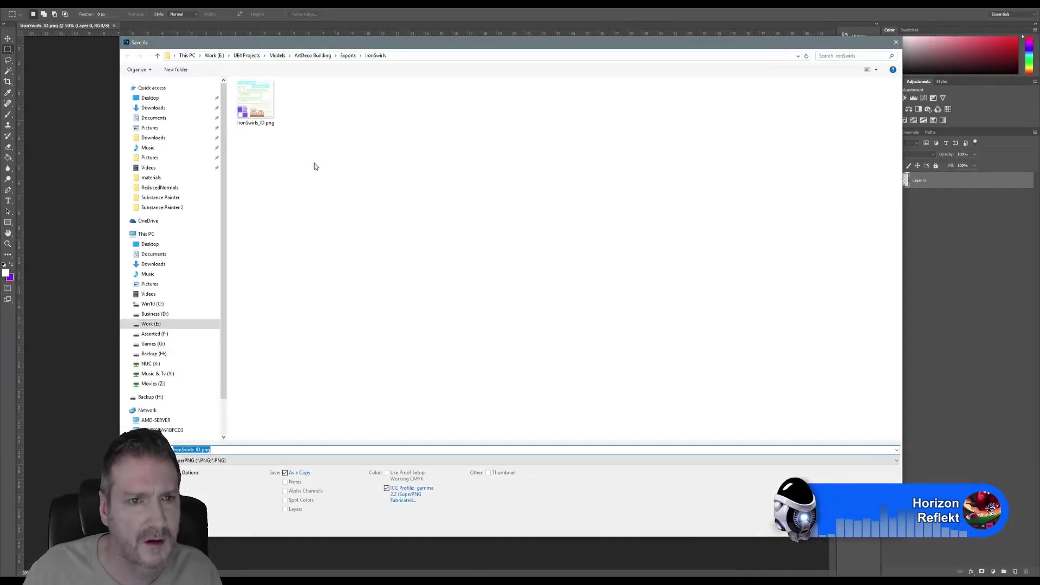
click(233, 460)
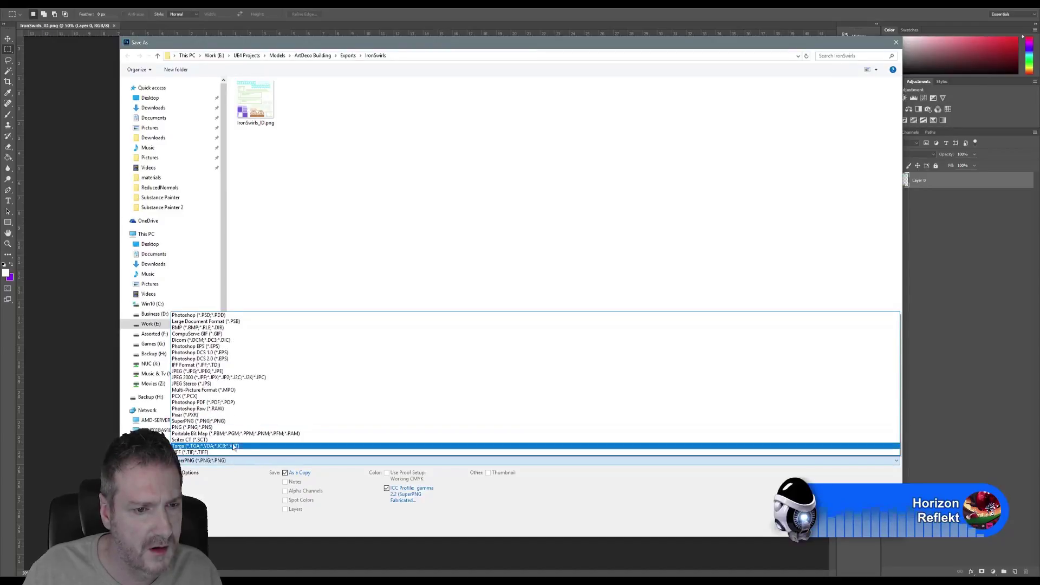
click(221, 372)
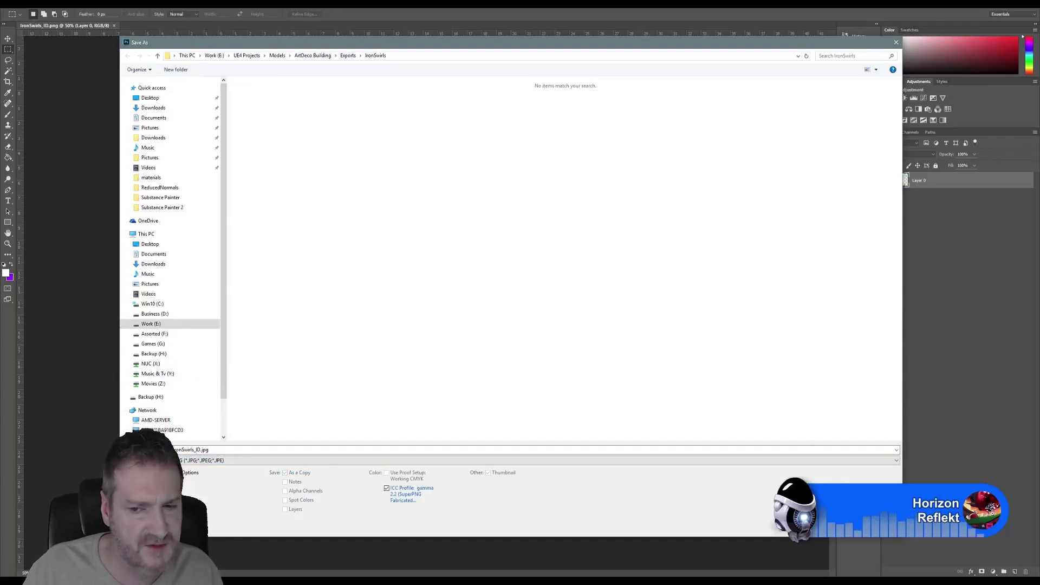
key(Return)
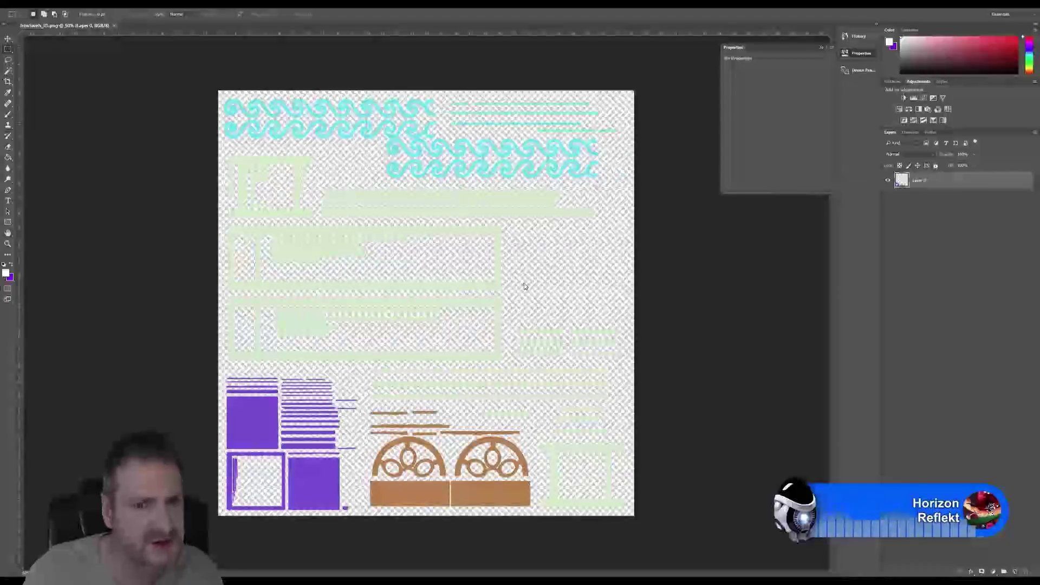
click(577, 156)
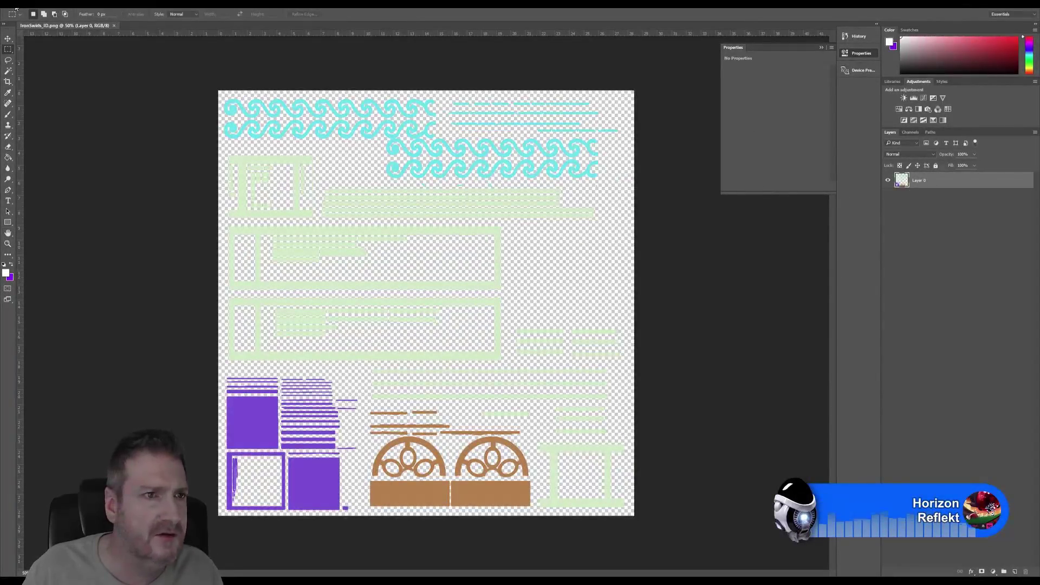
Open IronSwirls_ID.jpg, check its color channels, and return to Substance Painter
key(alt+f)
key(Escape)
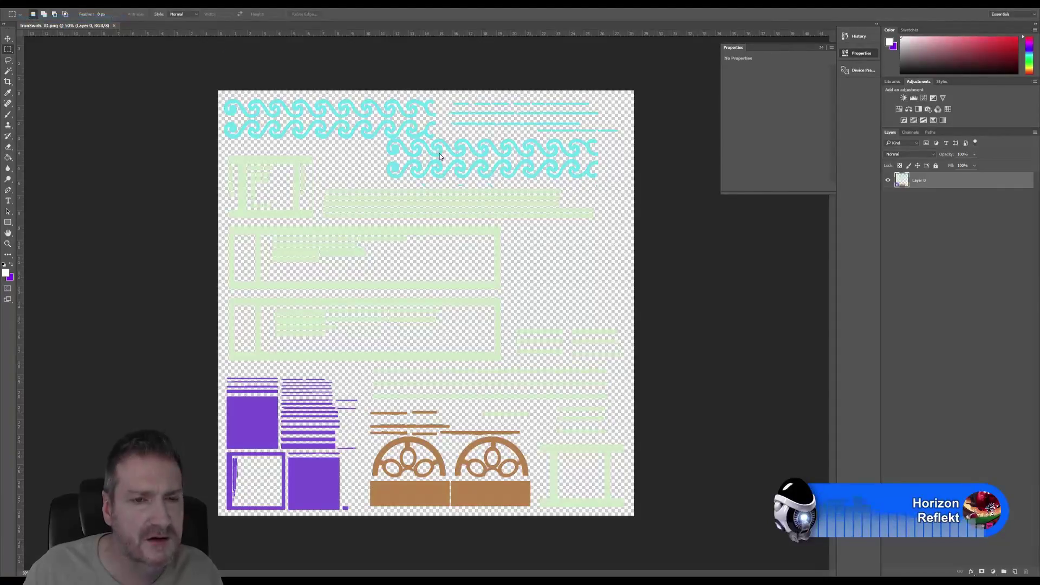
key(ctrl+o)
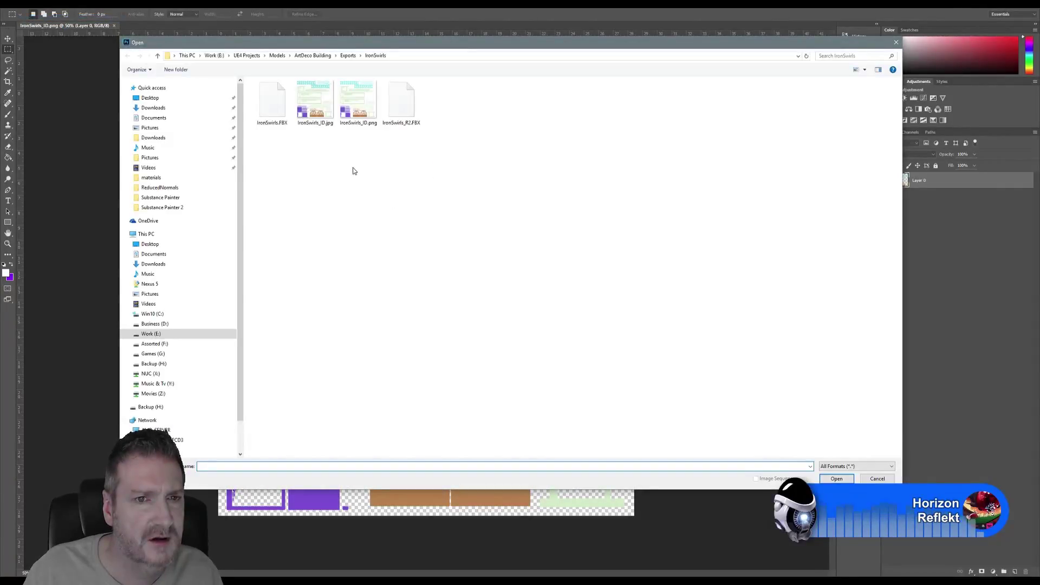
double_click(358, 105)
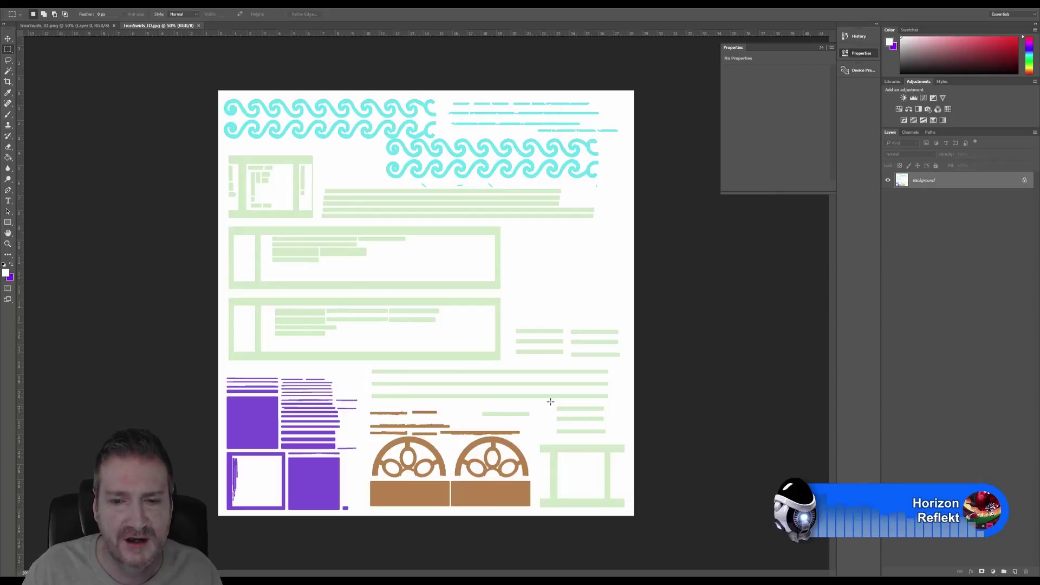
click(909, 133)
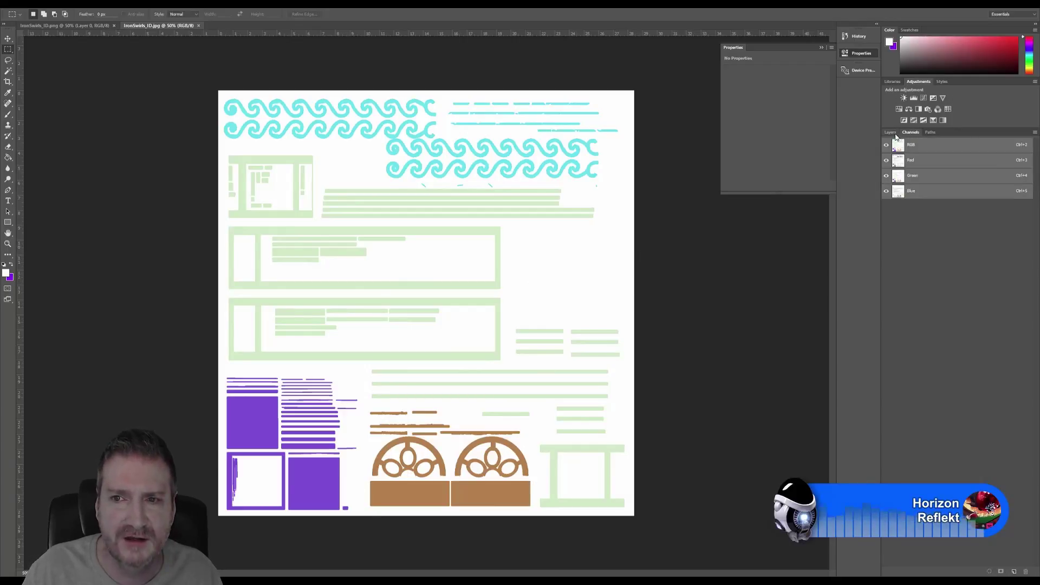
click(891, 132)
key(super+d)
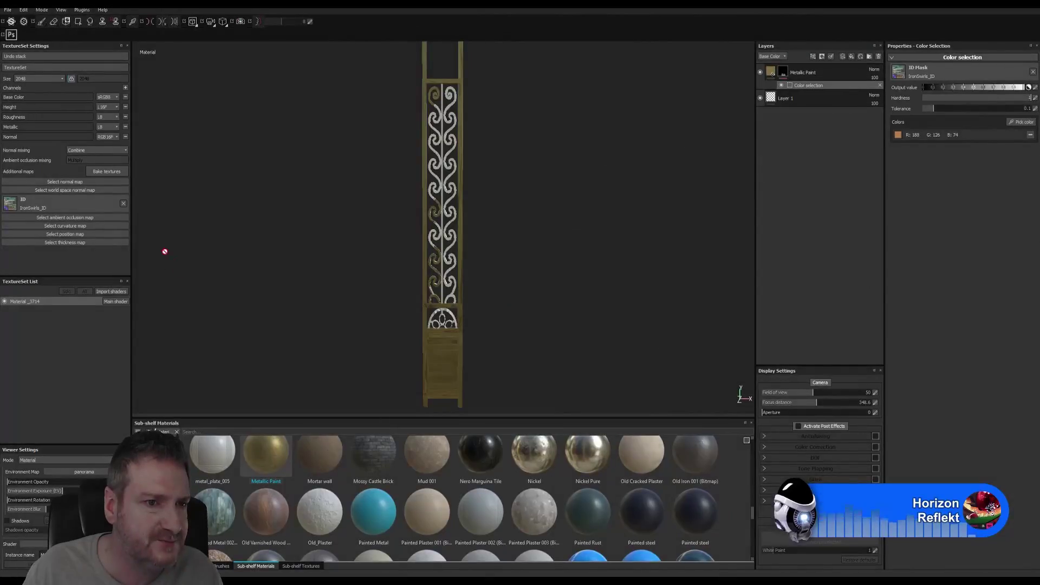
Remove the map from the texture set's ID slot and look through the project maps available to replace it
click(123, 203)
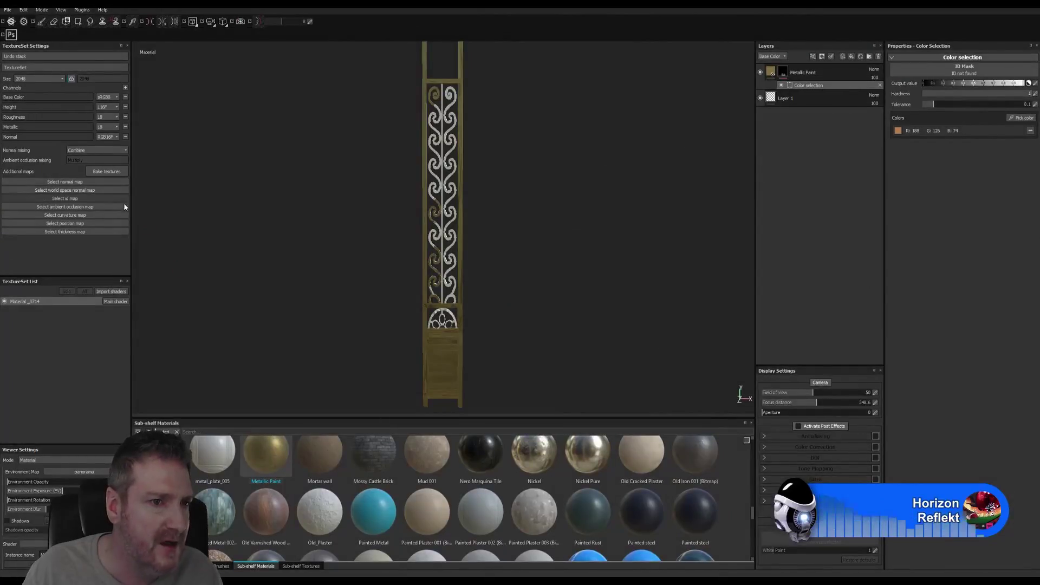
click(66, 198)
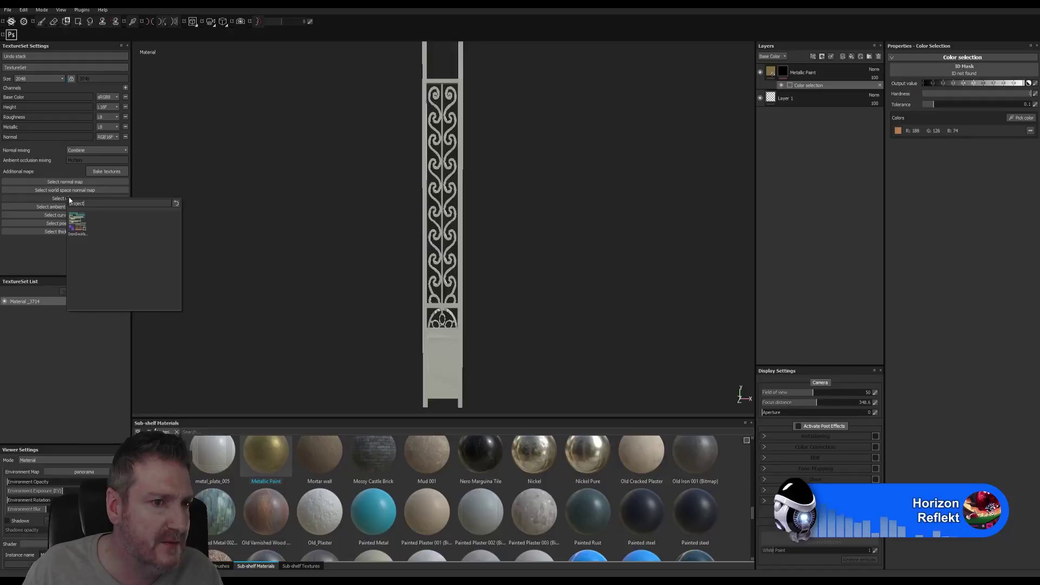
click(38, 265)
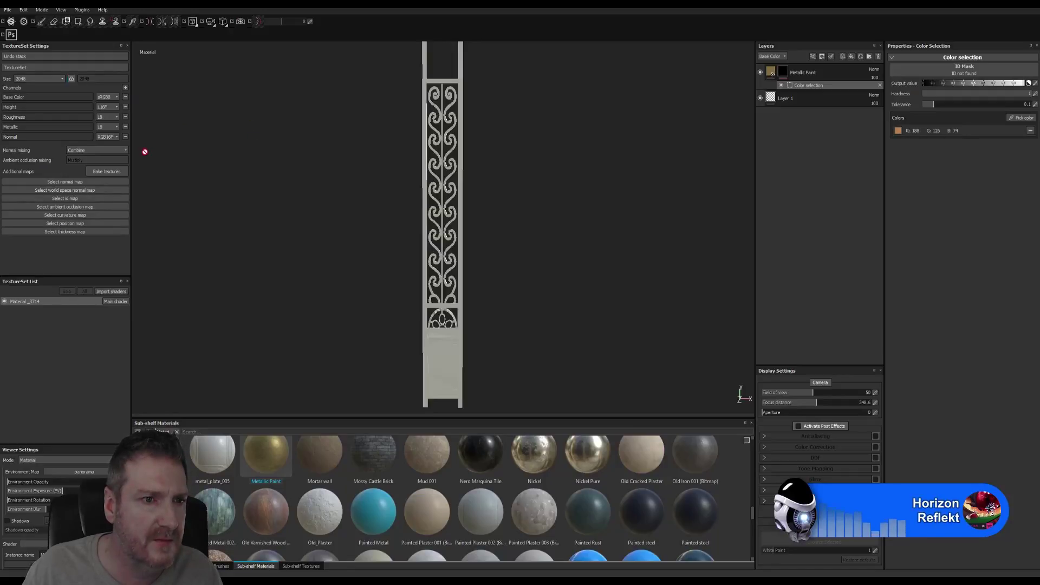
Create a new Unreal Engine 4 project from the IronSwirls_R2.FBX mesh, importing IronSwirls_ID.jpg as its additional map
click(7, 11)
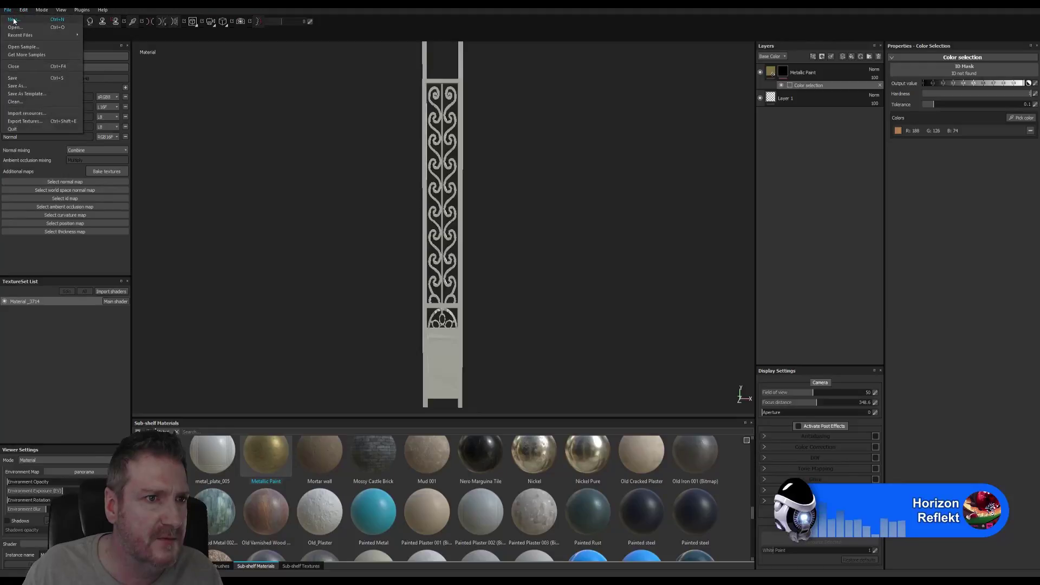
click(16, 20)
click(502, 302)
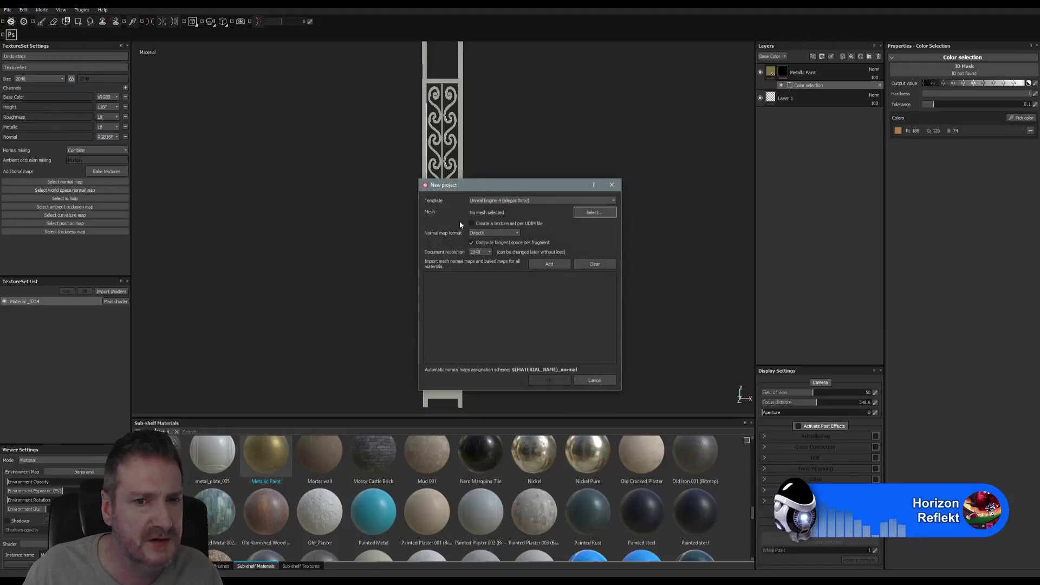
click(583, 215)
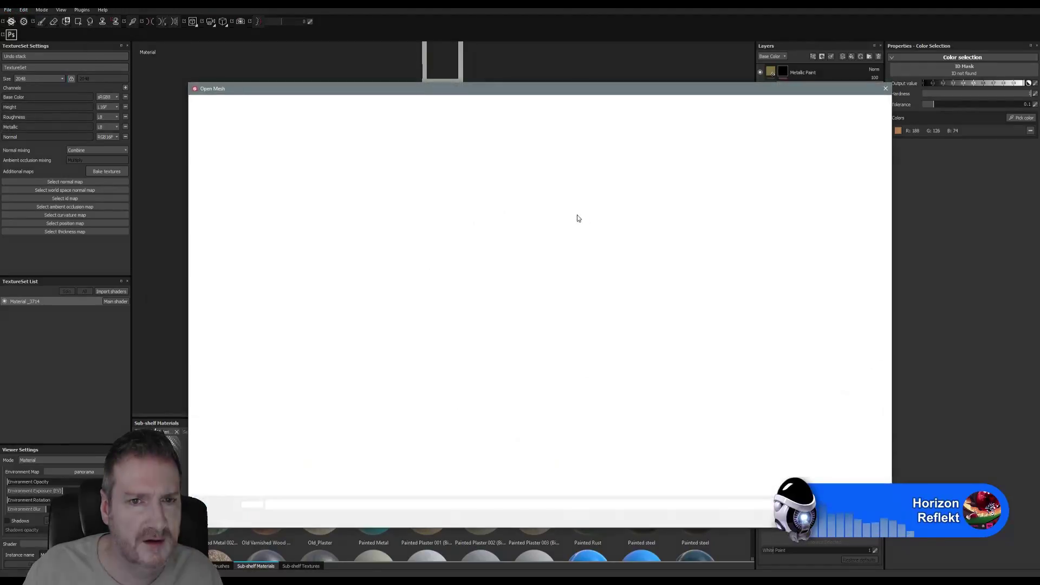
double_click(384, 149)
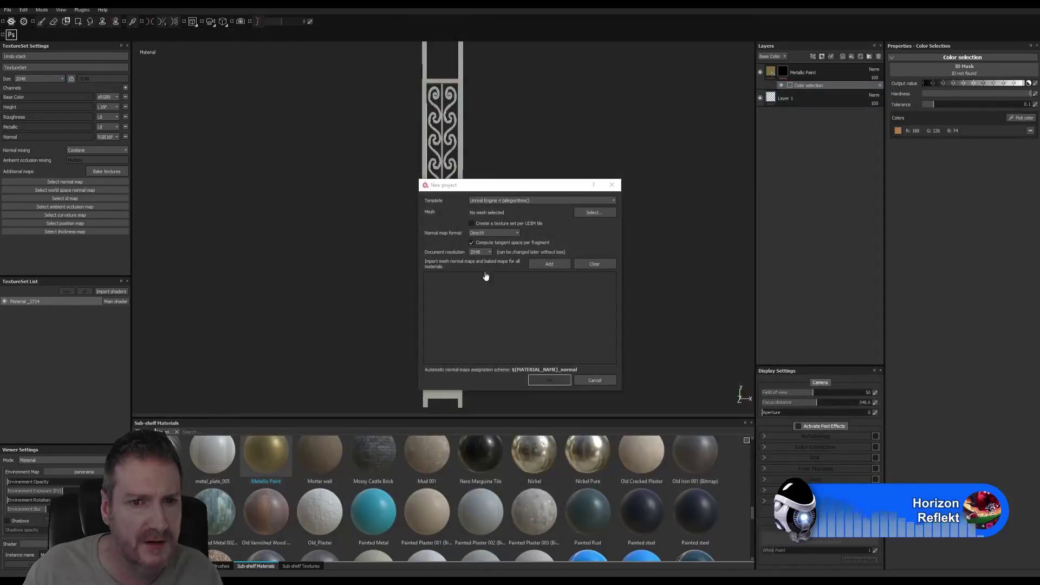
click(547, 265)
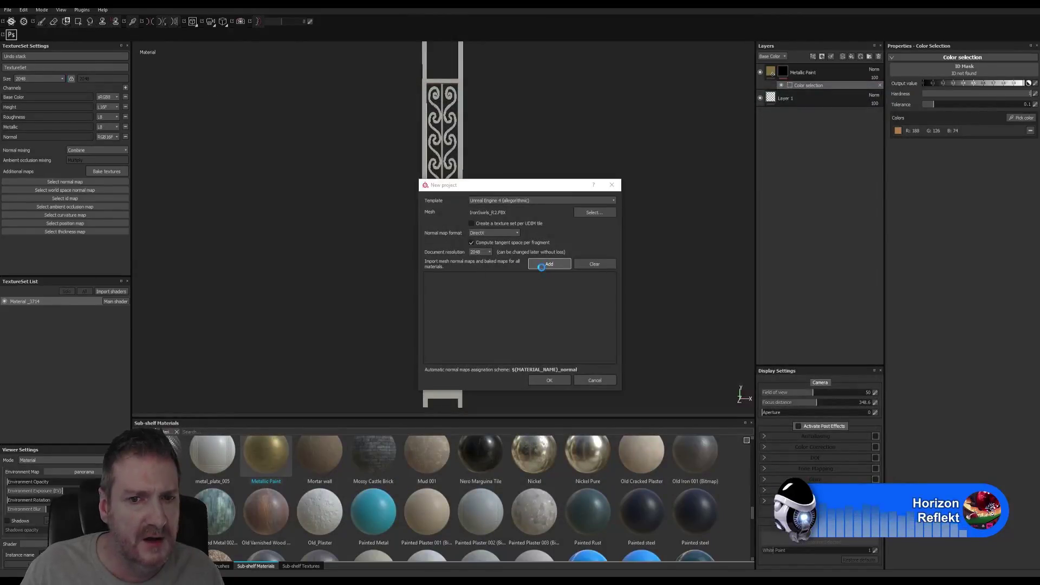
double_click(341, 146)
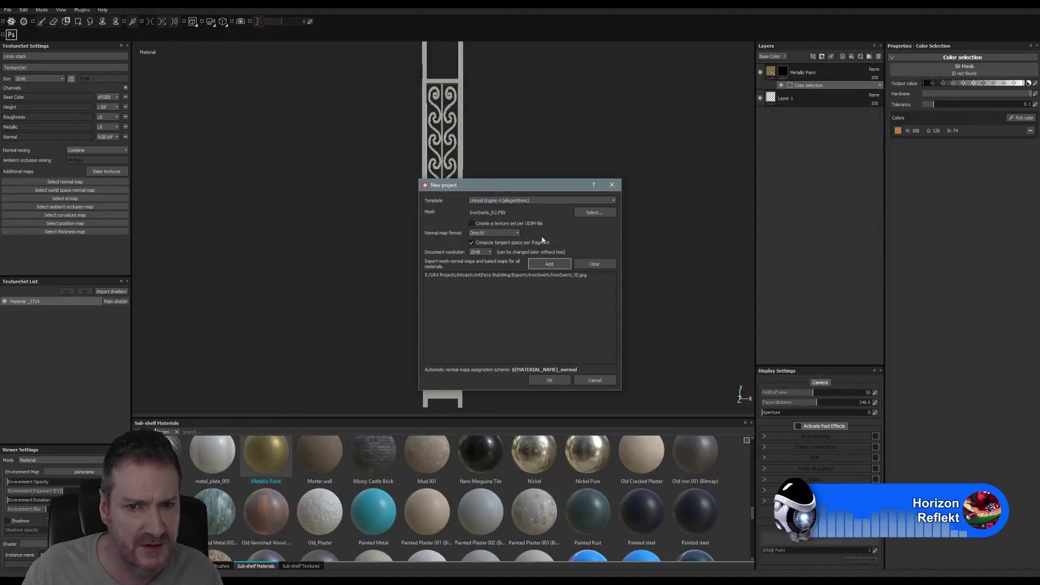
click(549, 381)
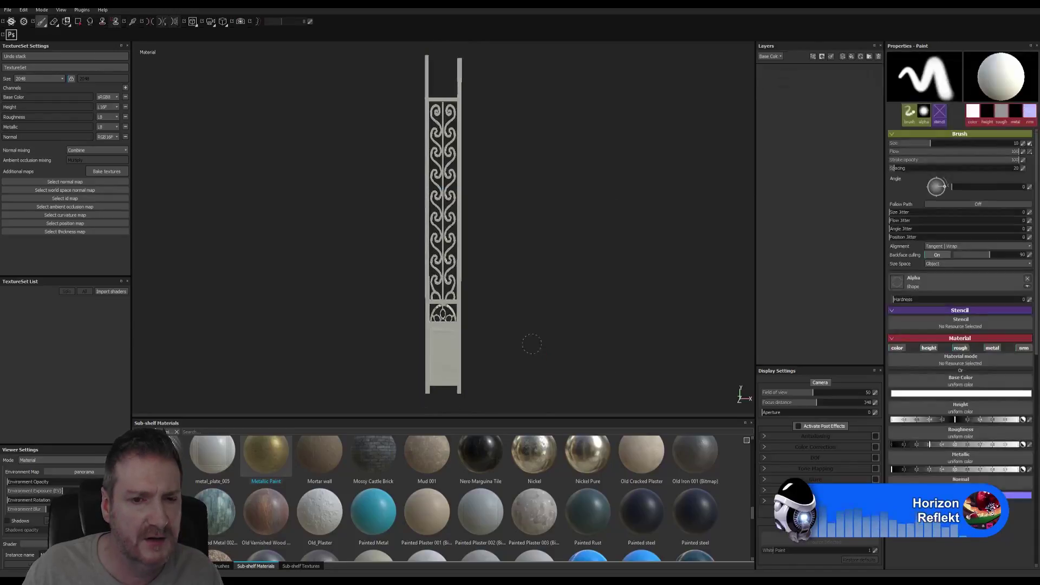
Assign the imported IronSwirls_ID map to the ID slot and add the Metallic Paint material as a fill layer
click(72, 201)
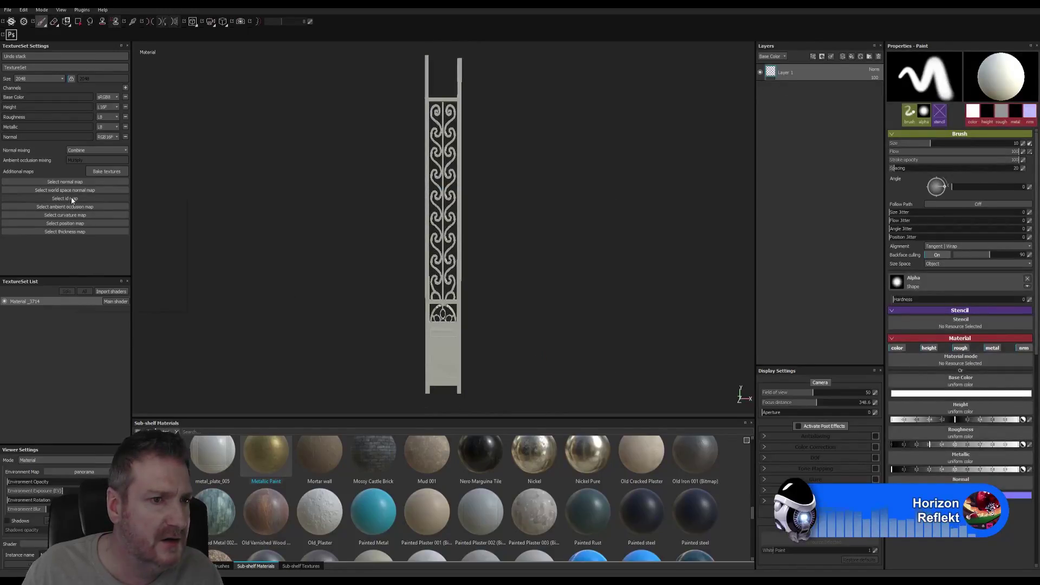
click(82, 220)
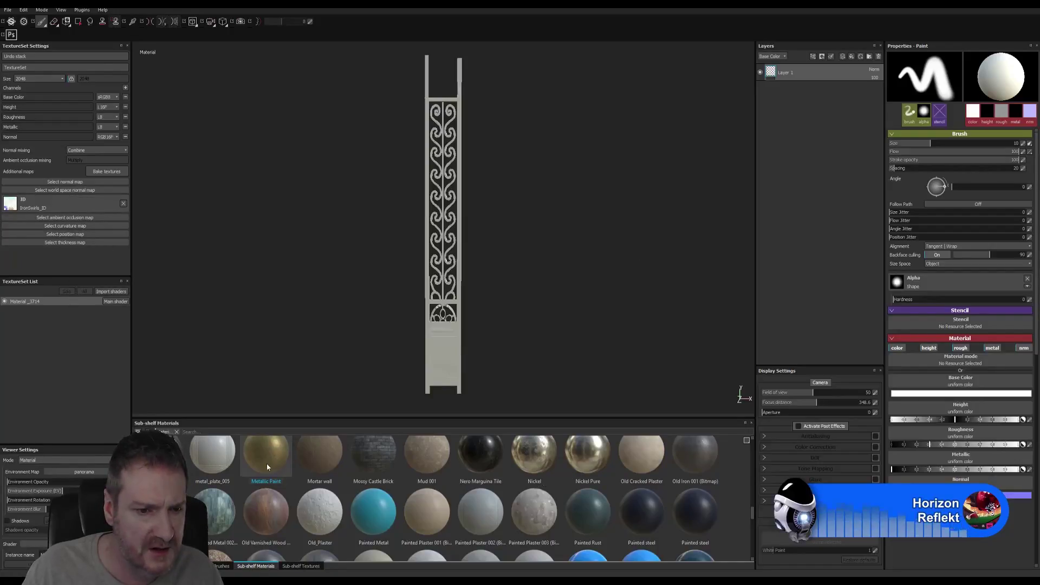
mouse_move(267, 466)
mouse_down()
mouse_move(812, 111)
mouse_move(801, 61)
mouse_up()
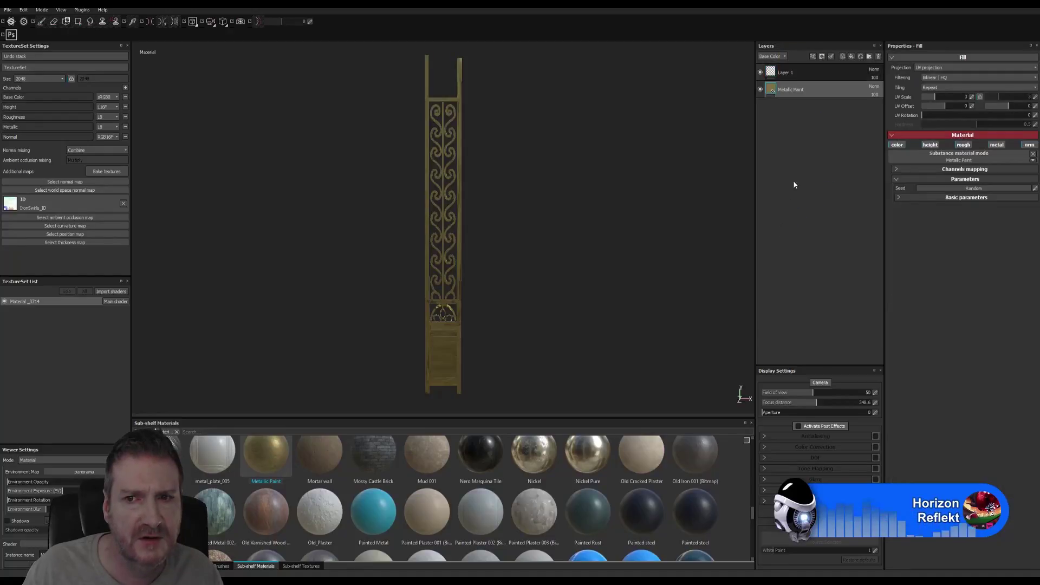
Mask the Metallic Paint layer with a color selection that picks the orange-brown ID color from the panel
right_click(821, 93)
click(855, 123)
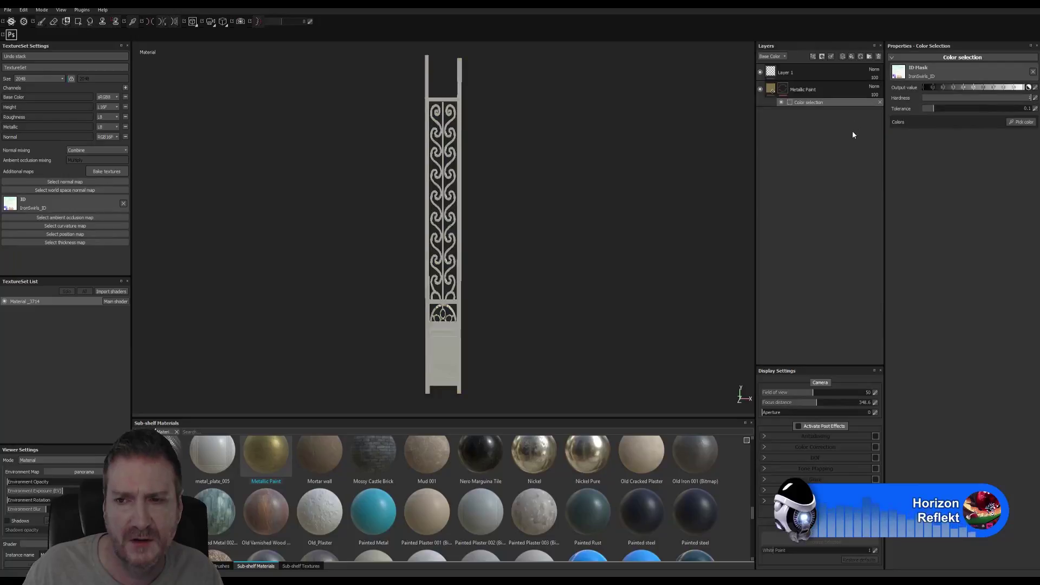
click(1017, 123)
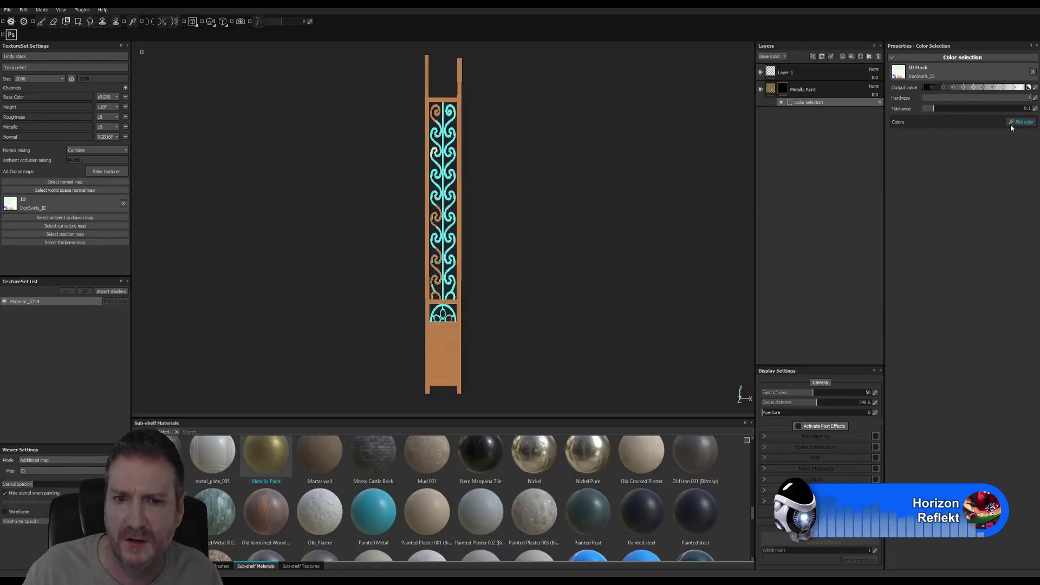
click(450, 212)
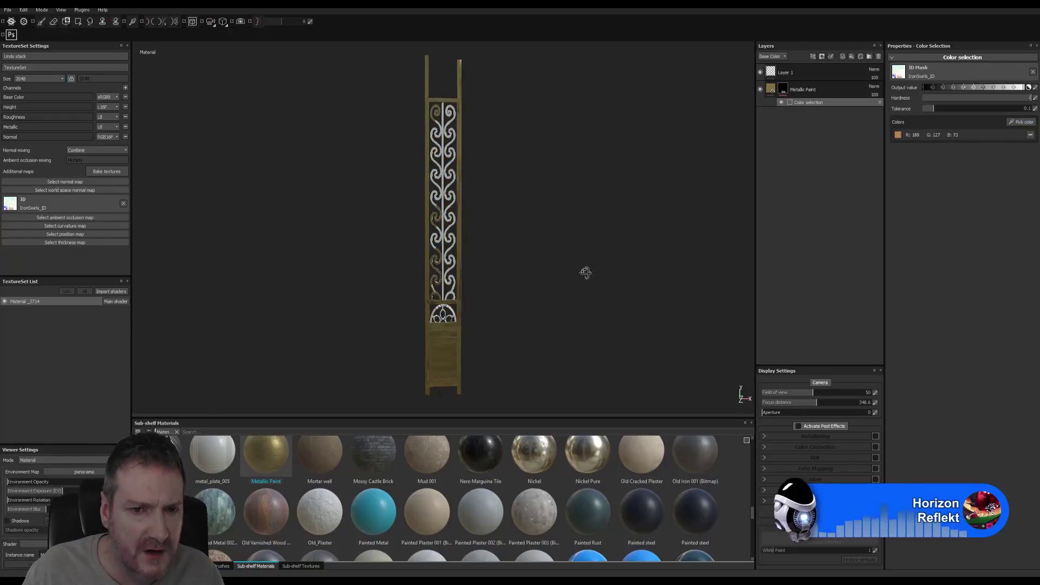
Inspect the Metallic Paint coverage on the swirls and frame from several angles, and recheck the map in the ID slot
alt+drag(585, 271, 449, 267)
alt+right_drag(449, 268, 1002, 247)
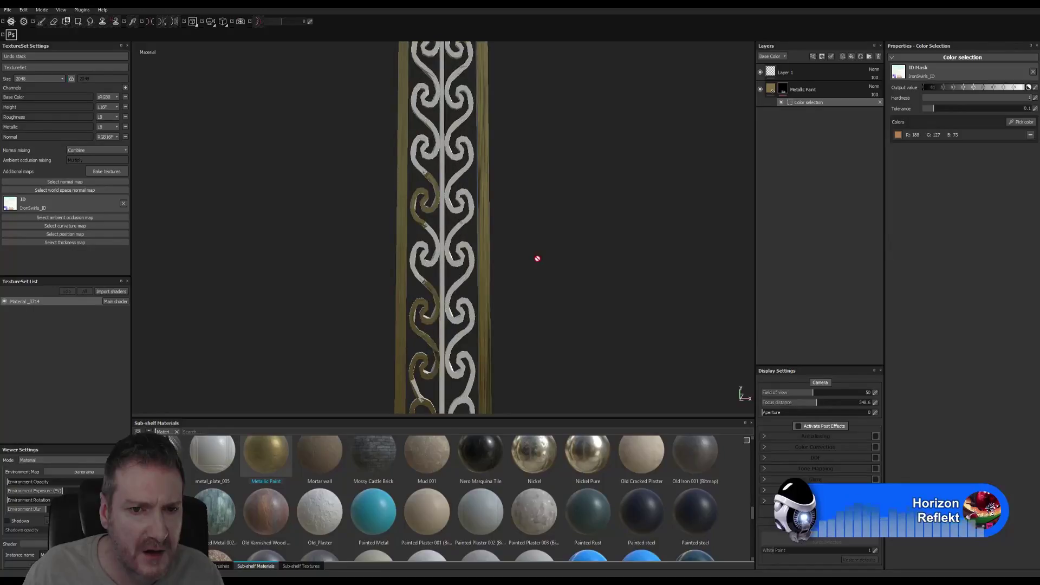
alt+right_drag(536, 258, 548, 257)
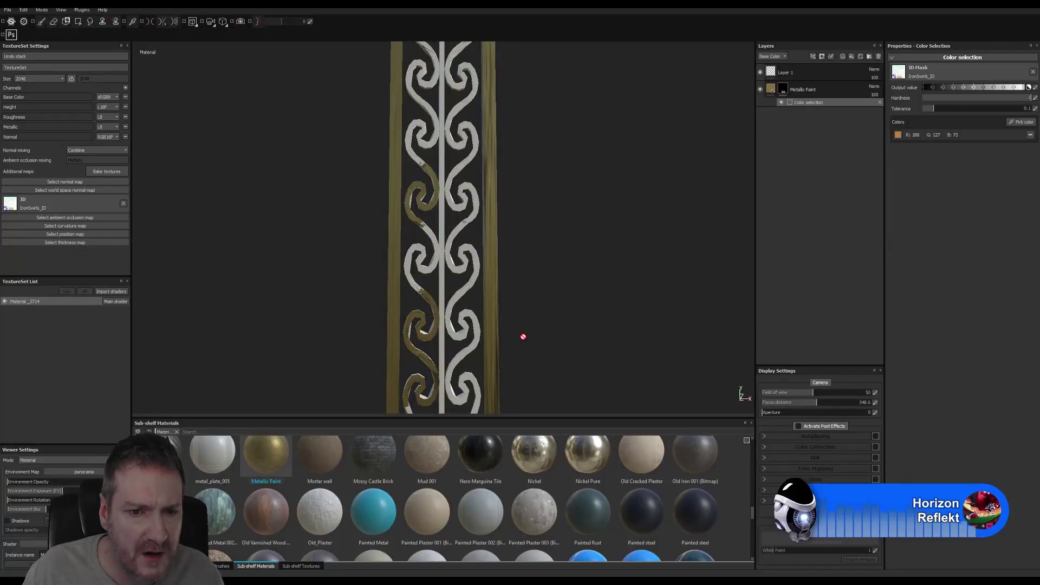
alt+drag(523, 336, 498, 389)
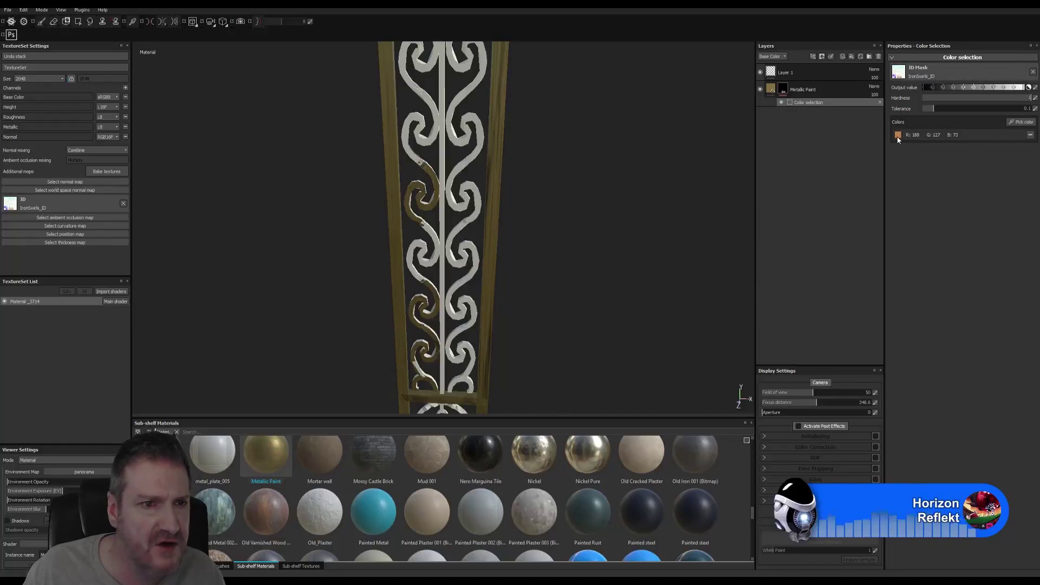
click(10, 204)
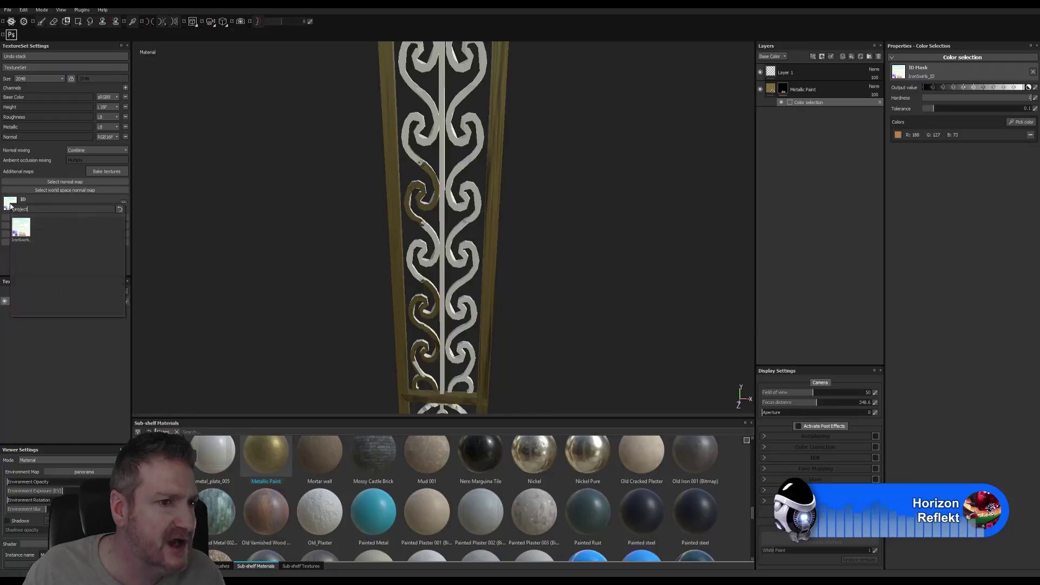
mouse_move(21, 230)
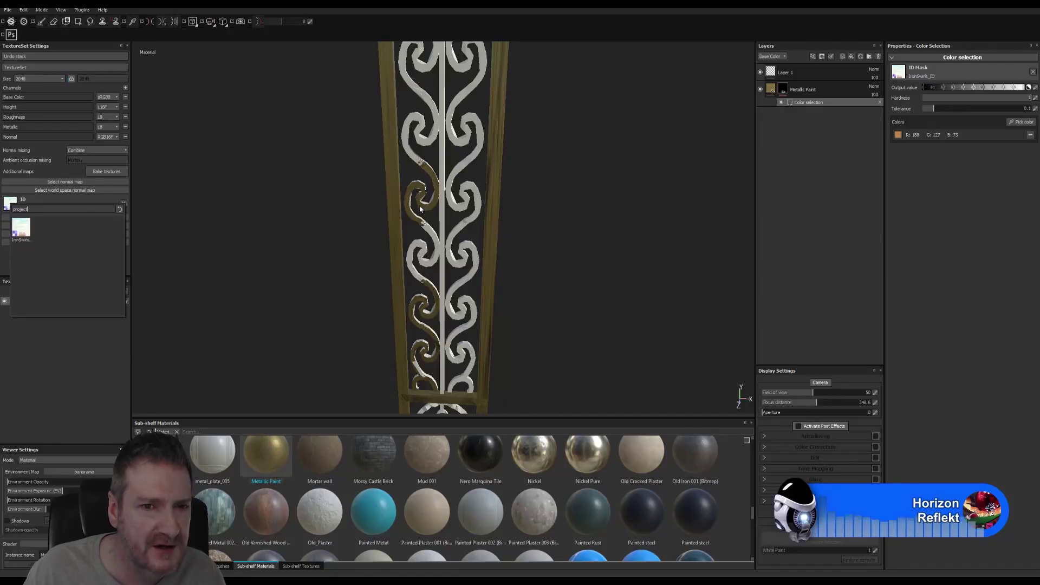
click(531, 284)
alt+drag(509, 311, 685, 256)
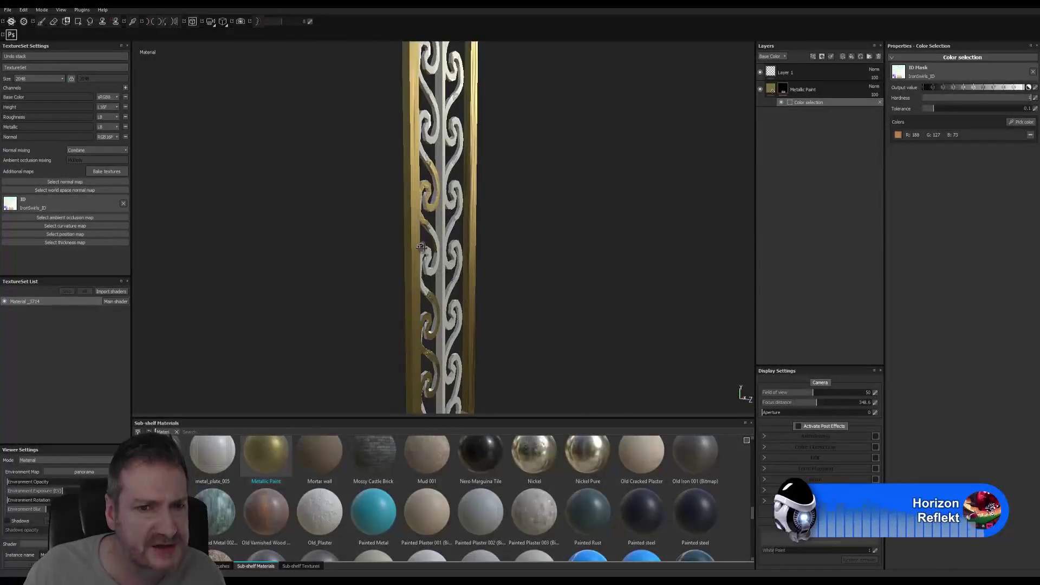
alt+drag(422, 248, 246, 228)
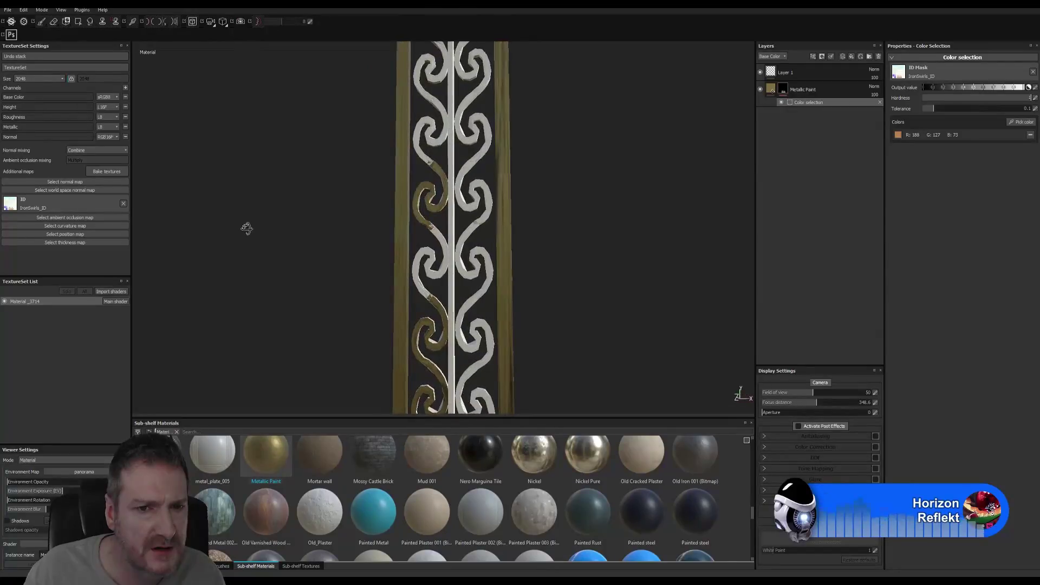
alt+right_drag(543, 234, 189, 280)
alt+middle_drag(492, 293, 481, 331)
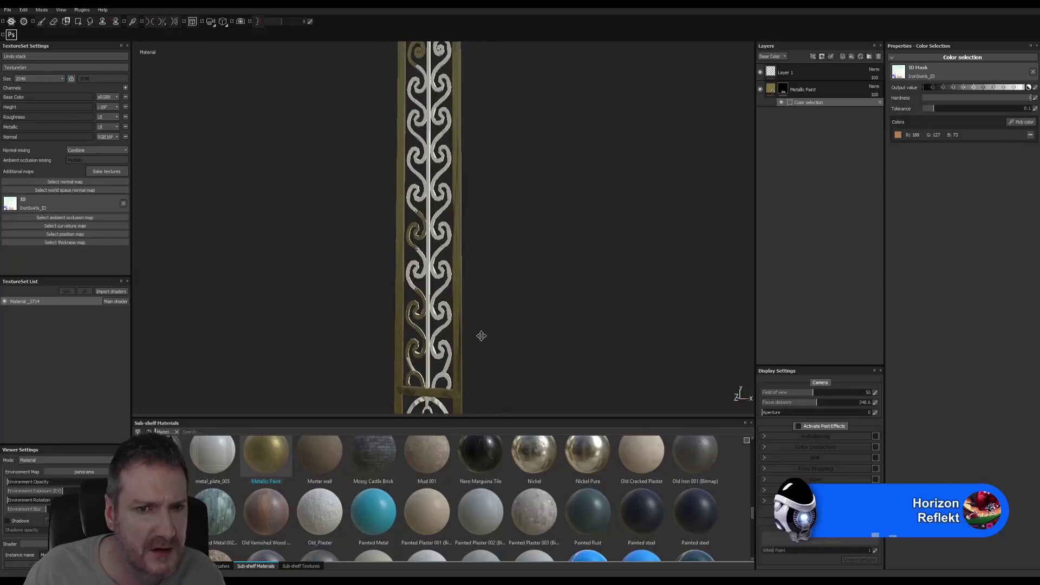
Switch to 3ds Max, select the colored swirls panel and examine its UV layout in the UV editor
click(977, 4)
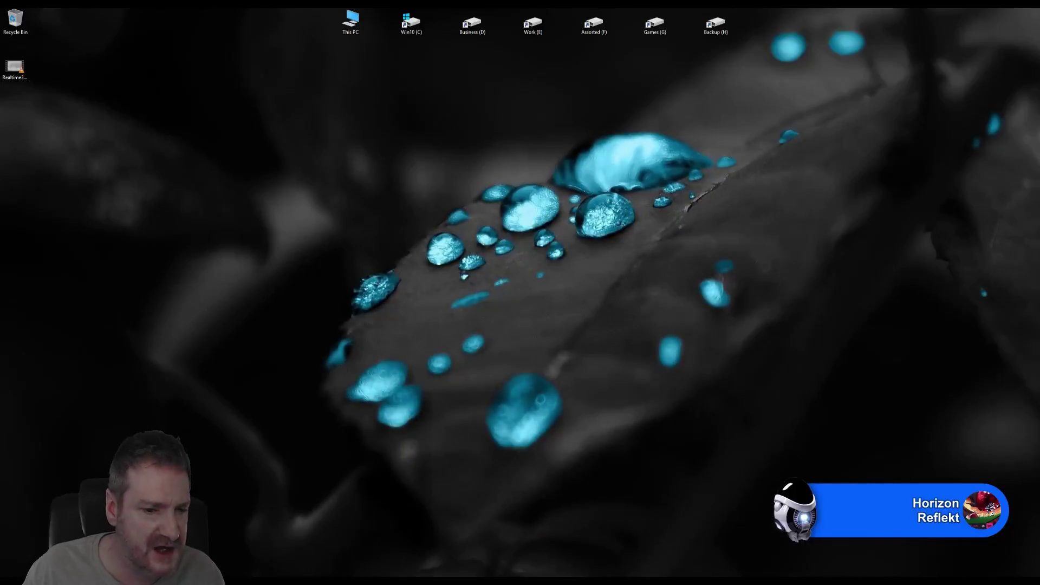
click(398, 580)
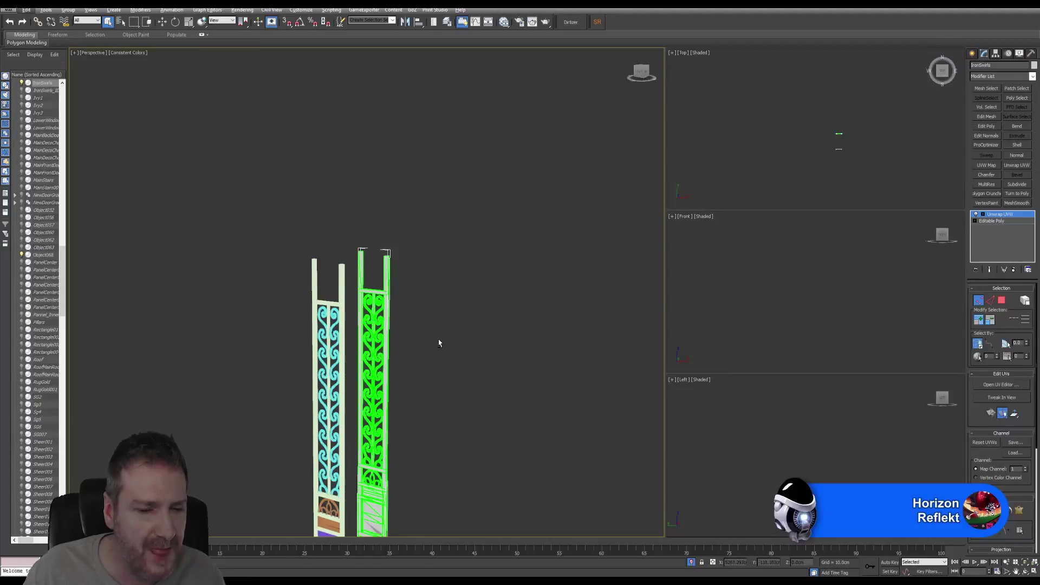
middle_drag(439, 343, 459, 221)
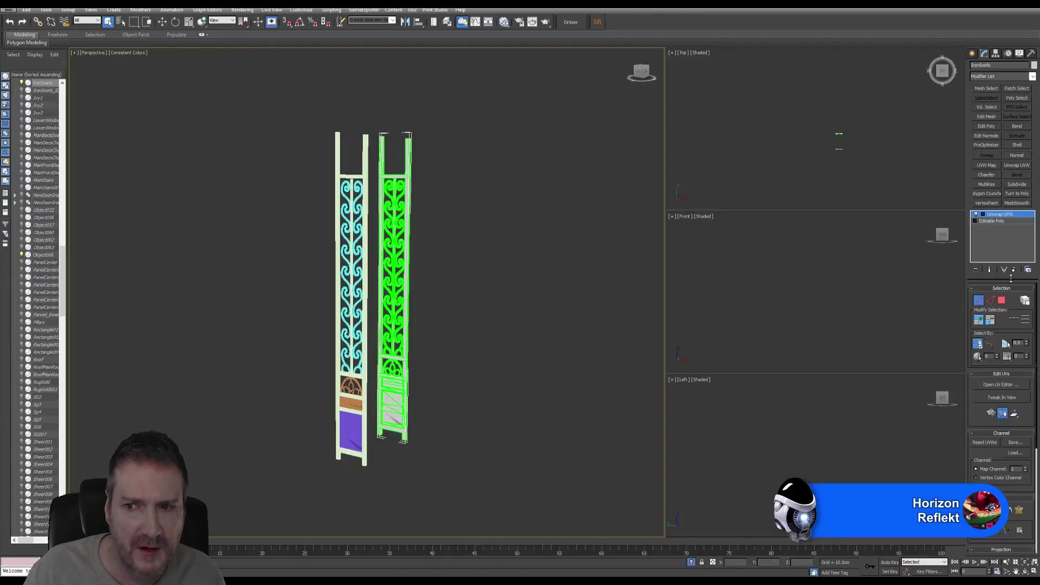
click(1000, 214)
click(363, 297)
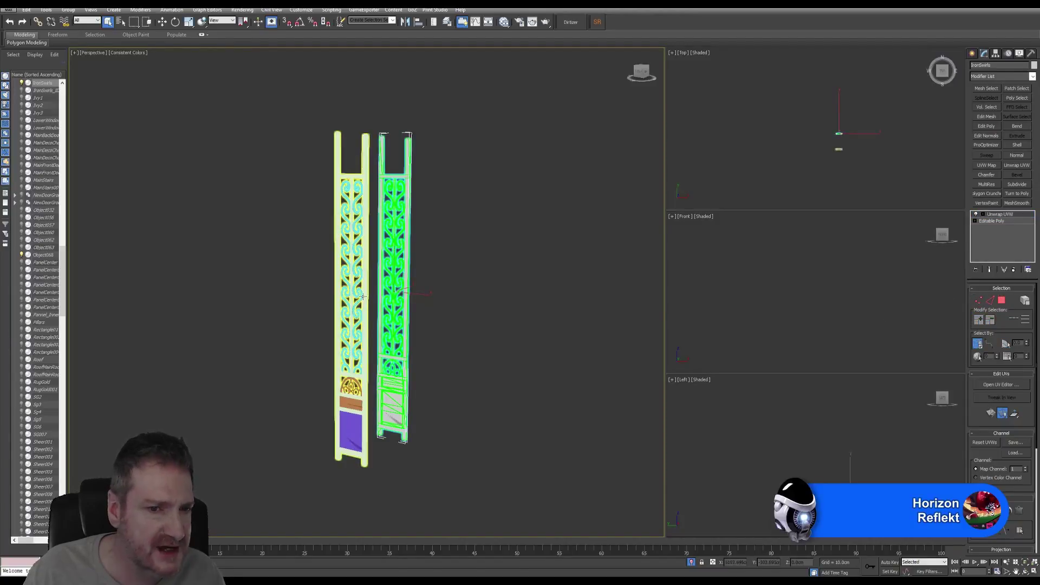
click(363, 297)
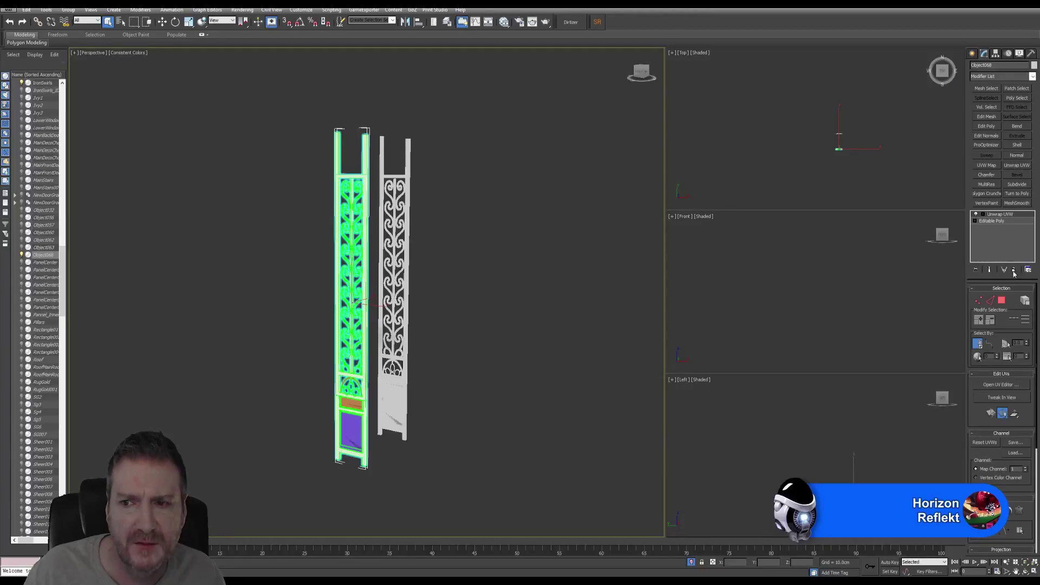
click(1005, 386)
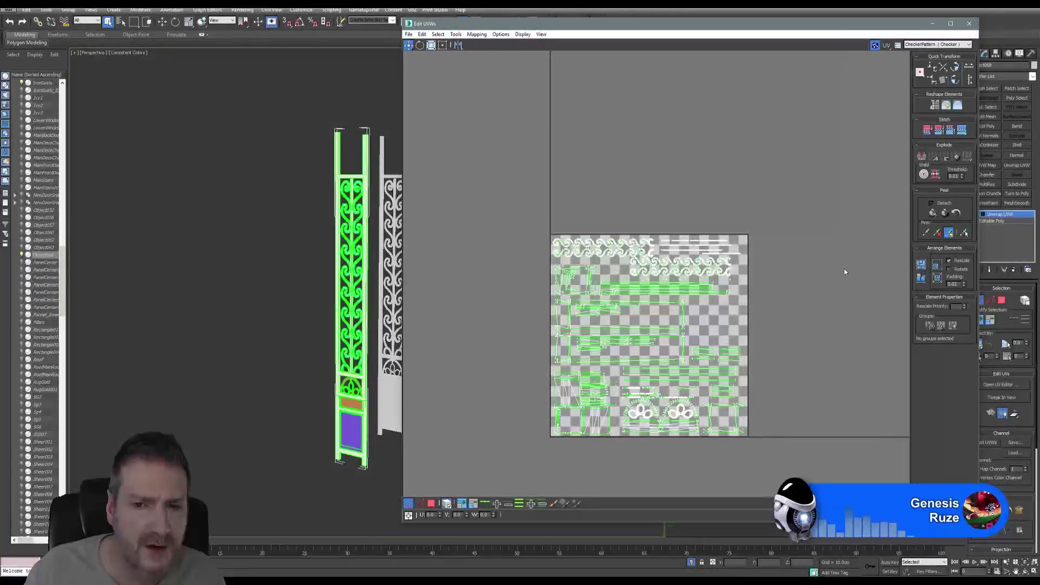
click(969, 24)
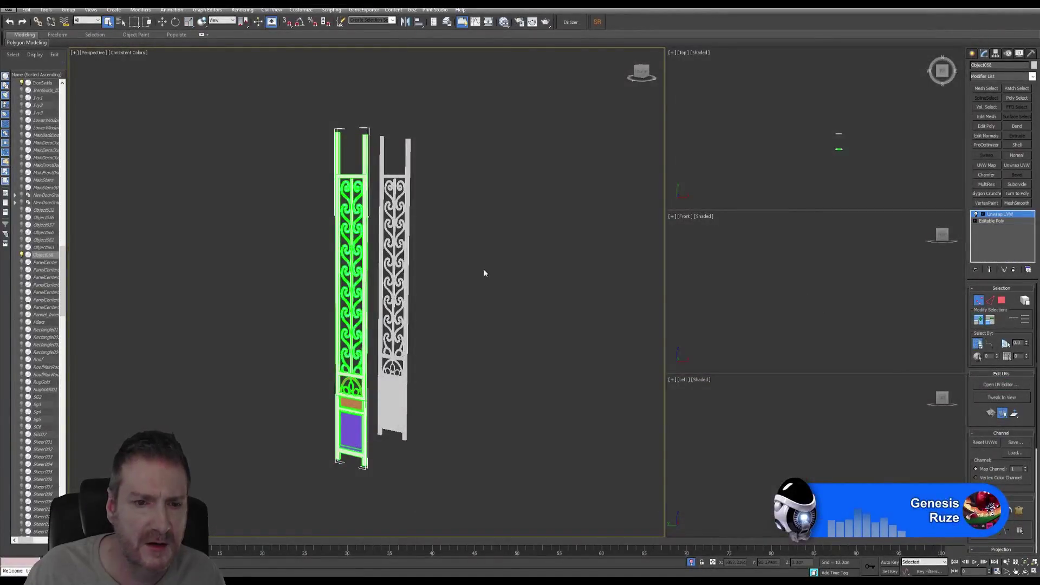
Clone the colored swirls panel along the X axis, placing the copy on the side away from the gray panel
middle_drag(453, 218, 445, 217)
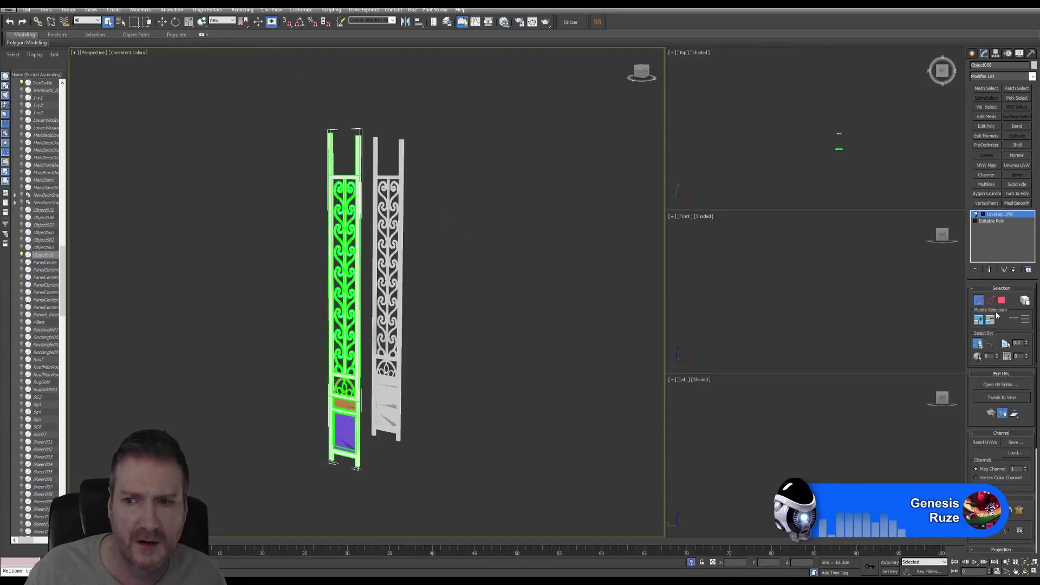
click(981, 301)
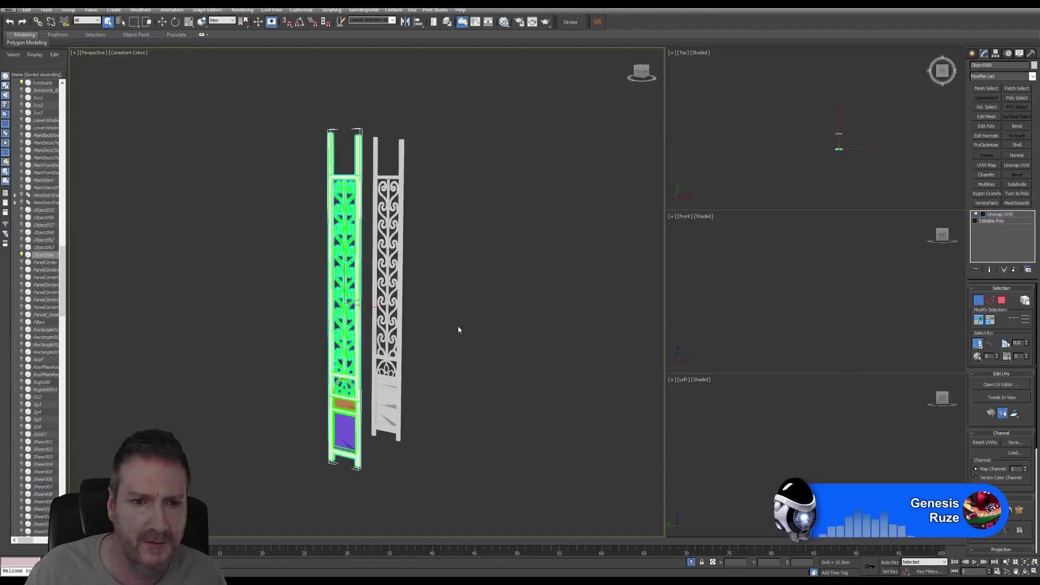
click(161, 23)
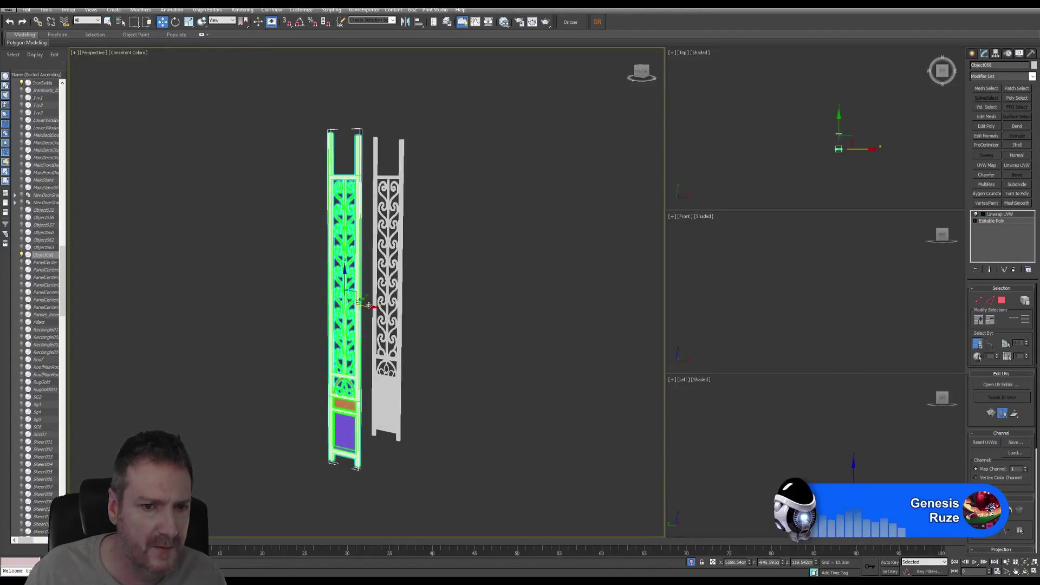
mouse_move(369, 306)
shift+mouse_down()
mouse_move(515, 325)
mouse_move(279, 318)
shift+mouse_up()
click(528, 324)
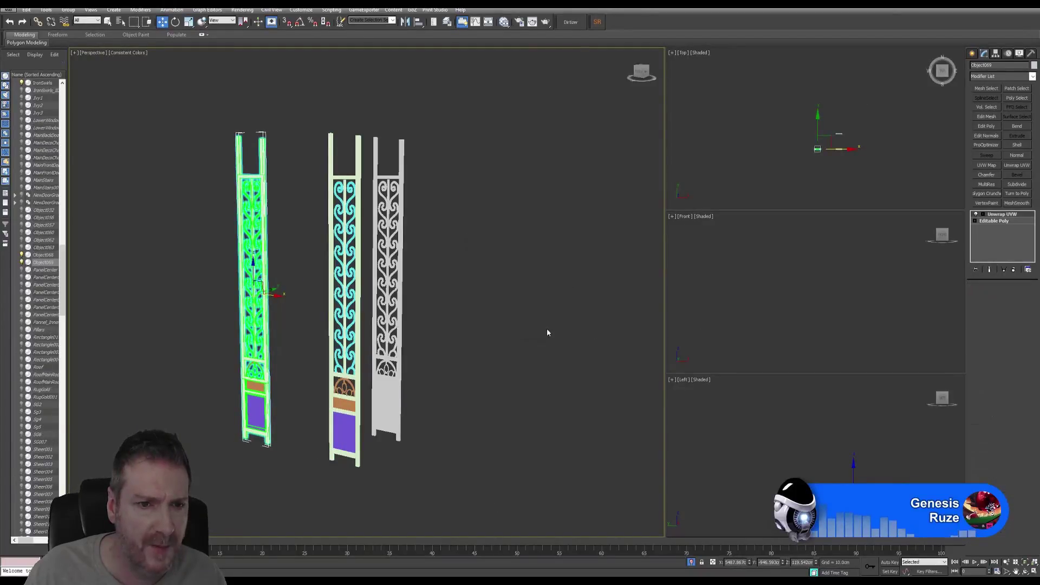
Reset the XForm of the cloned panel and collapse its whole modifier stack
click(1030, 54)
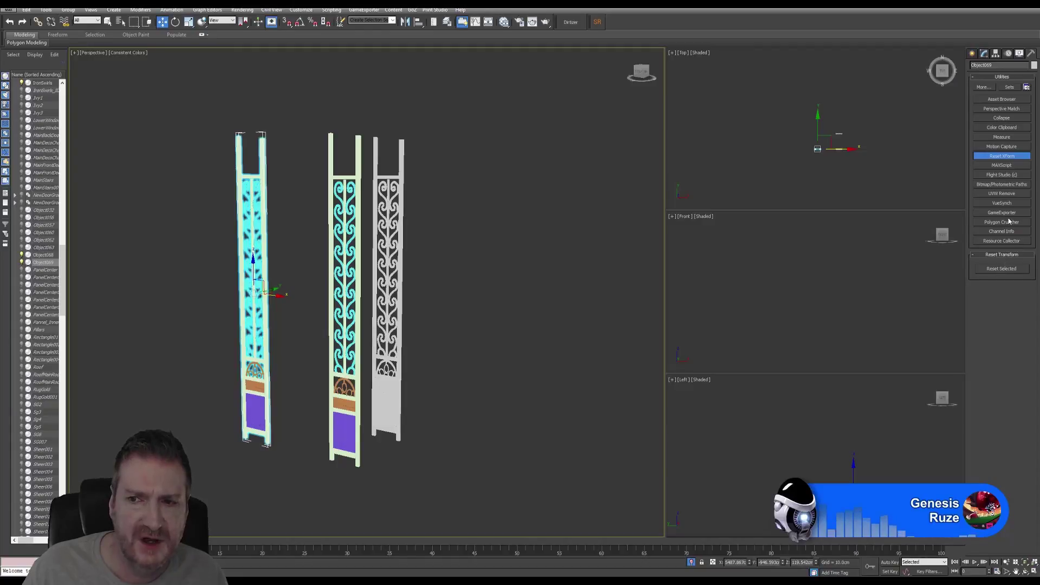
click(985, 54)
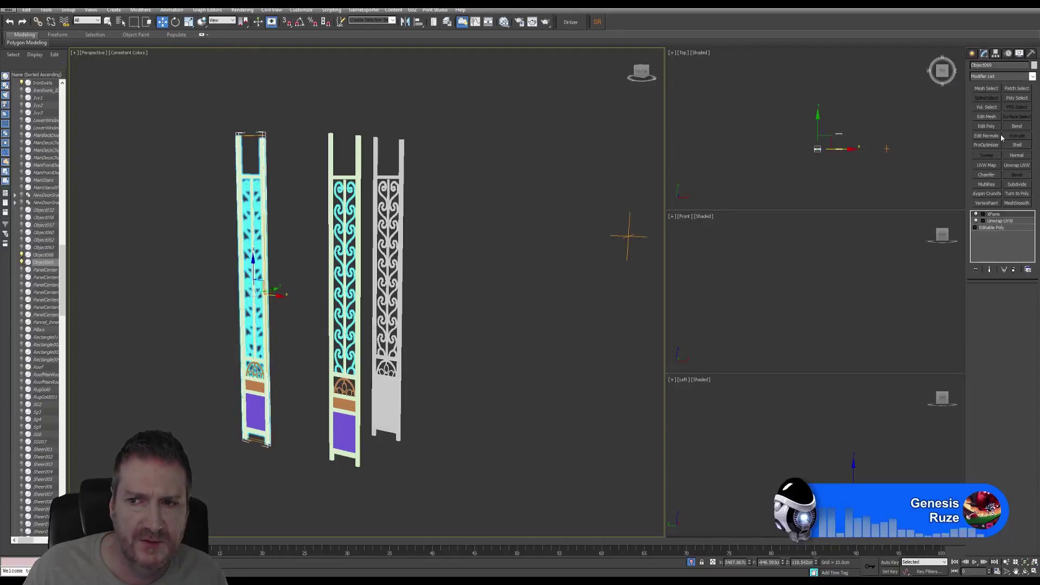
right_click(994, 215)
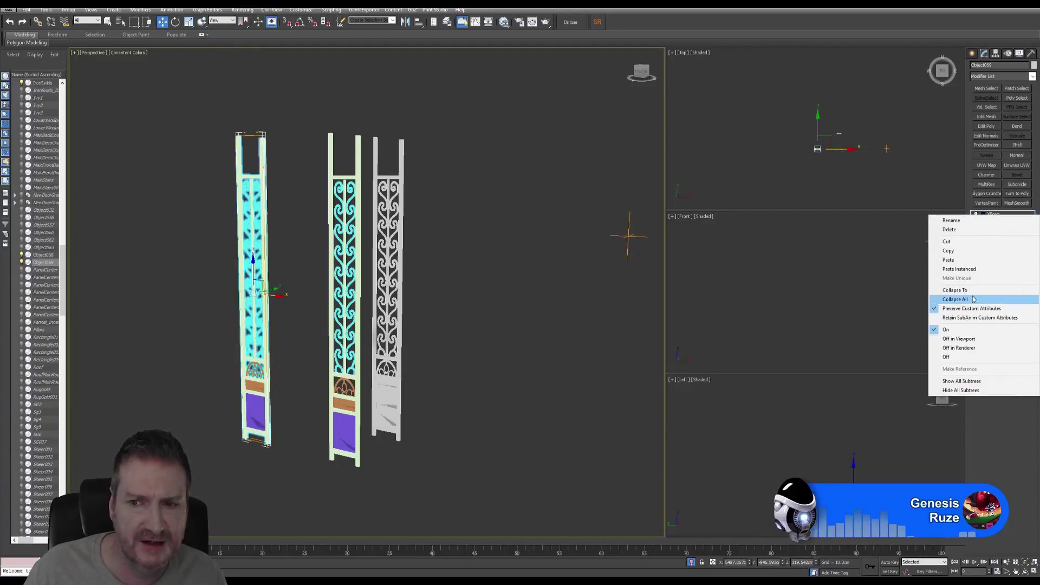
click(973, 299)
click(558, 314)
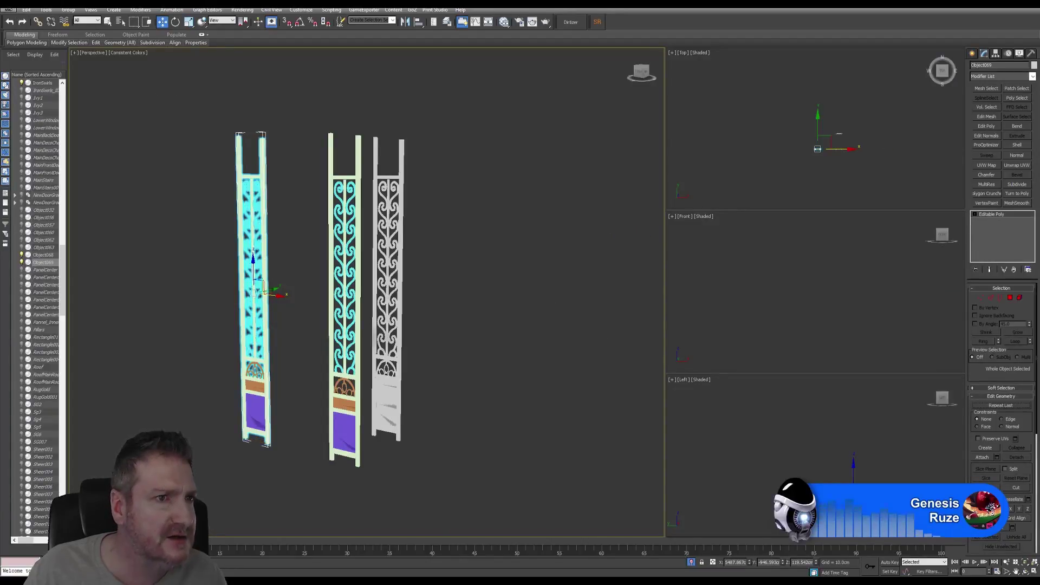
Export the selected panel copy as an FBX file named IronSwirls_R3 in the IronSwirls exports folder
click(8, 10)
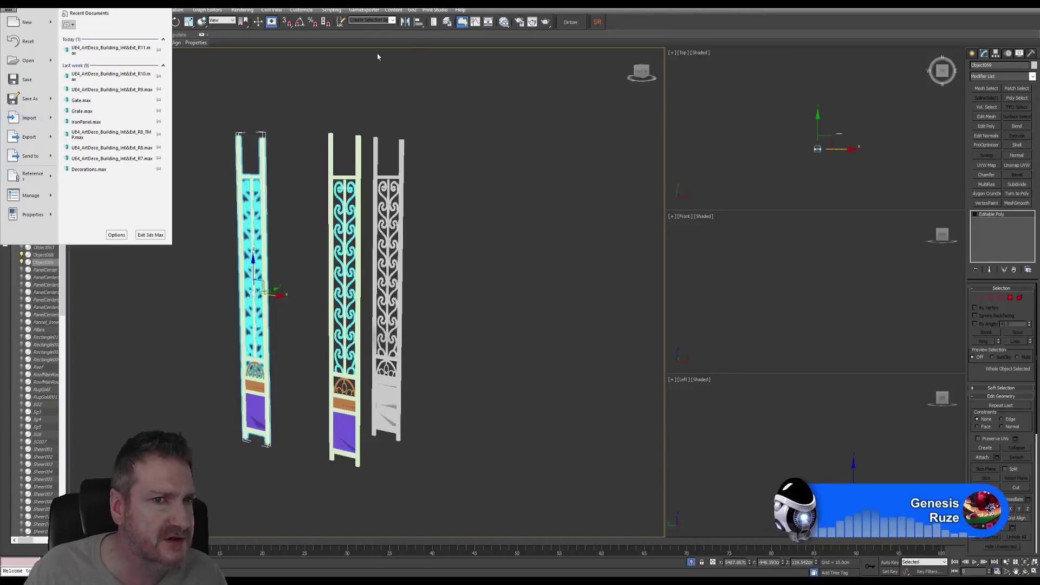
click(8, 9)
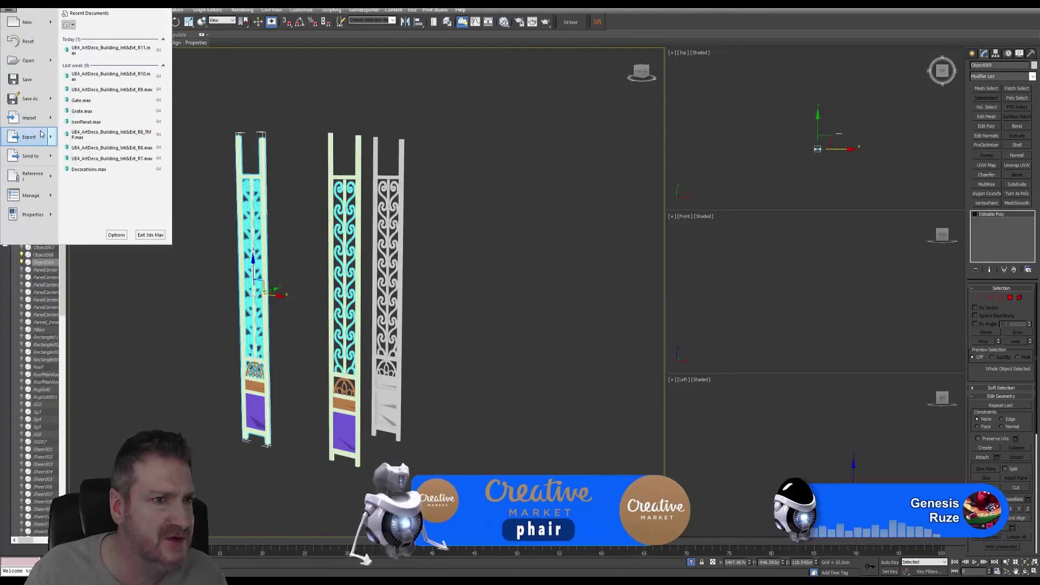
mouse_move(30, 137)
click(106, 78)
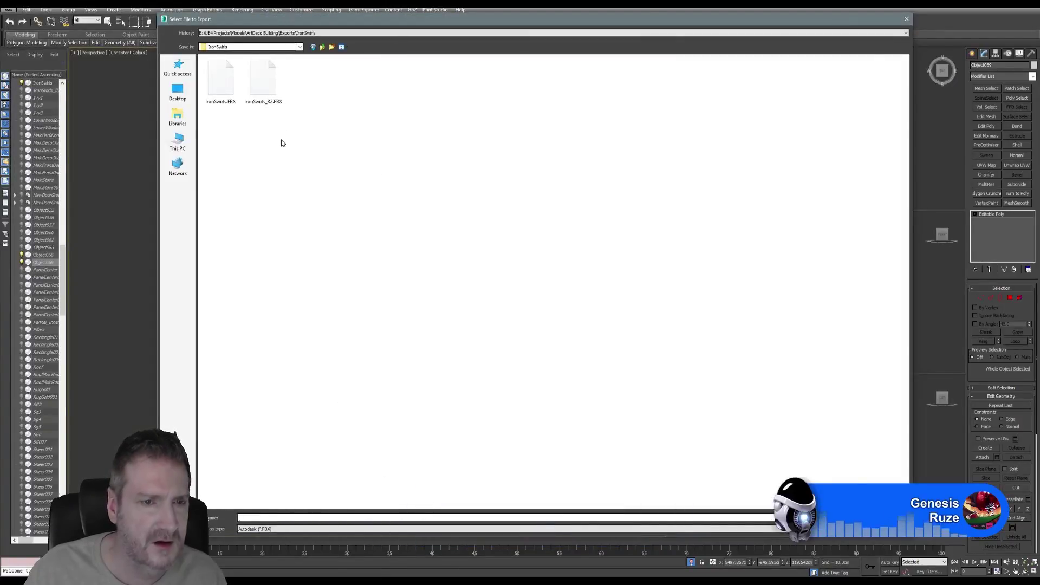
click(277, 98)
click(260, 517)
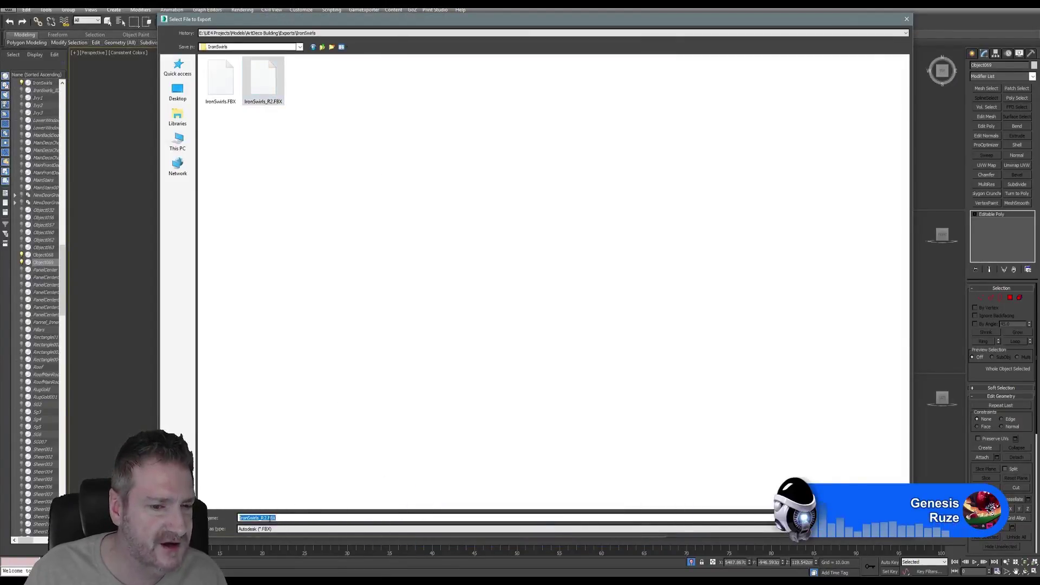
drag(264, 518, 353, 517)
text(3)
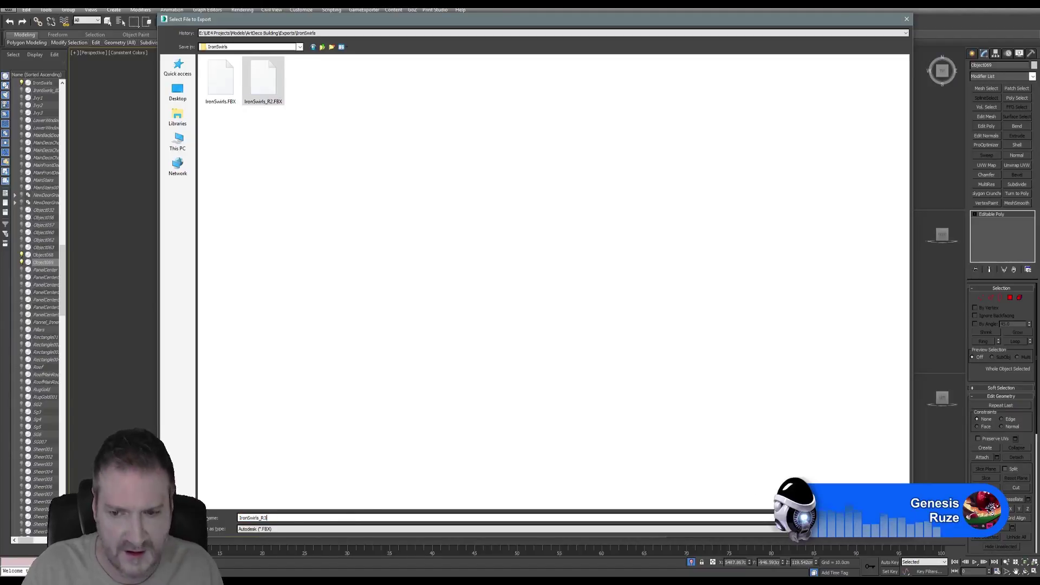
key(ctrl+a)
key(Return)
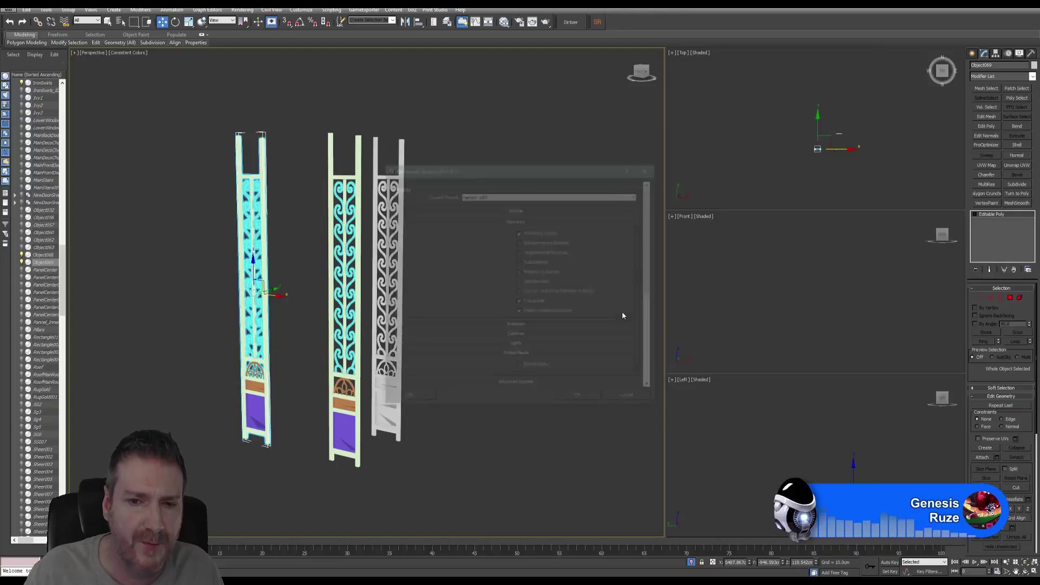
click(585, 398)
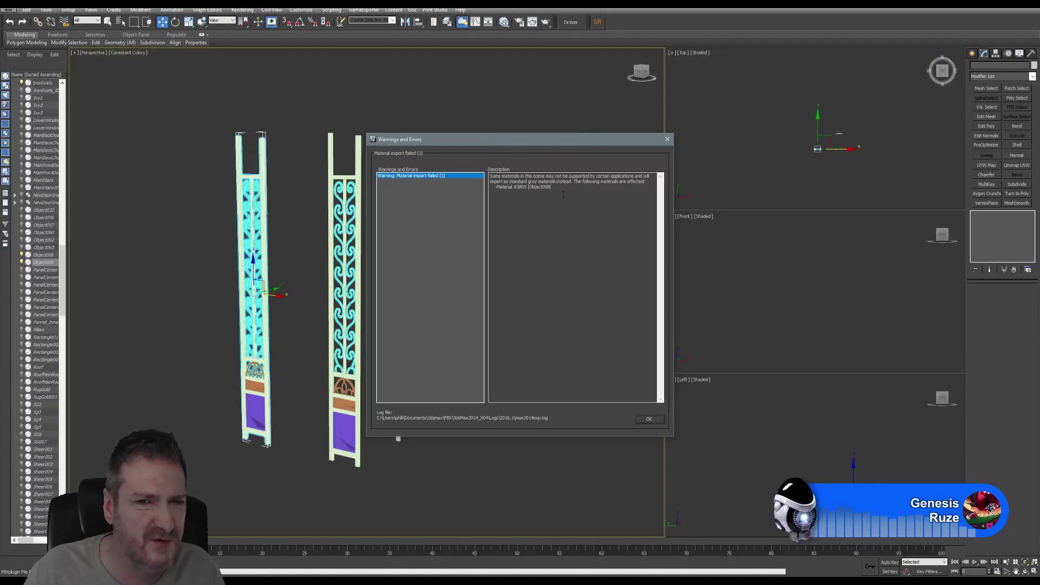
click(647, 418)
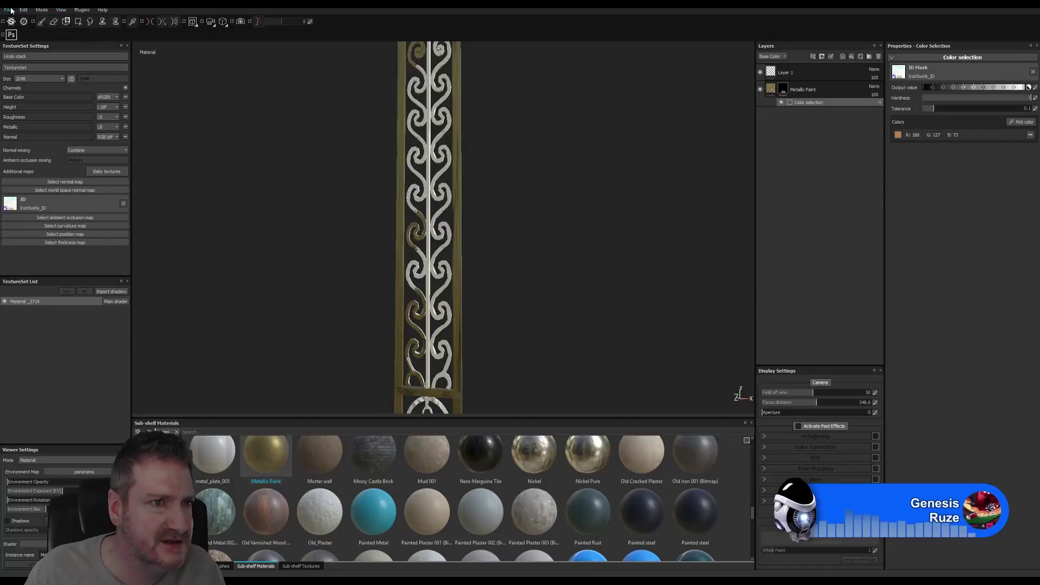
In Substance Painter, create a new Unreal Engine 4 project from IronSwirls_R3.FBX, importing IronSwirls_ID.jpg as its additional map
click(22, 10)
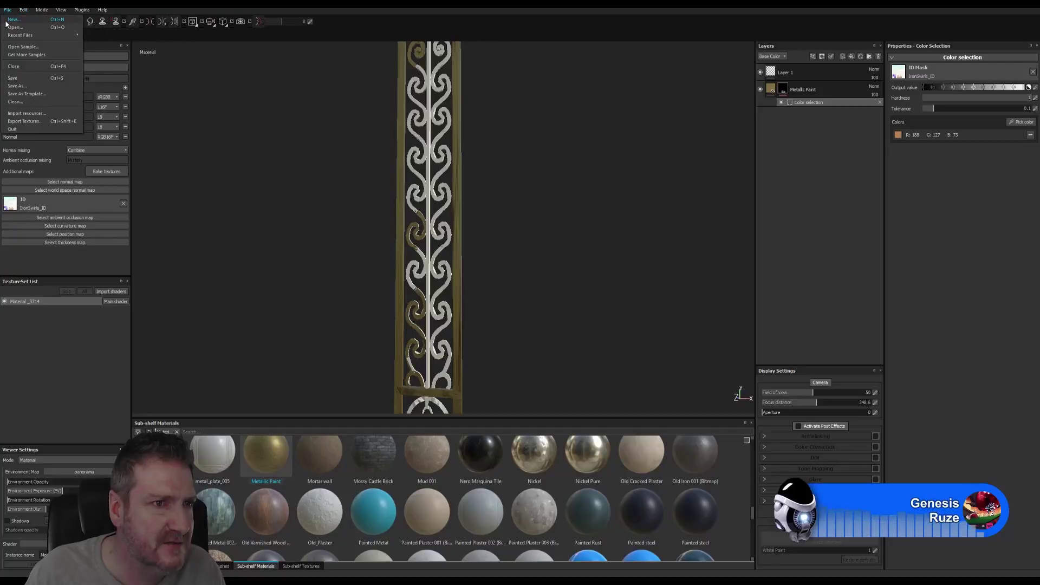
click(24, 19)
click(497, 303)
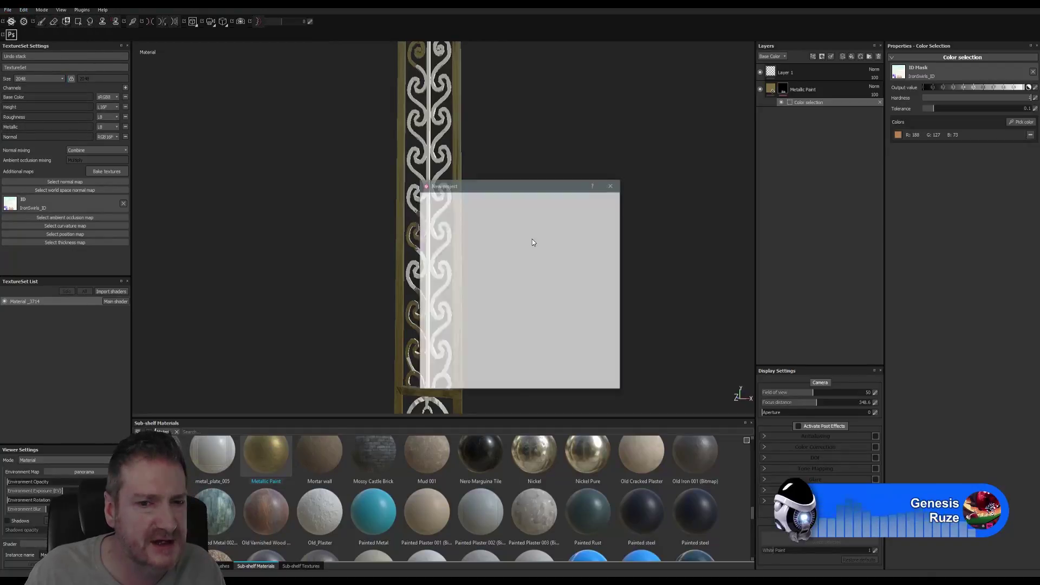
click(588, 213)
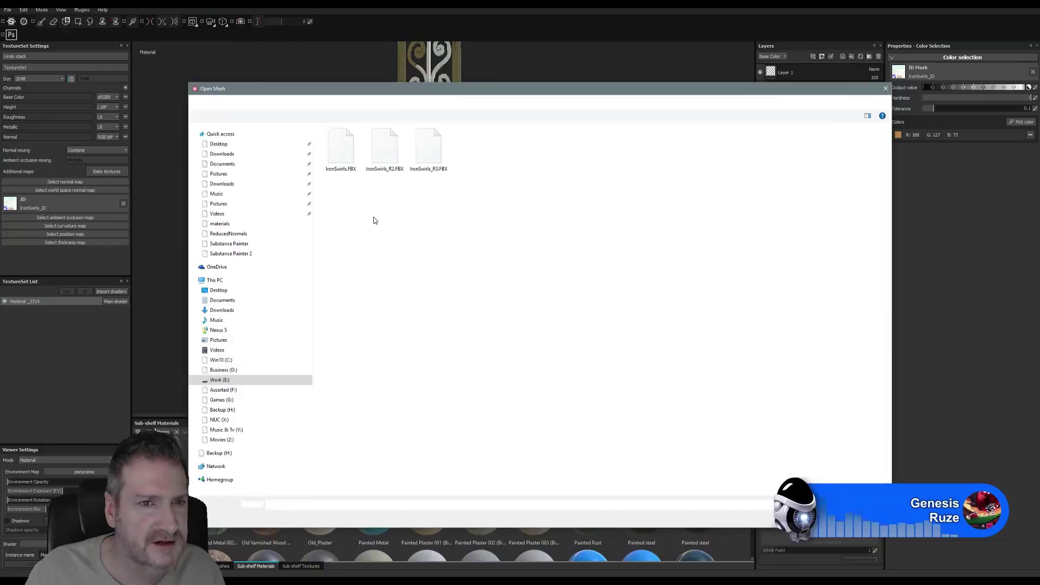
double_click(429, 148)
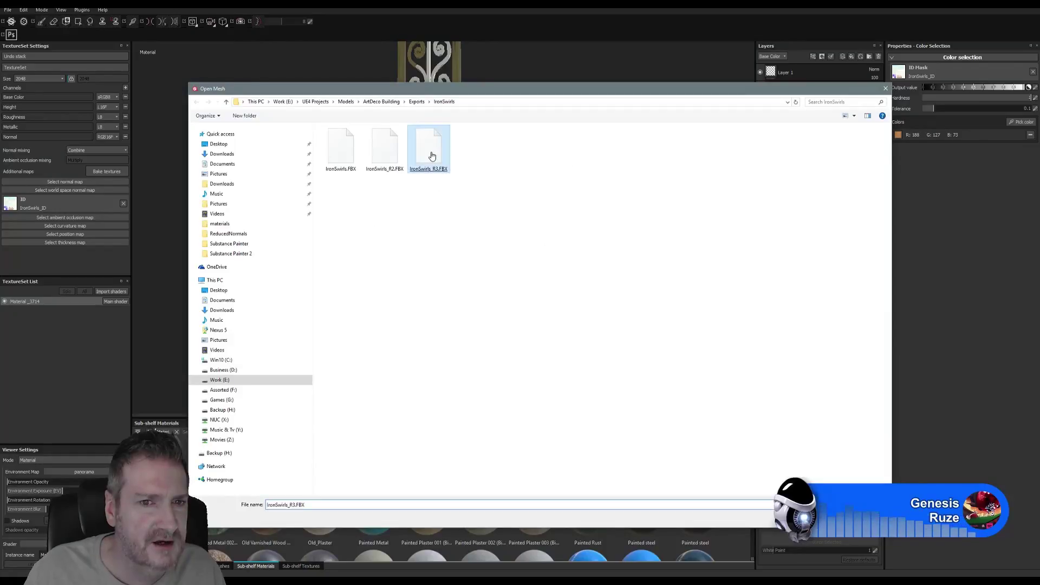
click(549, 265)
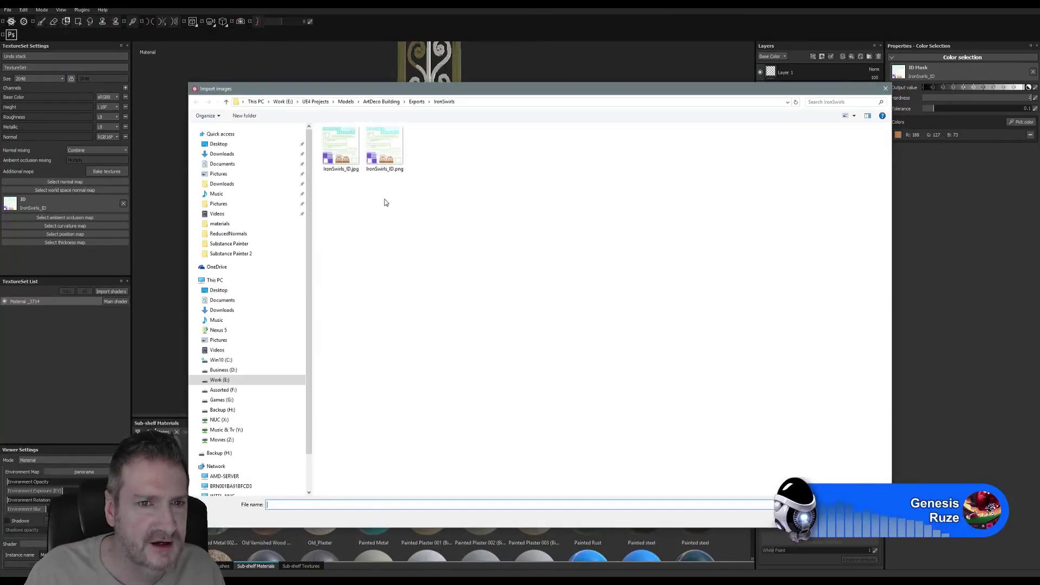
double_click(349, 157)
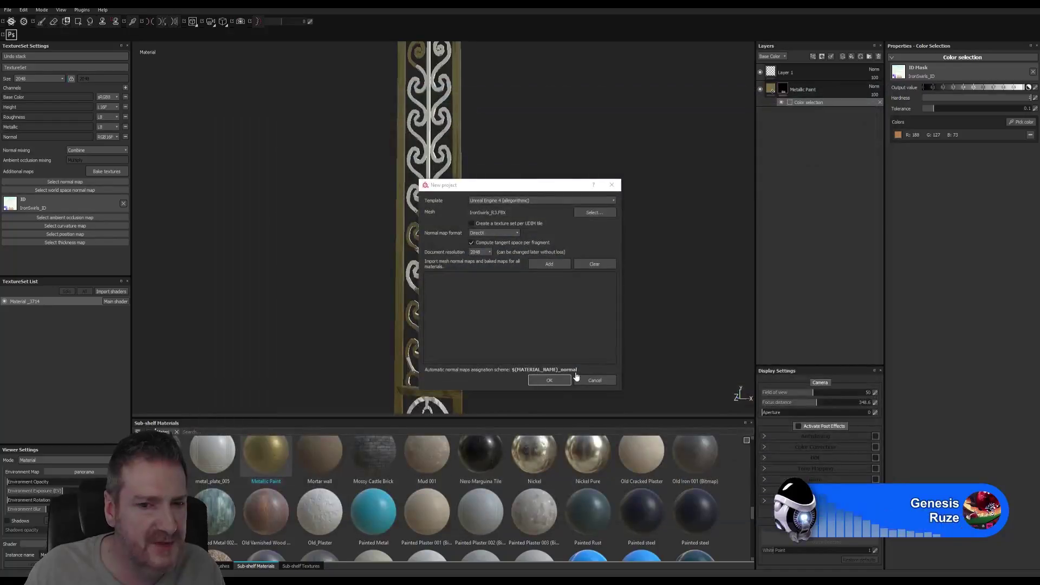
click(547, 379)
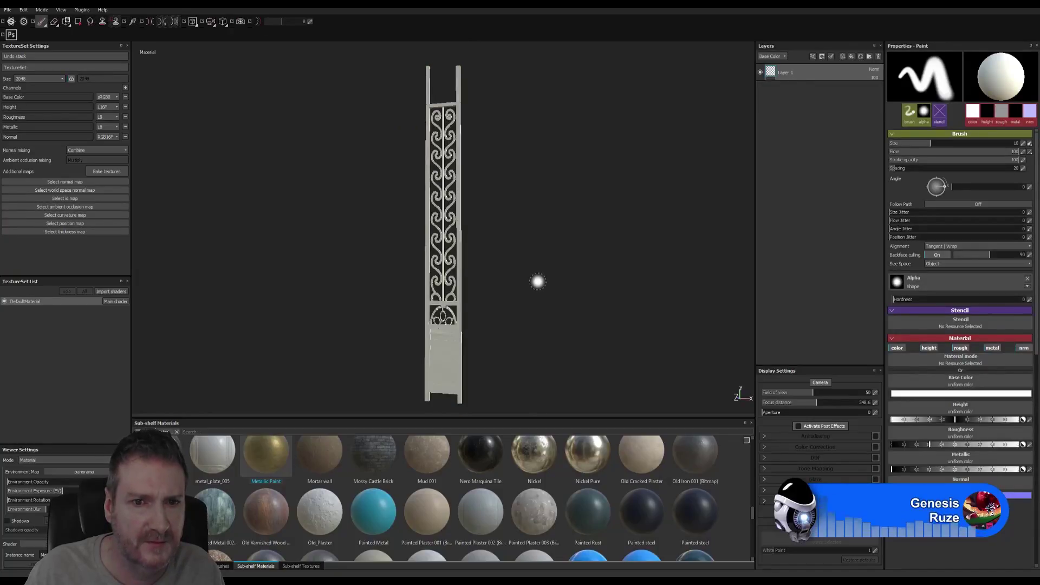
Assign the imported IronSwirls_ID map to the ID slot of the new project's texture set
alt+drag(524, 257, 499, 264)
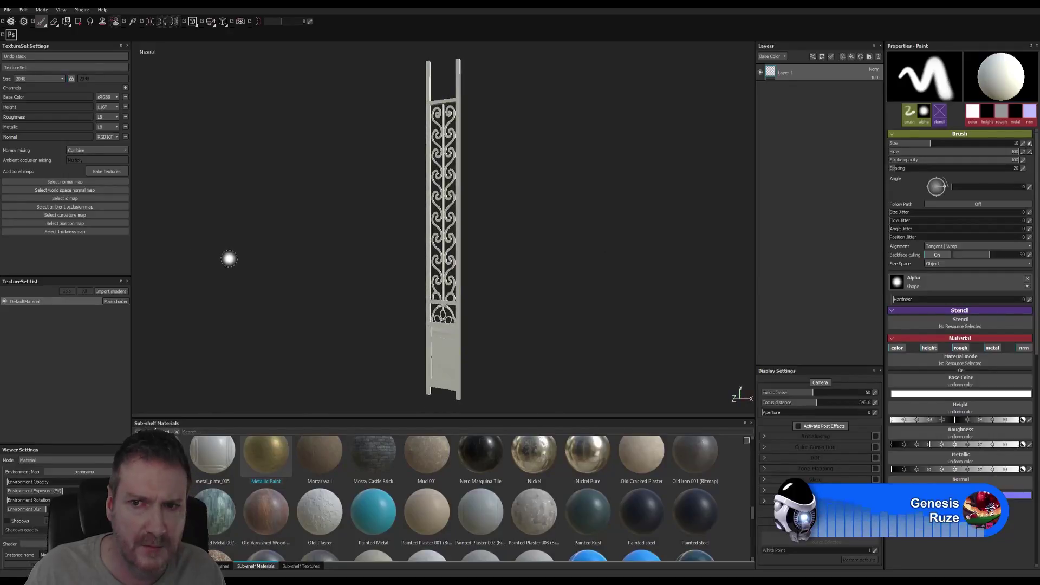
click(74, 196)
click(86, 219)
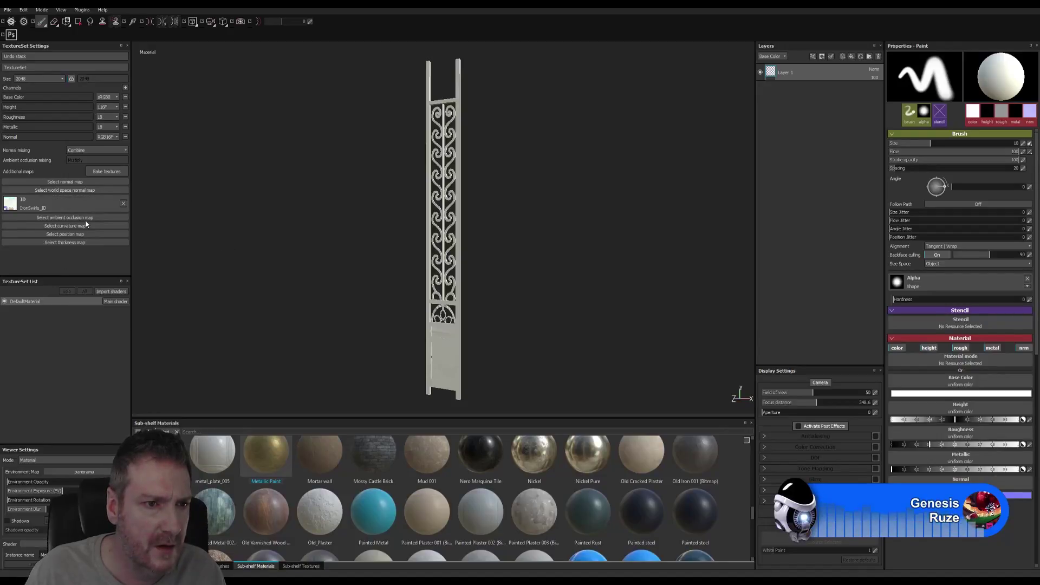
Add the Metallic Paint material as a fill layer and give it a mask with color selection
mouse_move(268, 463)
mouse_down()
mouse_move(755, 155)
mouse_move(817, 74)
mouse_up()
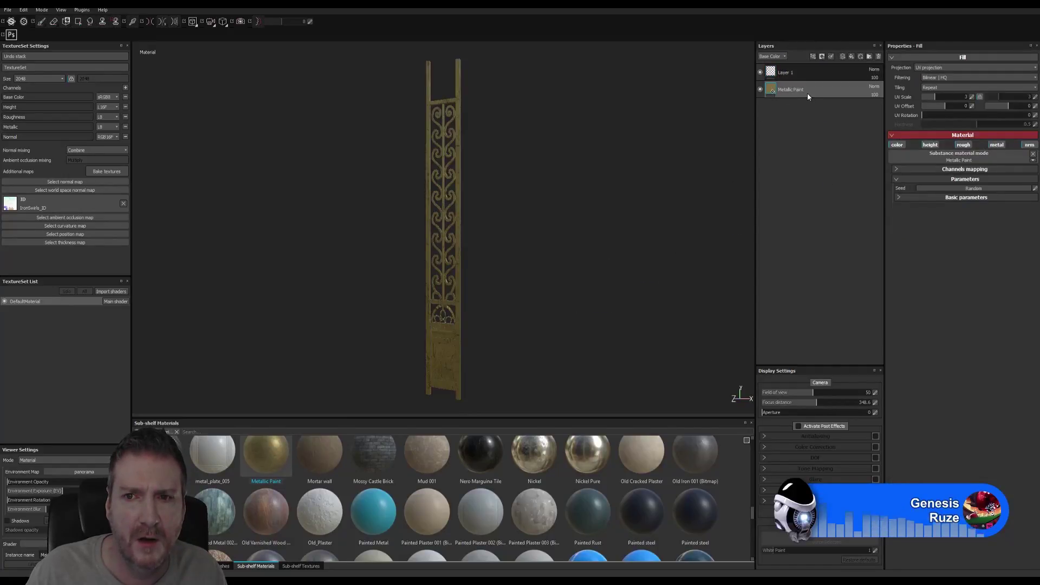
right_click(807, 96)
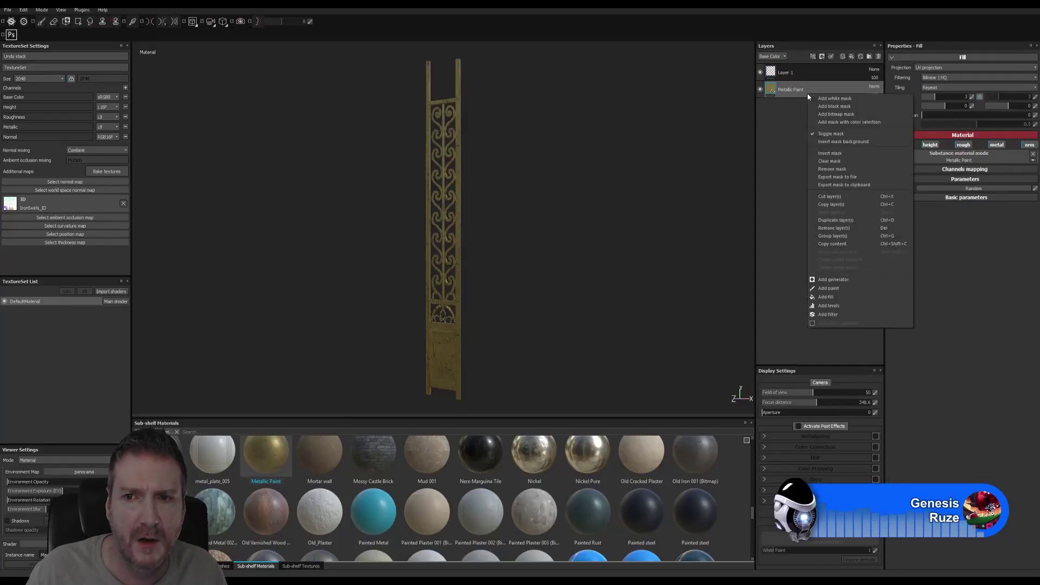
click(849, 122)
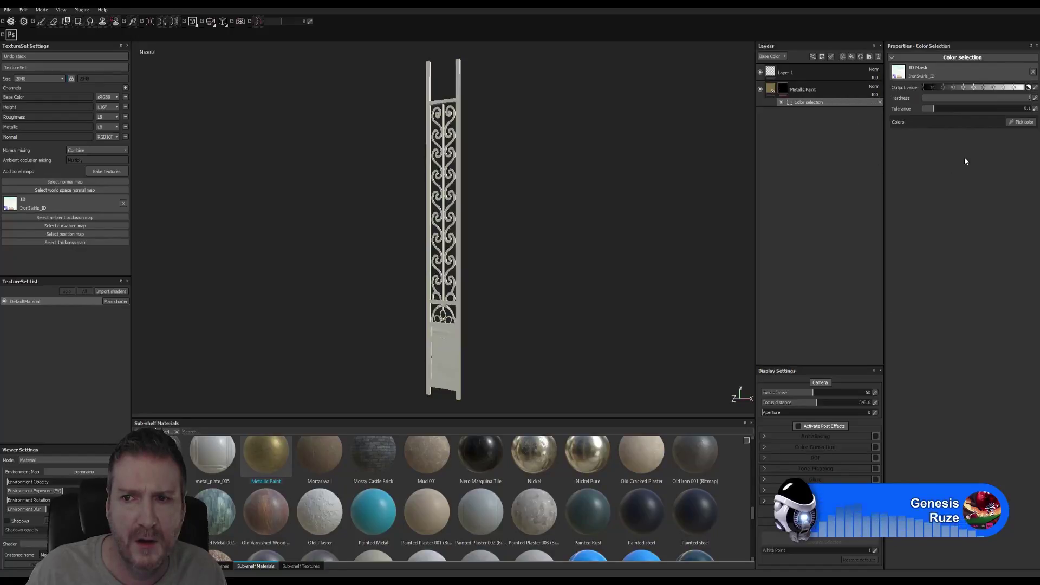
Pick the orange ID color of the arch and the plate below it for the Metallic Paint mask
click(1017, 124)
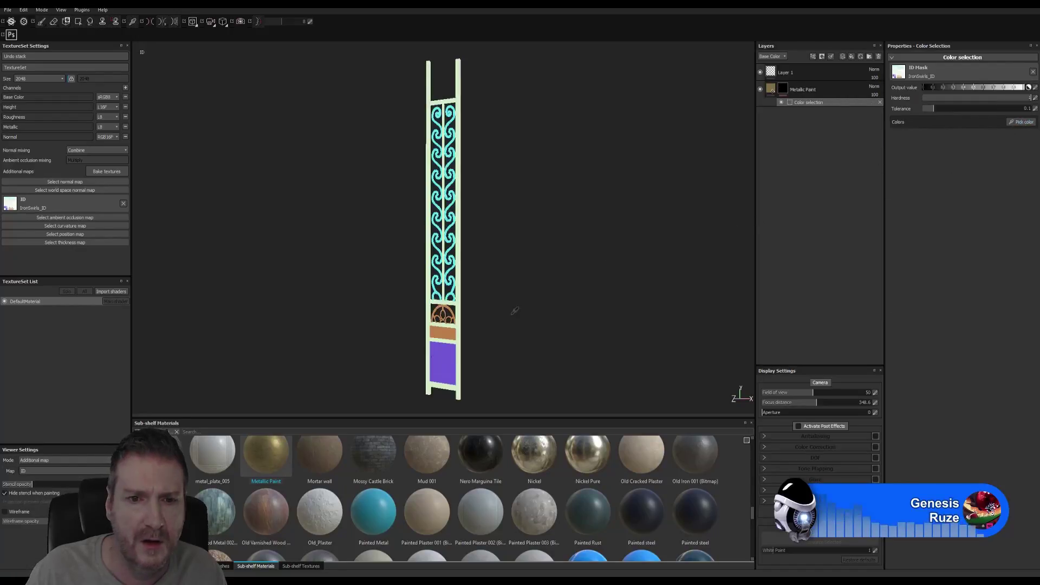
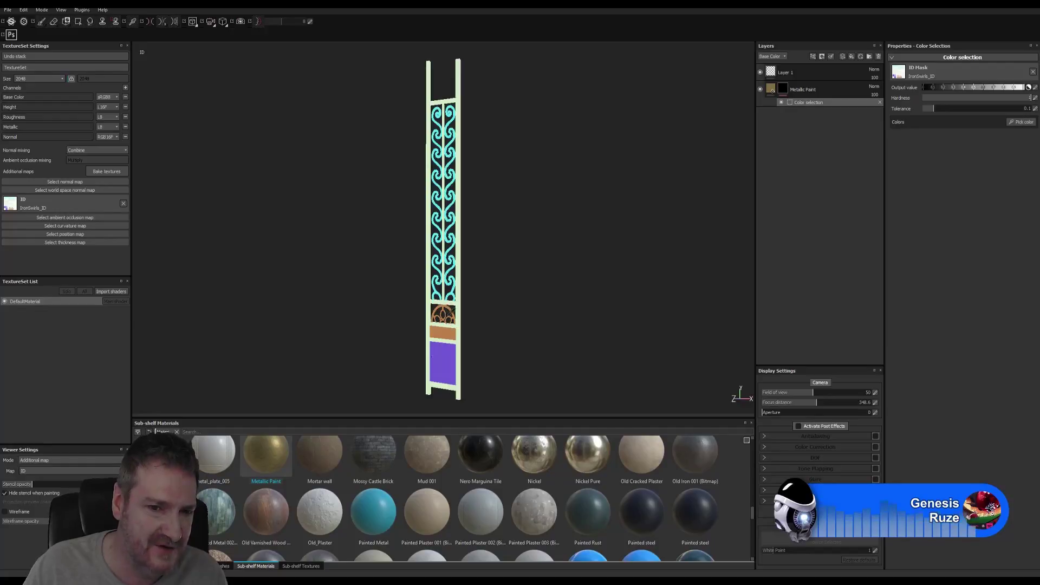
click(446, 333)
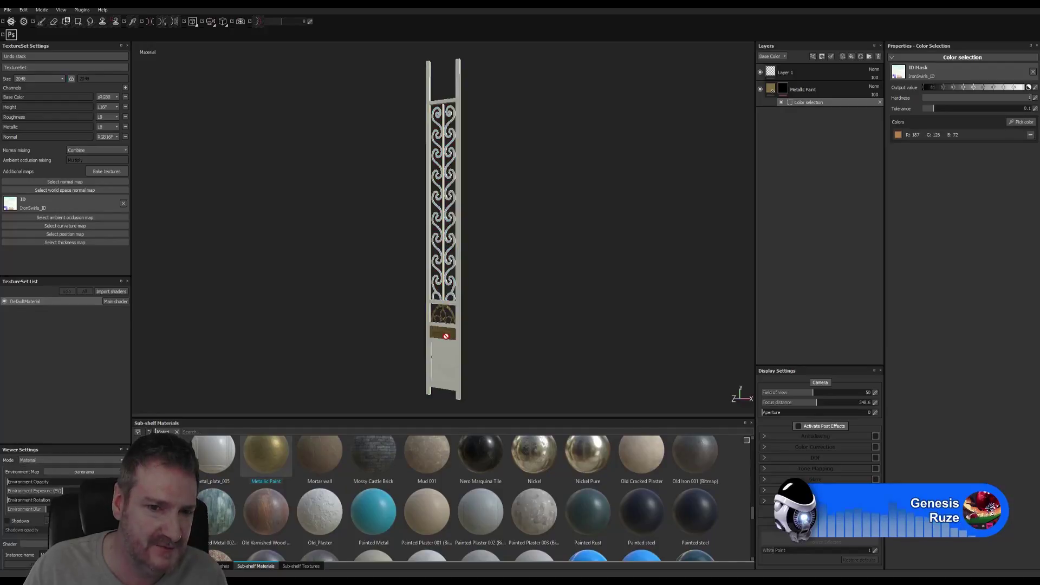
alt+right_drag(475, 347, 574, 339)
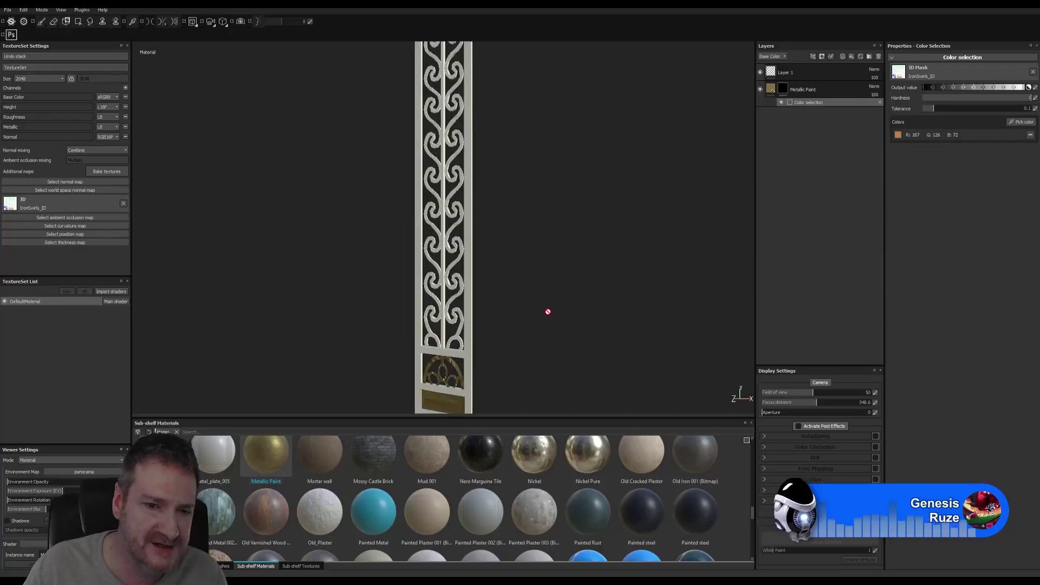
alt+middle_drag(547, 312, 546, 235)
alt+drag(358, 296, 885, 278)
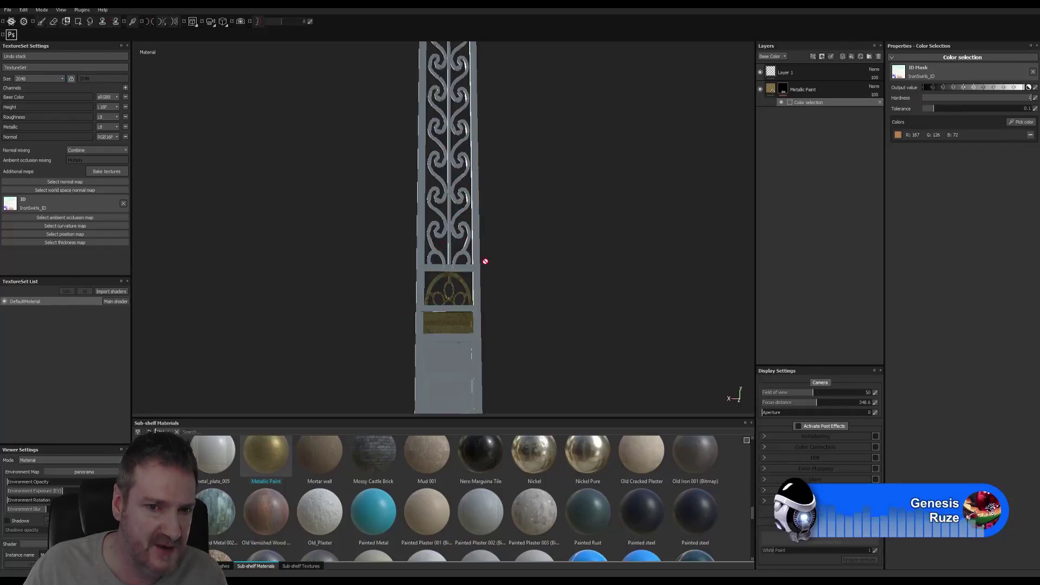
Remove the empty Layer 1 from the layer stack
click(798, 76)
right_click(797, 76)
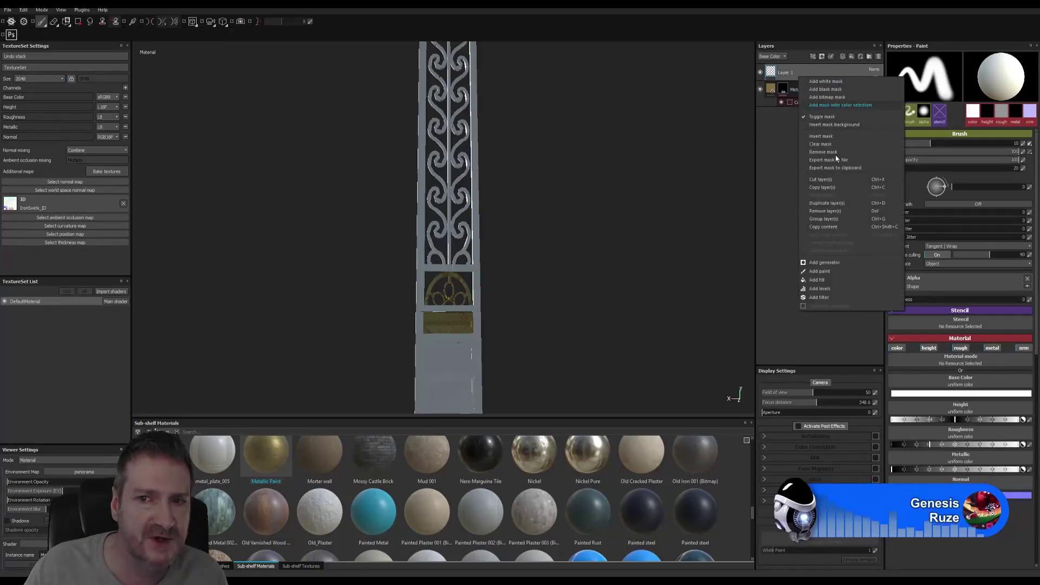
click(837, 212)
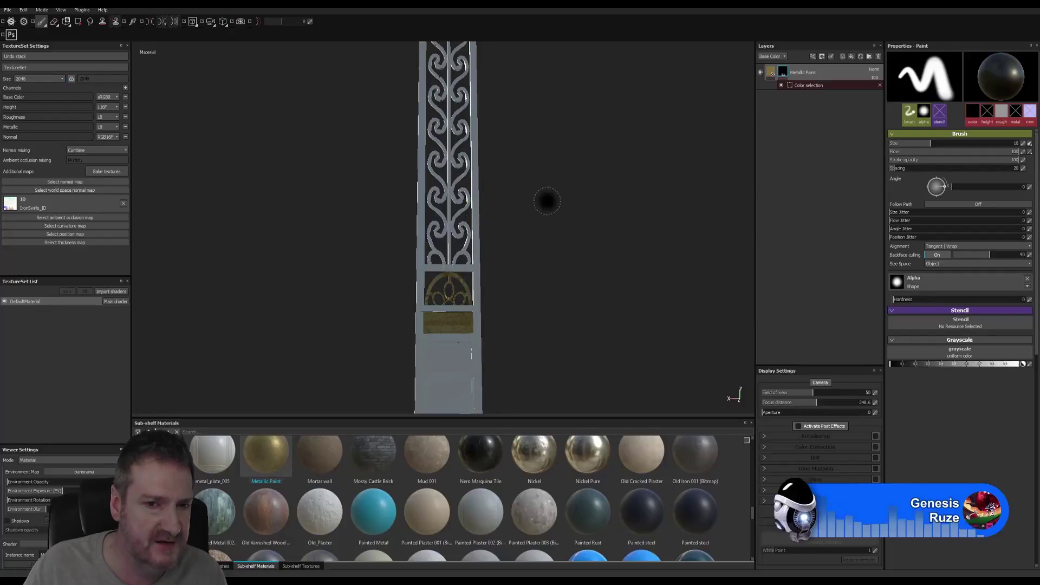
Switch to 3ds Max to compare the grey panel with its ID-colored copies, and return to Substance Painter
key(alt+Tab)
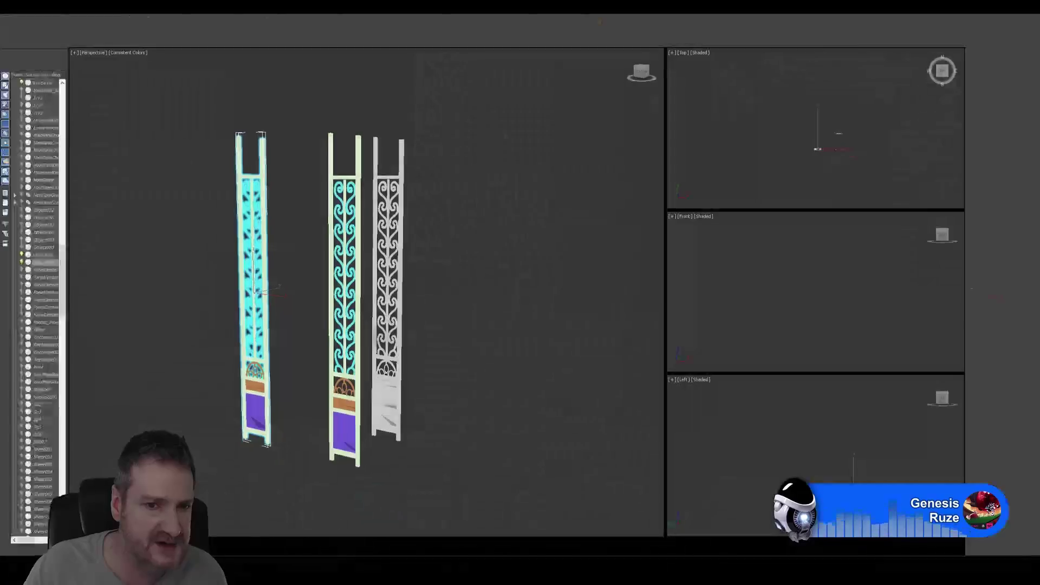
click(395, 202)
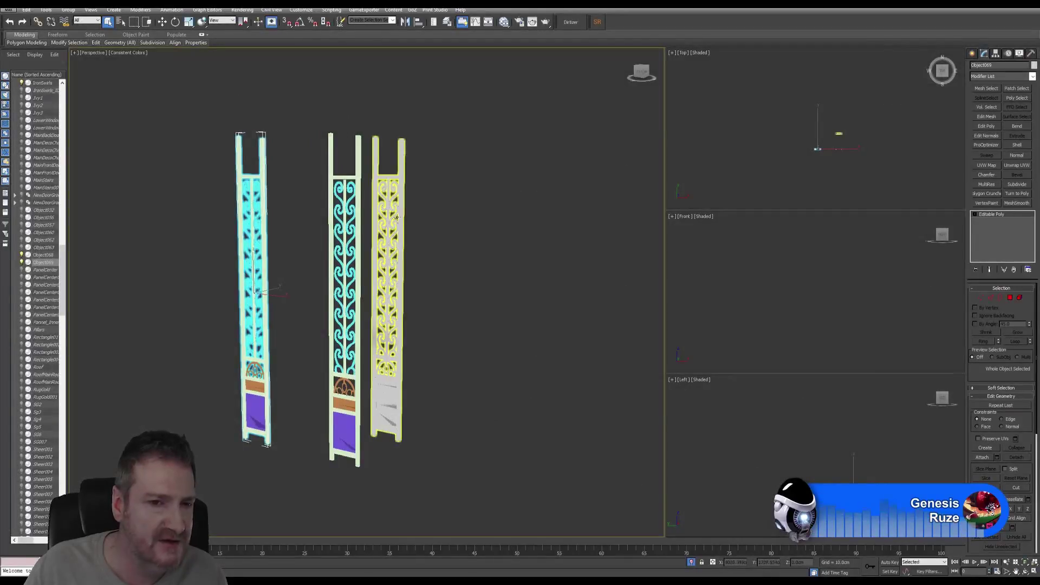
click(347, 336)
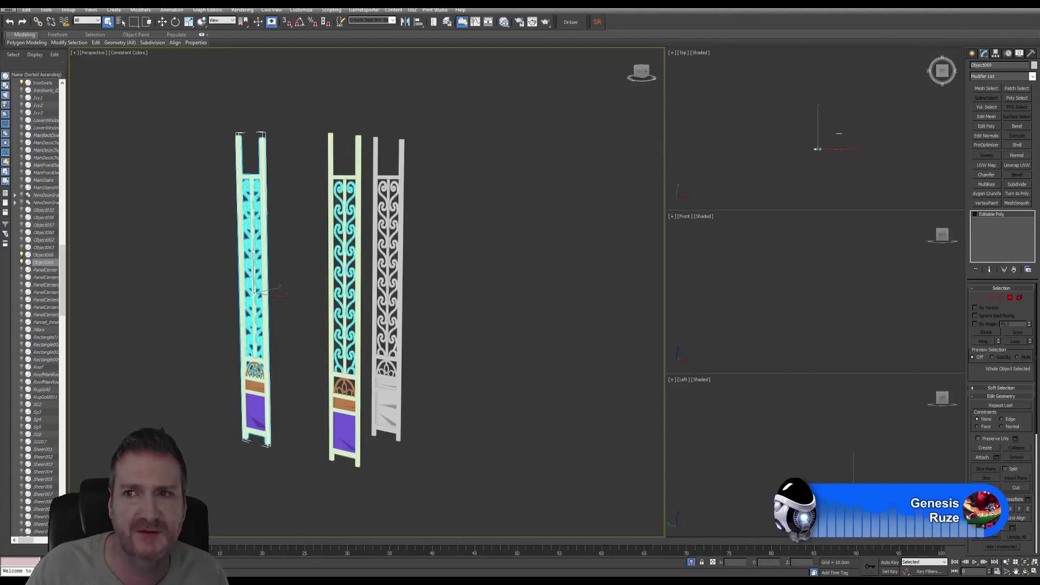
key(alt+Tab)
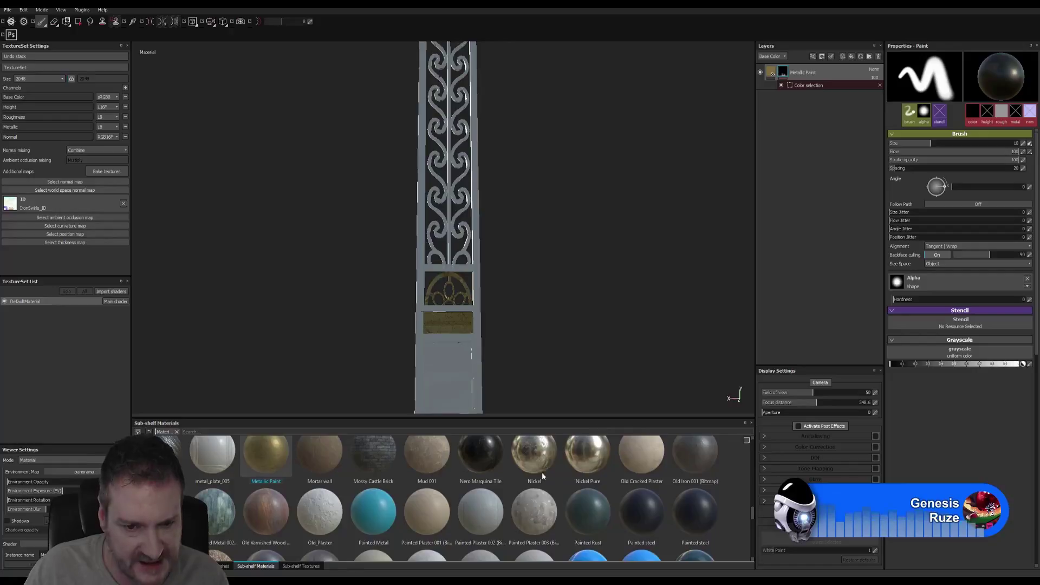
Add the Rusty Iron material as a fill layer above Metallic Paint
mouse_move(570, 497)
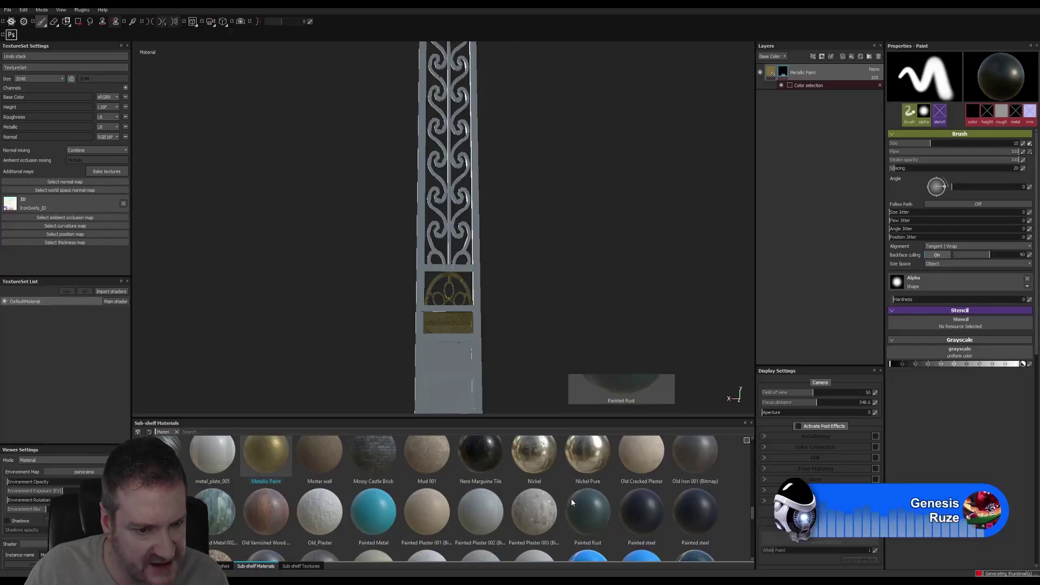
scroll(572, 502, down, 3)
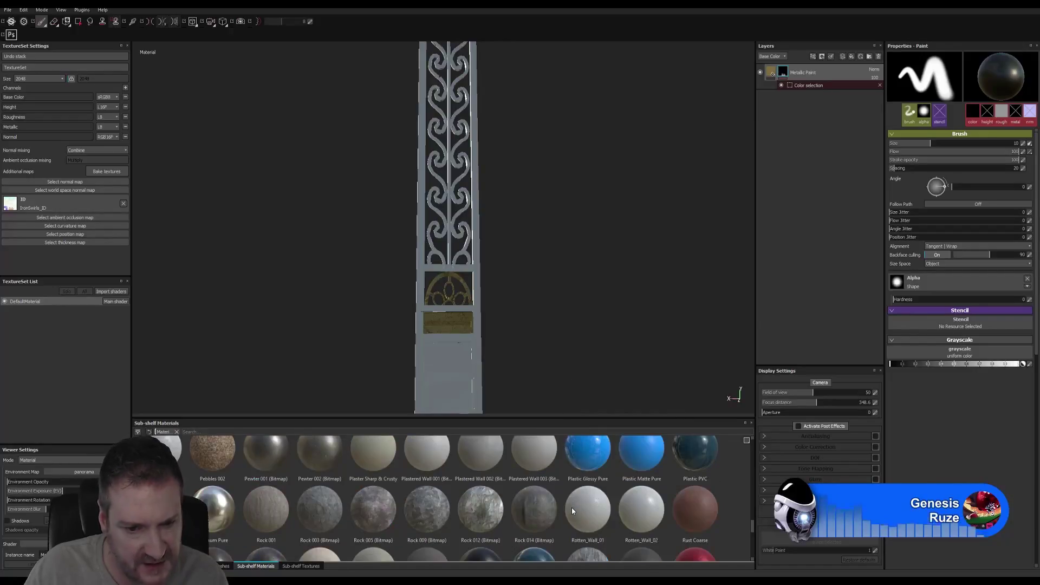
scroll(572, 510, down, 2)
scroll(572, 509, down, 2)
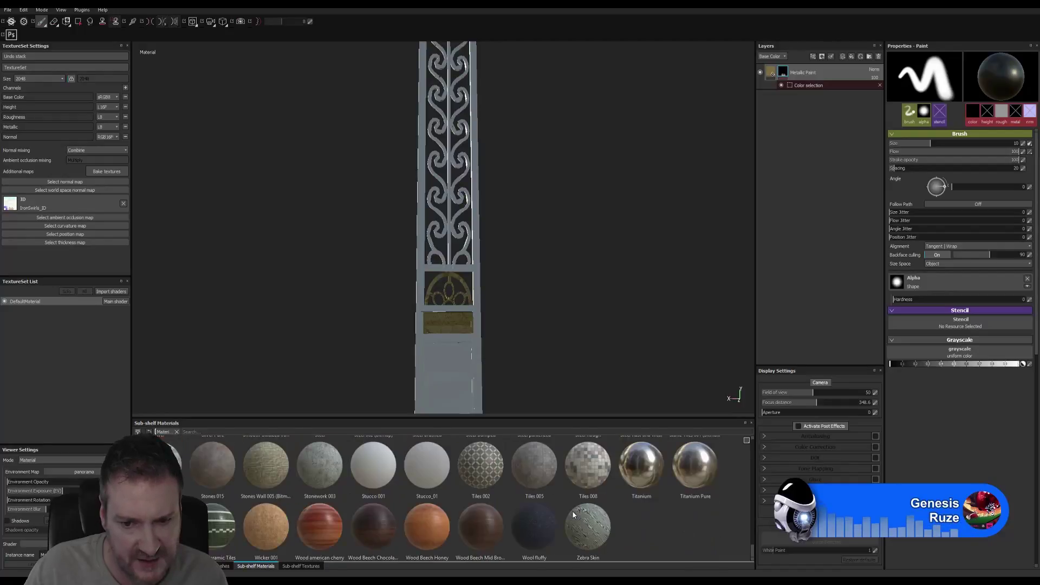
scroll(216, 533, up, 2)
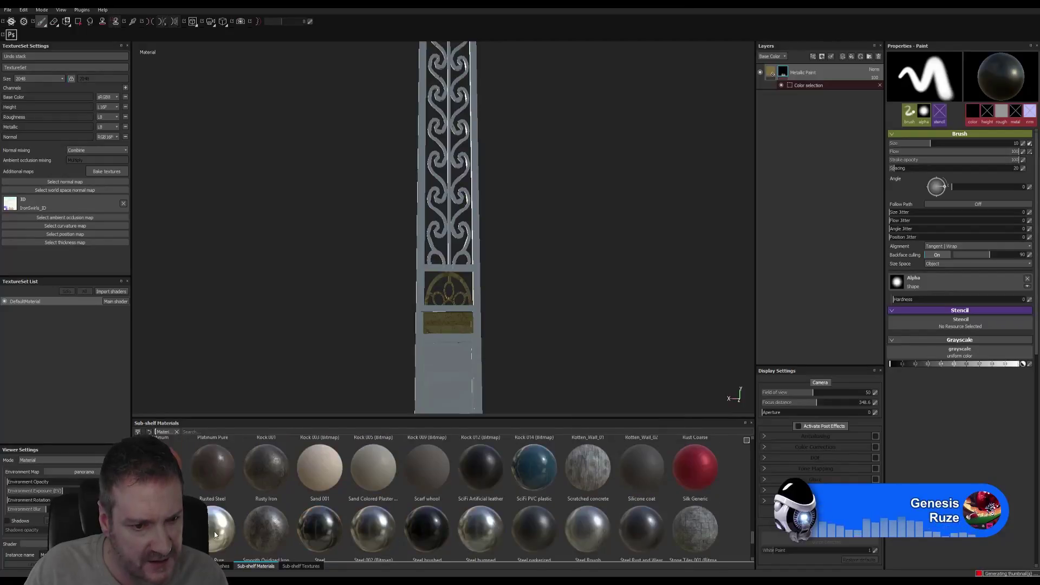
mouse_move(265, 467)
mouse_down()
mouse_move(393, 407)
mouse_move(747, 186)
mouse_move(813, 97)
mouse_move(811, 58)
mouse_up()
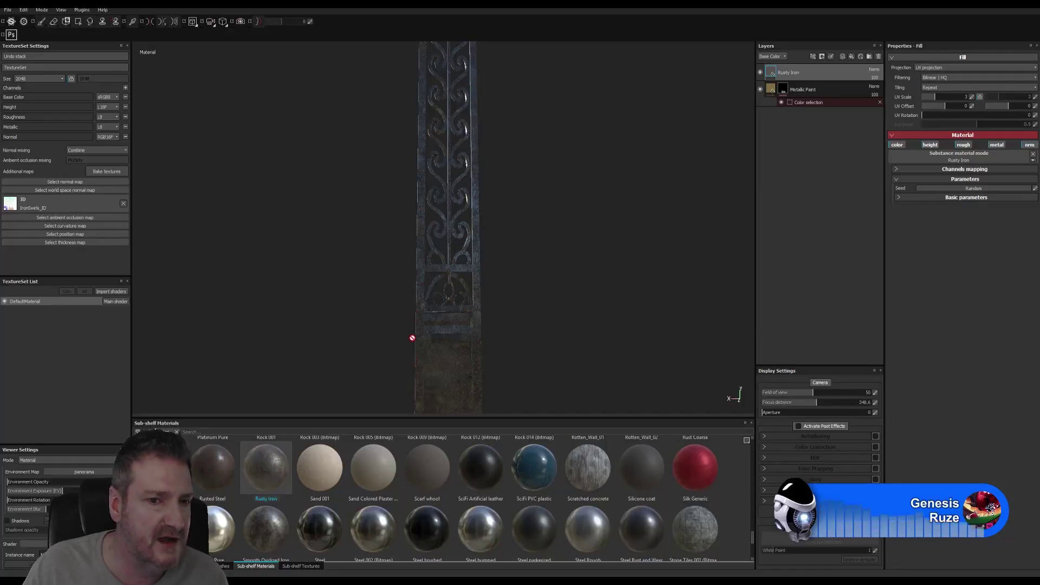
Give the Rusty Iron layer a color selection mask using the pale green ID color of the panel frame
right_click(803, 73)
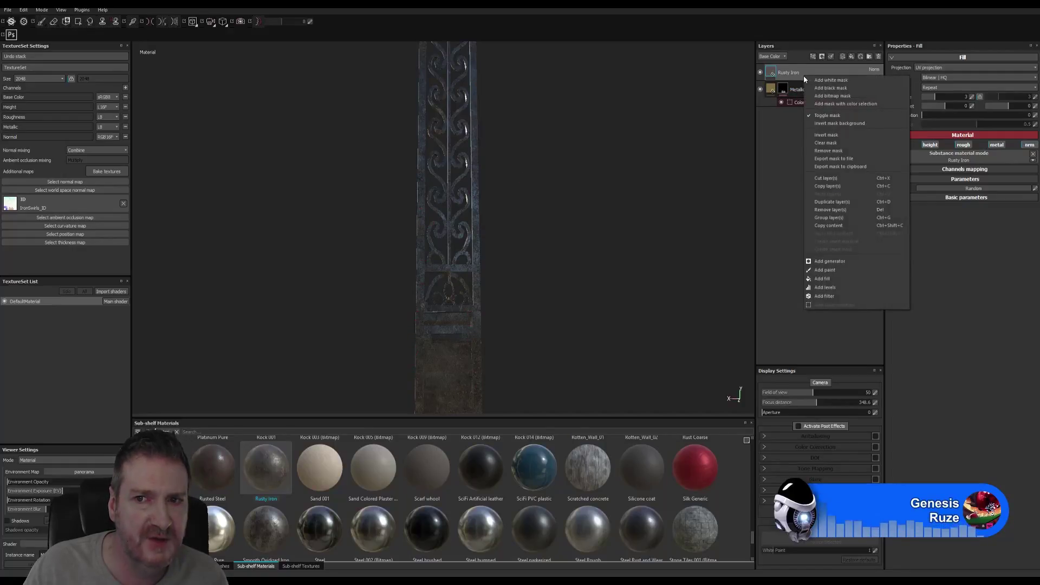
click(842, 101)
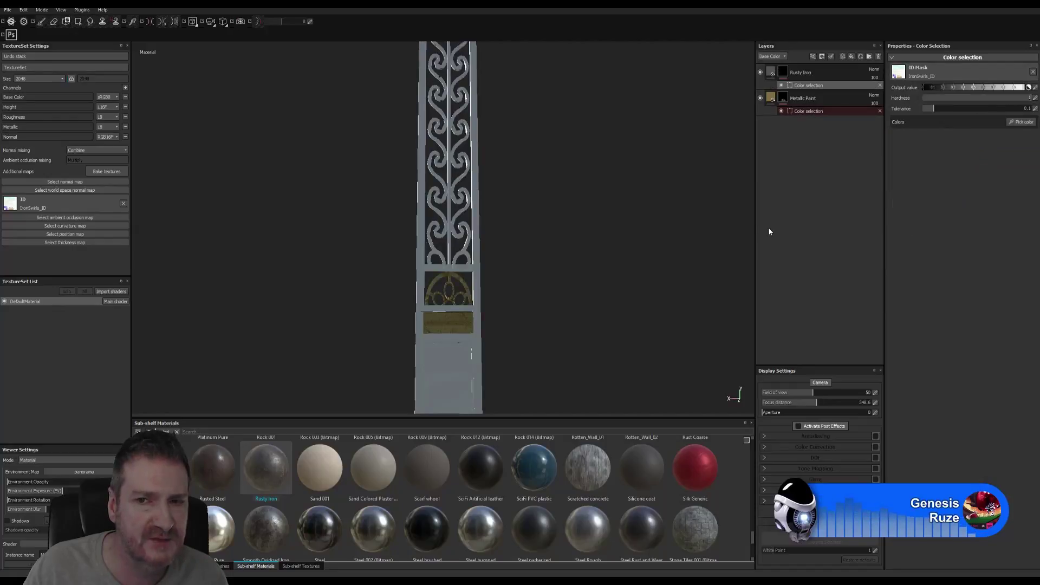
click(1018, 124)
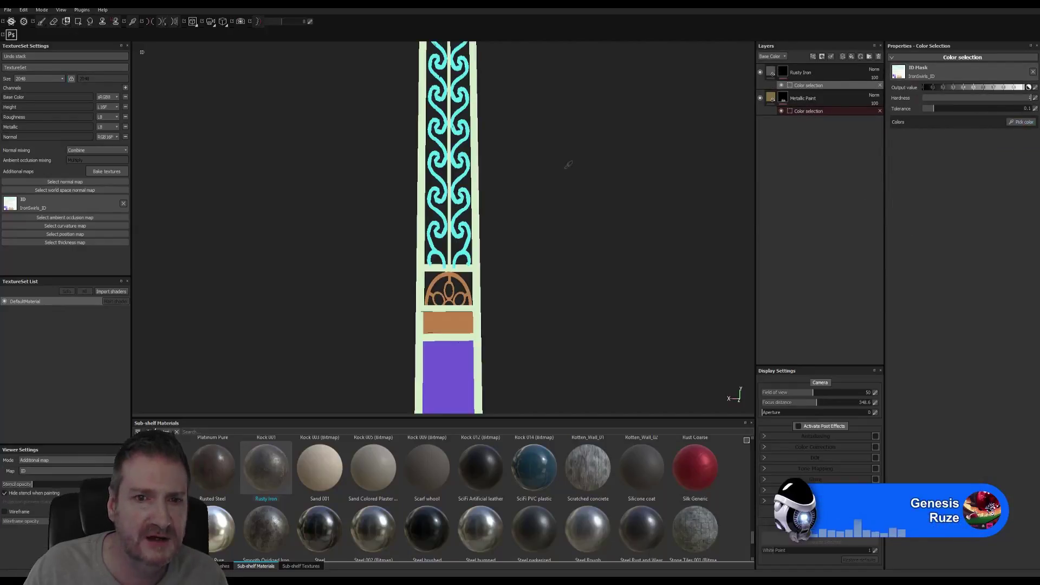
click(476, 195)
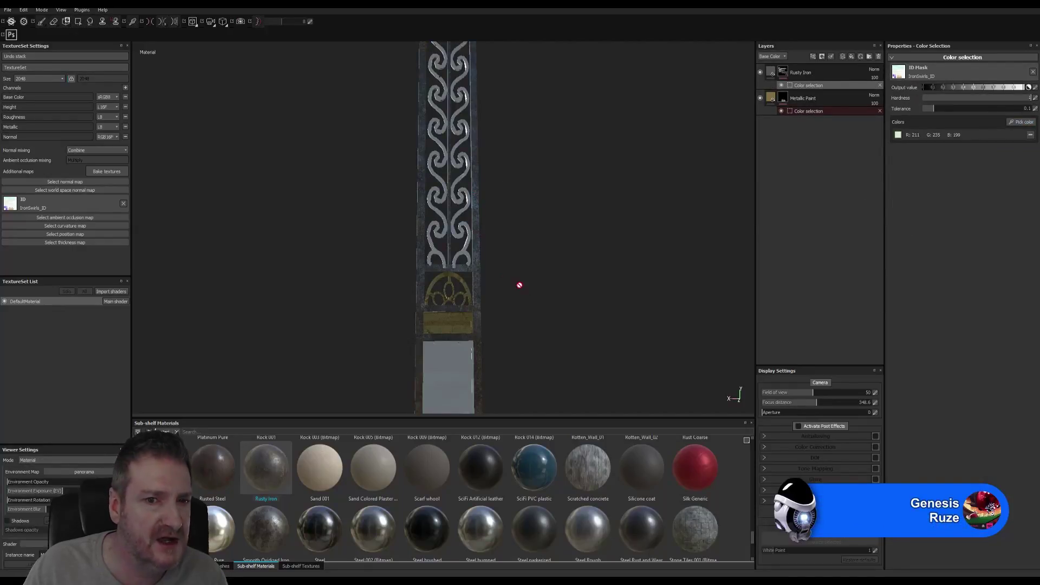
alt+drag(529, 295, 580, 263)
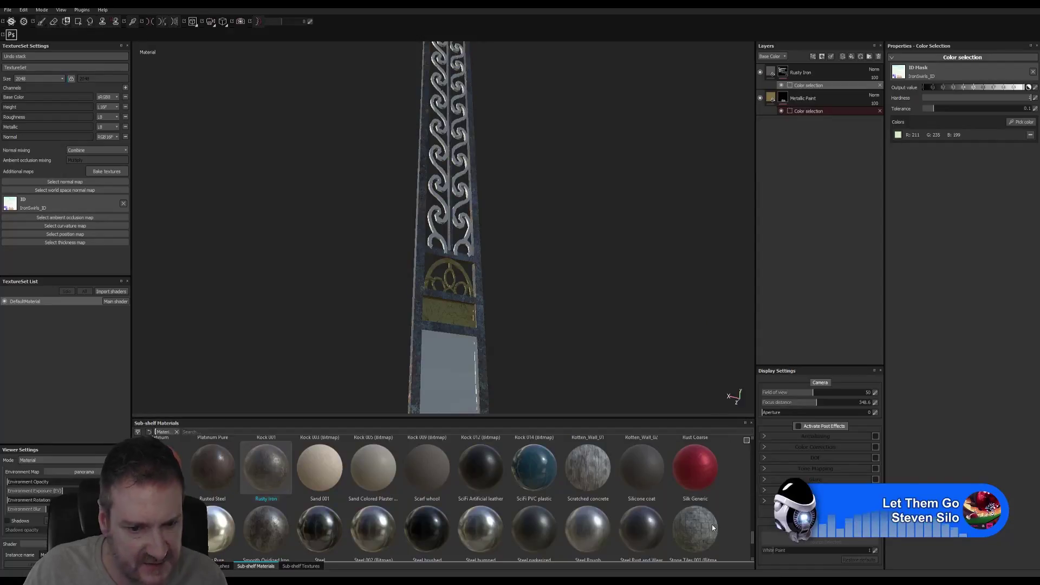
Add the Smooth Oxidized Iron material as a fill layer above Rusty Iron
scroll(712, 520, down, 2)
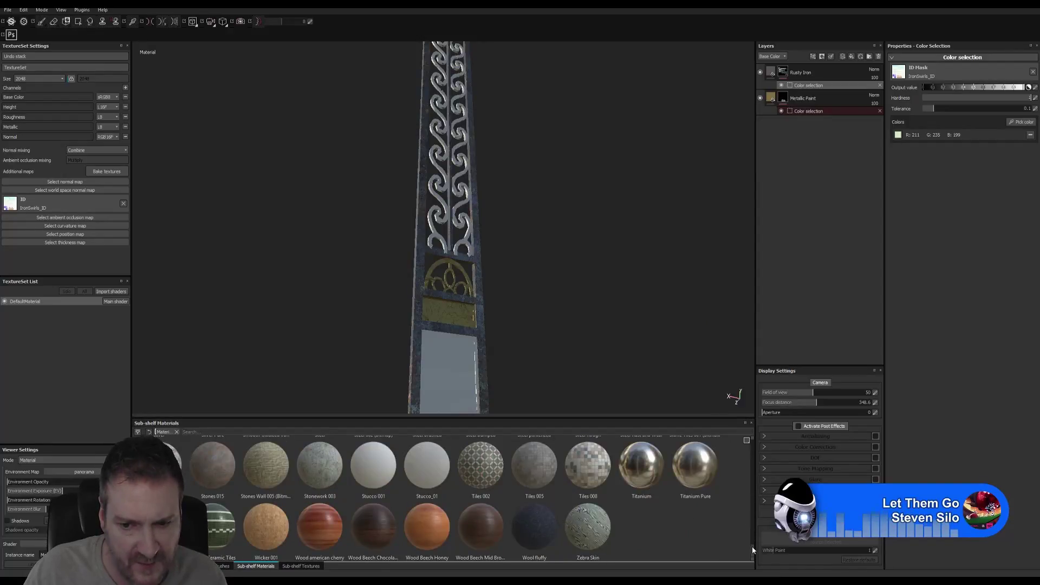
scroll(752, 546, up, 2)
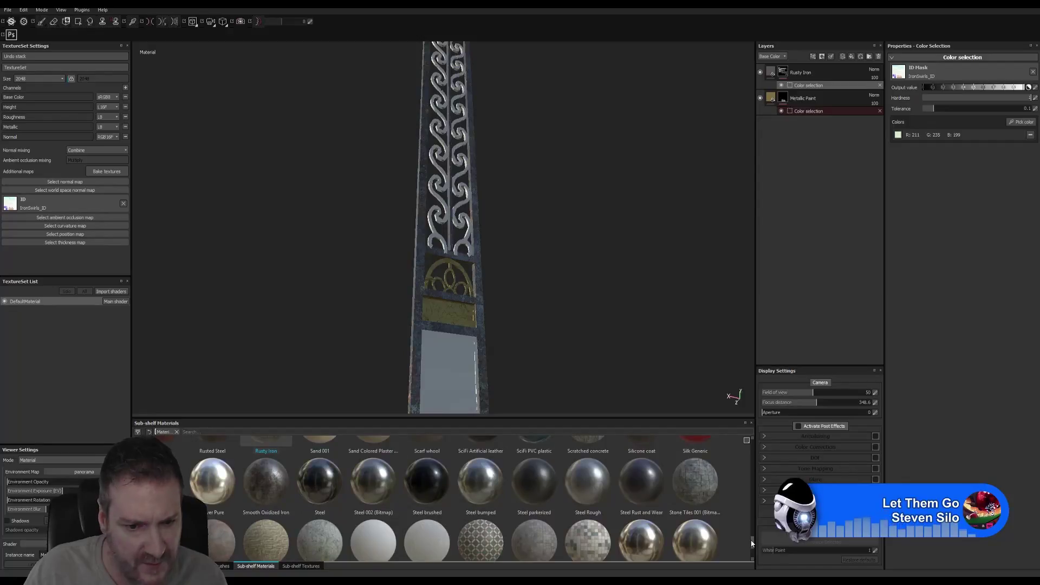
click(265, 487)
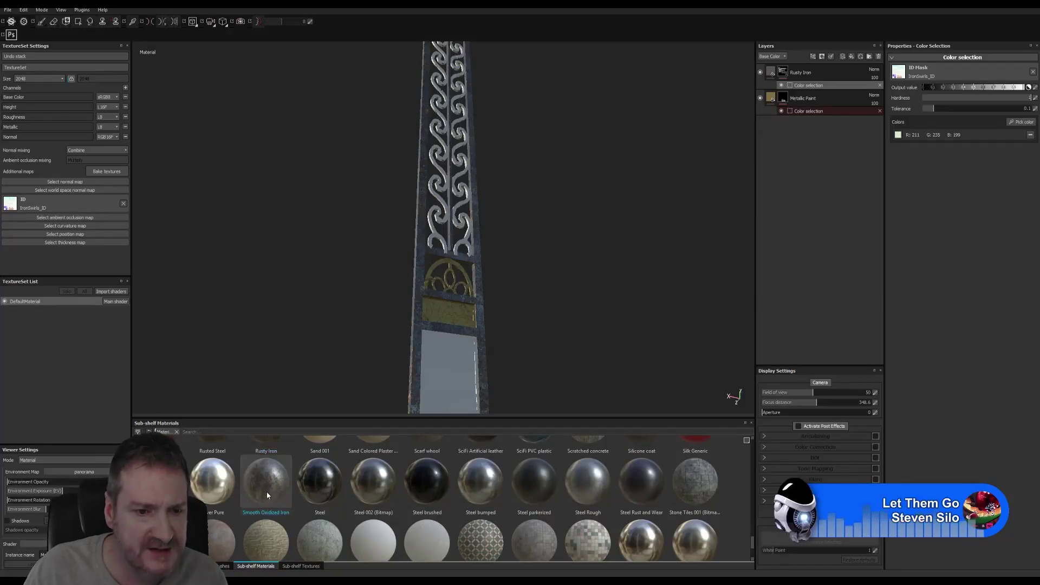
drag(742, 265, 811, 71)
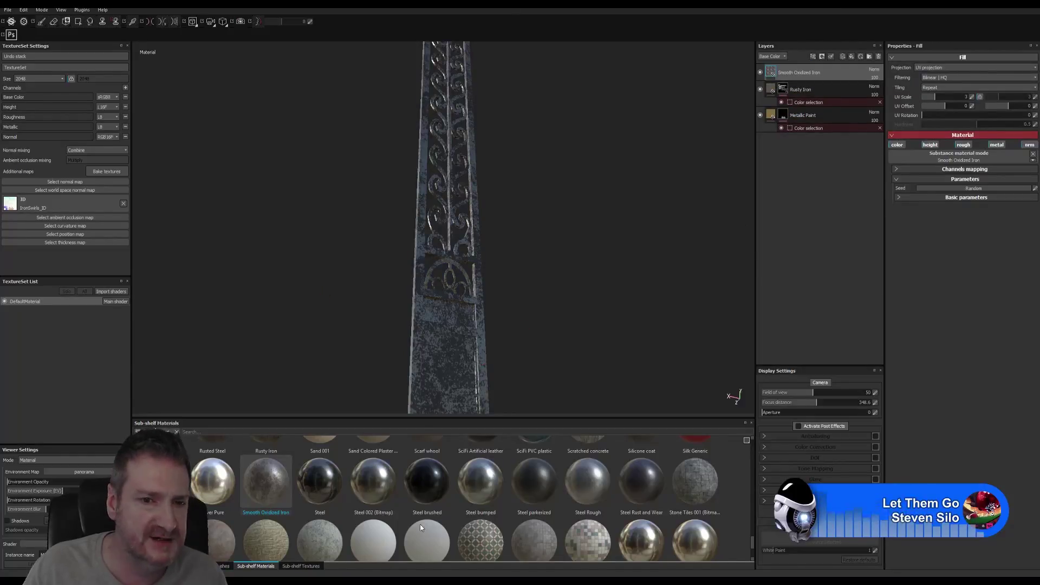
Give the Smooth Oxidized Iron layer a color selection mask using the cyan ID color of the swirls
right_click(810, 78)
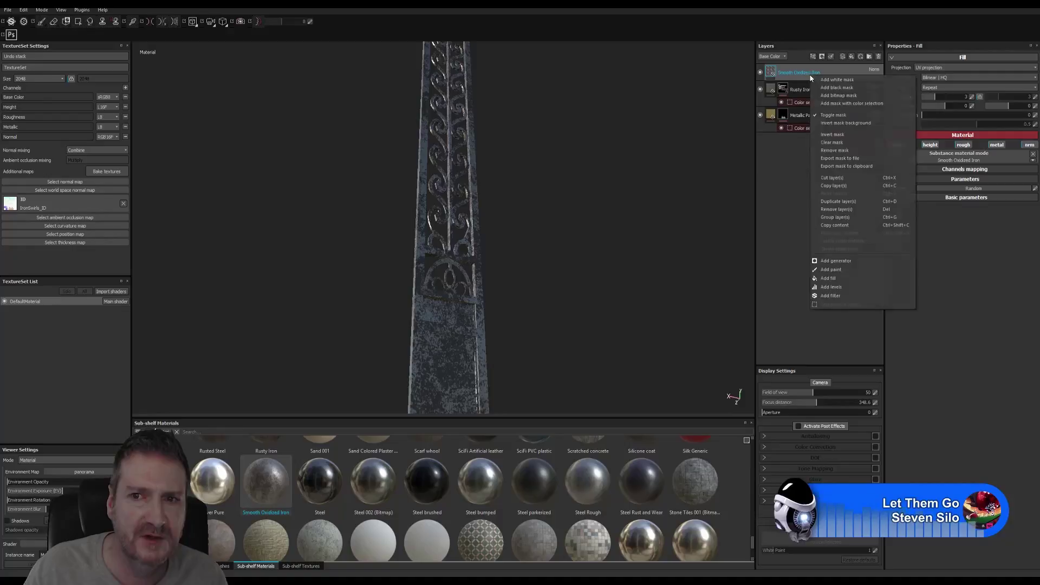
click(850, 103)
click(1021, 122)
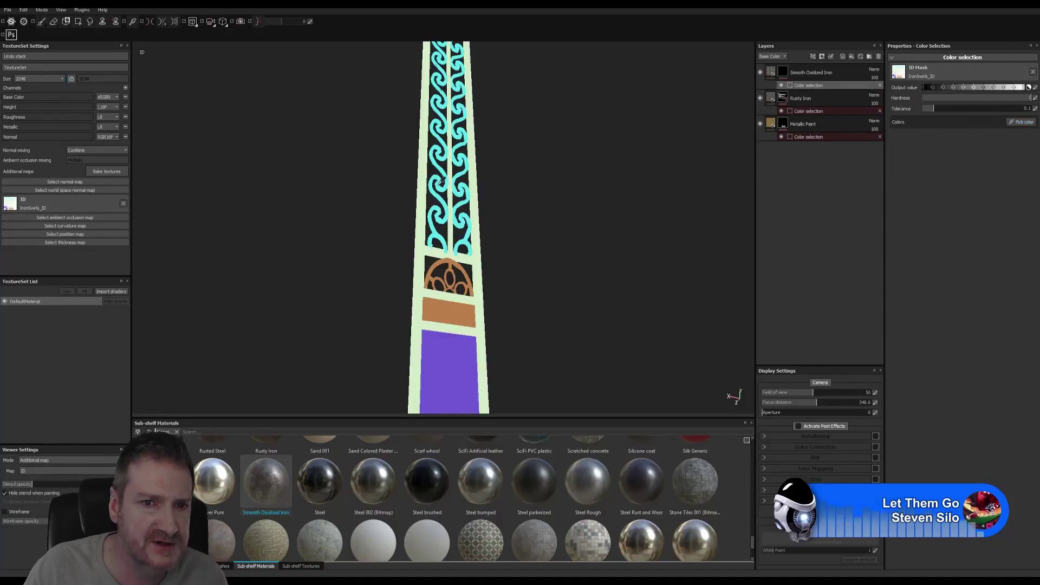
click(439, 183)
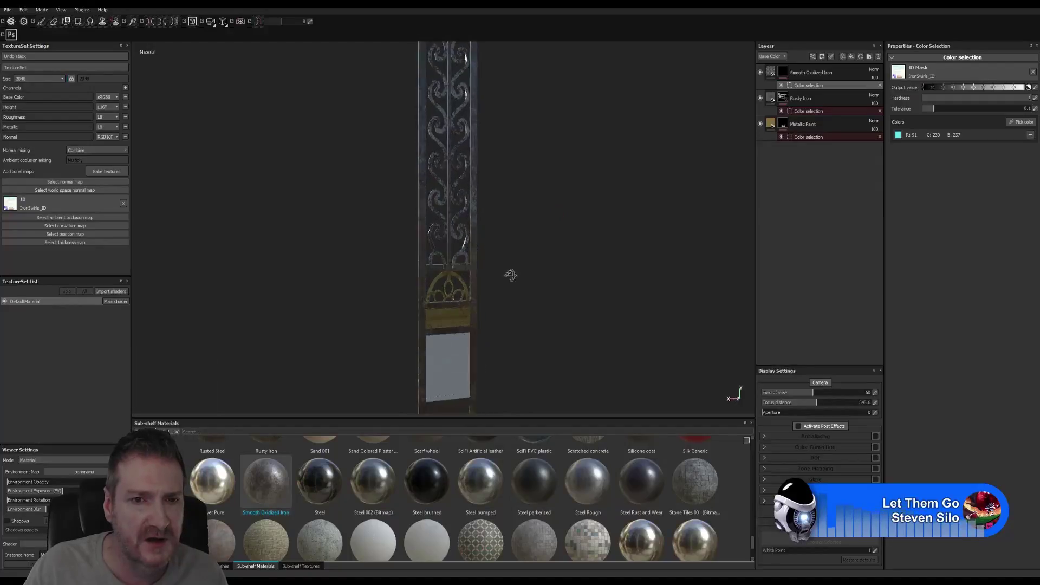
scroll(596, 257, up, 3)
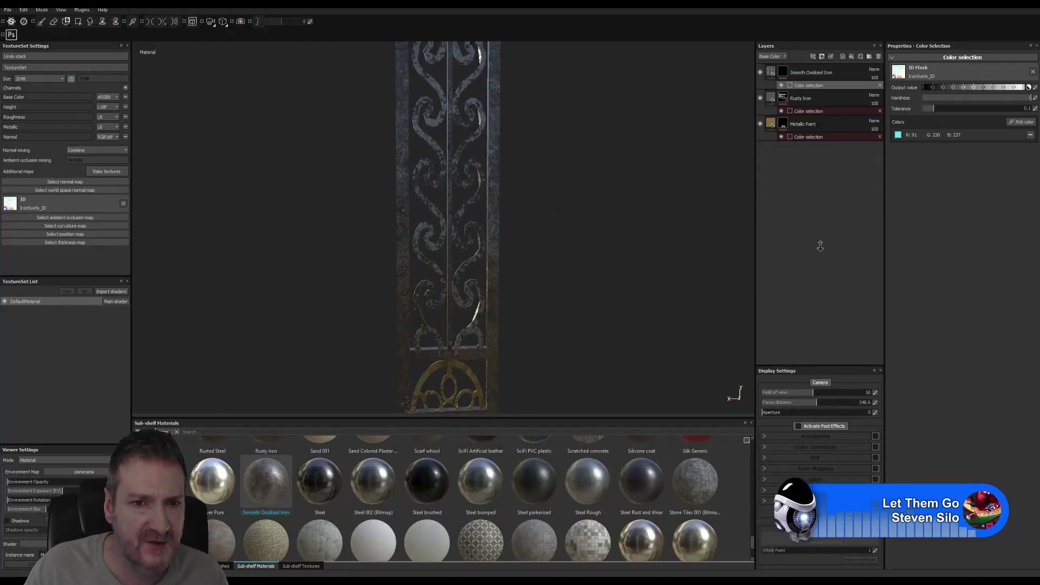
middle_drag(592, 232, 580, 226)
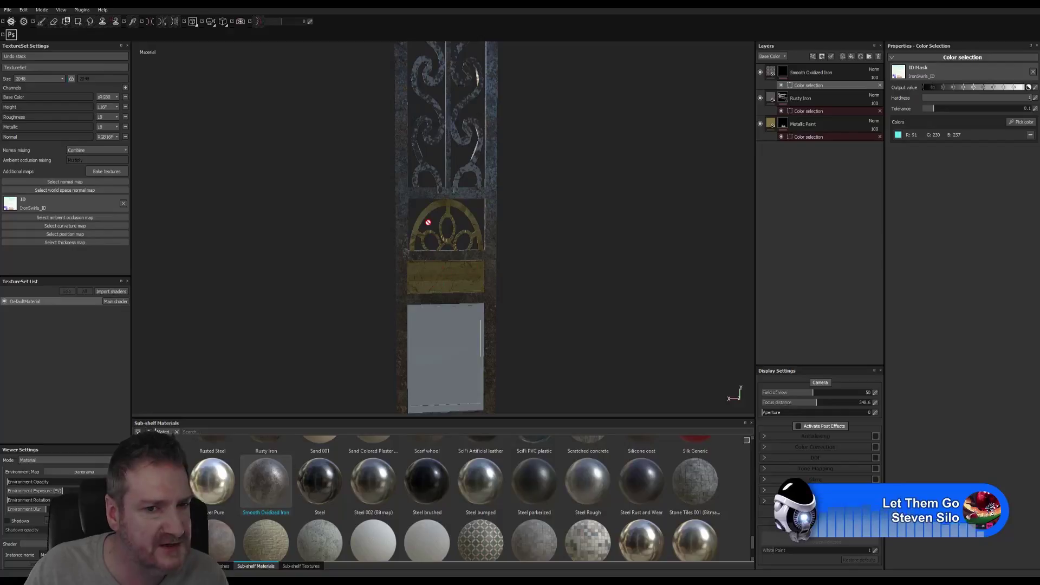
alt+middle_drag(550, 216, 557, 283)
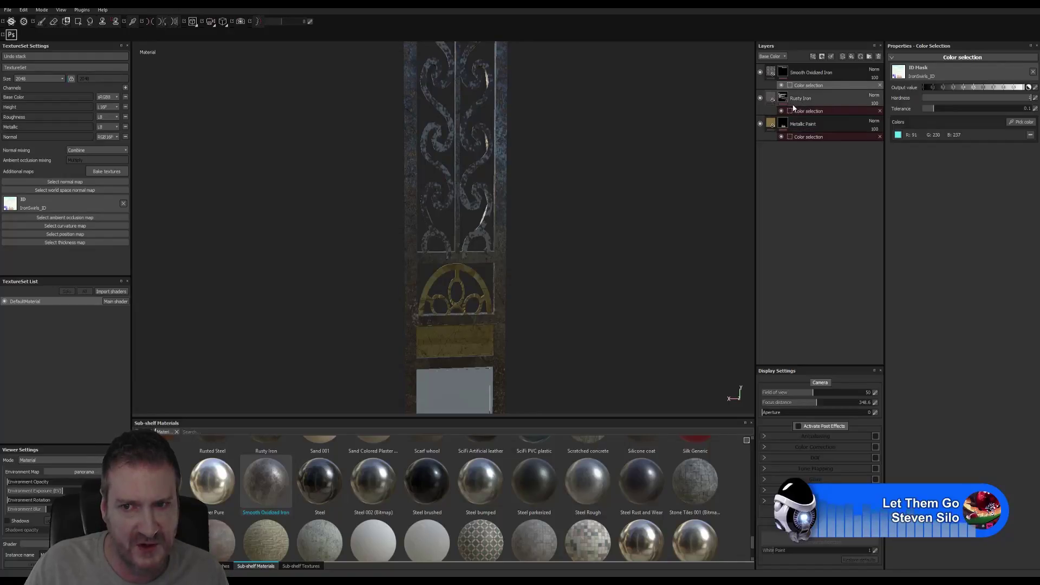
Set the UV scale of the Rusty Iron layer to 6
click(770, 100)
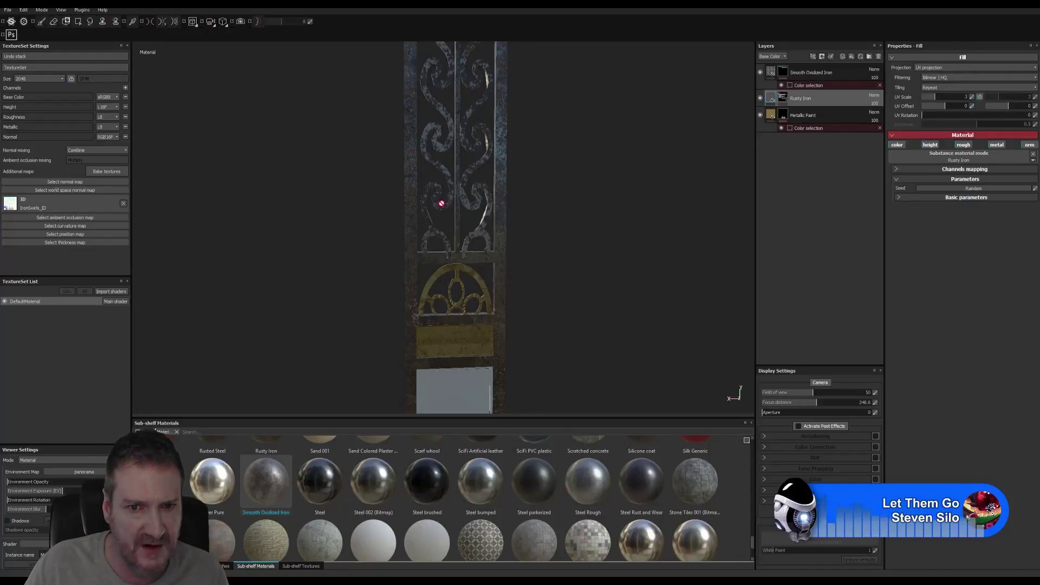
scroll(404, 196, up, 3)
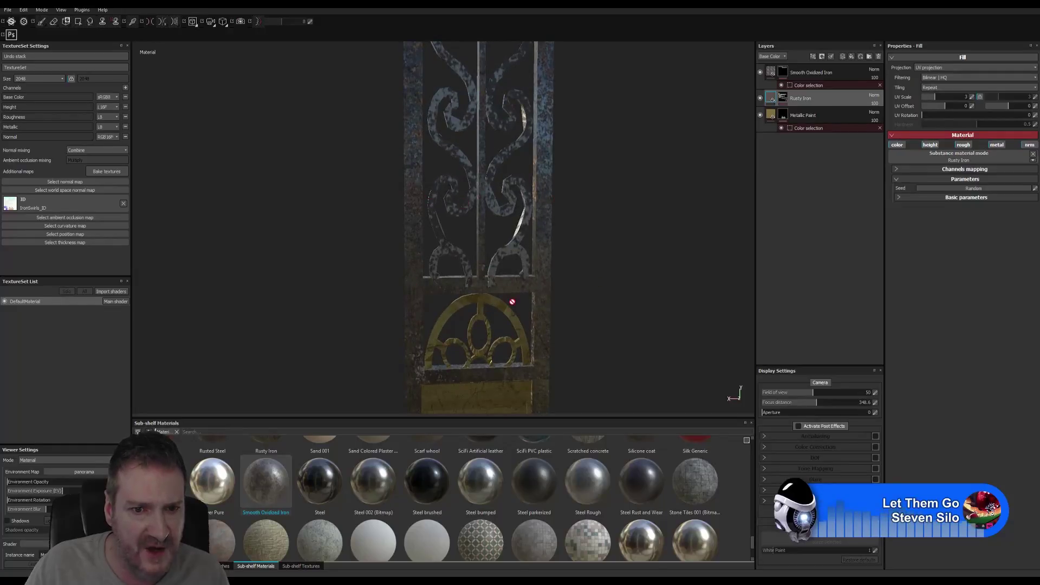
click(968, 96)
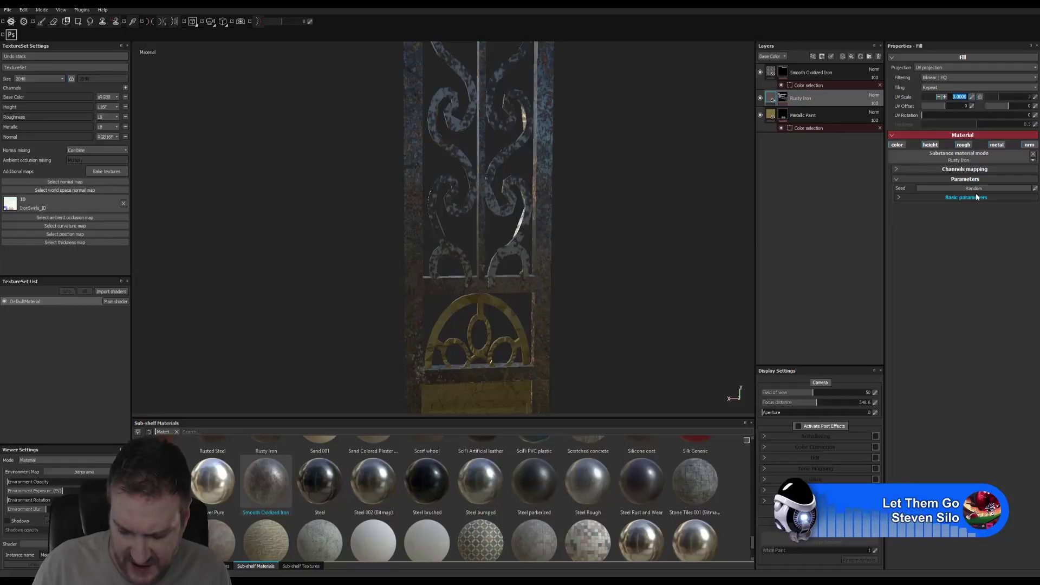
text(6)
key(Return)
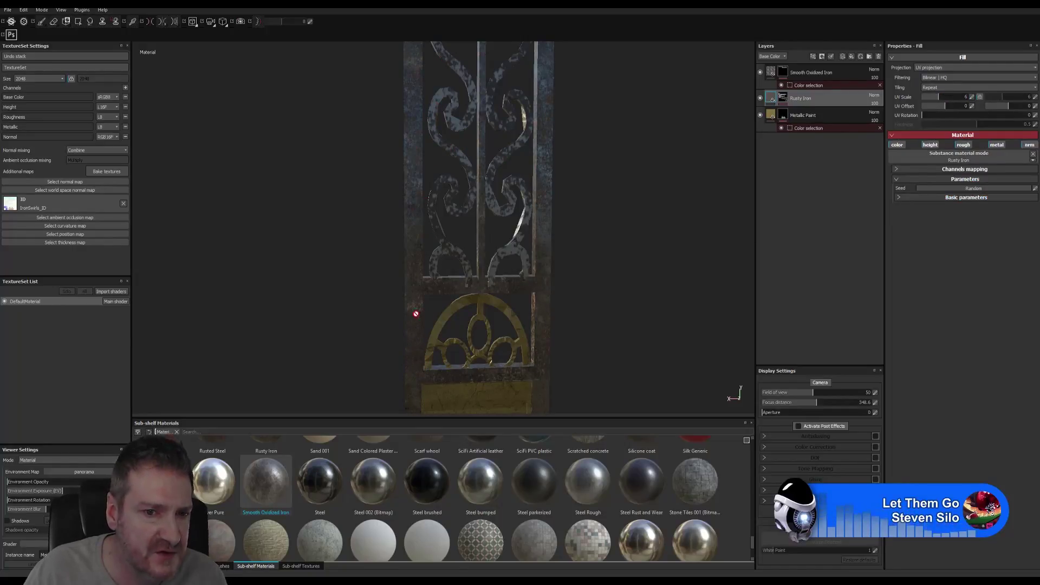
mouse_move(576, 260)
alt+mouse_down()
mouse_move(533, 216)
mouse_move(506, 221)
mouse_move(587, 265)
alt+mouse_up()
alt+right_drag(394, 330, 289, 366)
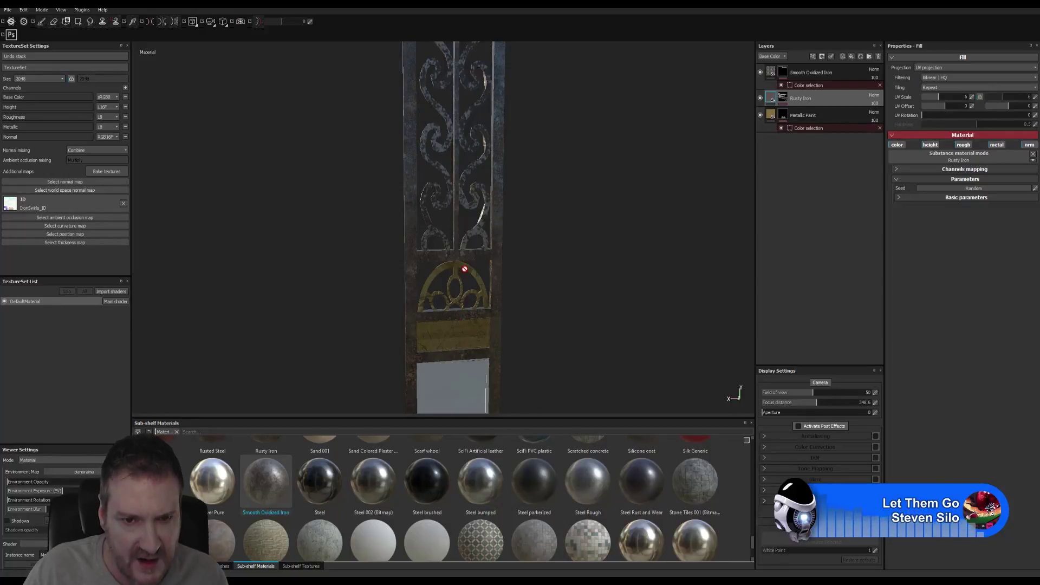
Open the UV scale of the Smooth Oxidized Iron layer for editing
click(773, 71)
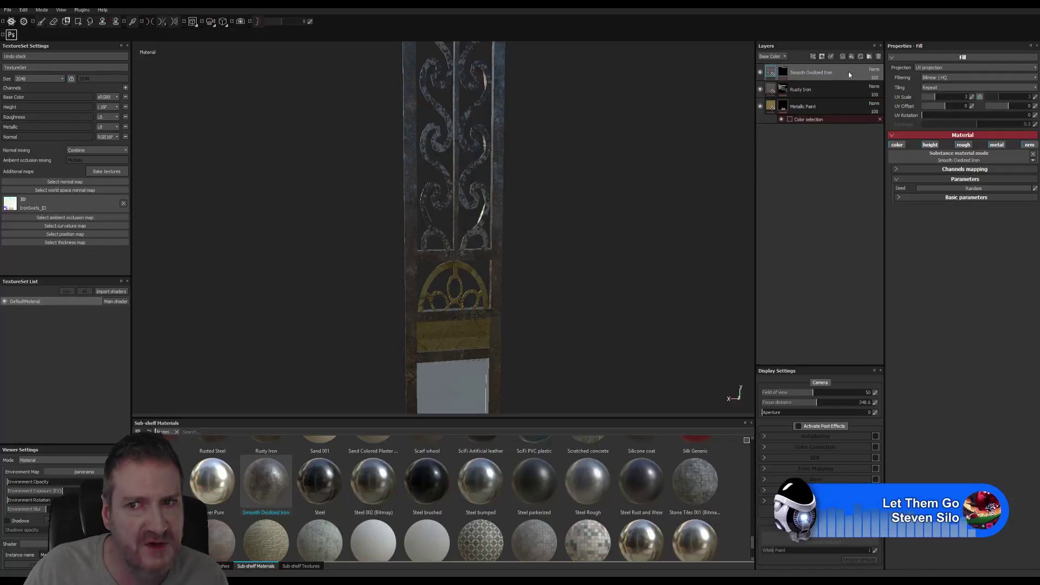
double_click(966, 96)
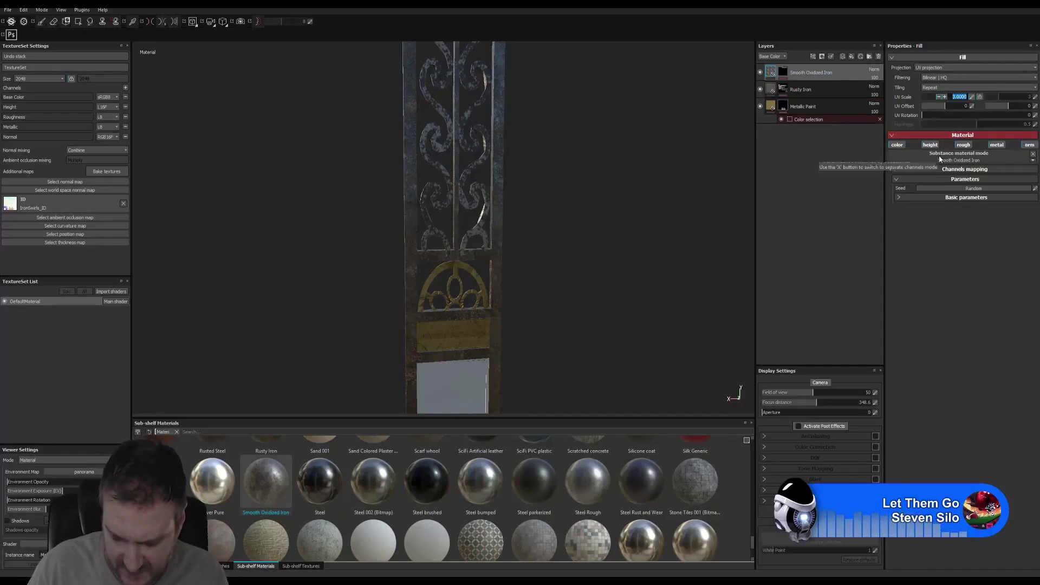
Set the Smooth Oxidized Iron layer's UV scale to 5
text(5)
key(Return)
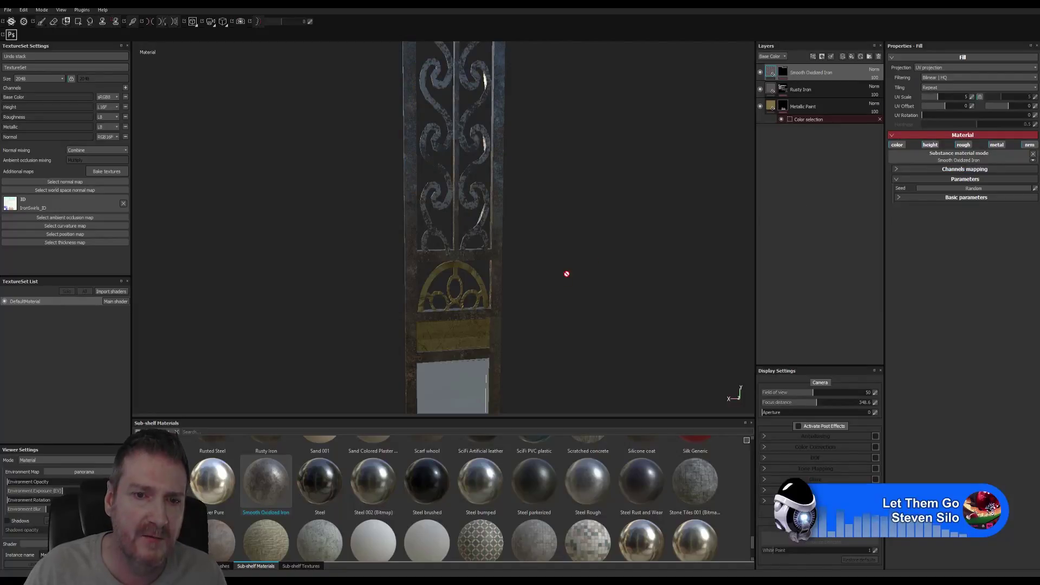
alt+drag(566, 273, 548, 334)
alt+middle_drag(548, 335, 544, 264)
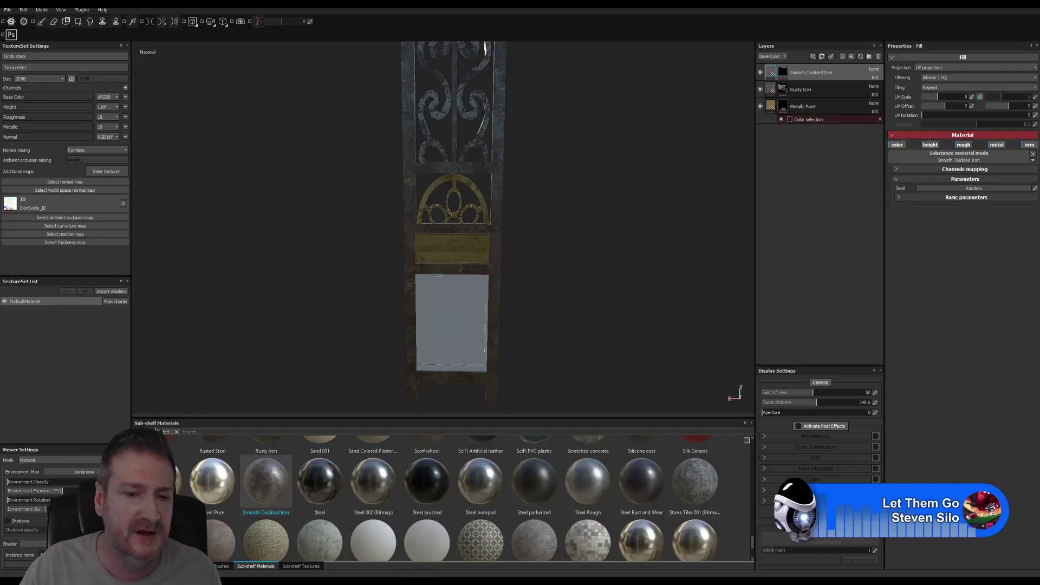
Switch to 3ds Max and end the isolation of the ironwork panels to show the full gate scene
click(413, 578)
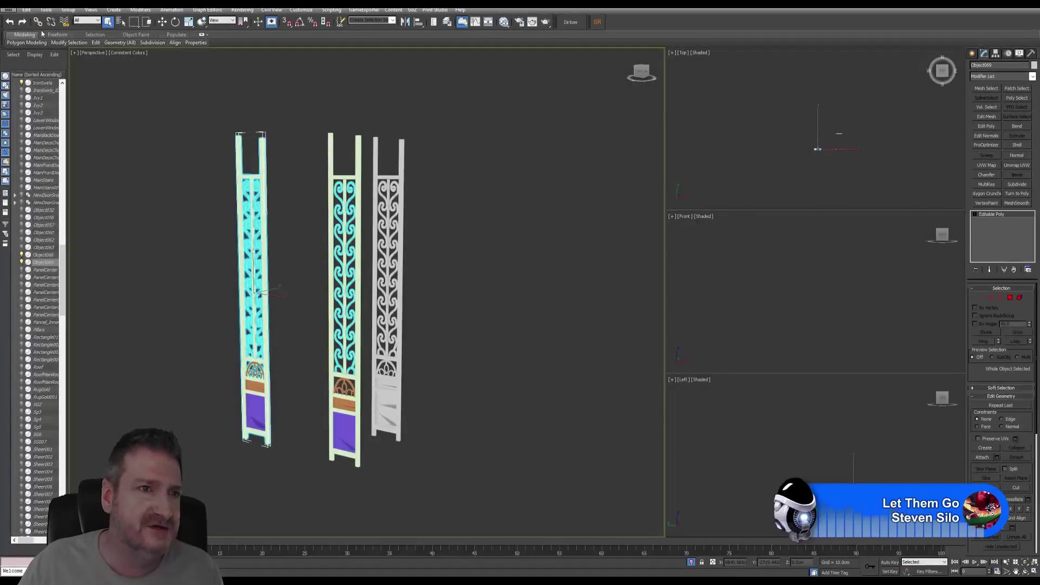
click(46, 10)
click(73, 99)
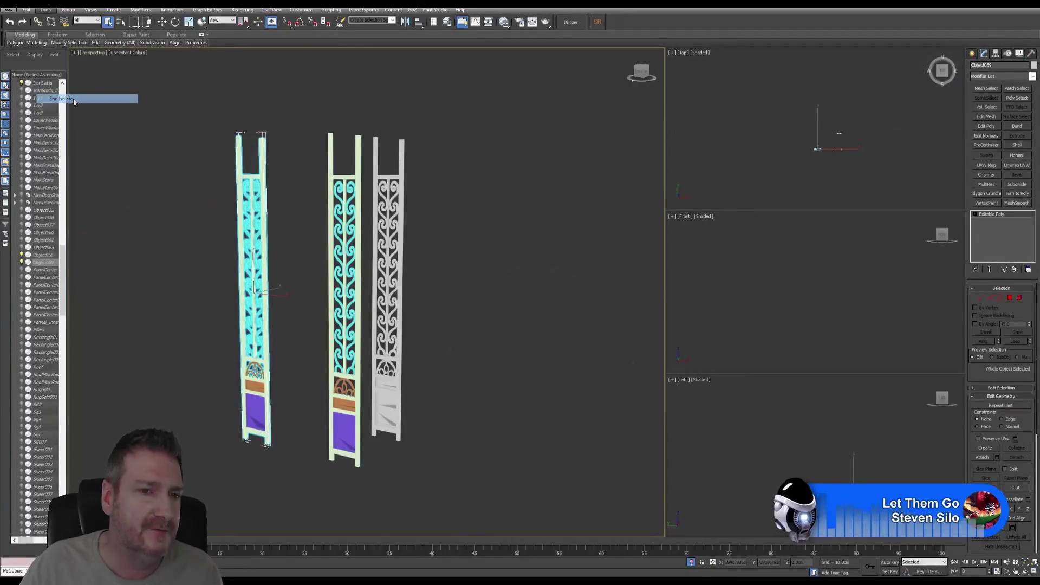
middle_drag(408, 340, 389, 325)
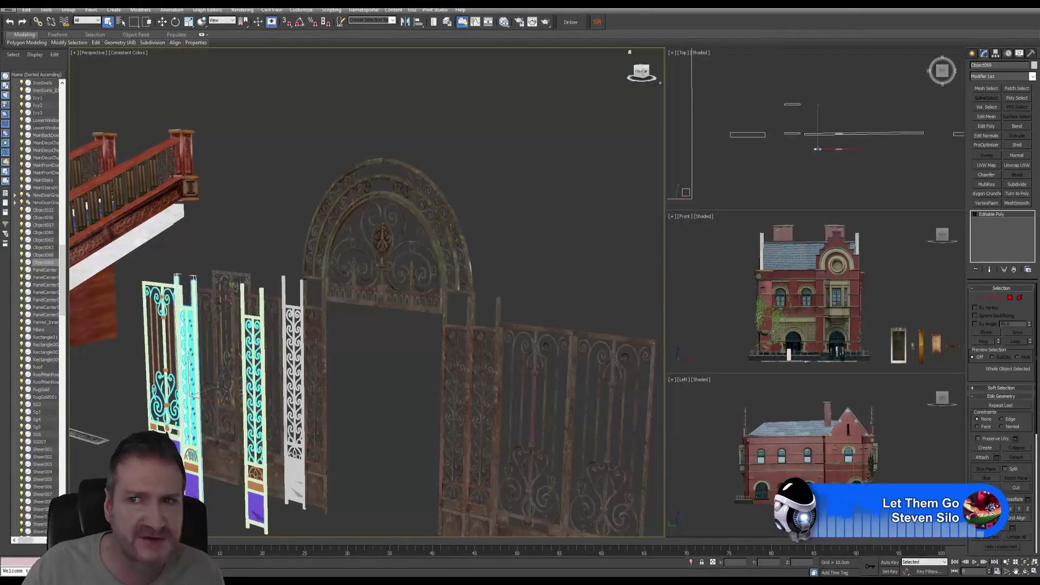
click(981, 10)
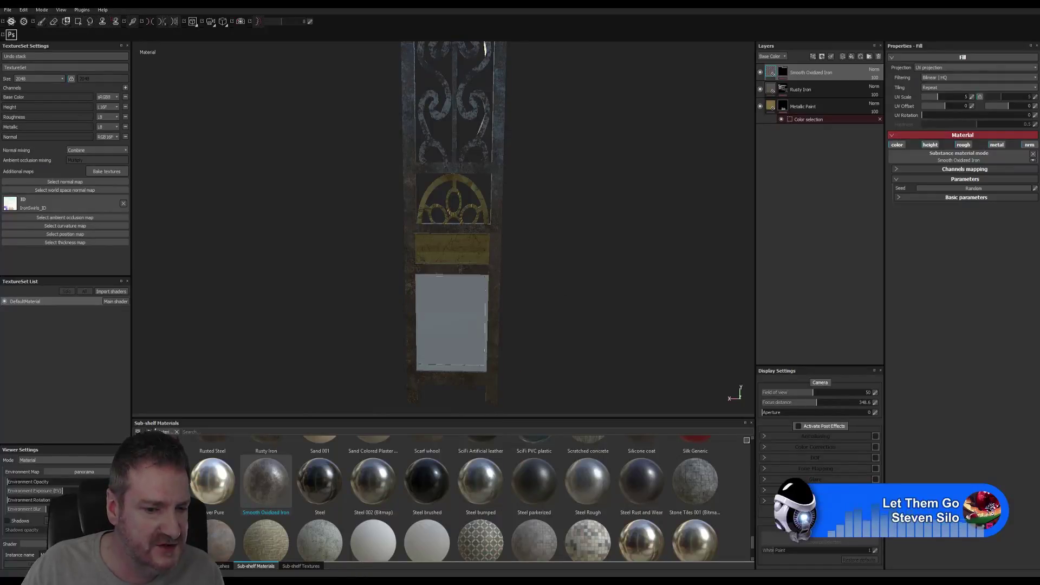
Switch to Unreal Editor and examine the materials on the IronGate_MSH static mesh from an orbited angle
click(379, 580)
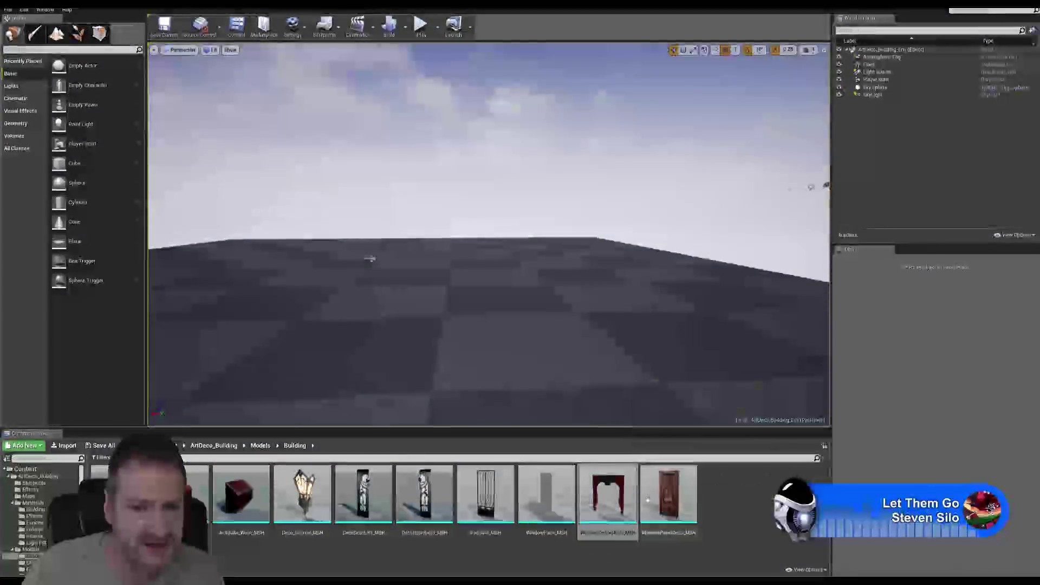
double_click(485, 495)
drag(481, 365, 511, 353)
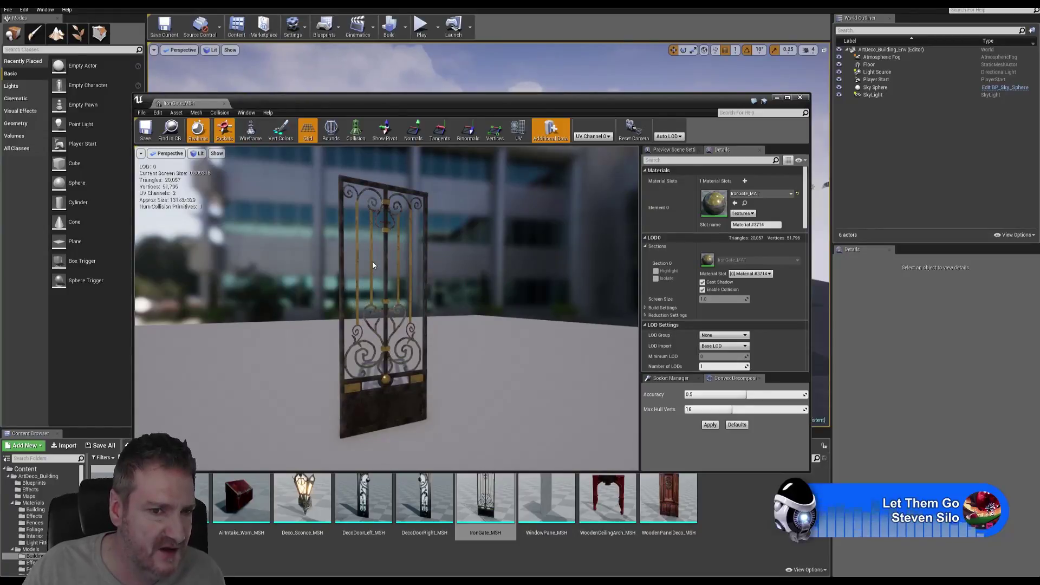
click(799, 98)
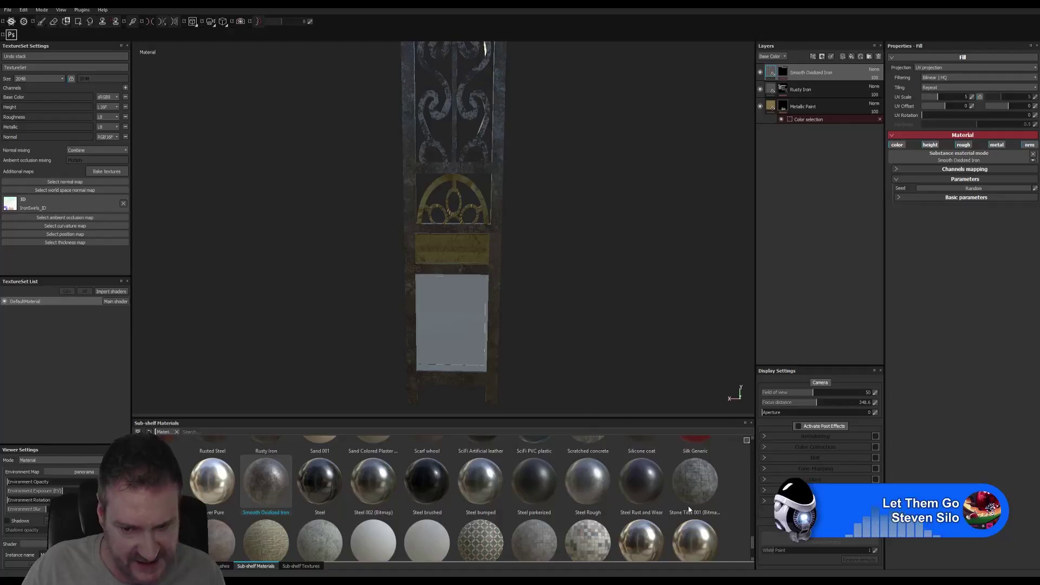
Return to Substance Painter and add the Rusted Steel material as a fill layer above Smooth Oxidized Iron
mouse_move(571, 508)
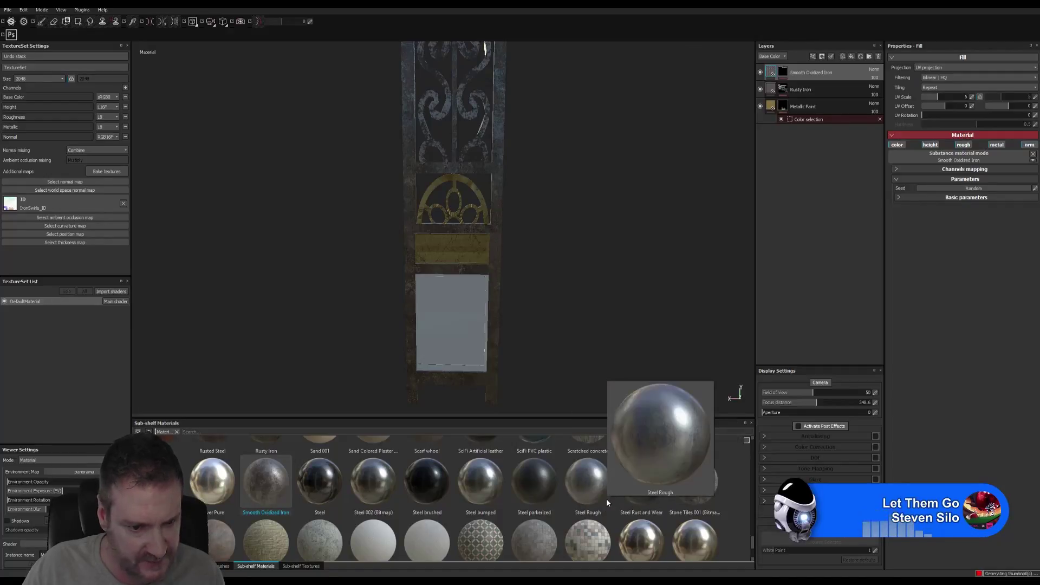
scroll(636, 503, down, 3)
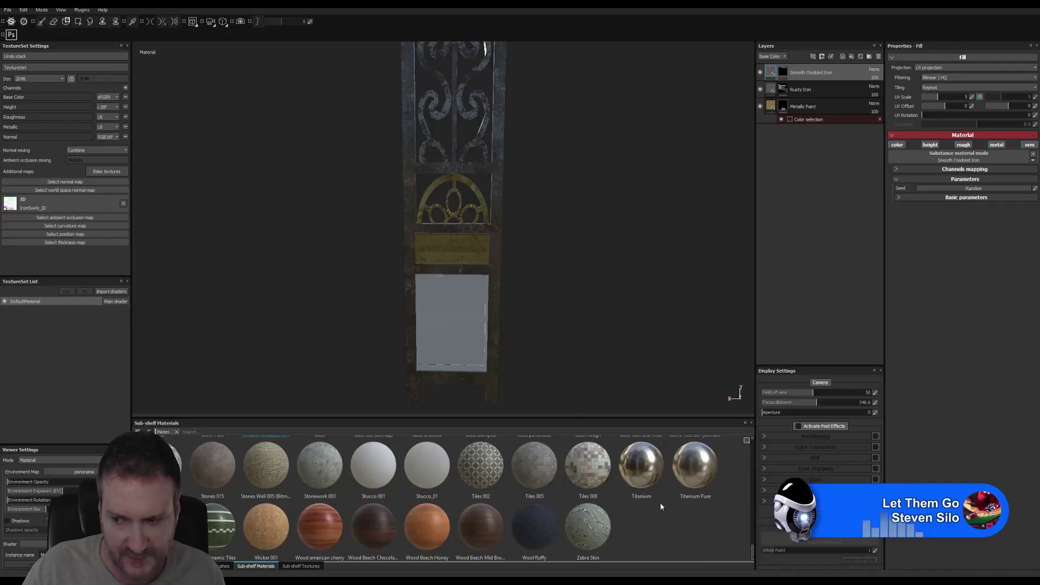
scroll(664, 509, up, 2)
scroll(664, 509, up, 2)
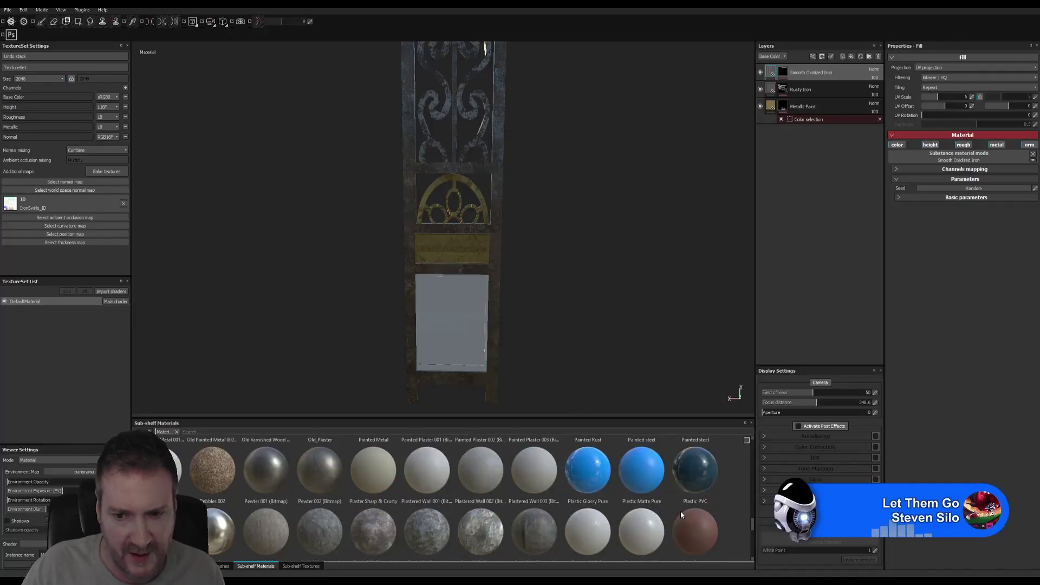
scroll(681, 511, up, 2)
scroll(680, 511, down, 3)
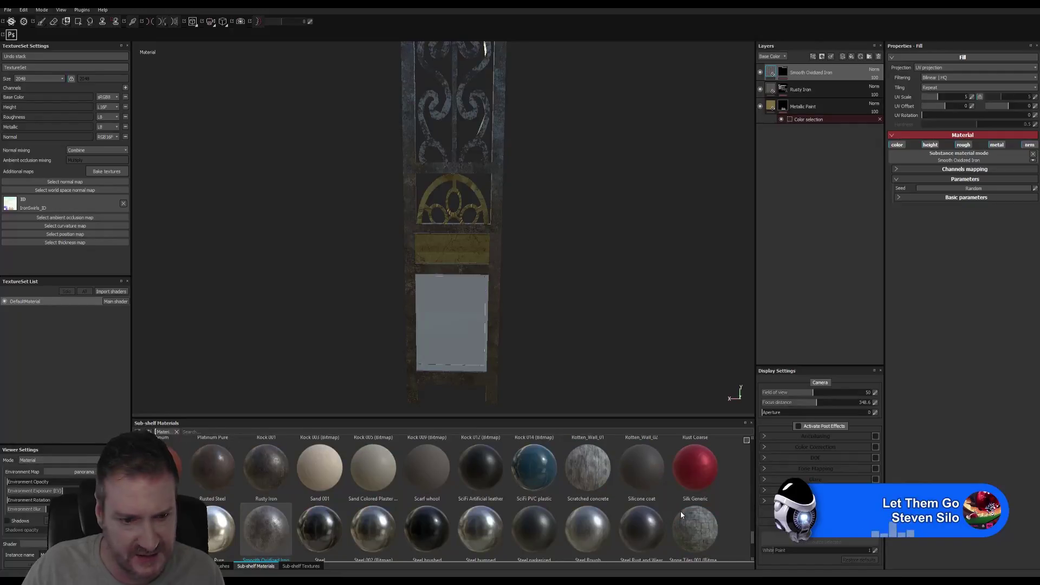
drag(212, 467, 819, 72)
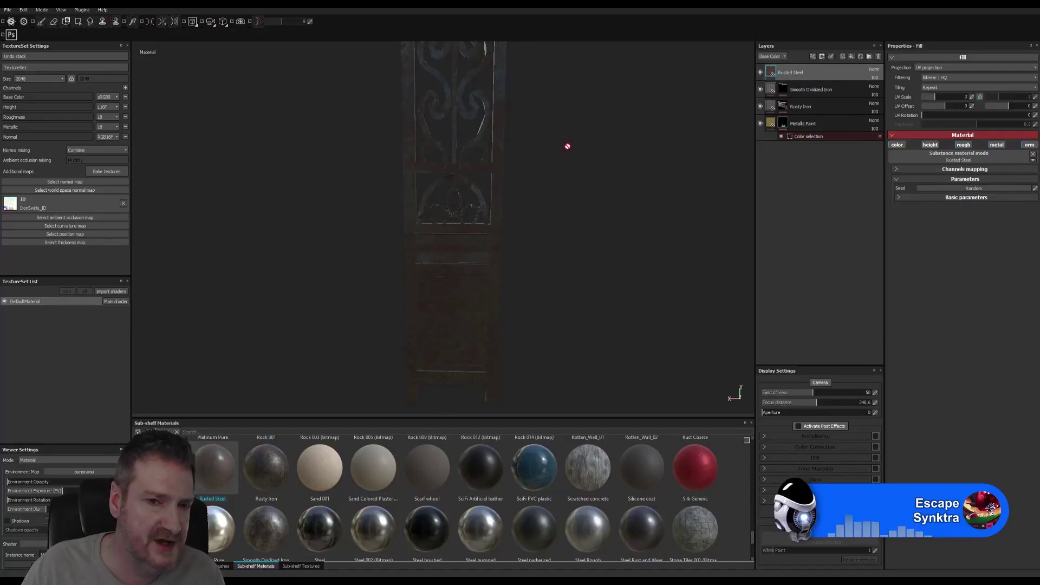
Mask the Rusted Steel layer by color selection, picking the purple ID color of the ironwork's lower panel
right_click(812, 75)
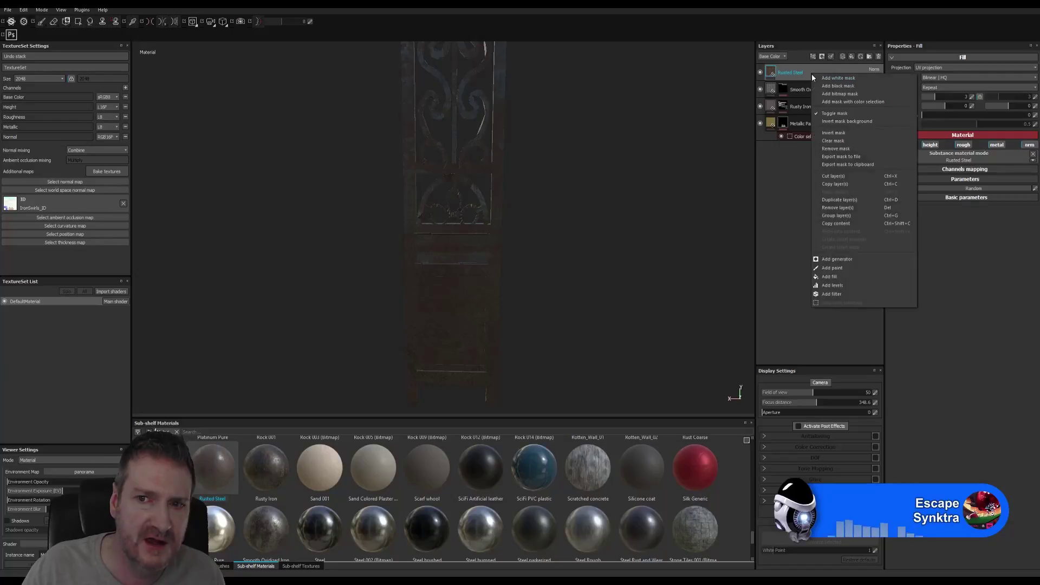
click(854, 102)
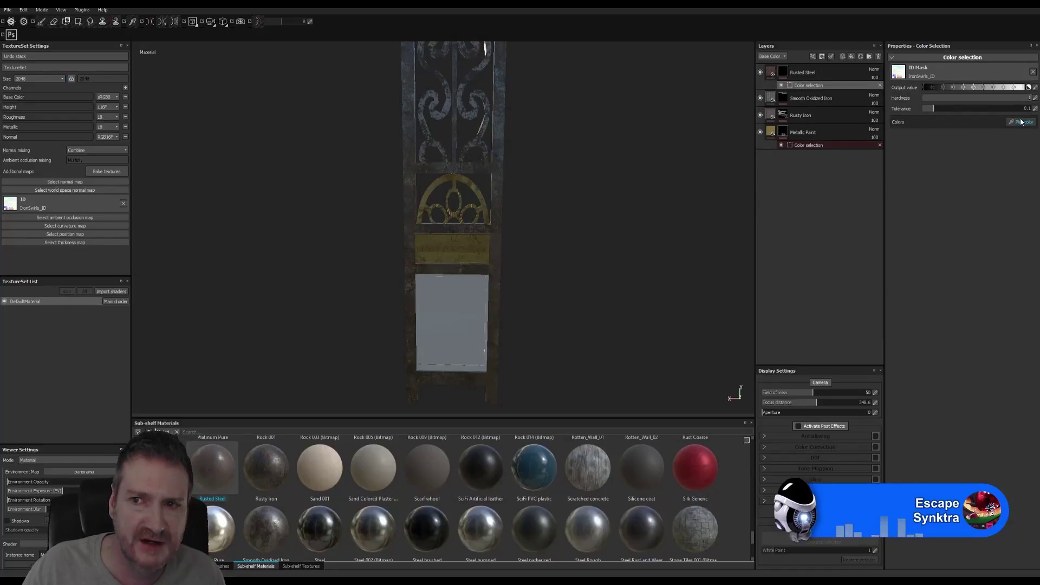
click(1021, 122)
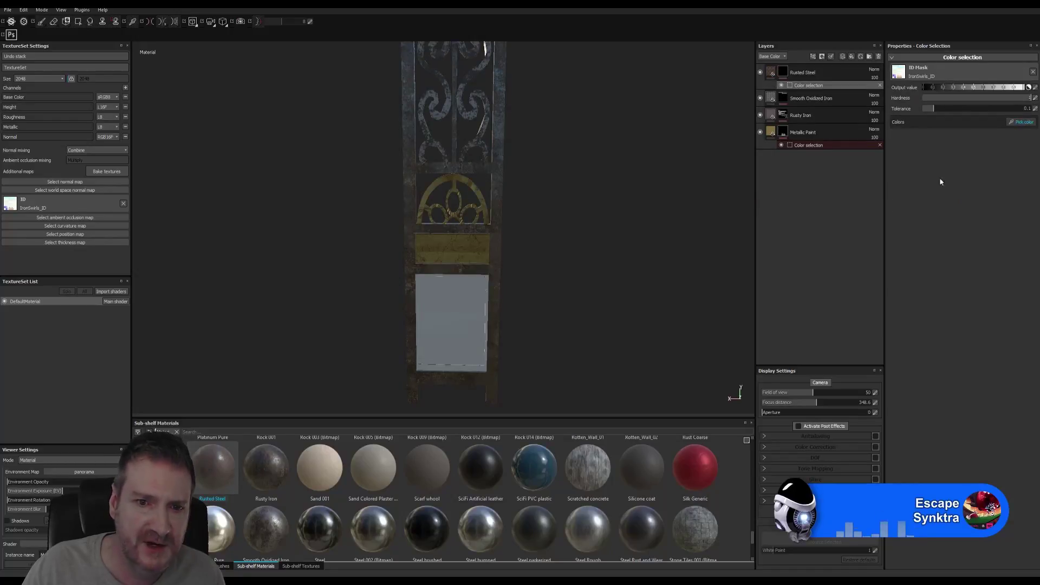
click(459, 306)
mouse_move(564, 323)
alt+mouse_down()
mouse_move(576, 238)
mouse_move(633, 260)
mouse_move(643, 287)
mouse_move(569, 288)
mouse_move(640, 286)
alt+mouse_up()
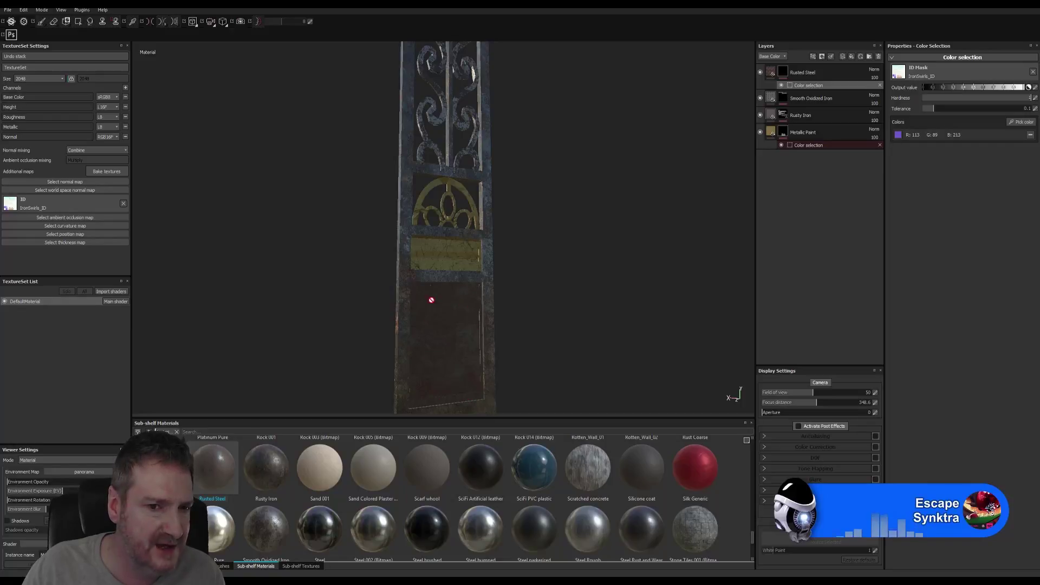
alt+drag(545, 298, 586, 275)
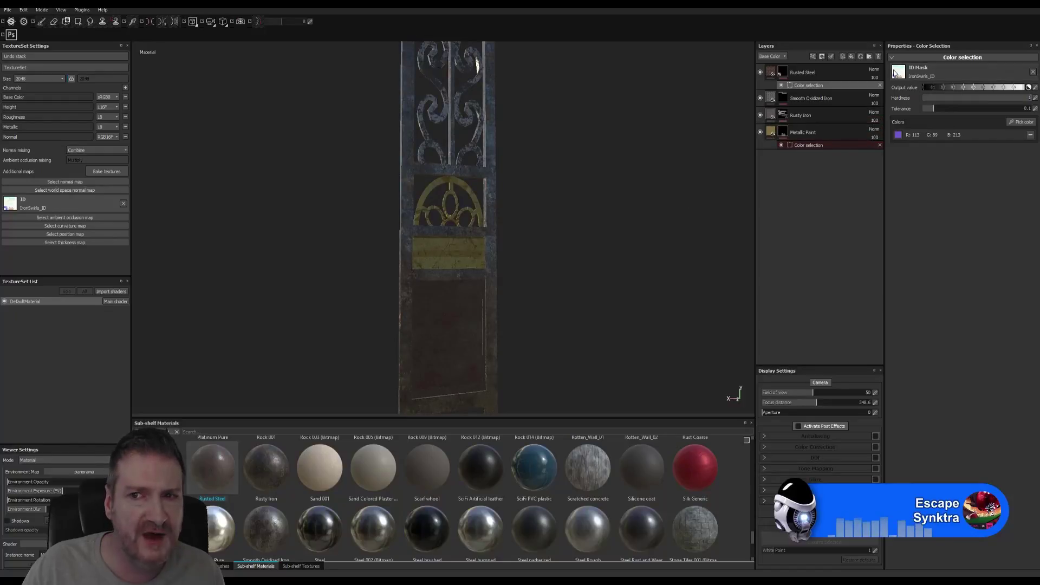
Examine the assigned ID map and inspect the textured ironwork's panels and scrollwork from several angles and distances
click(7, 204)
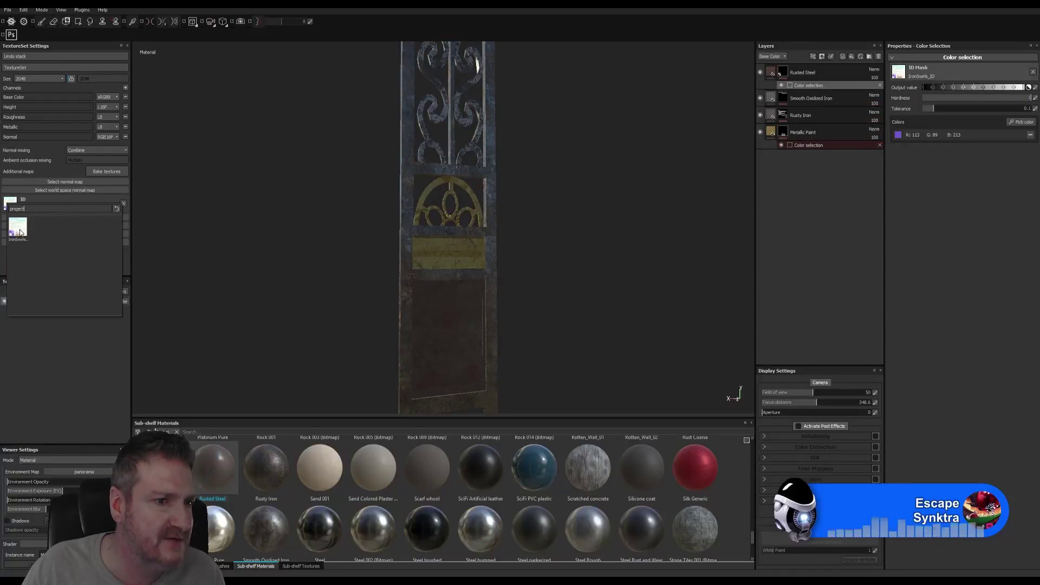
mouse_move(20, 232)
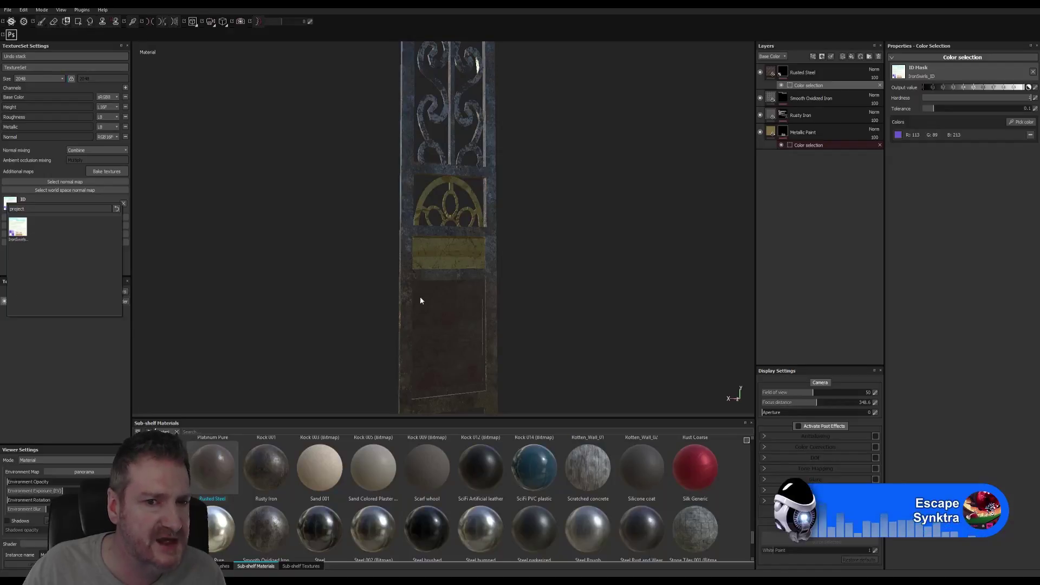
click(433, 294)
scroll(444, 288, up, 4)
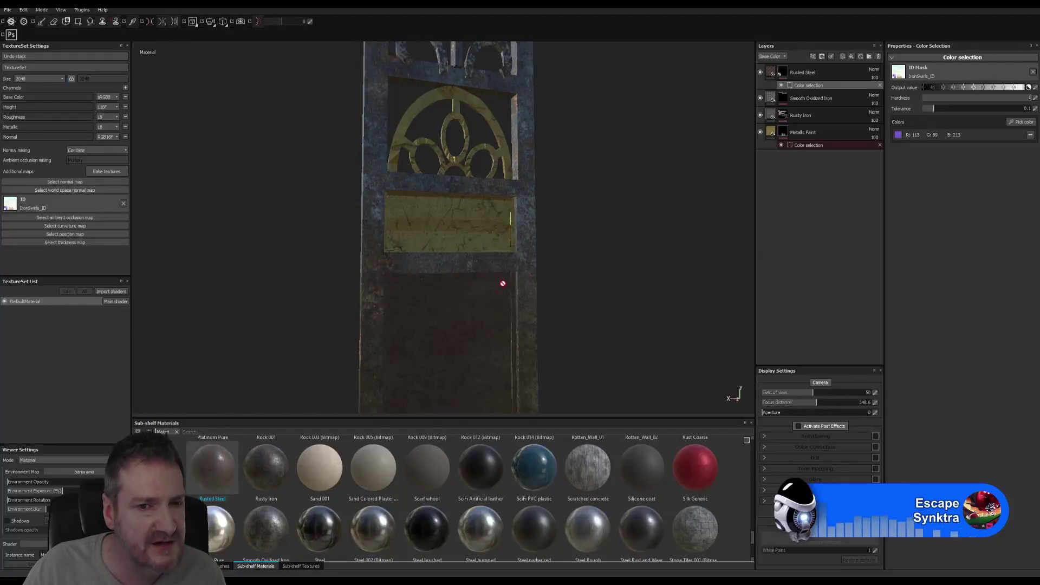
alt+right_drag(605, 242, 251, 336)
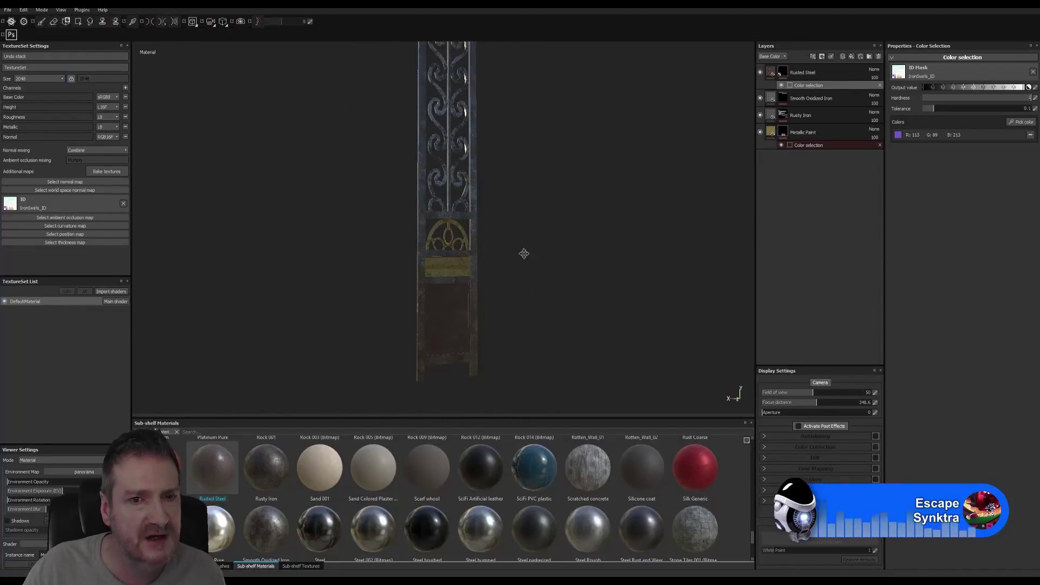
alt+middle_drag(522, 251, 538, 318)
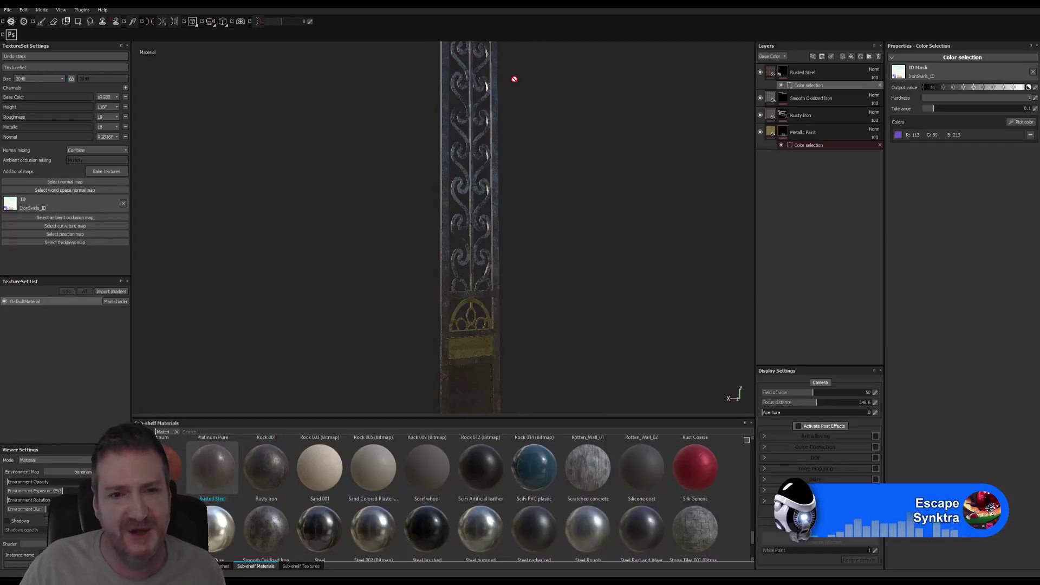
alt+drag(554, 193, 424, 208)
mouse_move(464, 280)
alt+mouse_down()
mouse_move(471, 258)
mouse_move(355, 302)
mouse_move(460, 293)
mouse_move(490, 270)
mouse_move(517, 301)
mouse_move(560, 304)
mouse_move(538, 241)
mouse_move(531, 257)
alt+mouse_up()
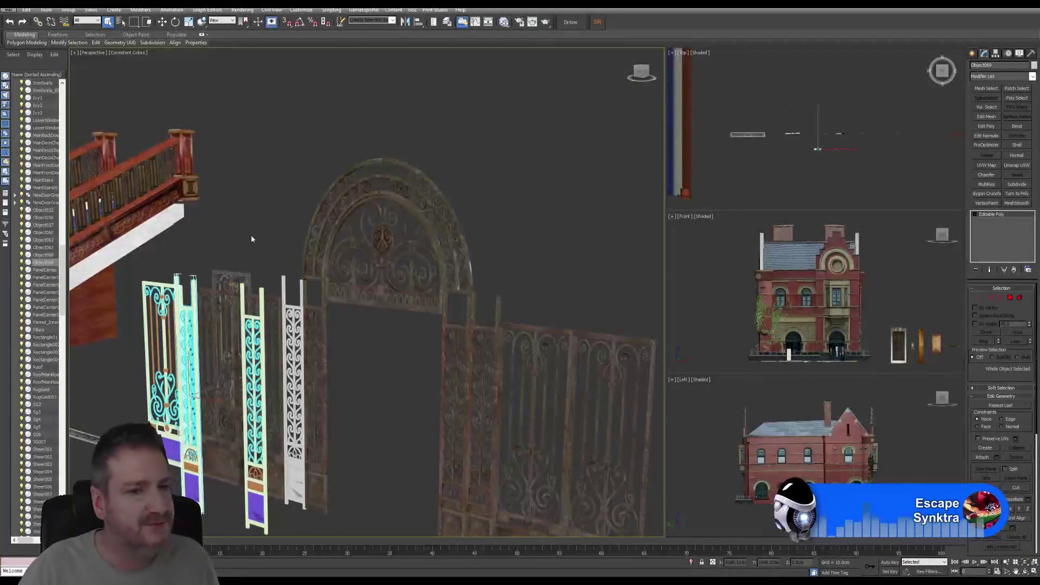
Switch to 3ds Max and delete the selected ID-colored ironwork copy beside the wide gate panel
alt+middle_drag(251, 235, 268, 221)
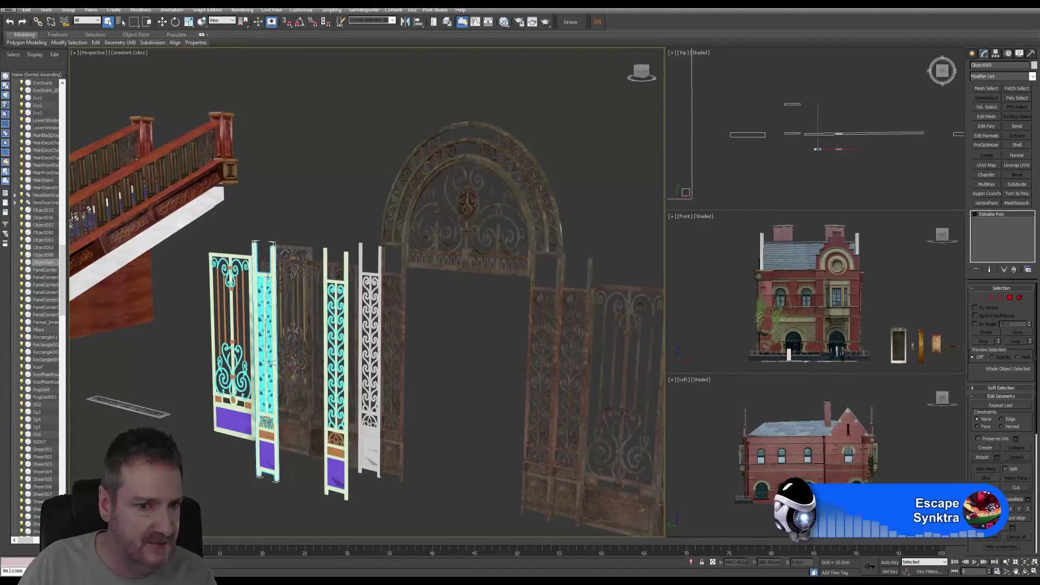
key(Delete)
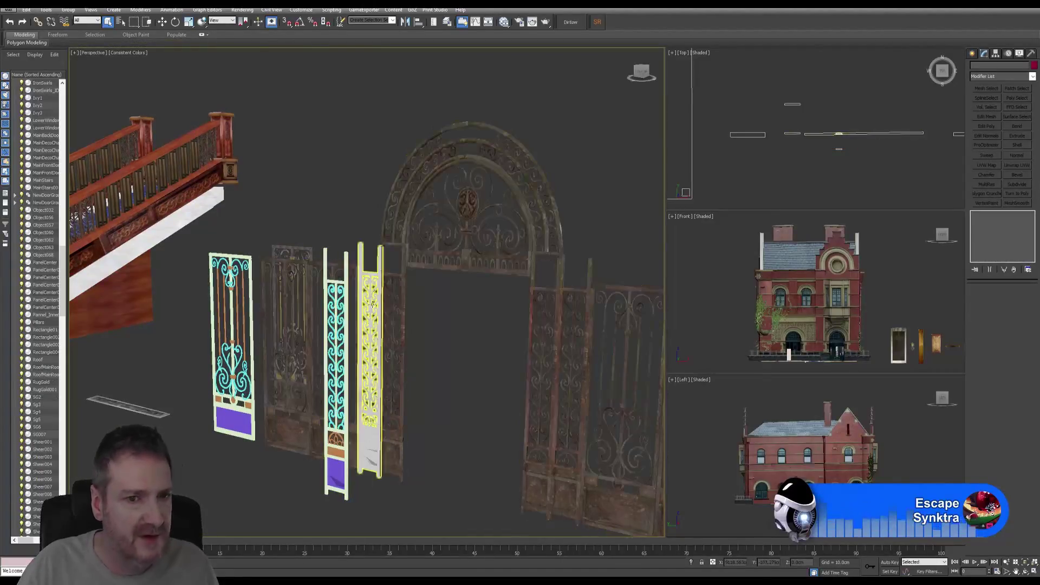
middle_drag(370, 273, 334, 268)
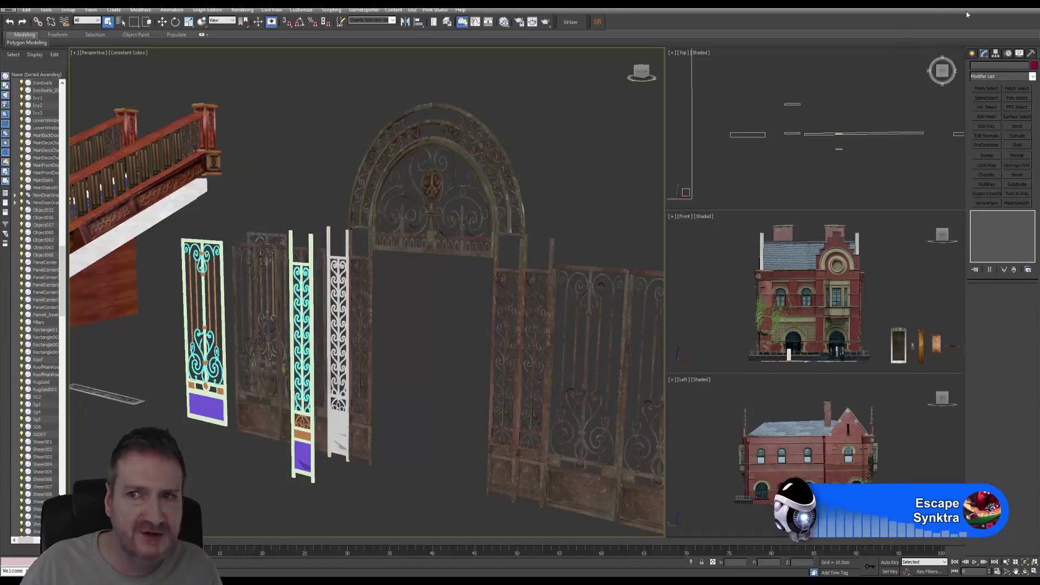
click(986, 3)
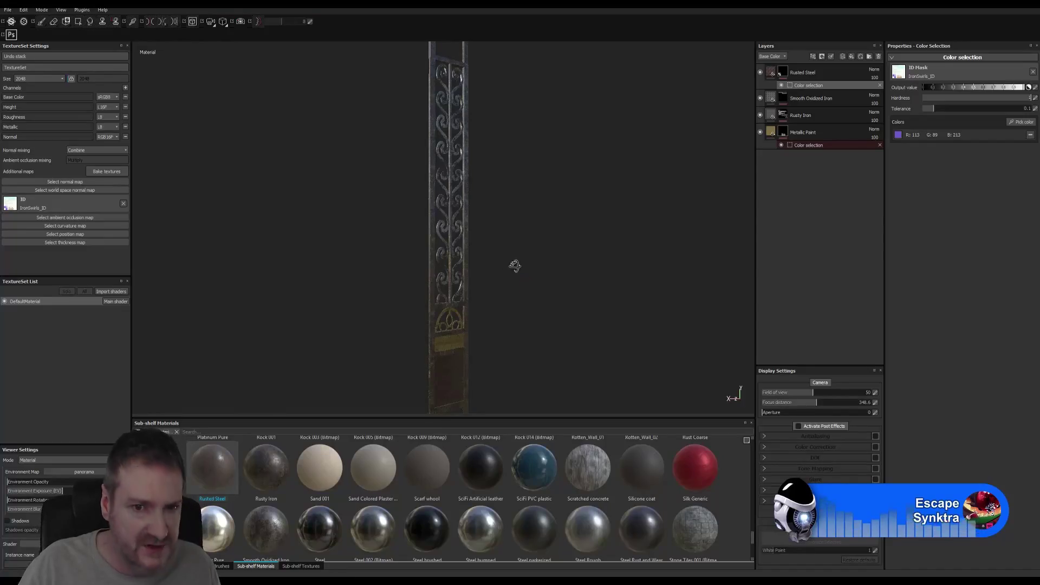
Return to Substance Painter and open the texture export settings for the ironwork panel
alt+drag(514, 265, 471, 269)
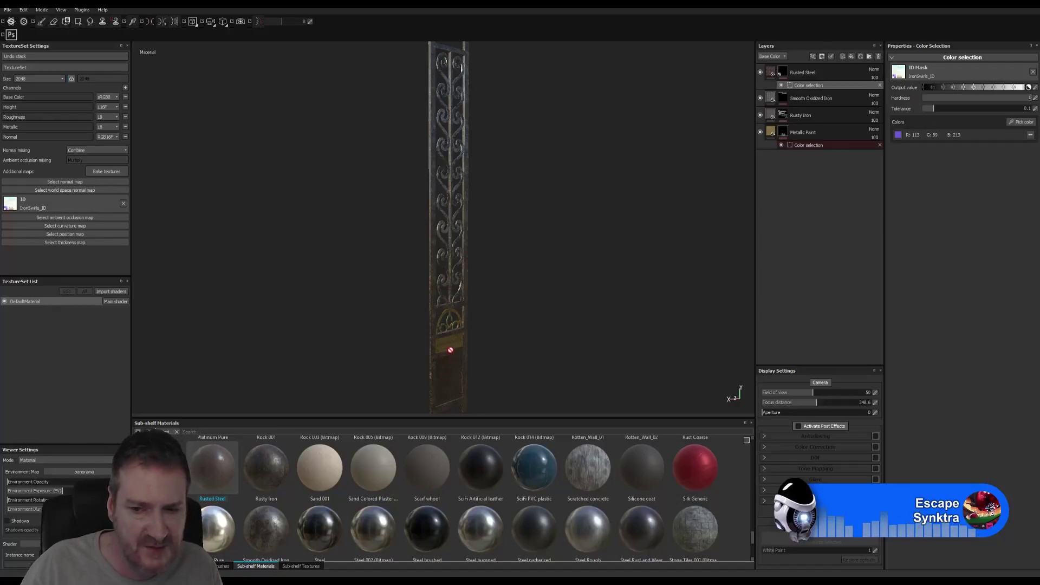
scroll(478, 341, up, 5)
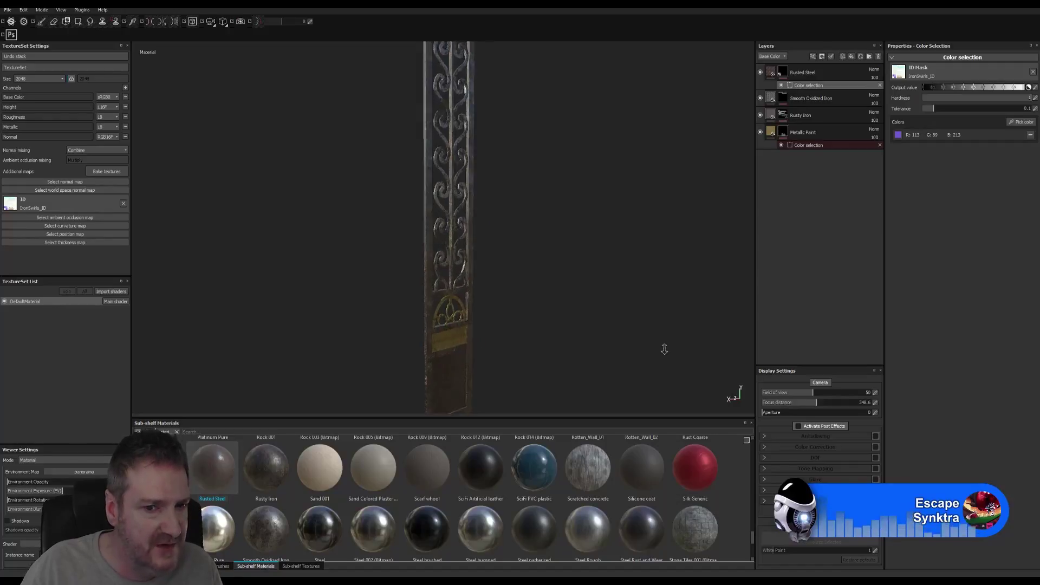
scroll(478, 341, up, 2)
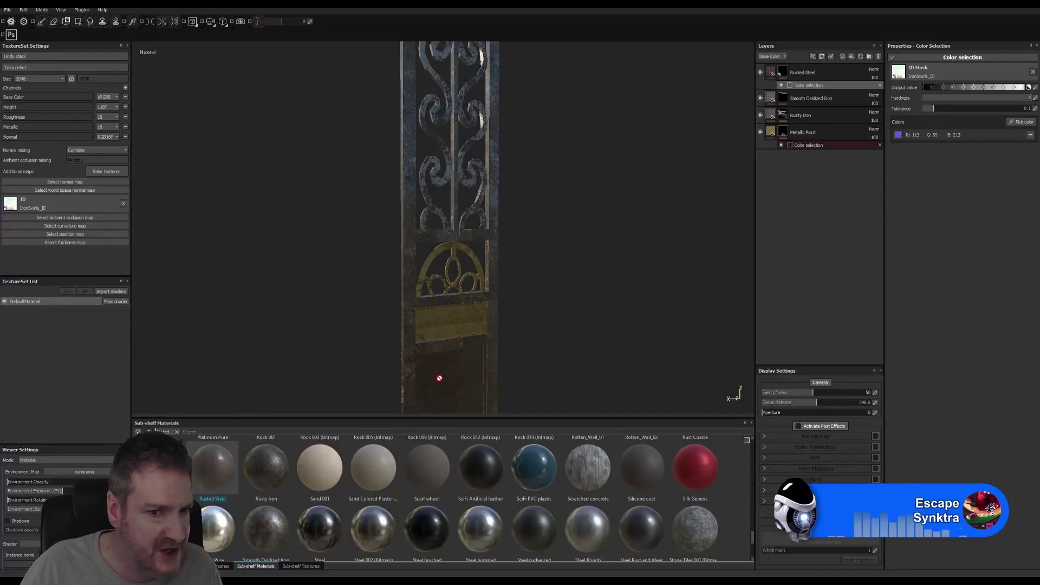
alt+right_drag(511, 353, 332, 311)
alt+right_drag(401, 347, 354, 327)
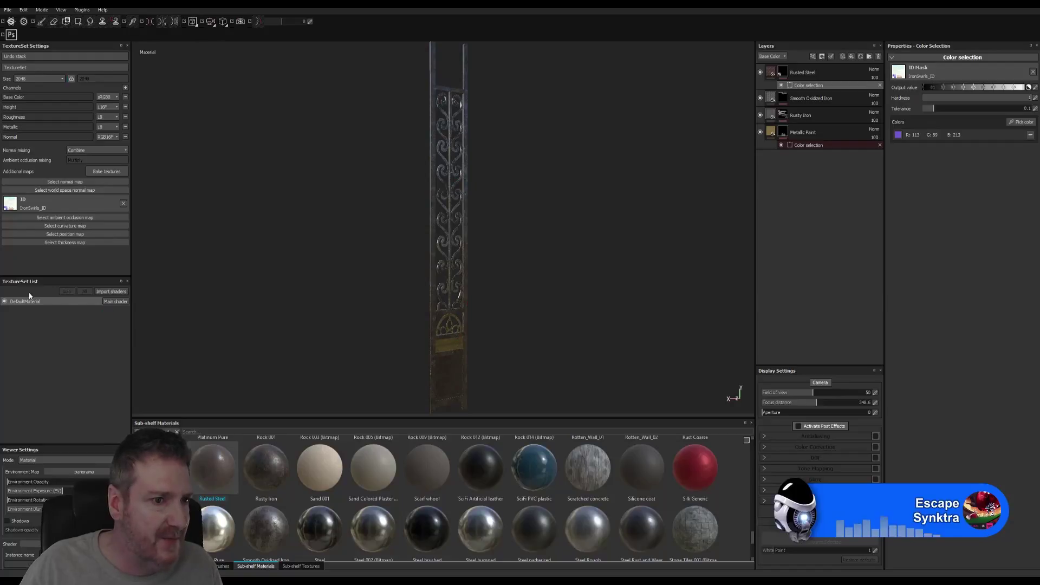
click(8, 9)
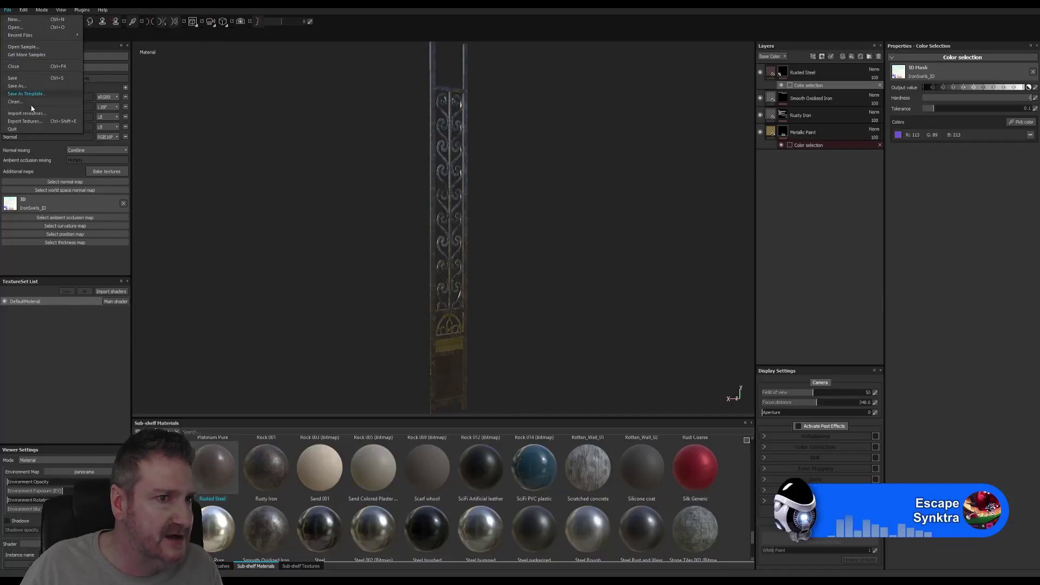
click(24, 121)
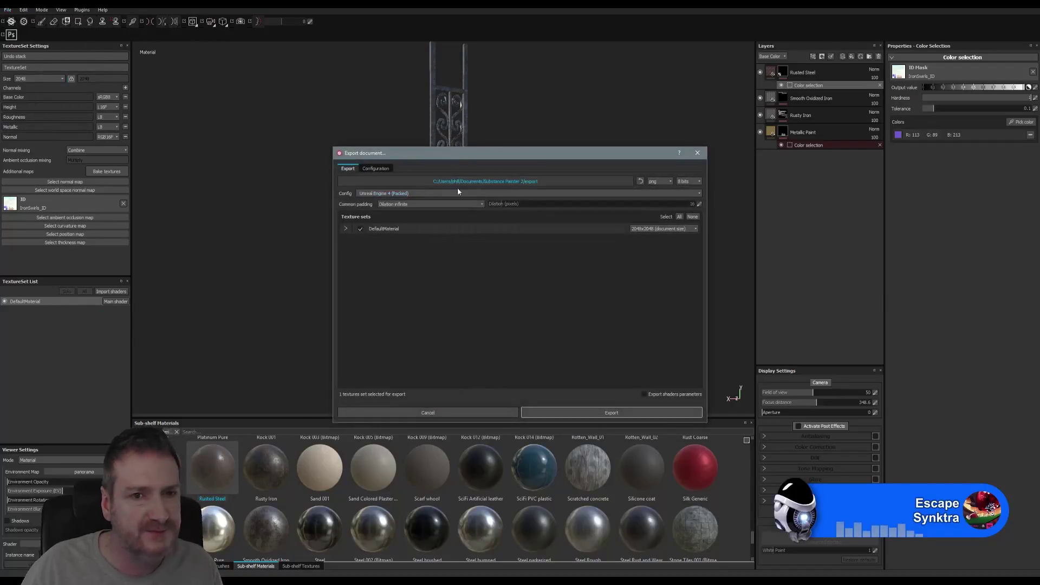
Set the export folder to E:\UE4 Projects\Models\ArtDeco Building\Exports\IronSwirls and export the ironwork textures
click(468, 181)
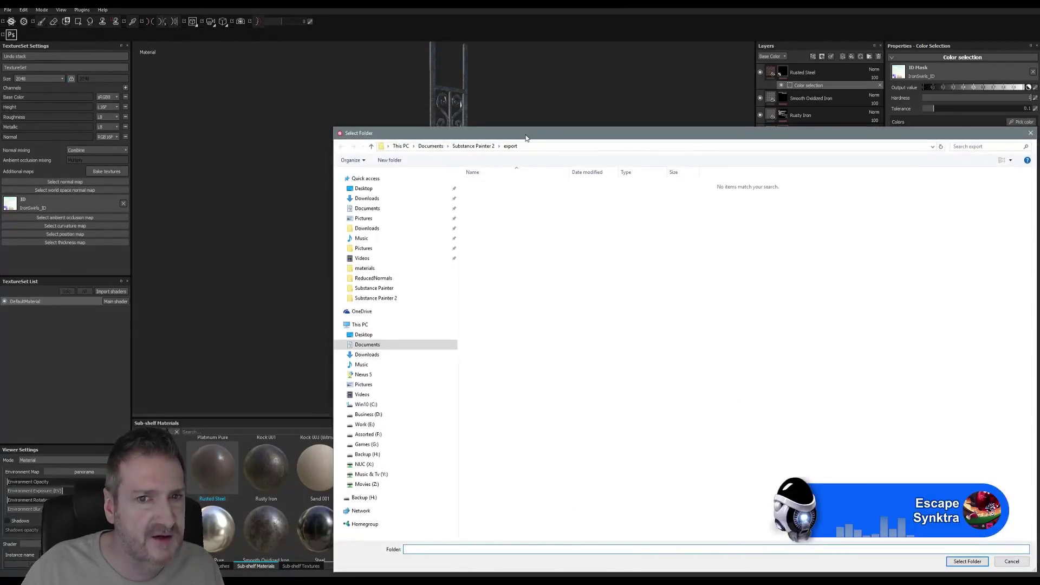
drag(528, 137, 373, 104)
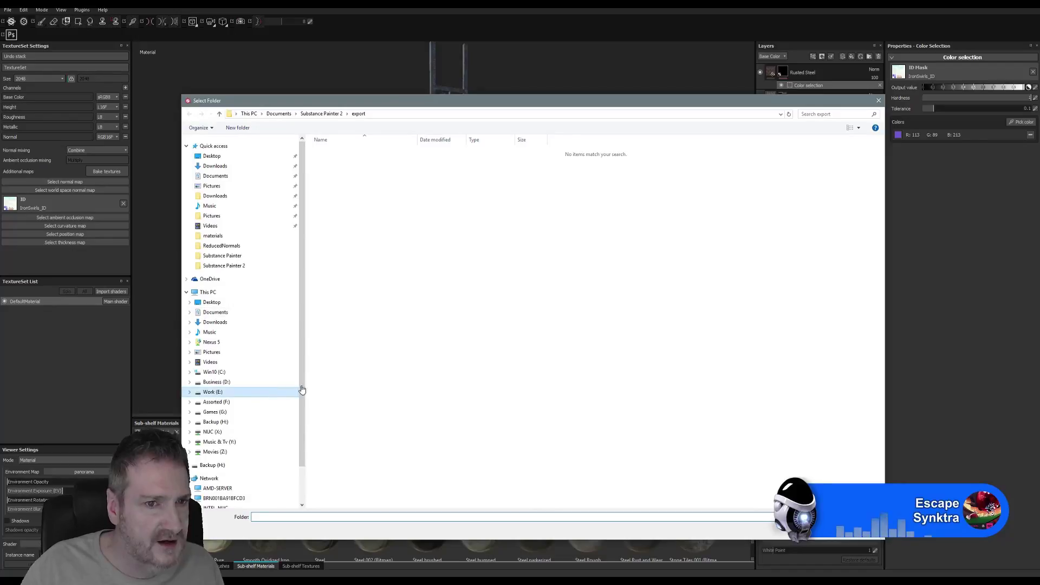
click(300, 391)
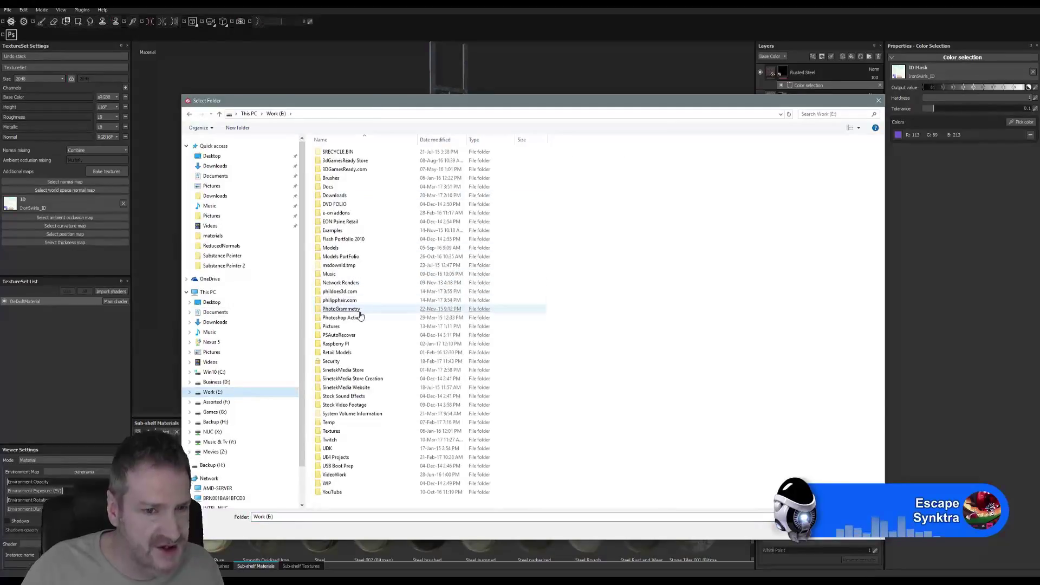
double_click(335, 457)
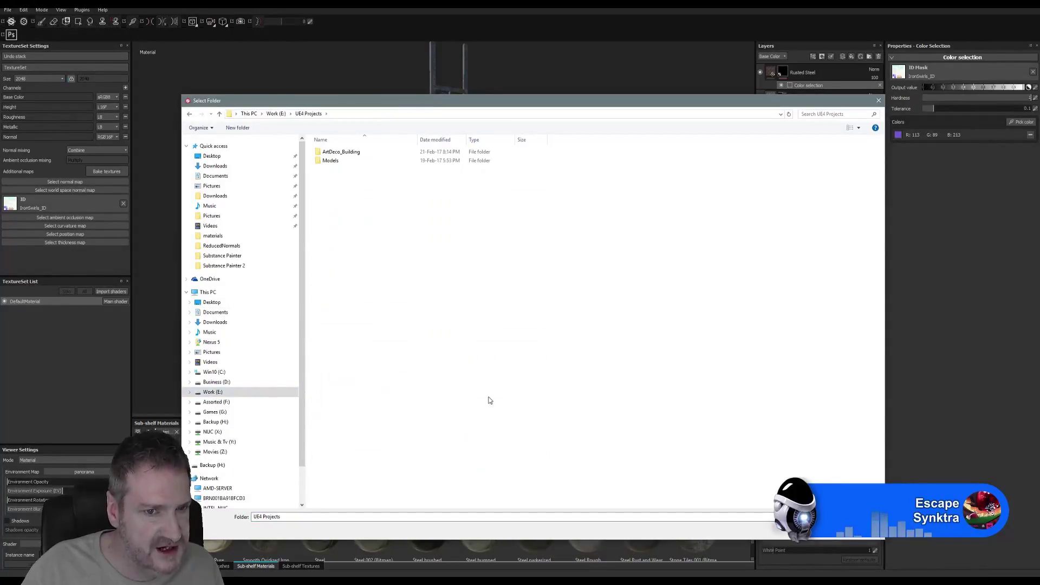
double_click(330, 161)
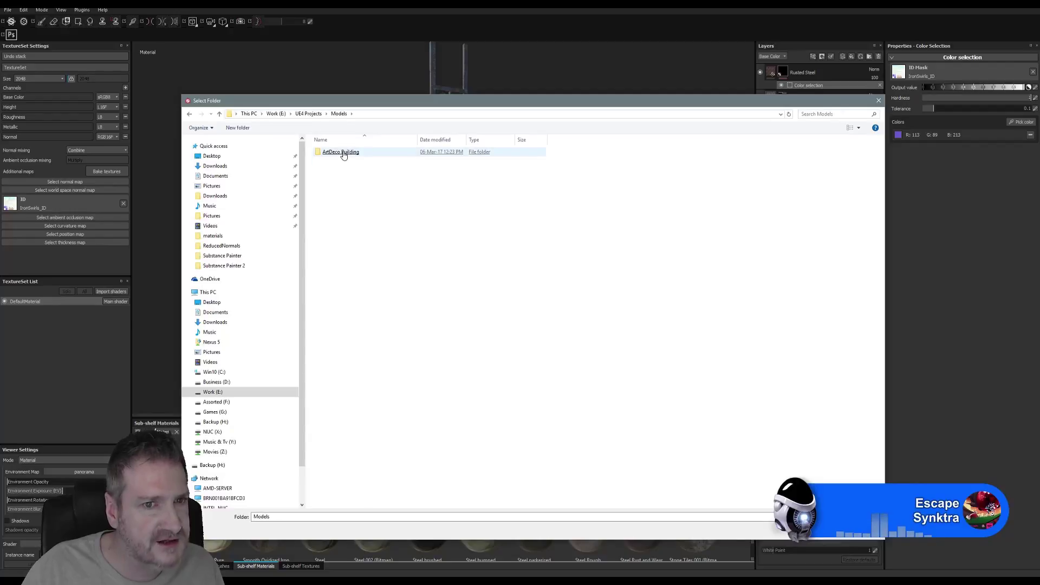
click(342, 152)
double_click(343, 151)
double_click(327, 162)
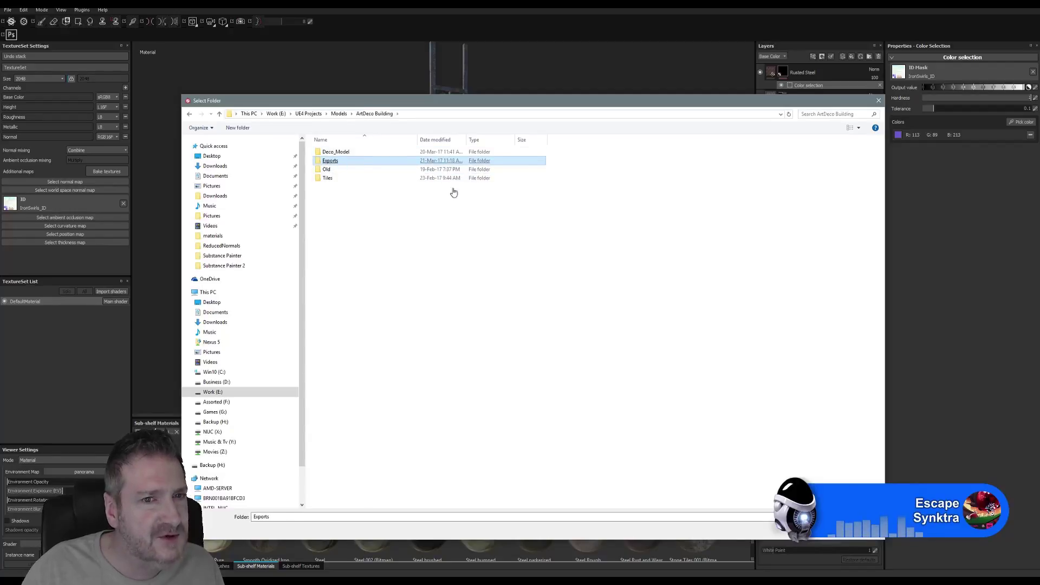
double_click(465, 163)
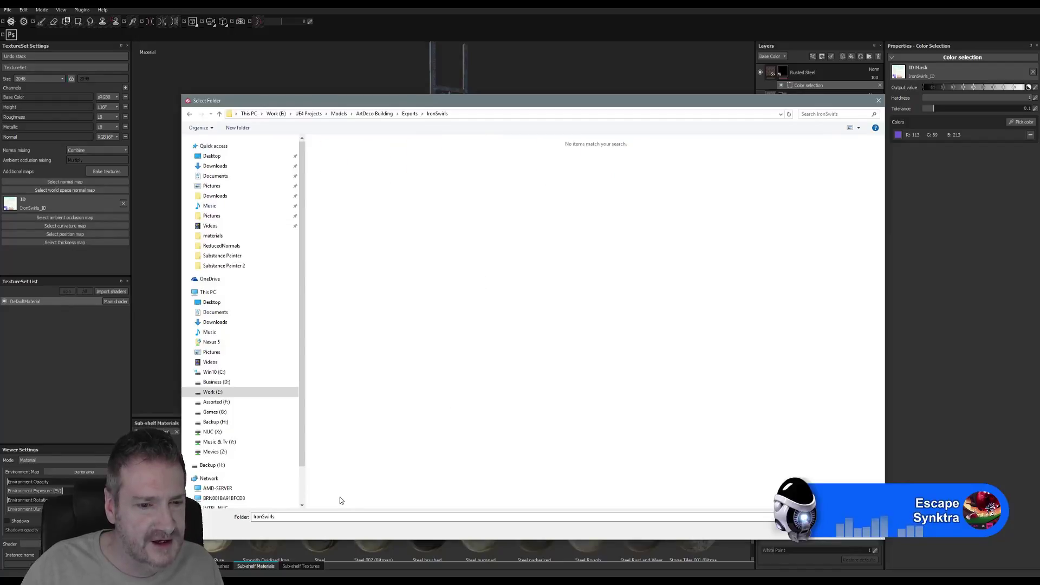
click(816, 530)
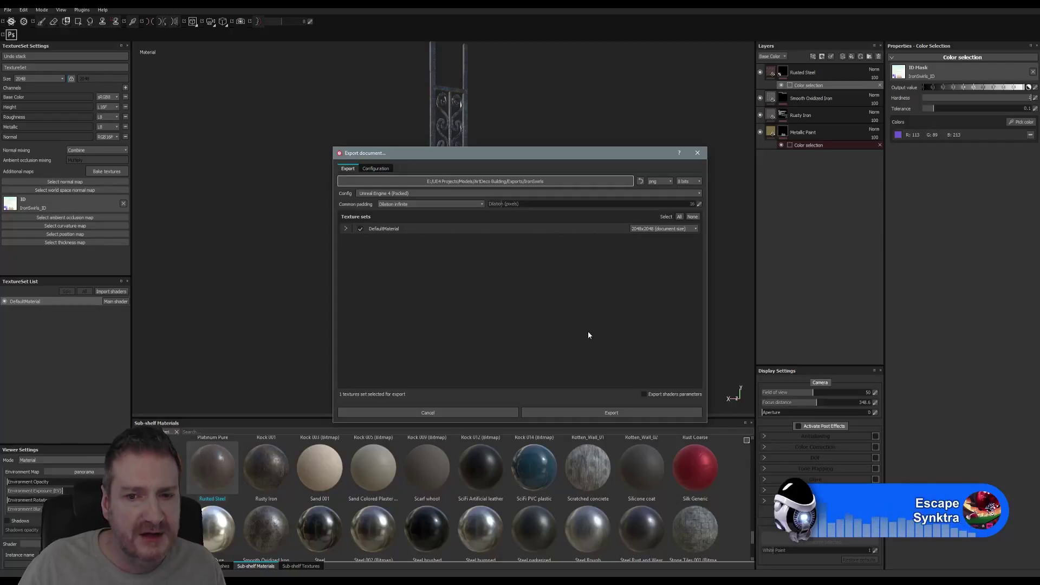
click(613, 412)
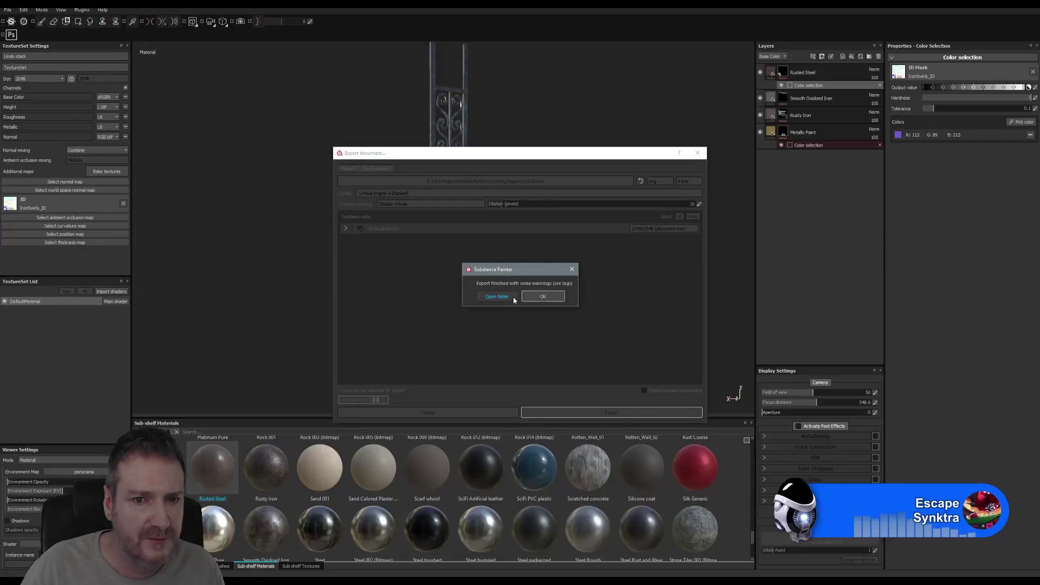
click(542, 296)
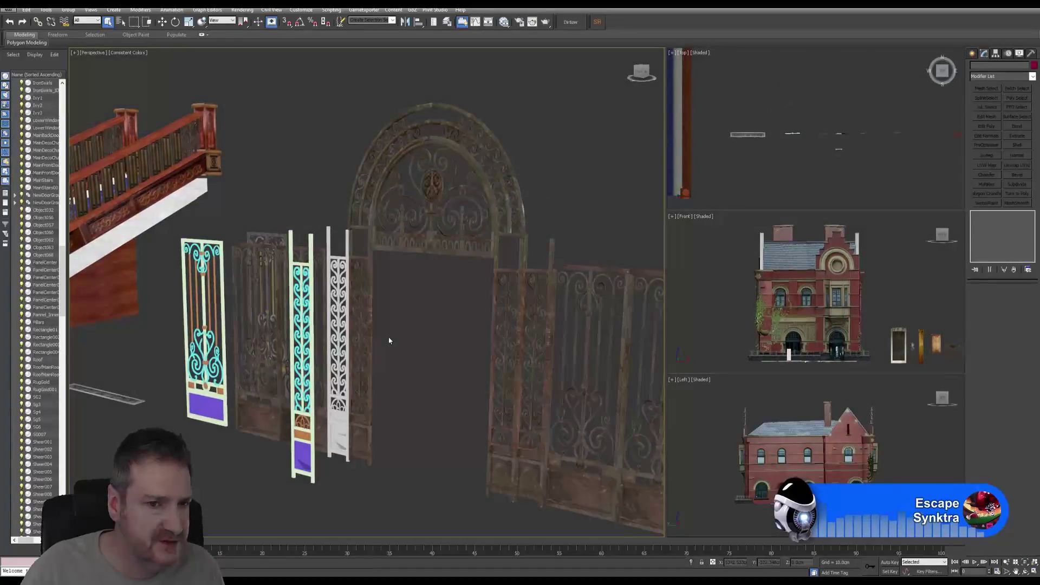
Switch to 3ds Max and add a Standard material to the Slate Material Editor, below the existing bitmap-textured one
alt+middle_drag(414, 278, 413, 277)
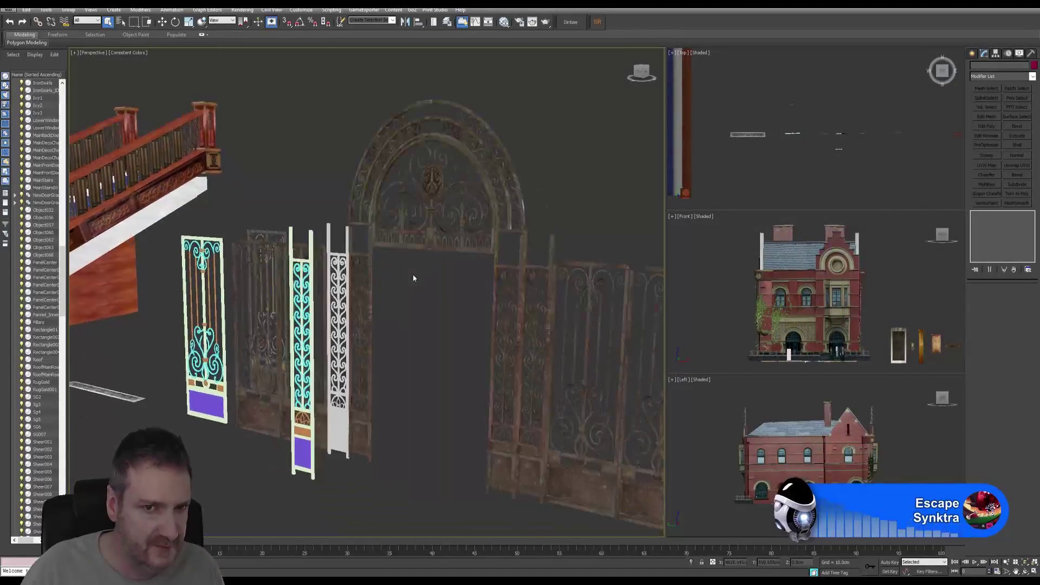
click(506, 22)
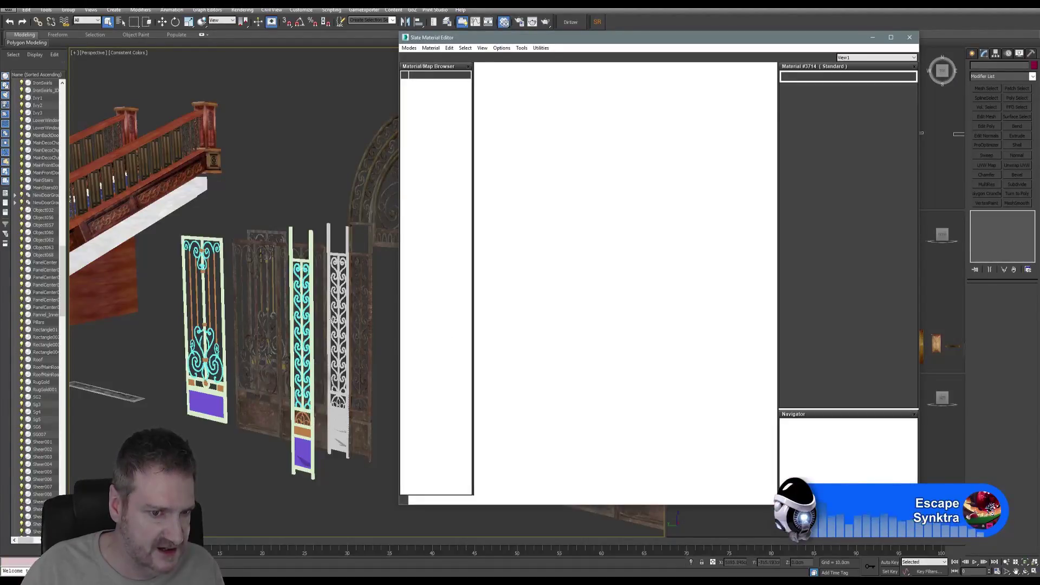
alt+middle_drag(285, 203, 283, 201)
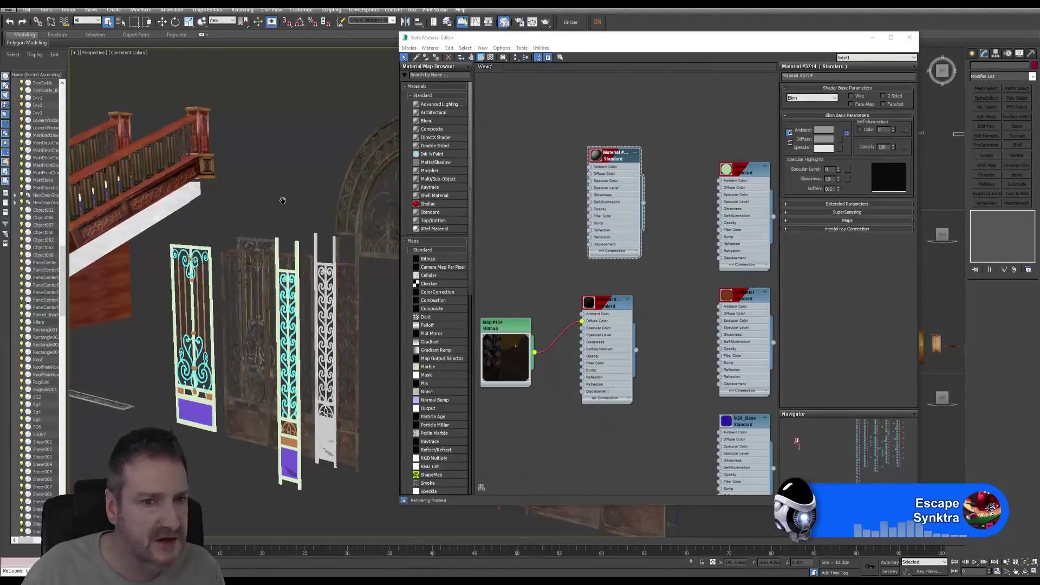
middle_drag(504, 296, 462, 195)
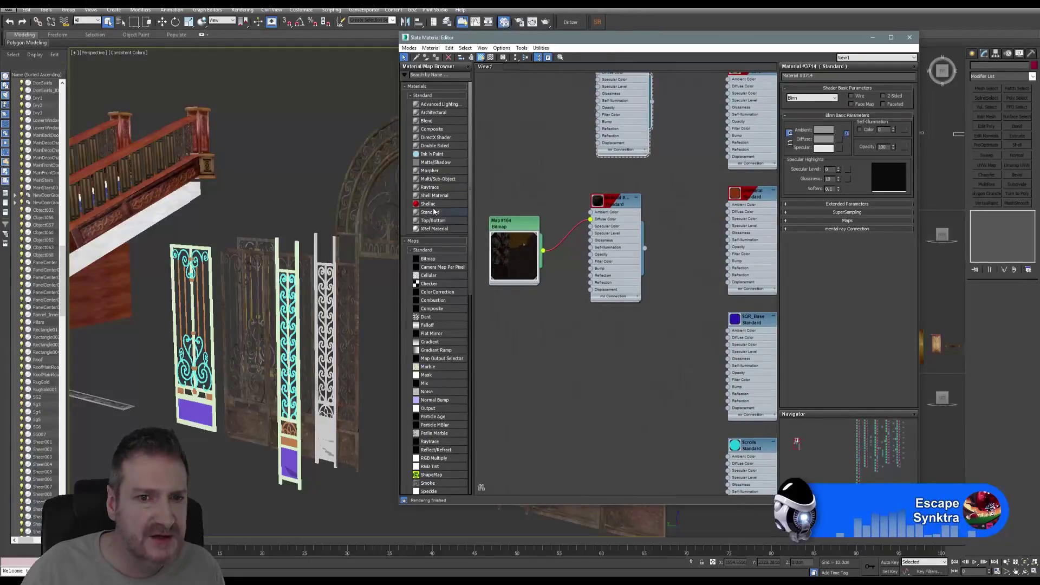
drag(611, 345, 609, 342)
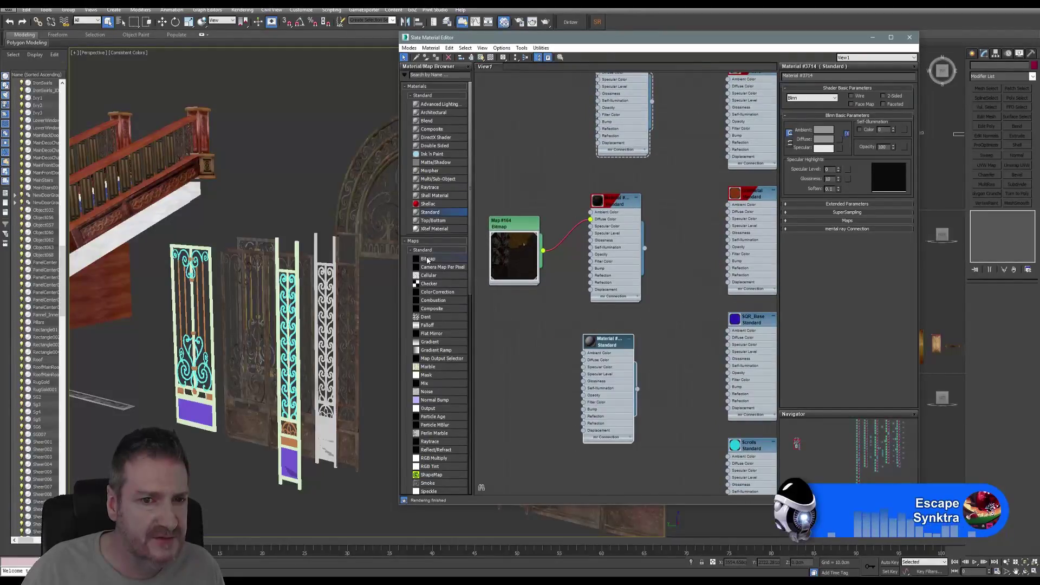
Load IronSwirls_R3_DefaultMaterial_BaseColor.png as a bitmap map and connect it to the new material's Diffuse Color
drag(427, 260, 514, 348)
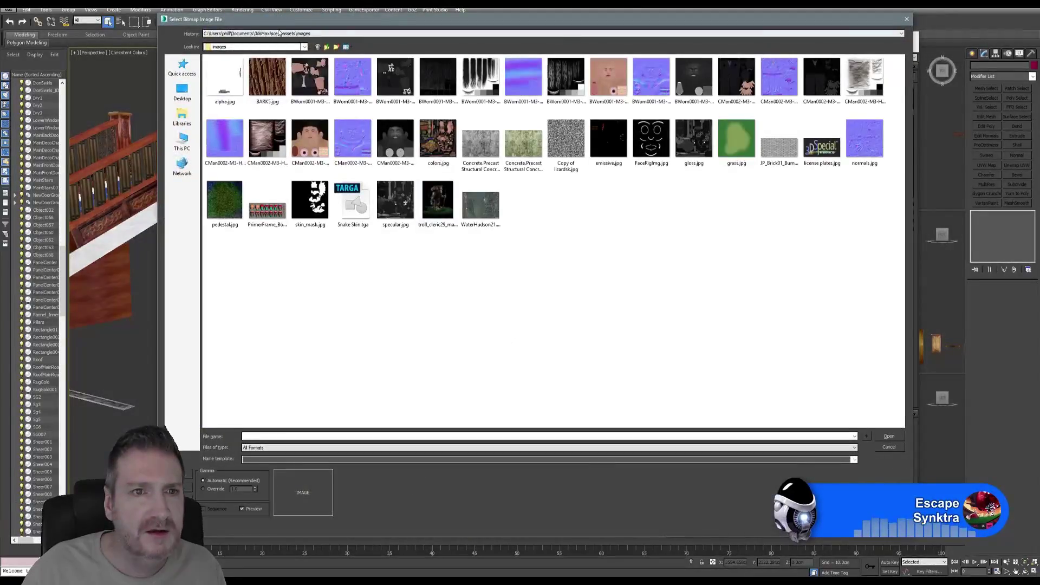
click(325, 34)
click(325, 47)
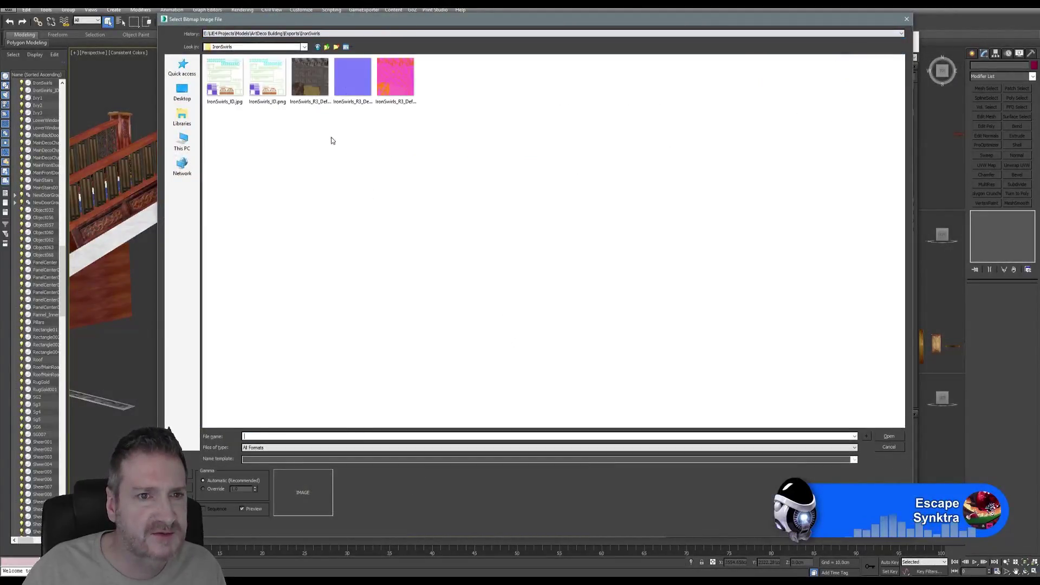
click(320, 87)
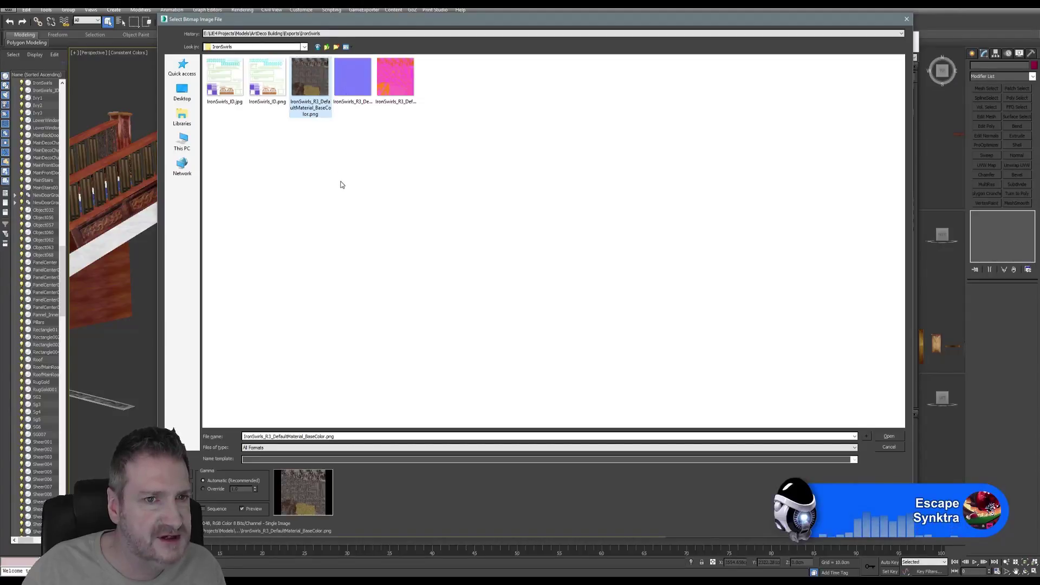
key(Return)
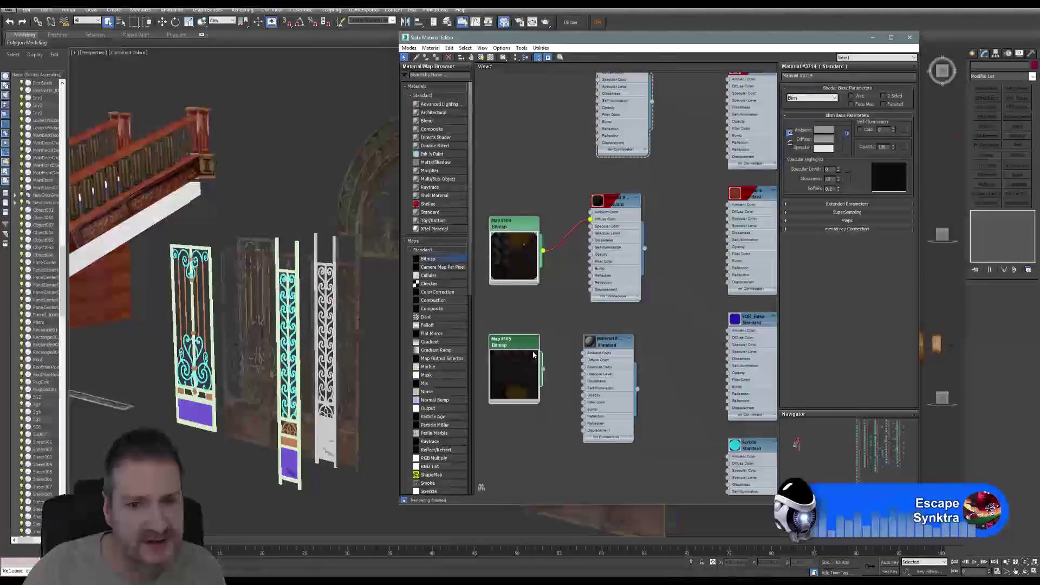
drag(542, 368, 578, 367)
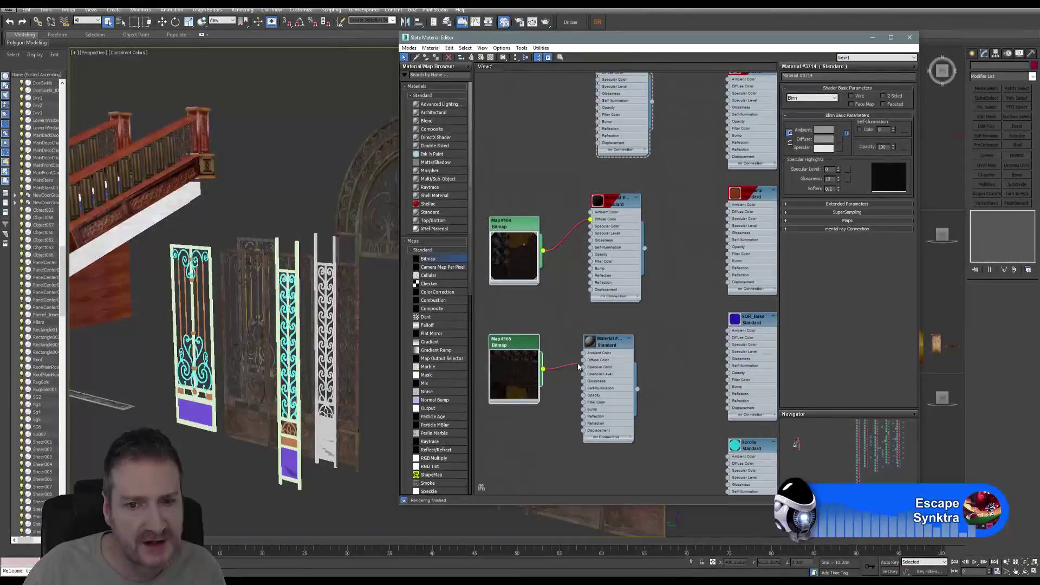
Enable both shaded and realistic viewport display for the new ironwork material
right_click(607, 343)
click(645, 440)
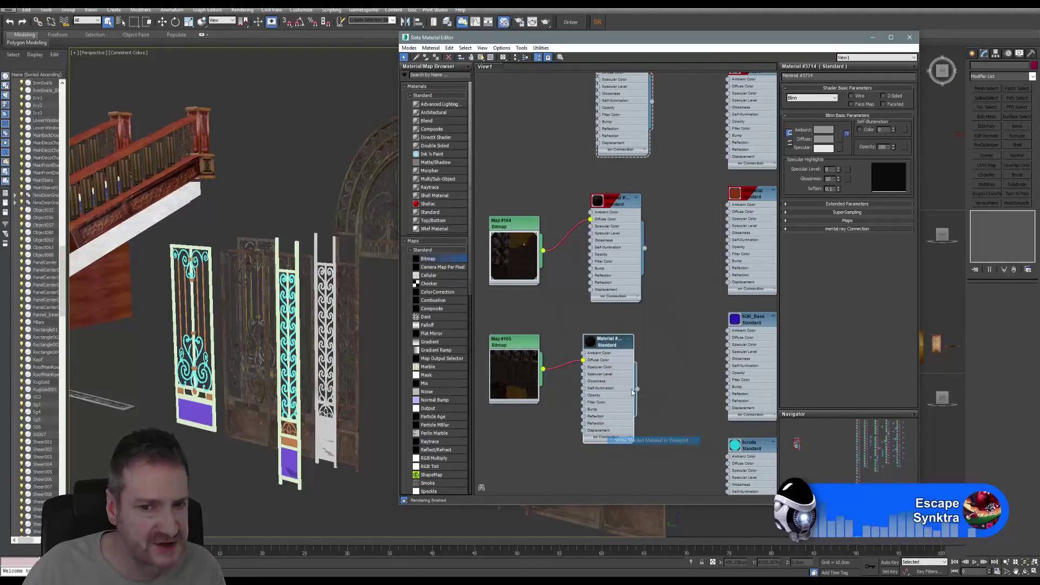
right_click(610, 343)
click(642, 450)
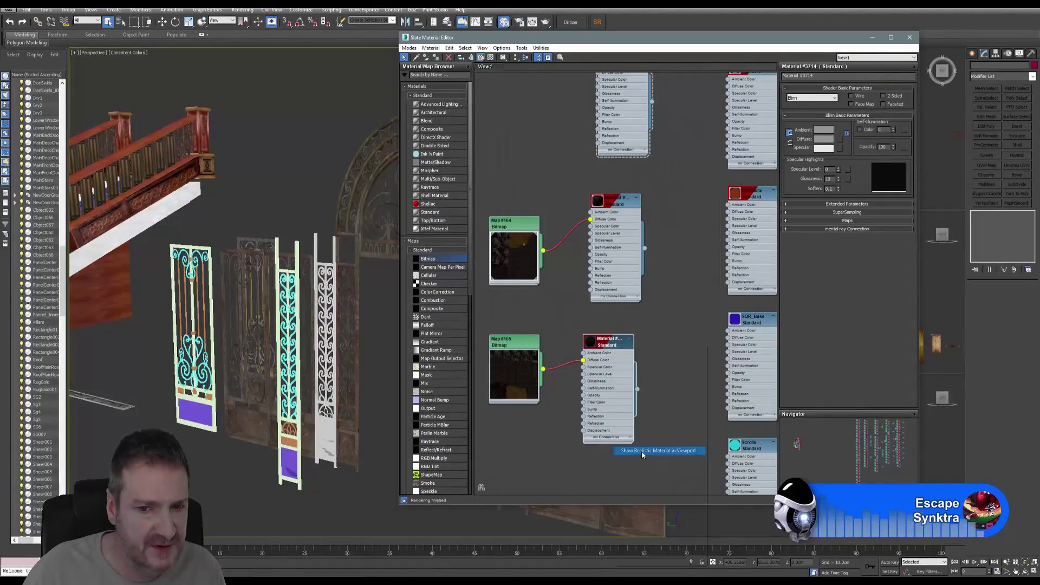
Assign the new material to the white narrow ironwork panel, close the material editor and deselect the panel
click(325, 264)
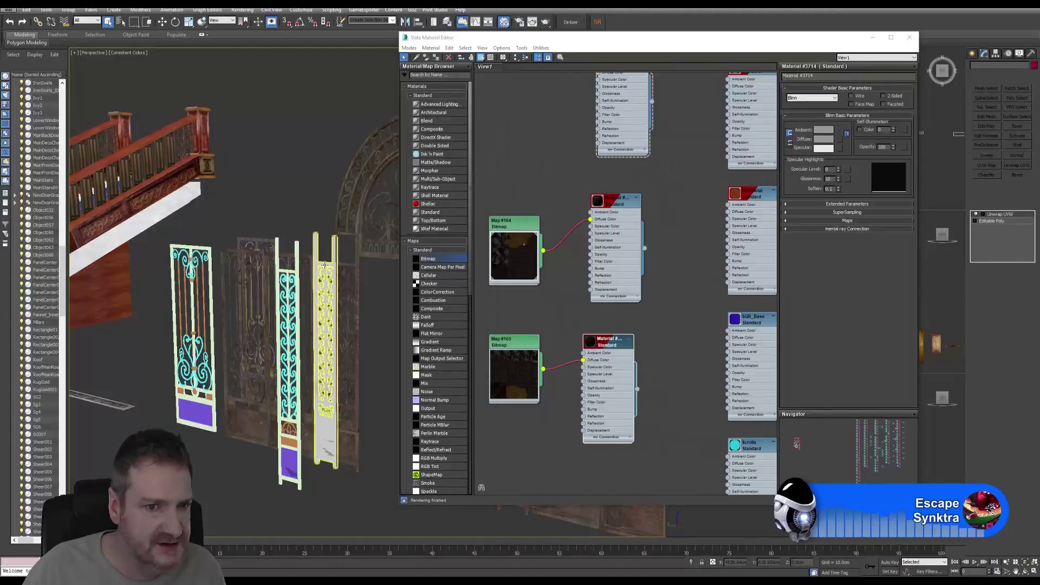
right_click(603, 346)
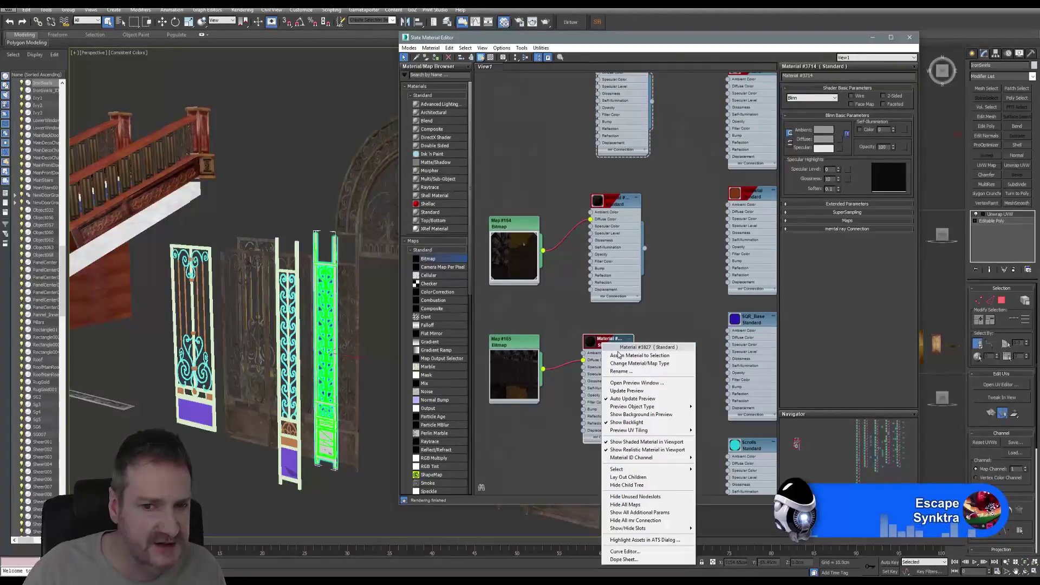
click(623, 360)
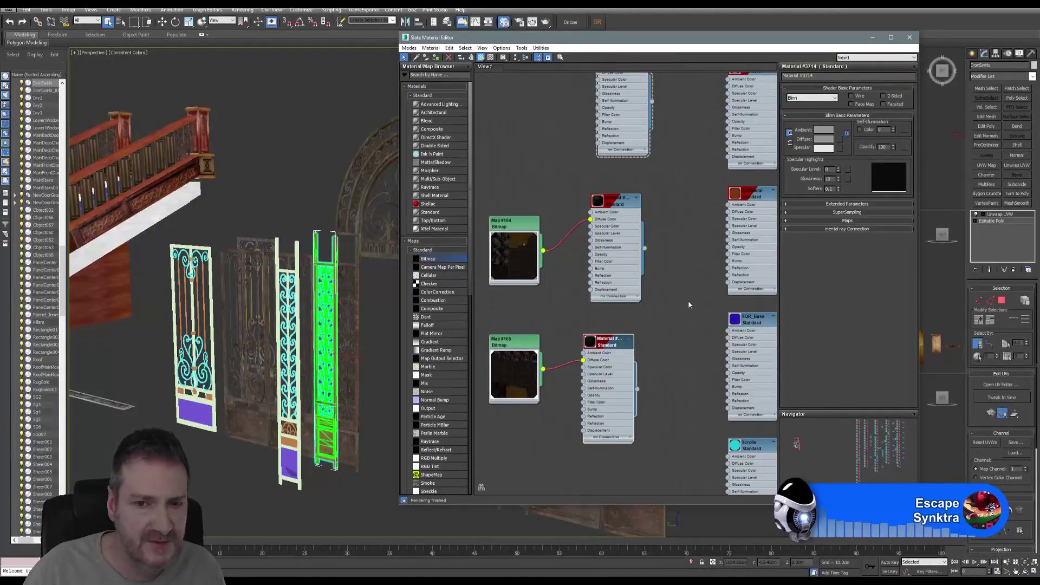
click(909, 38)
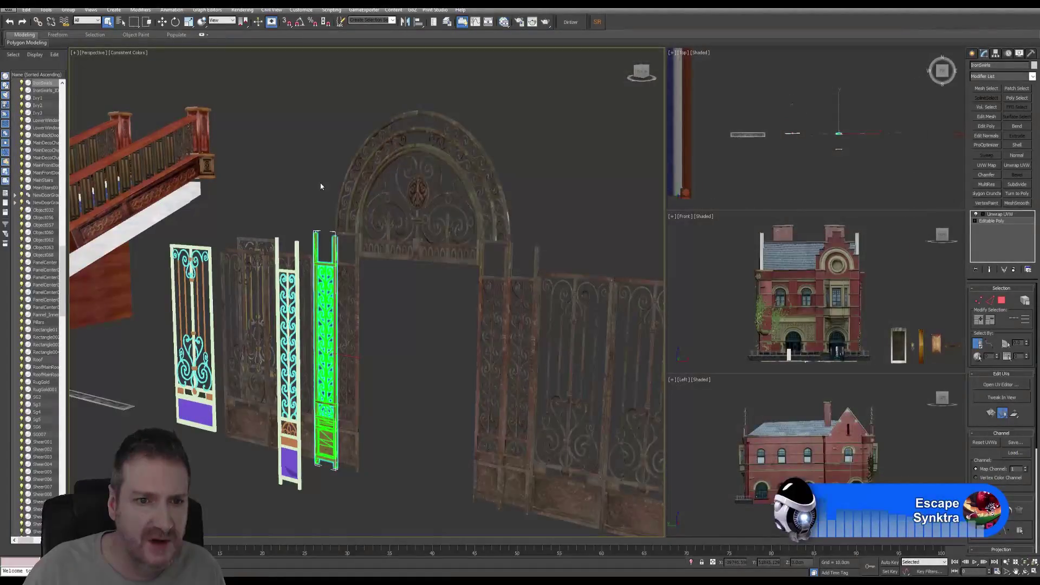
click(304, 187)
Examine the textured narrow ironwork panel up close and beside the surrounding gate panels
alt+middle_drag(360, 345, 364, 344)
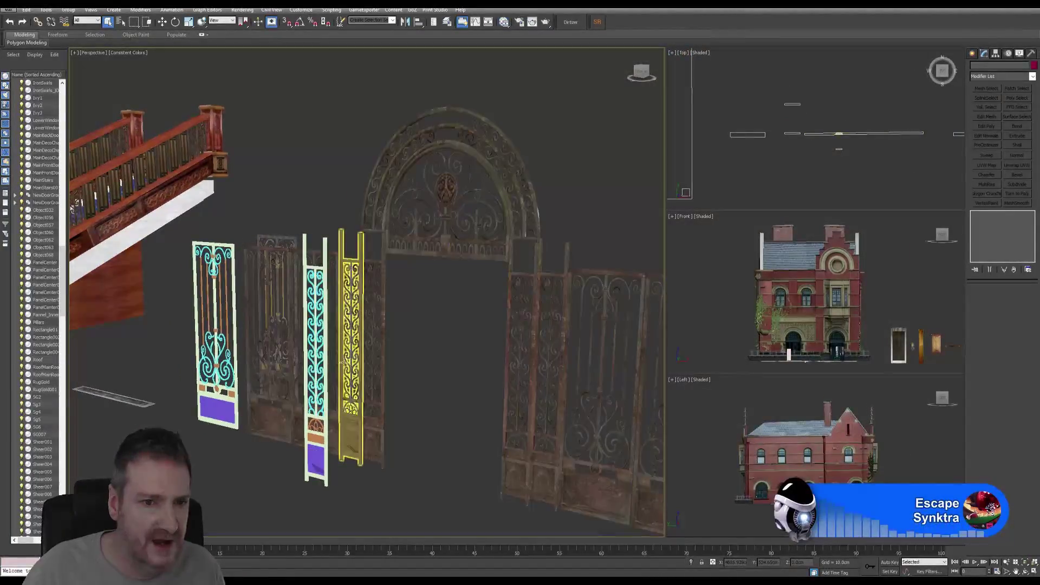
scroll(357, 325, up, 5)
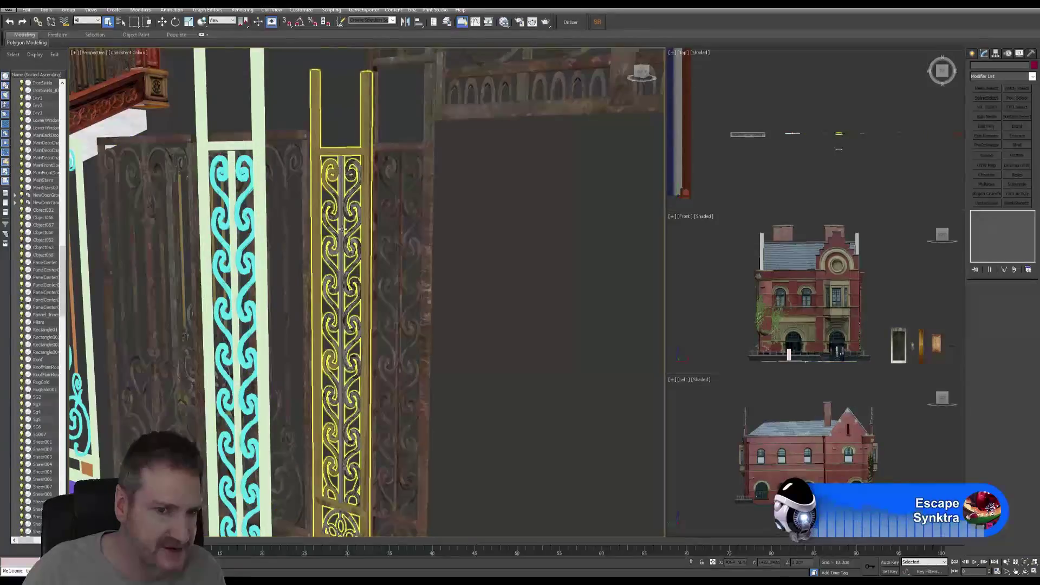
scroll(338, 256, down, 5)
mouse_move(338, 256)
alt+middle_down()
mouse_move(319, 373)
mouse_move(337, 267)
alt+middle_up()
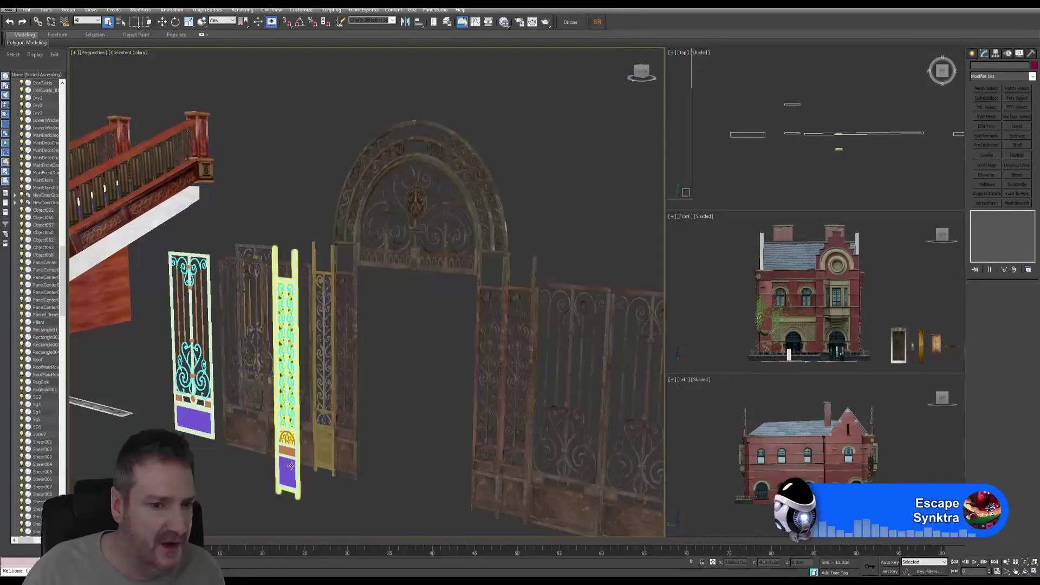
Clone the color-coded narrow ironwork panel and place the copy in front of the original
click(297, 451)
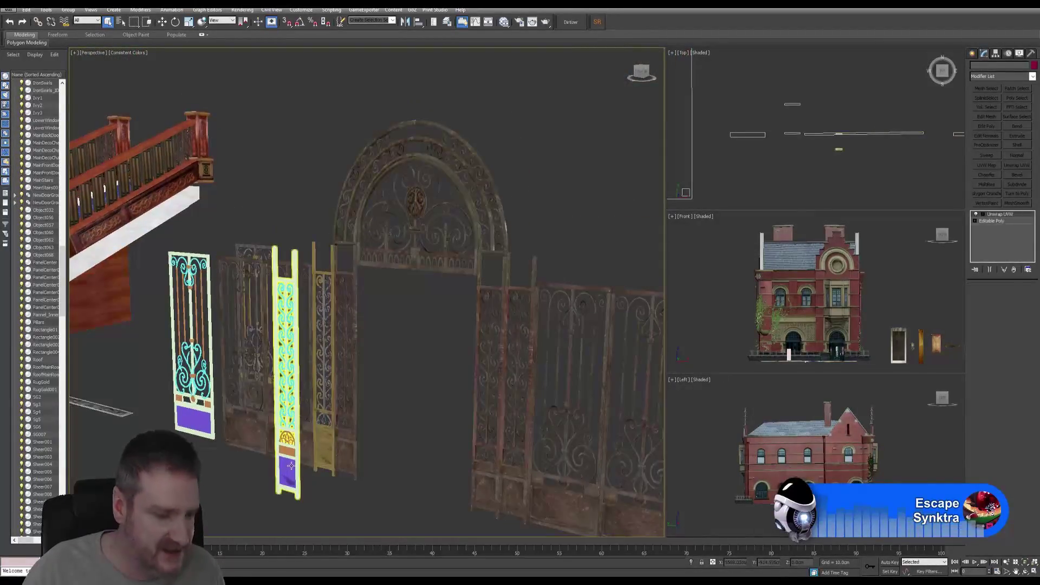
click(160, 24)
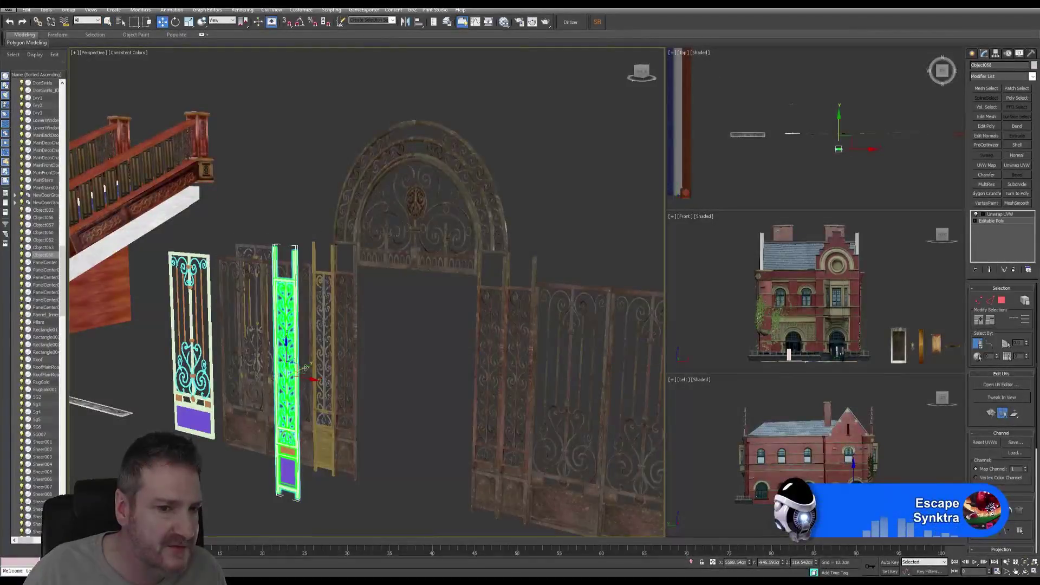
drag(306, 372, 238, 411)
click(520, 326)
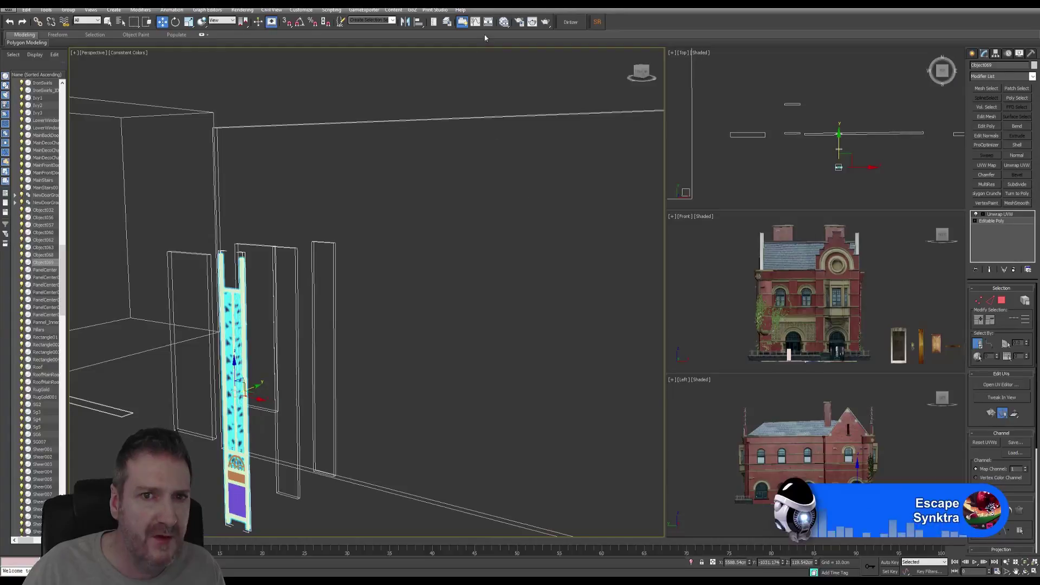
Assign the textured ironwork material connected to the lower bitmap to the cloned panel and close the material editor
key(m)
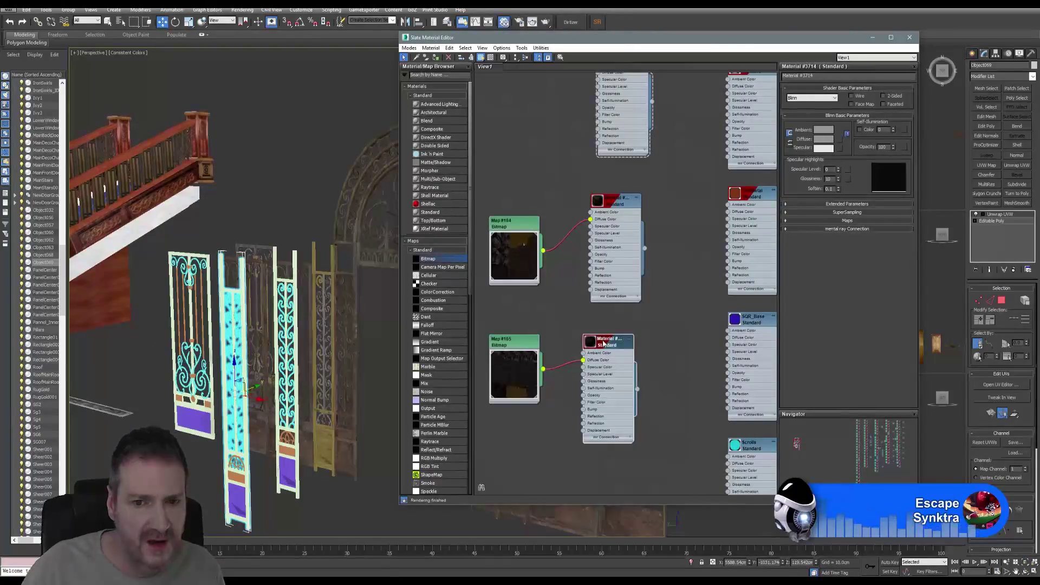
right_click(604, 342)
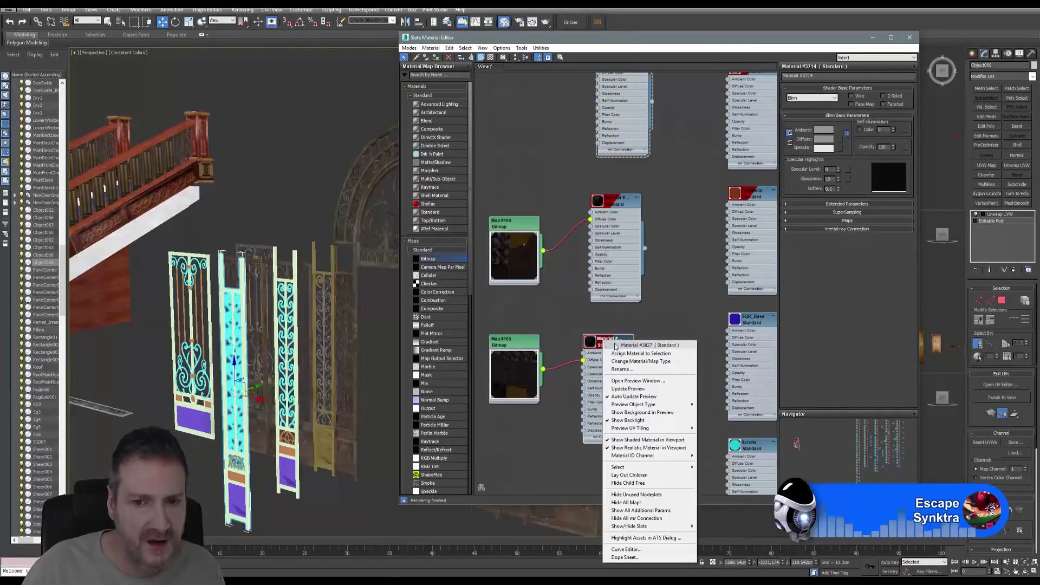
click(627, 355)
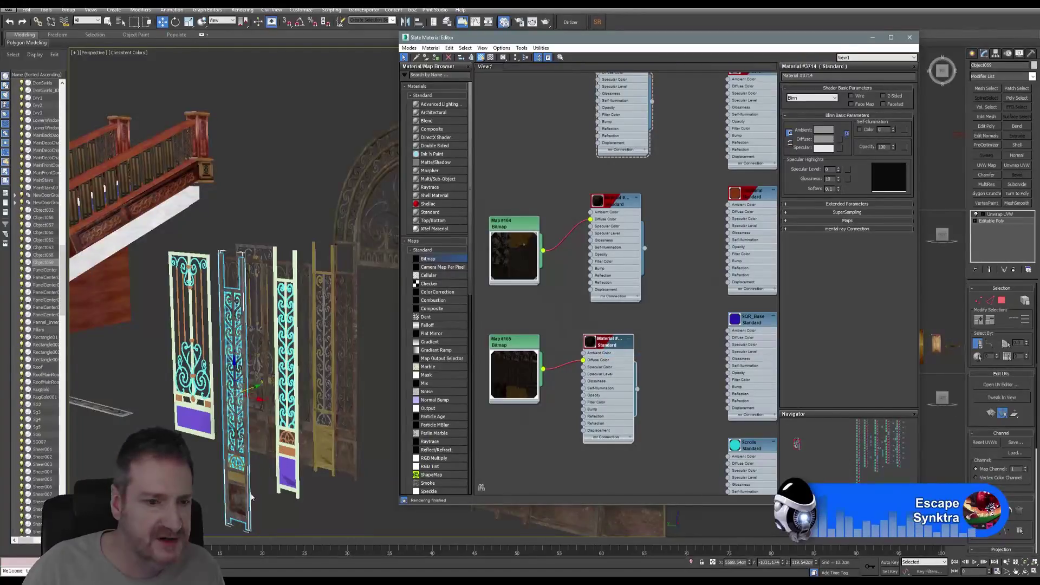
click(909, 38)
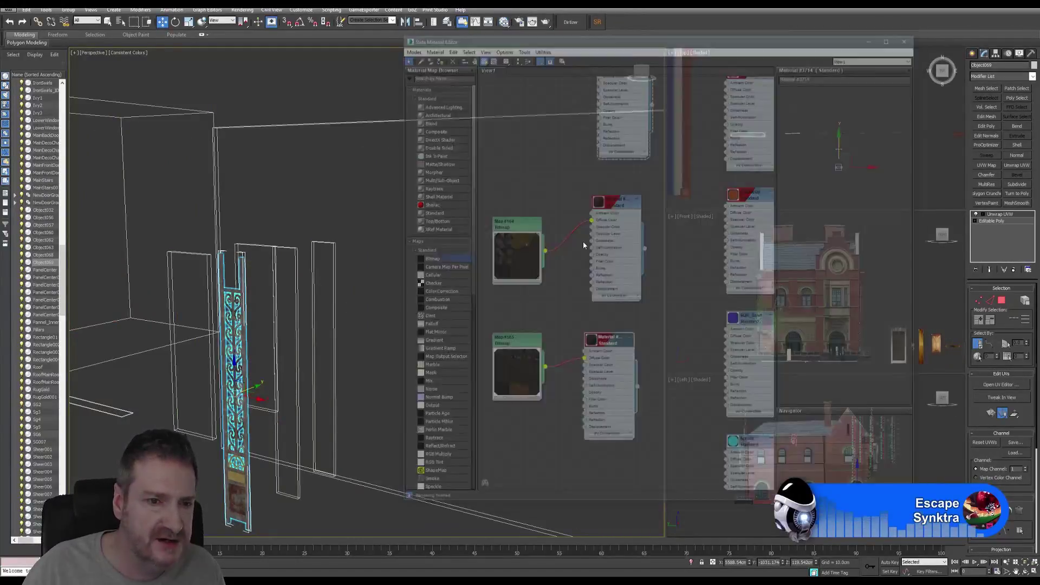
key(z)
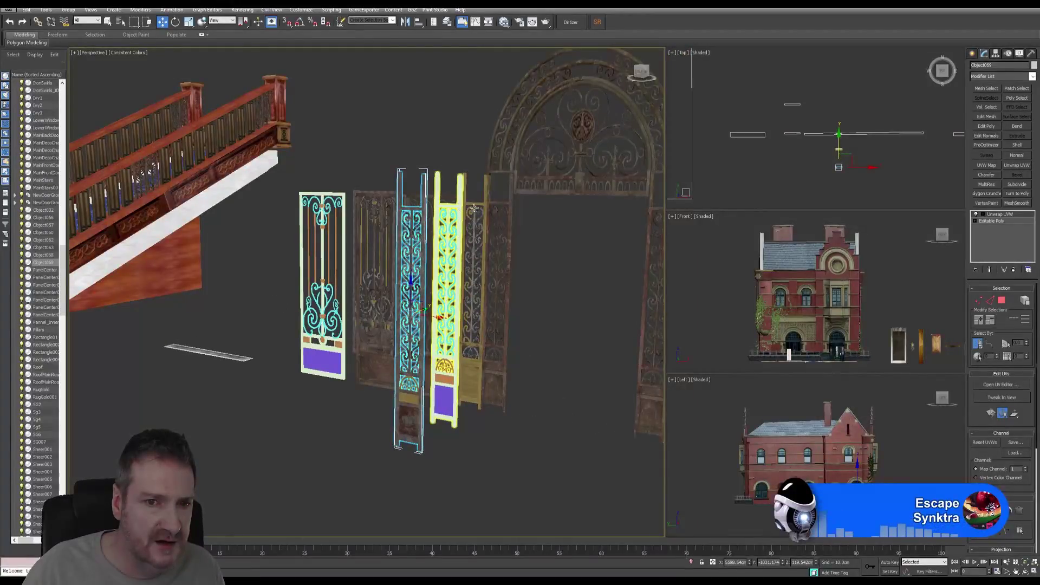
Delete the old narrow ironwork panel standing behind the color-coded one, beside the arched gateway
click(481, 205)
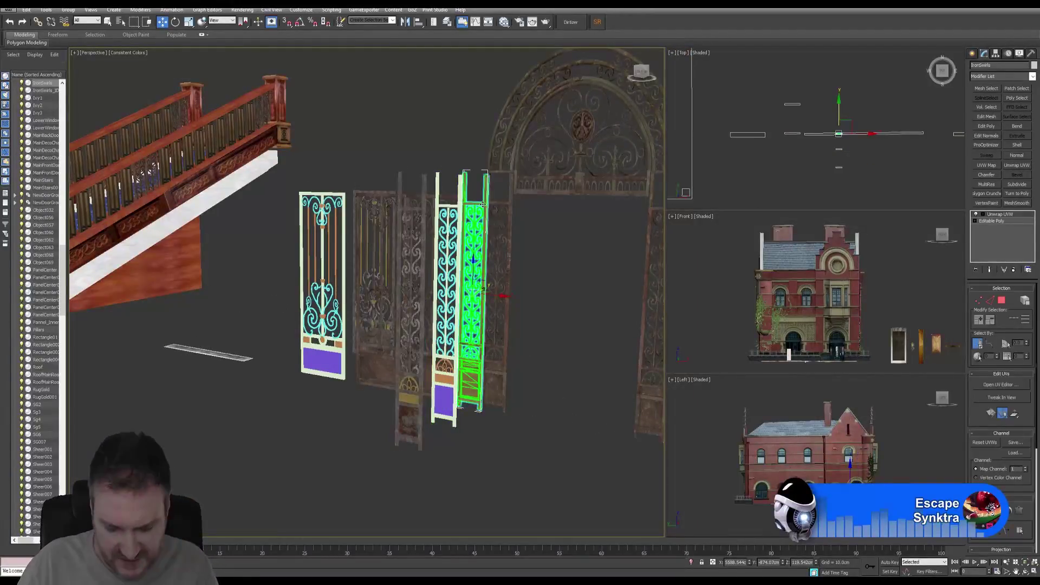
key(Delete)
key(F3)
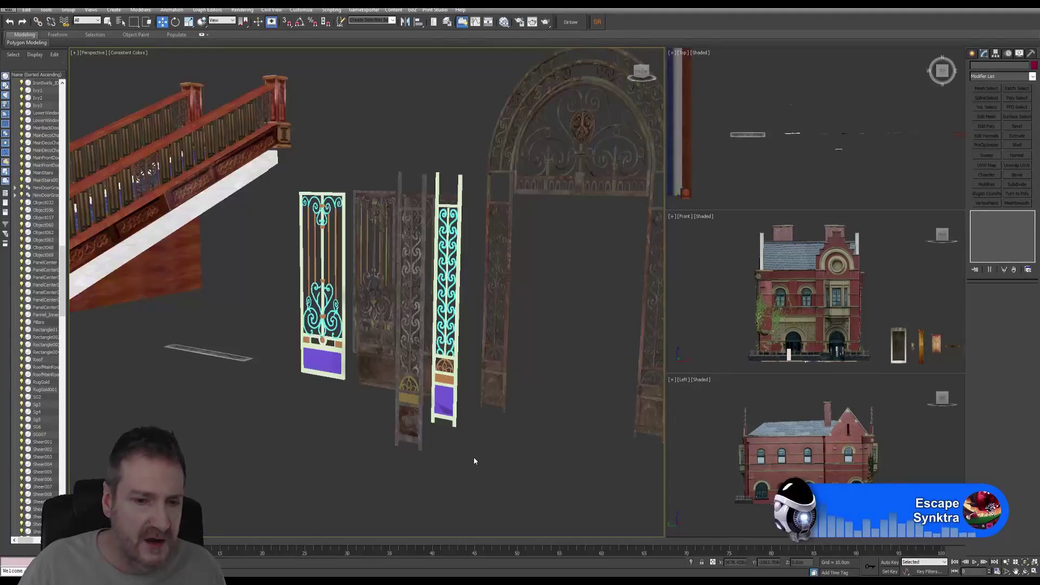
Move the textured narrow panel back along the Y axis into line with the gate, where the deleted panel stood
click(417, 408)
key(F3)
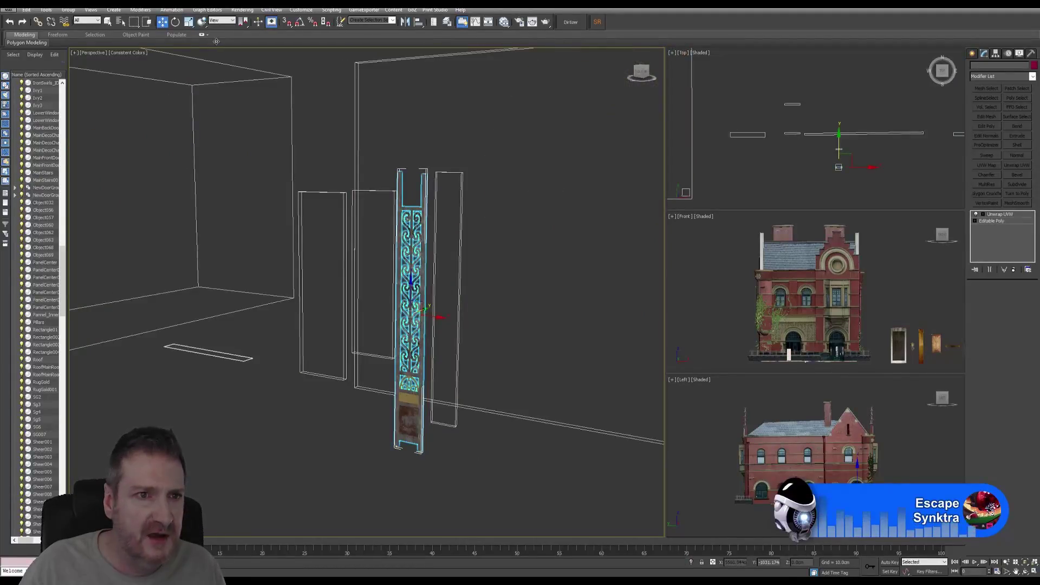
key(F3)
key(F3)
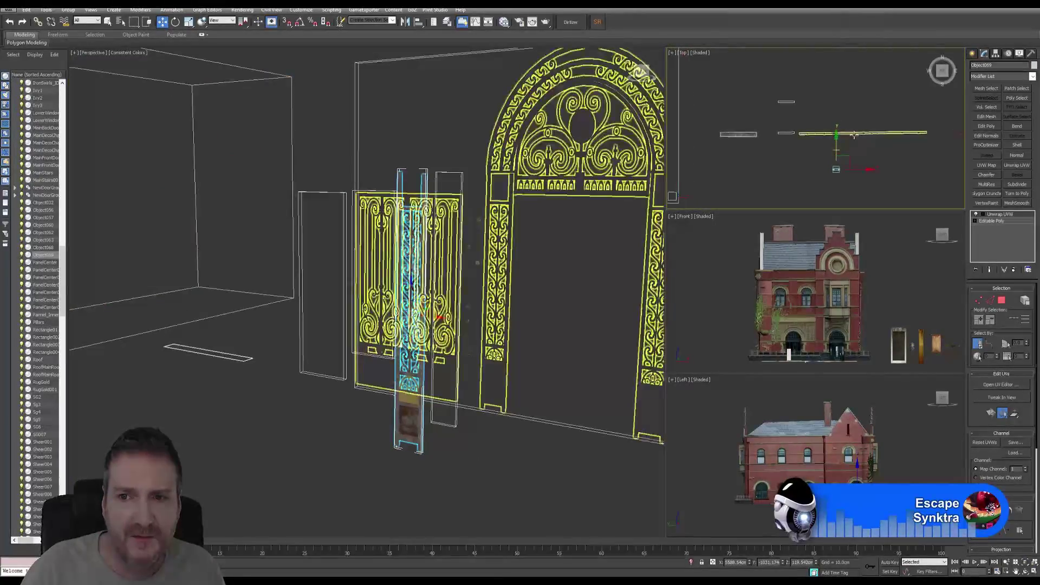
scroll(850, 149, down, 2)
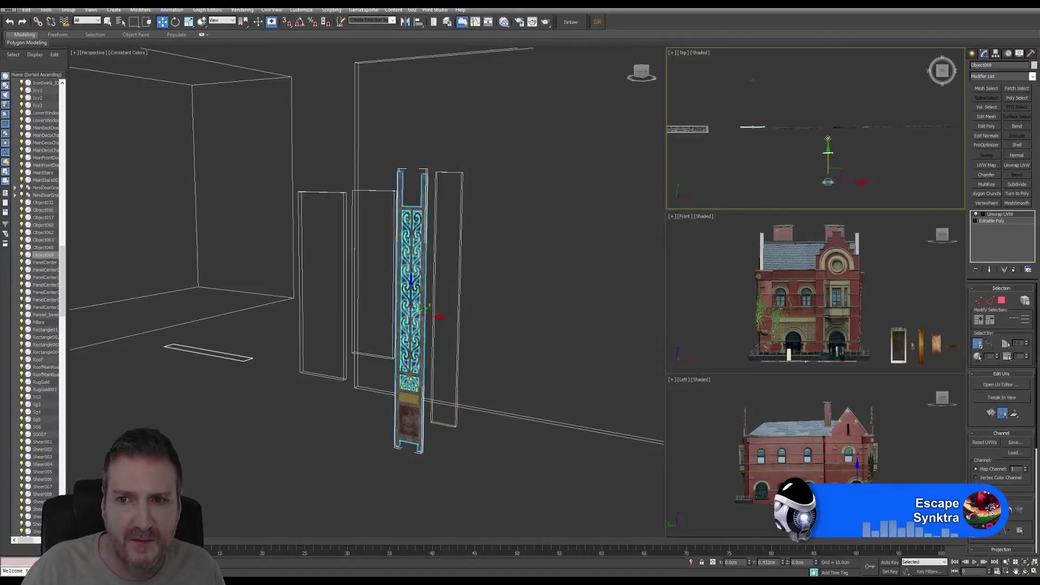
drag(827, 162, 839, 108)
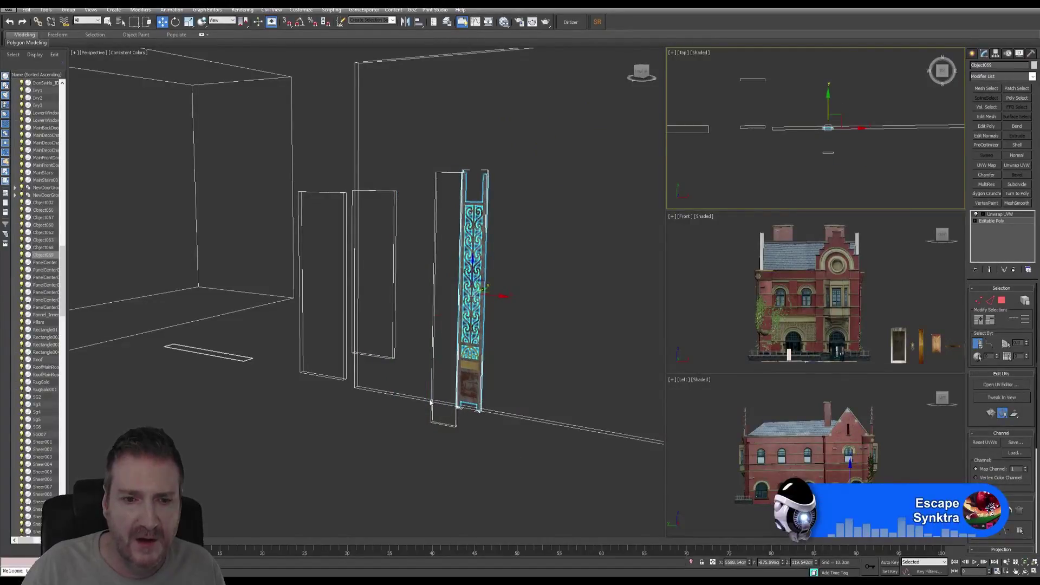
Deselect the repositioned textured panel and compare it up close with the color-coded original and the surrounding gate panels
middle_drag(504, 455, 499, 458)
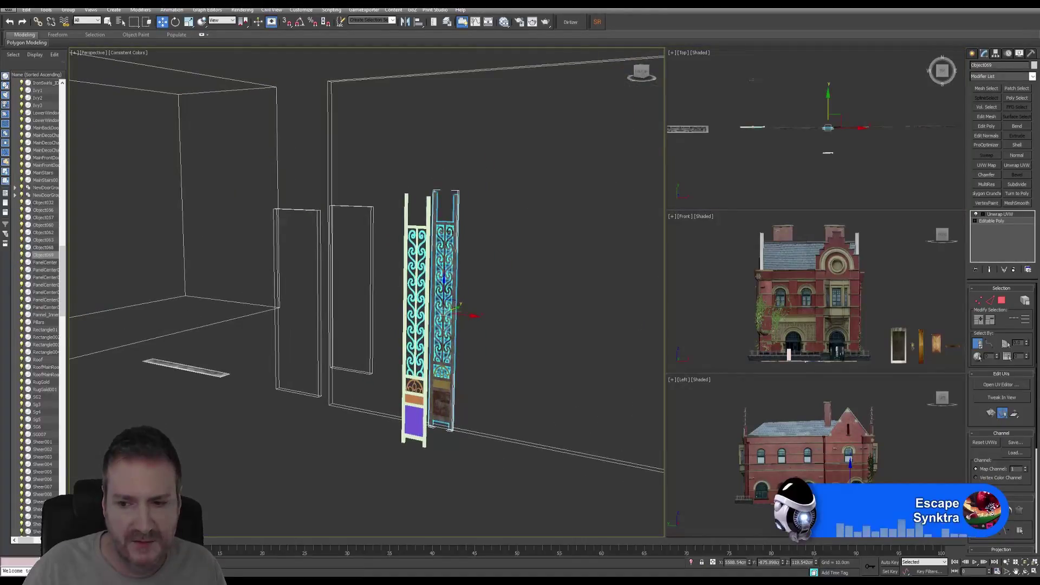
alt+middle_drag(393, 335, 377, 369)
alt+middle_drag(448, 301, 298, 247)
scroll(386, 359, down, 5)
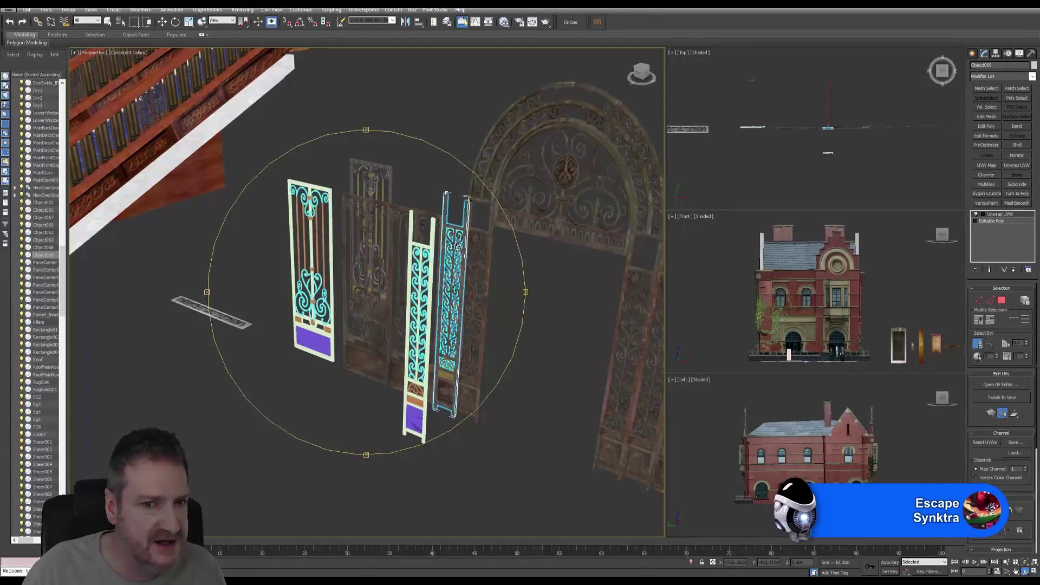
click(109, 23)
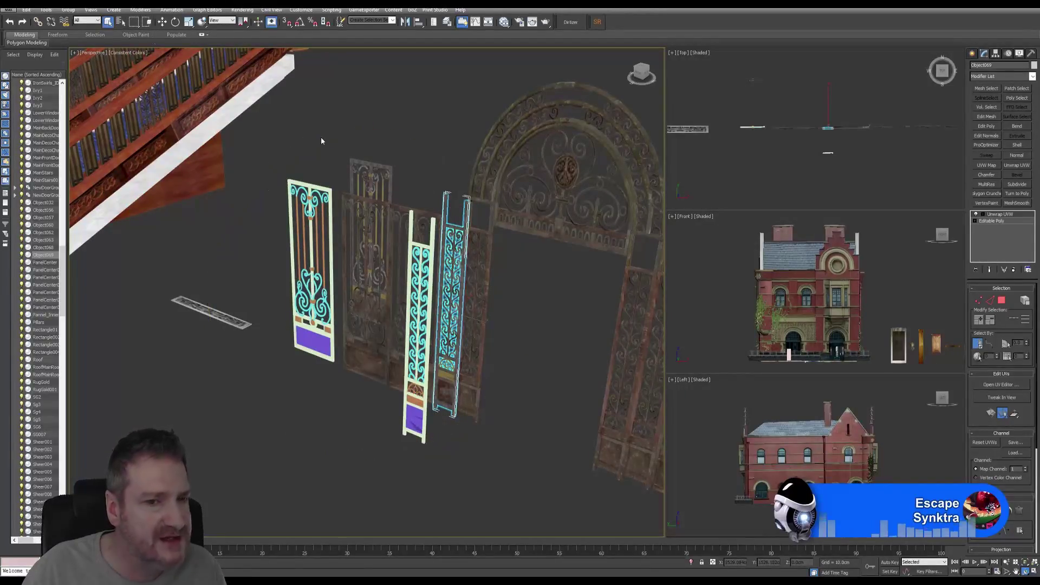
click(521, 438)
scroll(447, 251, up, 4)
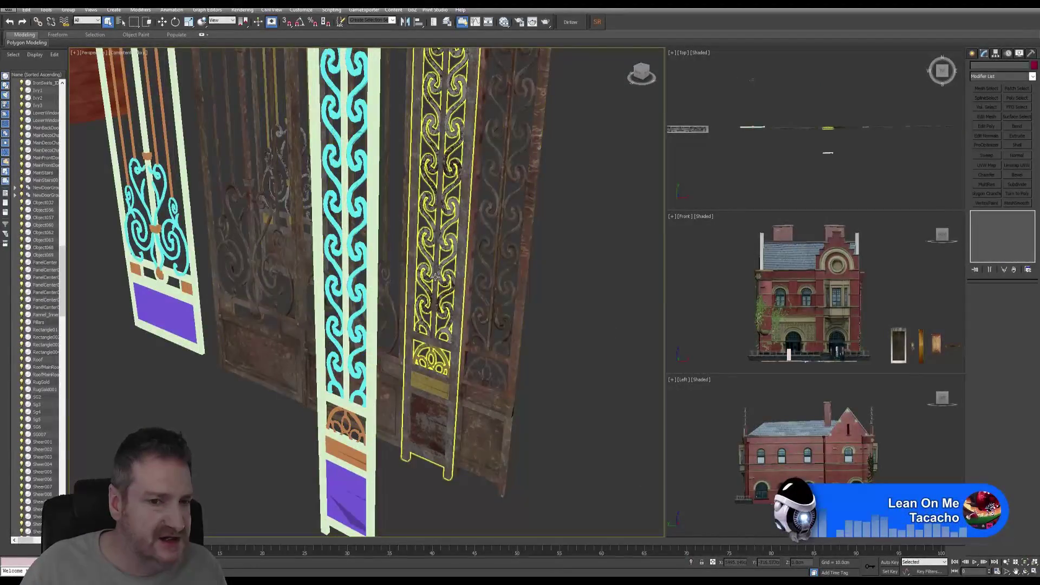
Switch to Unreal Engine and import IronSwirls_R3.FBX from the Exports/IronSwirls folder into Models/Building, keeping the preset FBX options
click(989, 4)
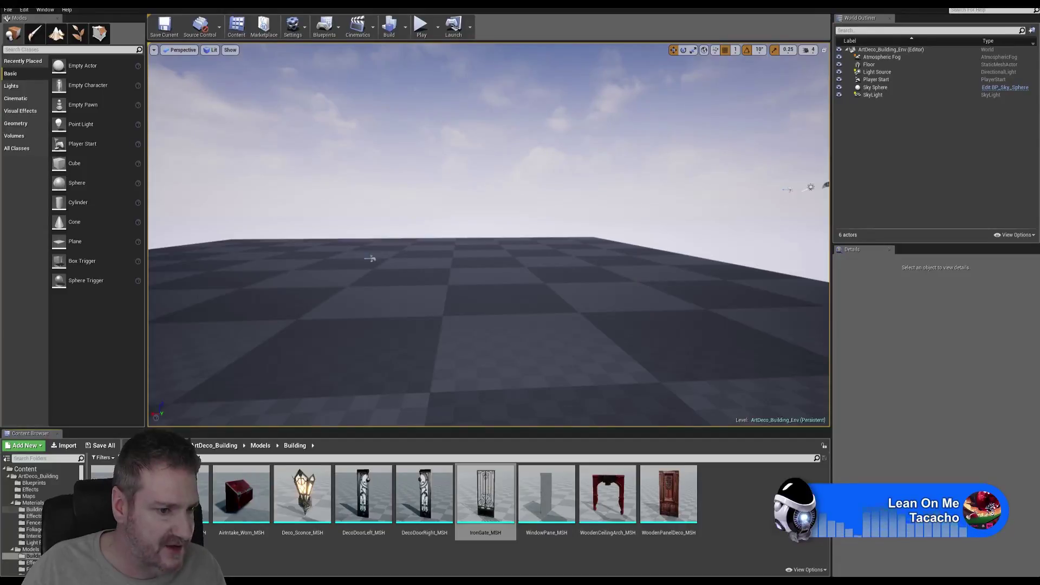
scroll(41, 520, down, 1)
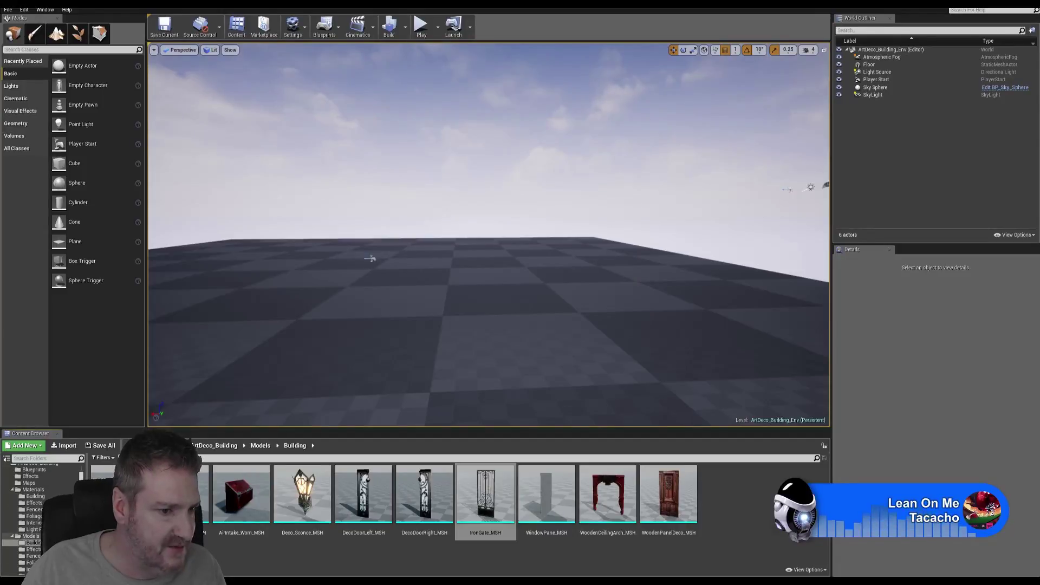
click(63, 449)
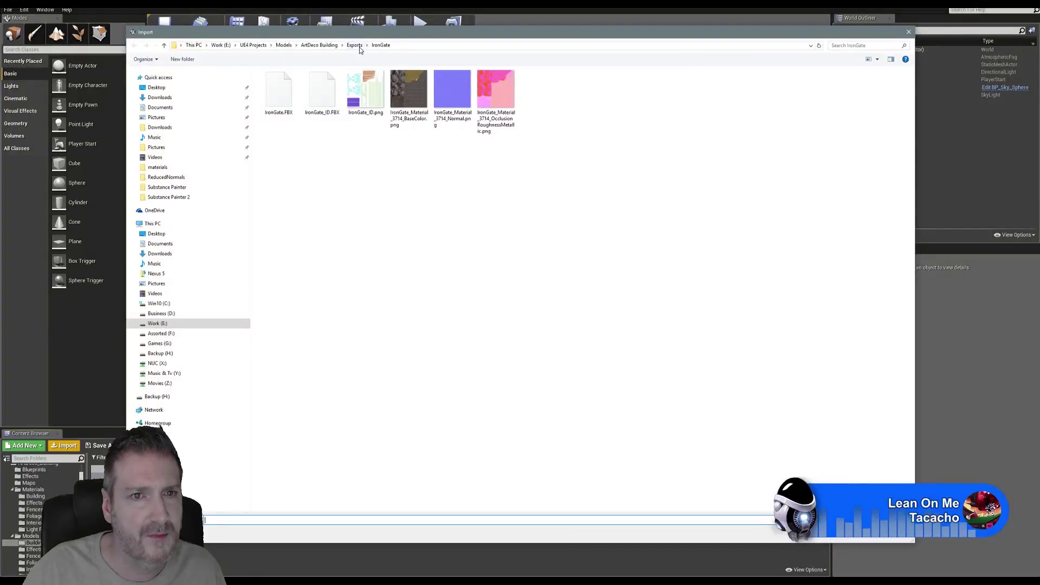
click(356, 45)
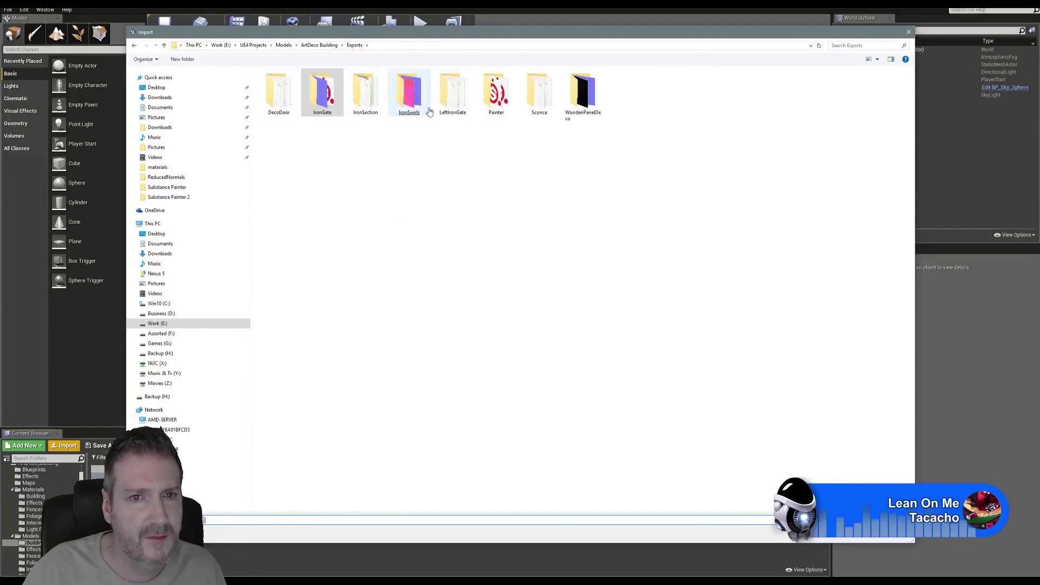
double_click(405, 100)
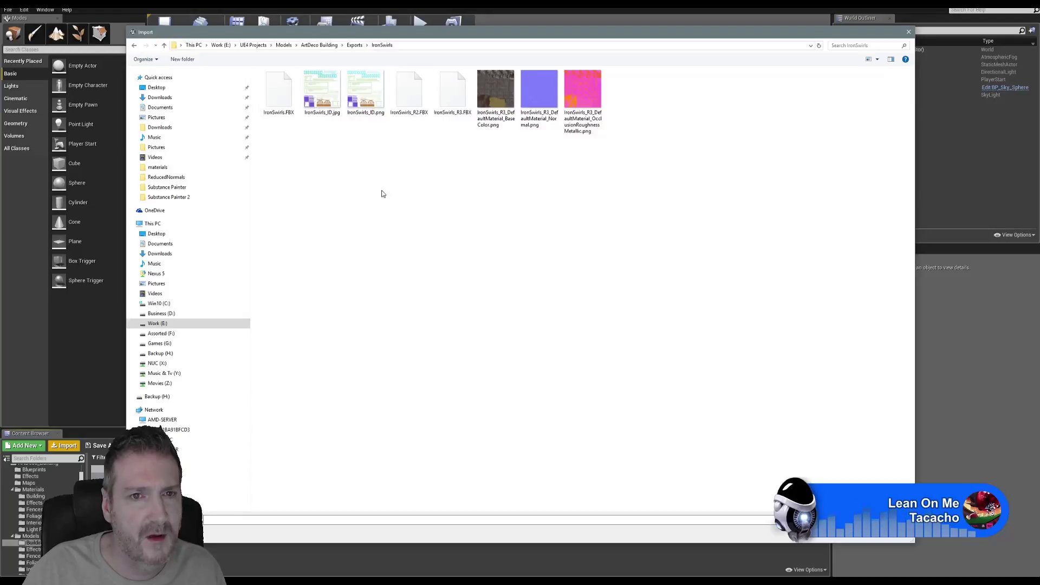
double_click(452, 93)
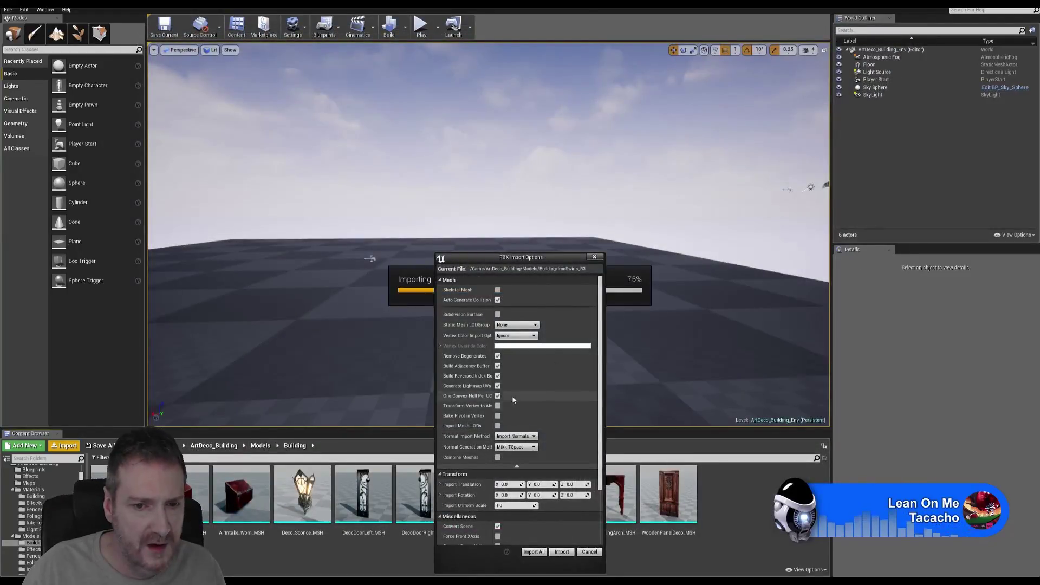
drag(491, 416, 508, 416)
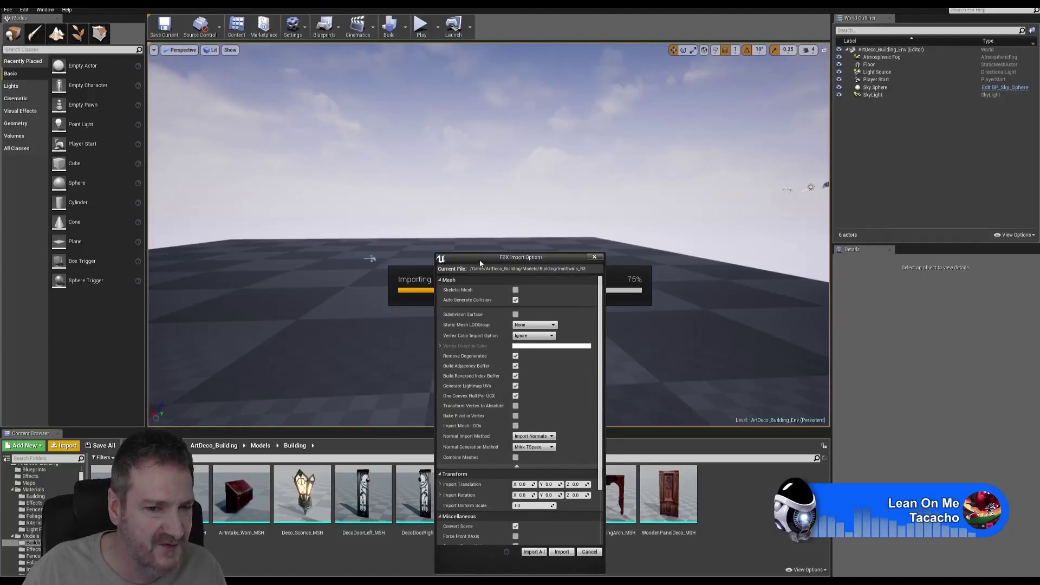
drag(485, 255, 458, 168)
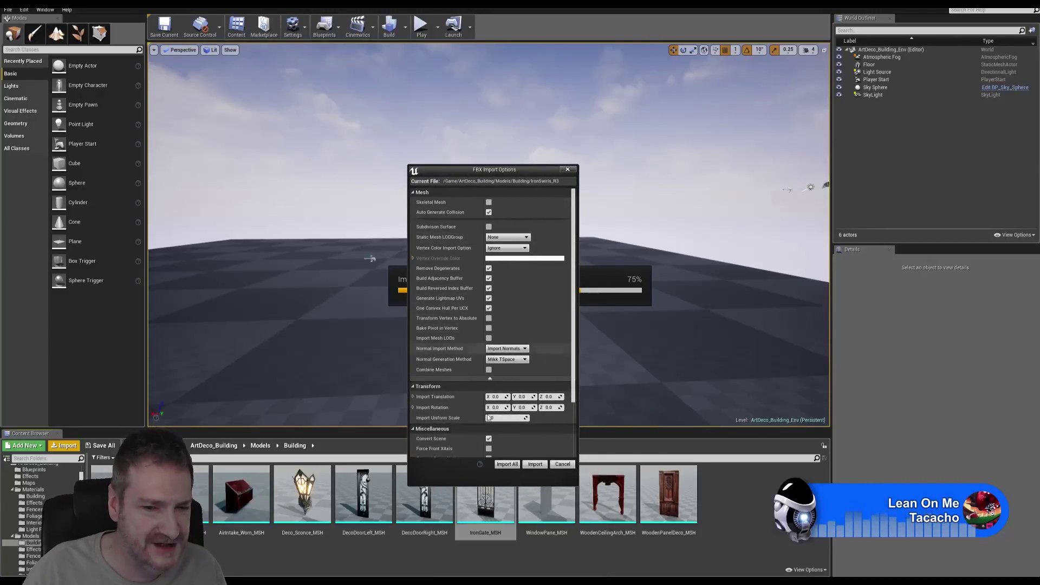
click(535, 464)
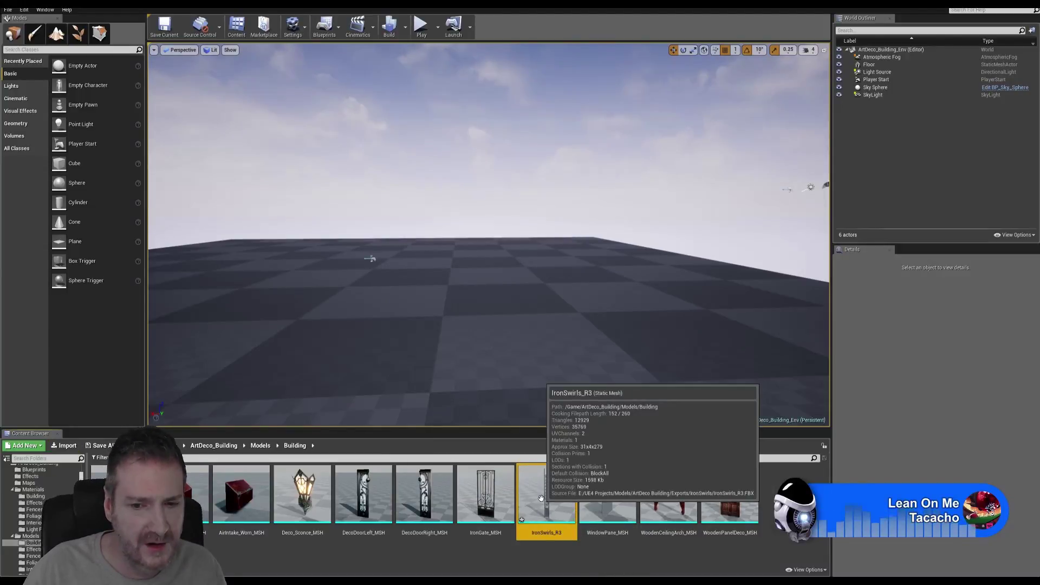
Inspect the imported IronSwirls_R3 mesh in the static mesh editor and close it
mouse_move(548, 499)
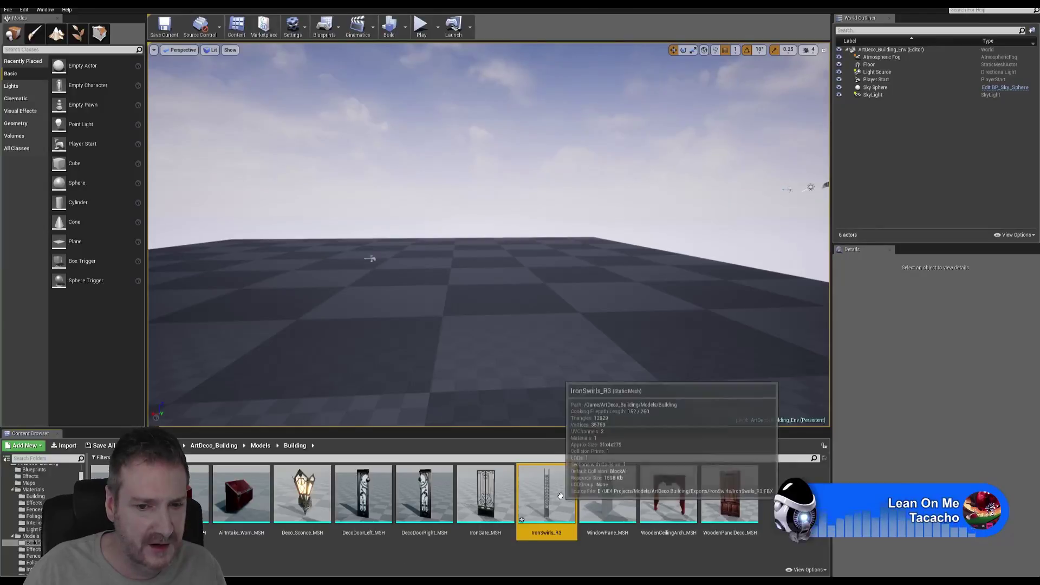
double_click(549, 500)
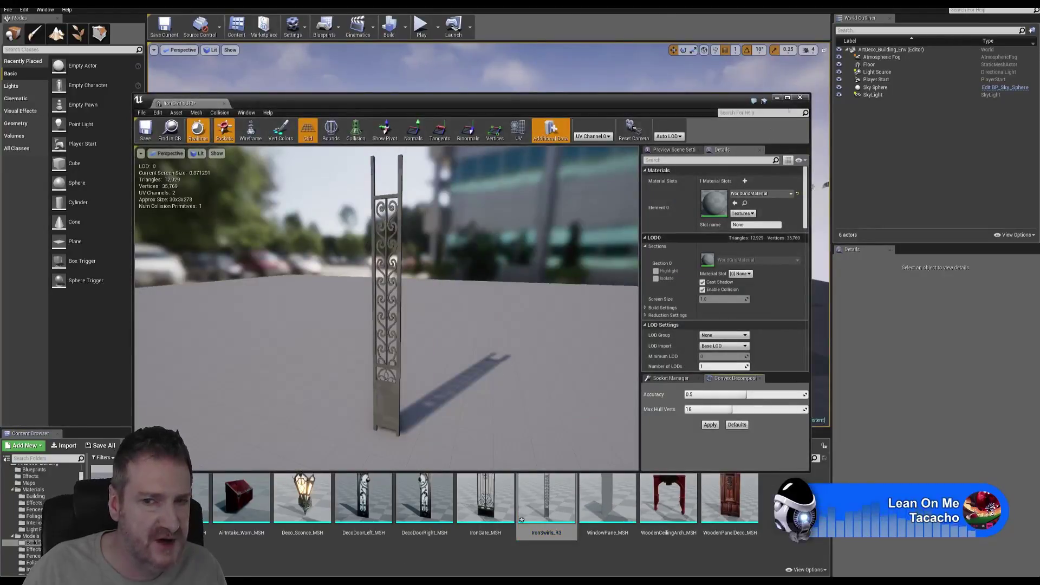
click(799, 98)
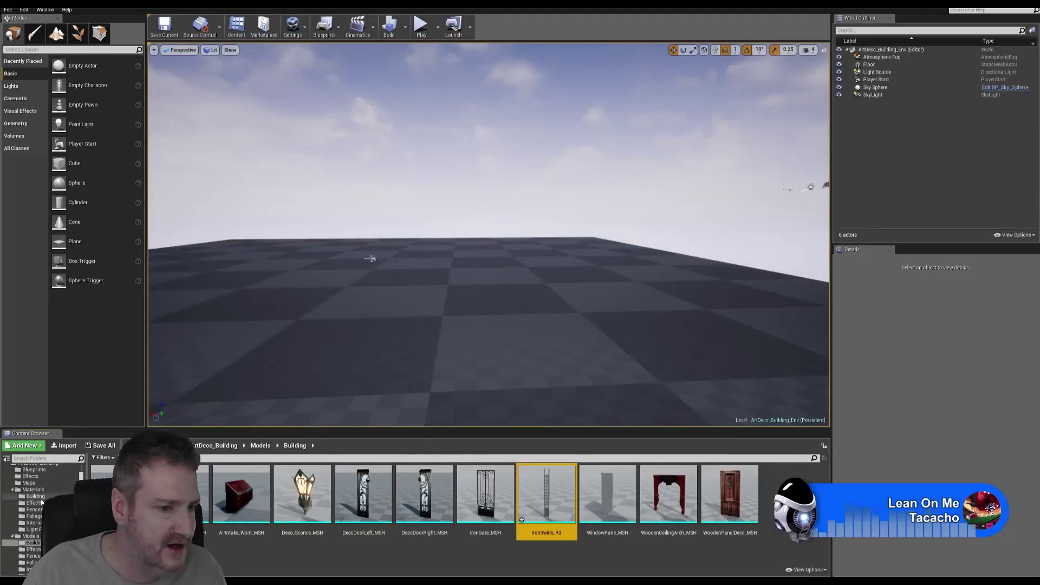
Duplicate the IronGate_MAT material in Materials/Building and name the copy IronSwirls_MAT2
click(36, 496)
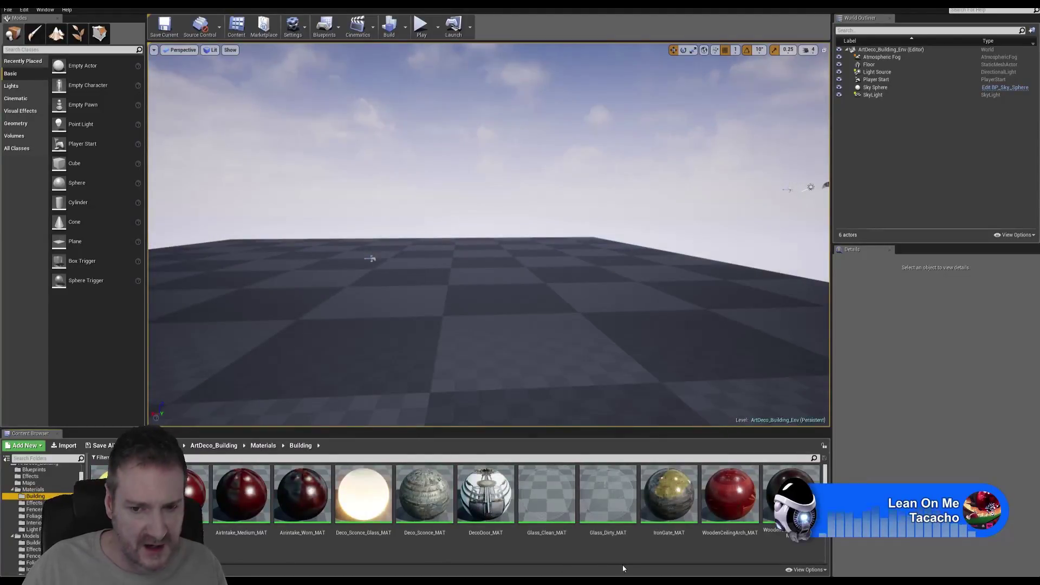
right_click(661, 504)
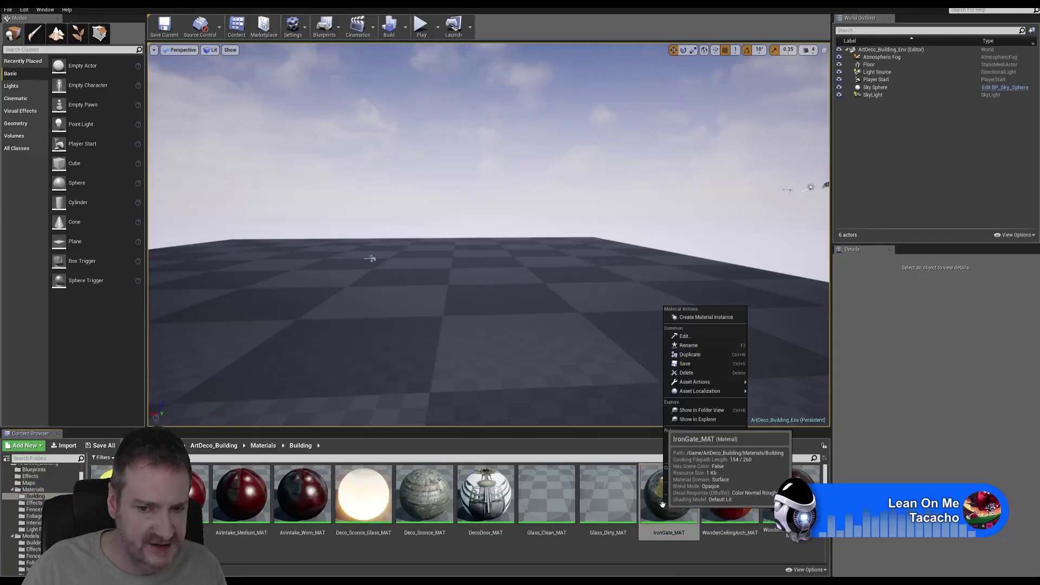
click(691, 355)
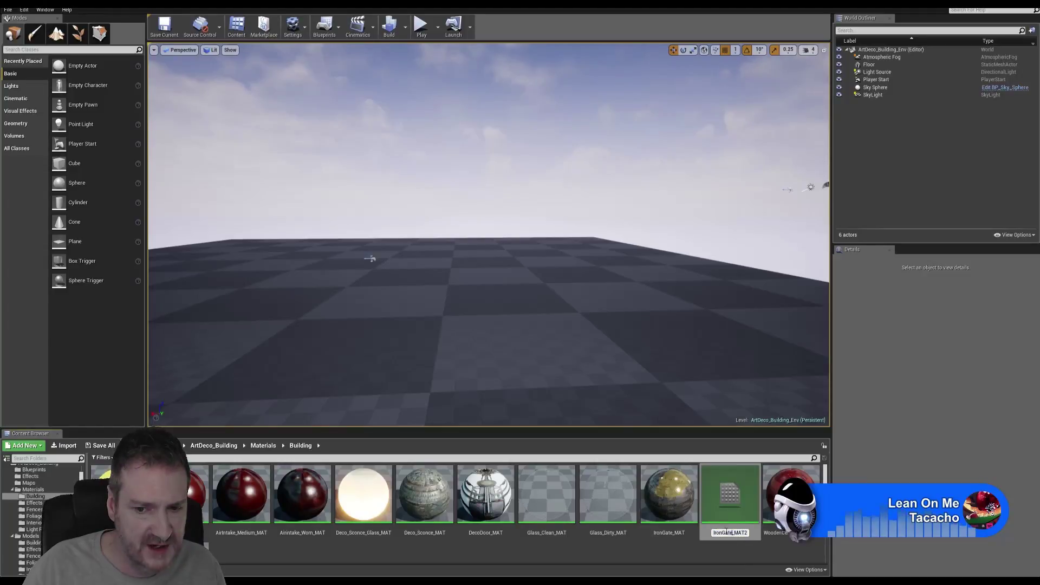
text(IronS)
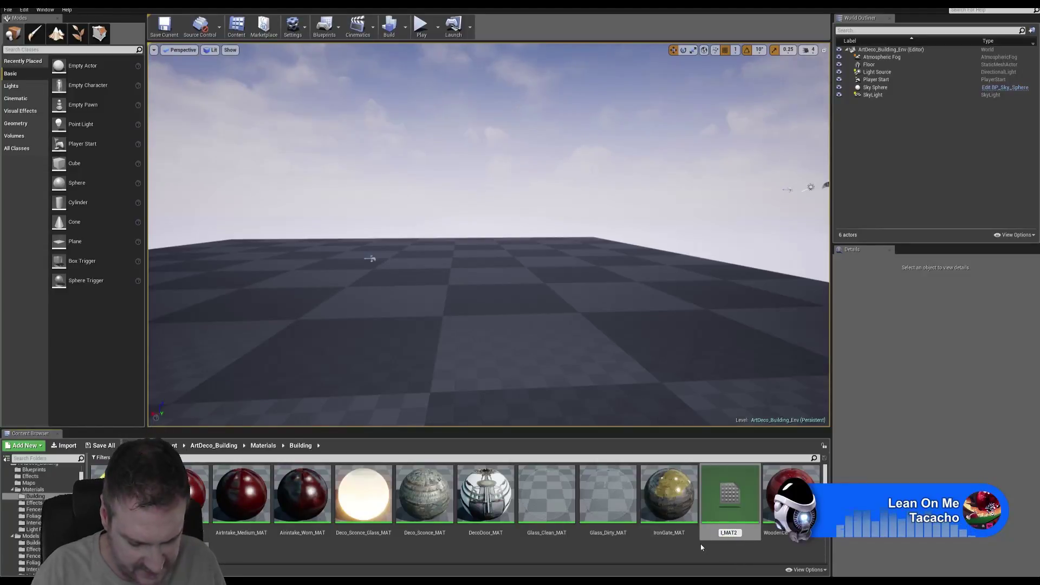
text(wirls)
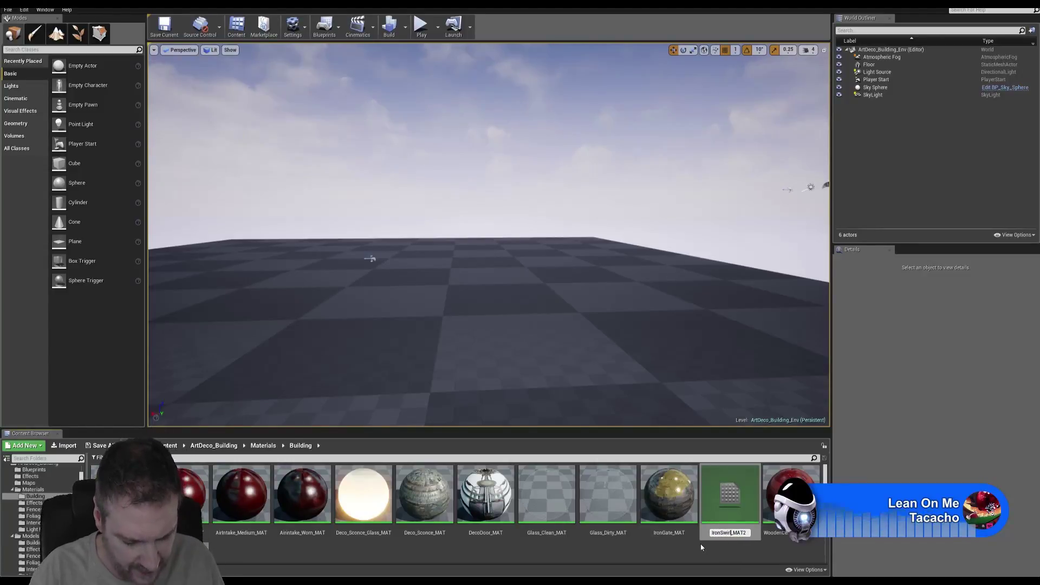
key(Return)
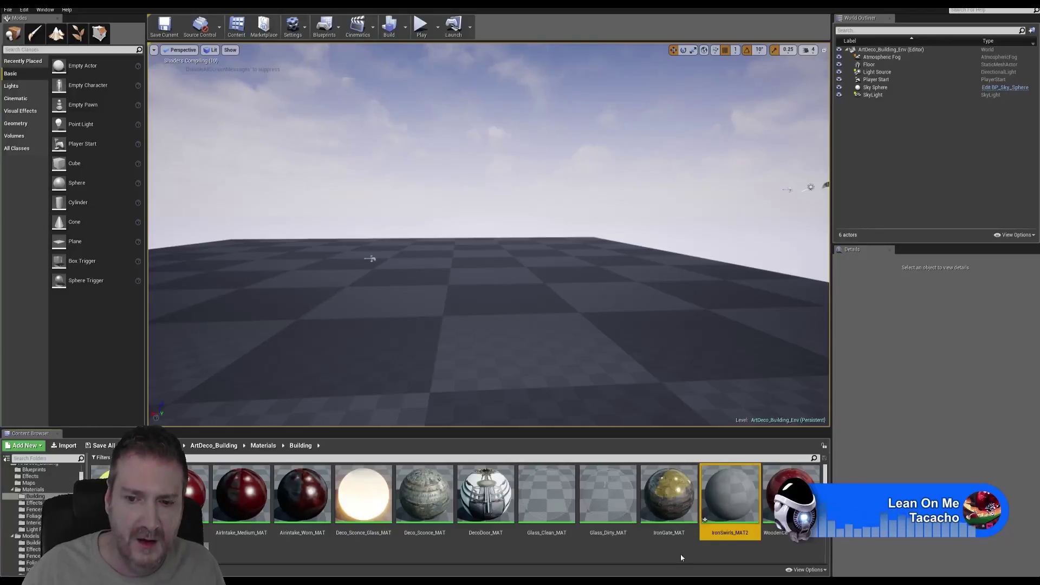
Rename the duplicated material IronSwirls_MAT and open it in the material editor, clear of the asset thumbnails
right_click(740, 512)
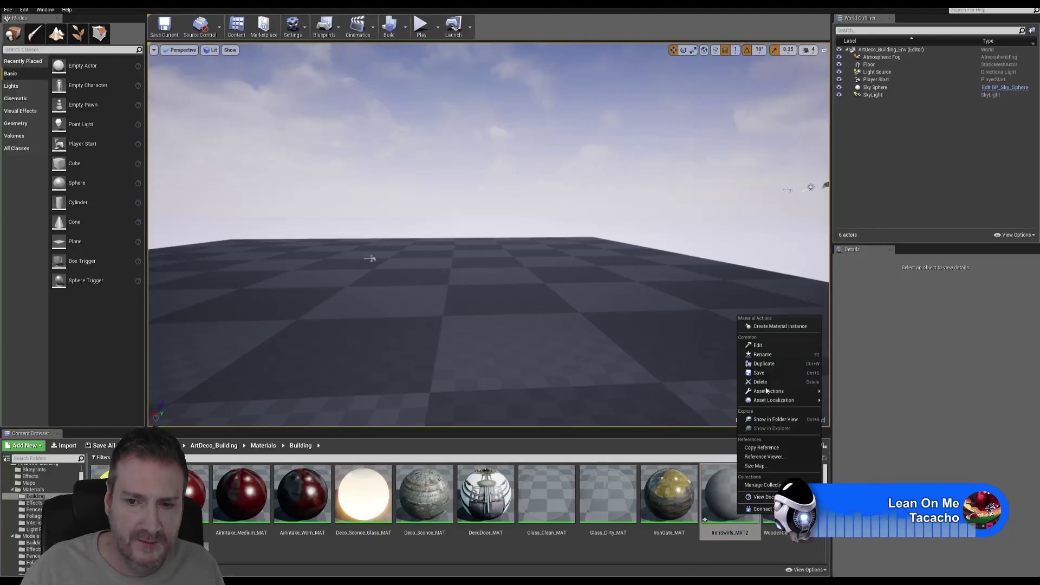
click(762, 354)
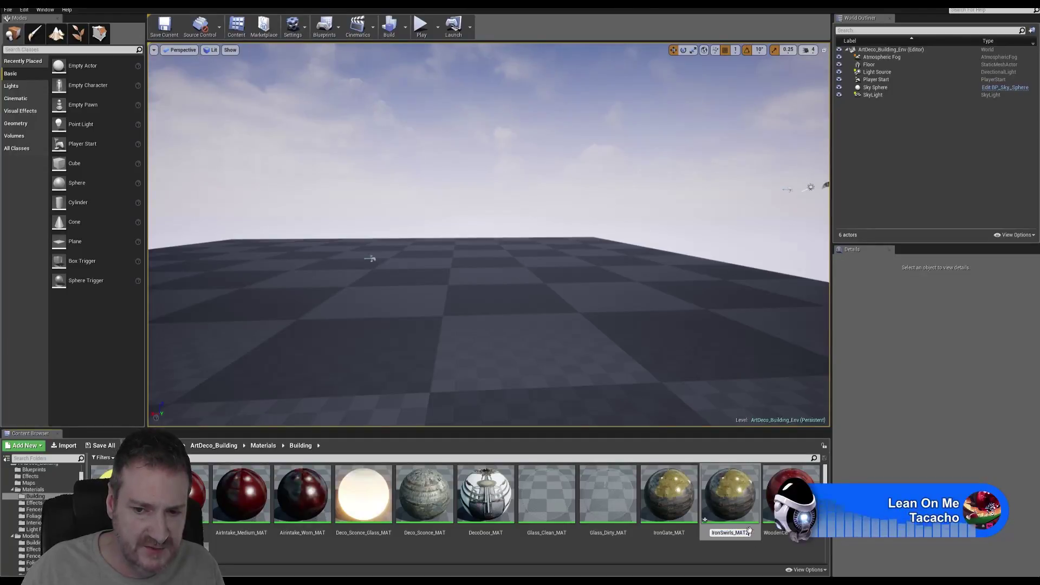
key(BackSpace)
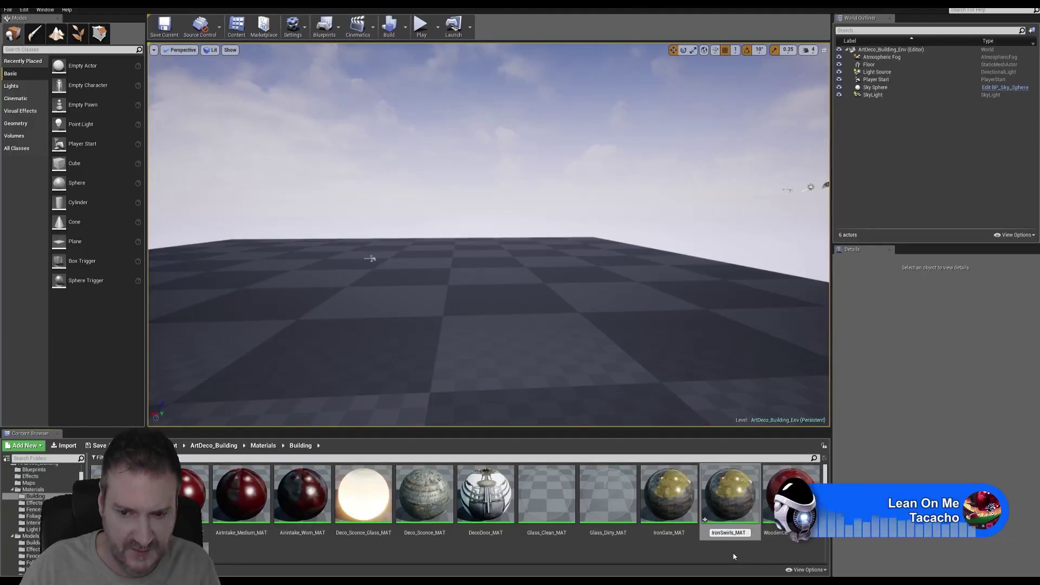
key(Return)
double_click(730, 494)
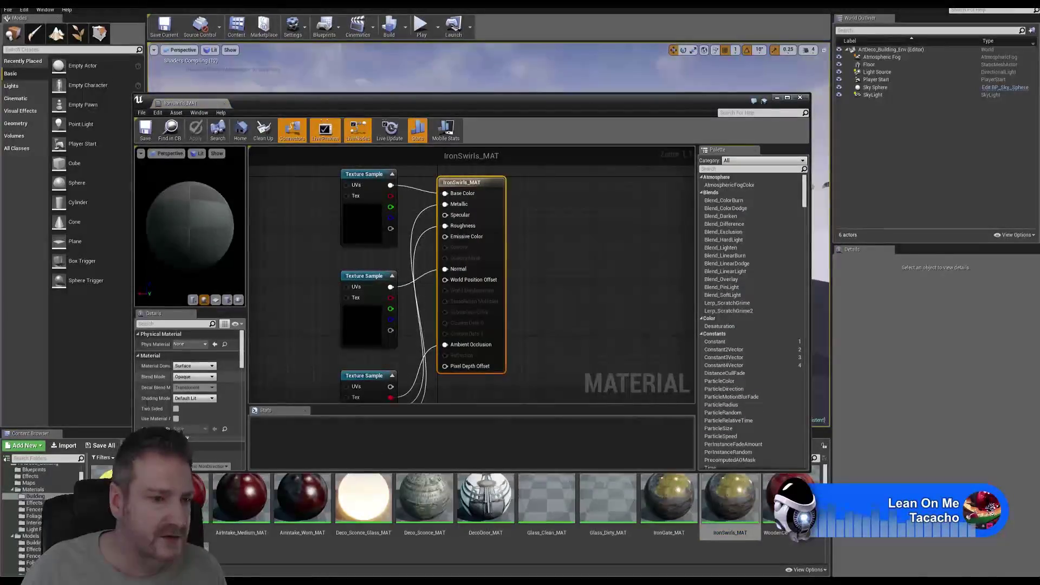
drag(421, 117, 440, 73)
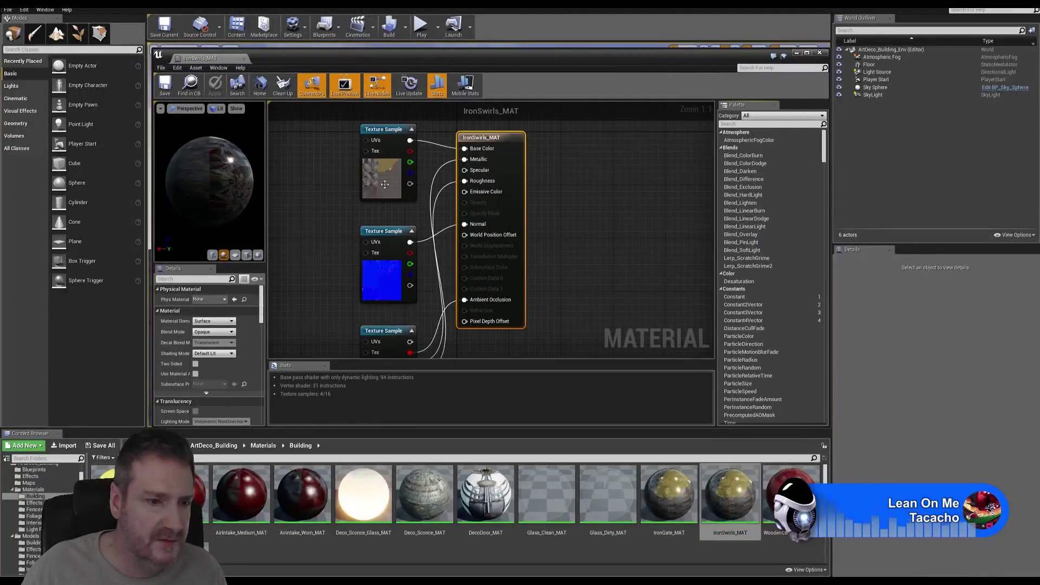
Import the IronSwirls_R3 BaseColor, Normal and OcclusionRoughnessMetallic PNGs into Textures/Building, accepting the normal map import setting
scroll(40, 514, down, 1)
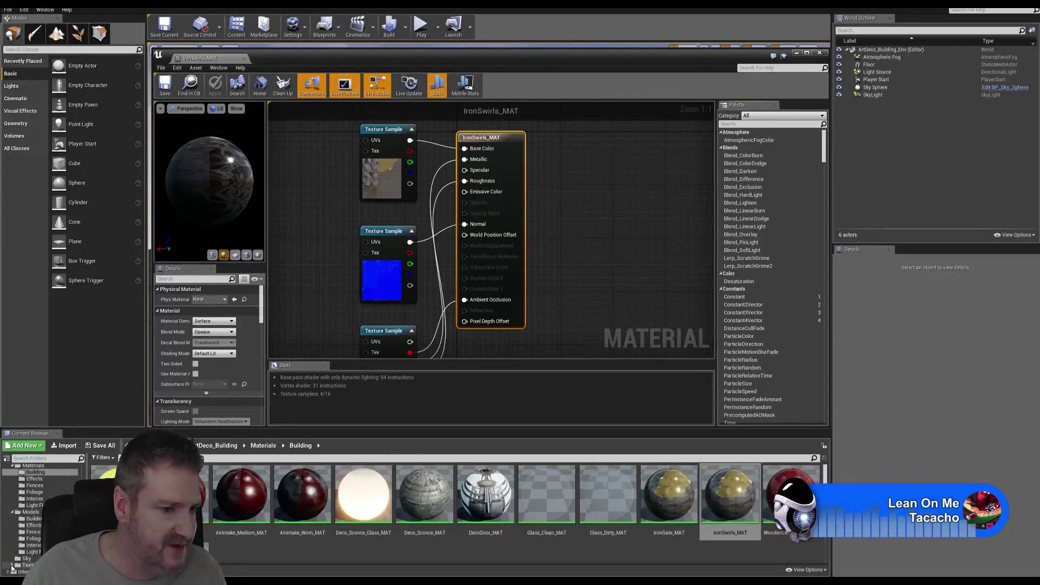
click(12, 566)
scroll(33, 546, down, 1)
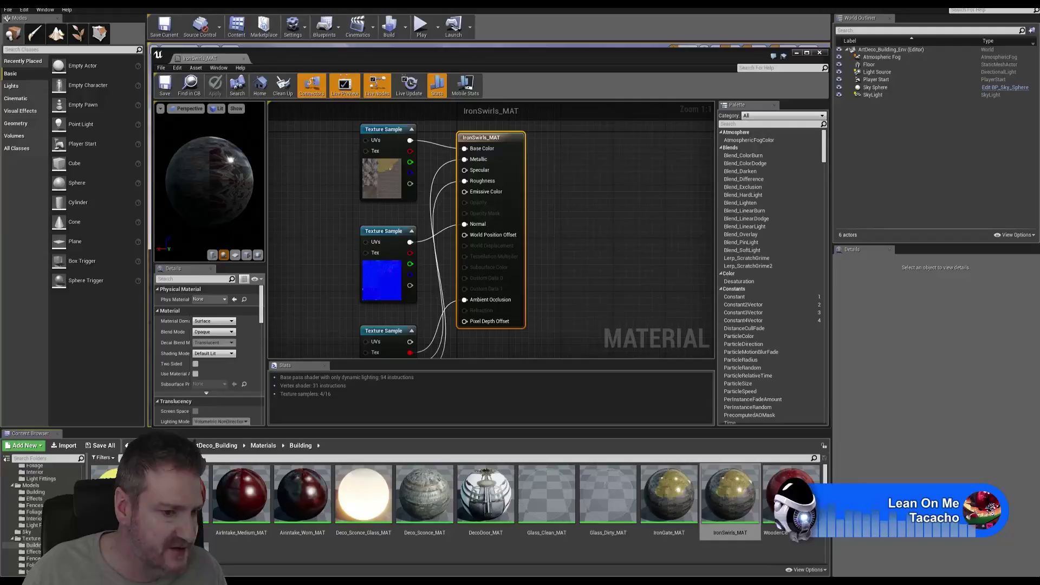
click(34, 545)
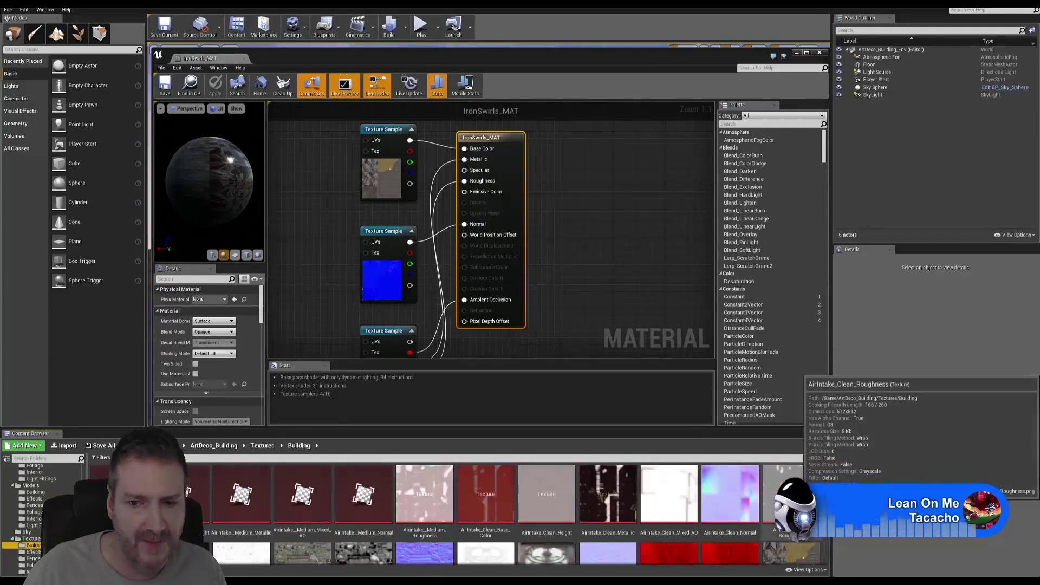
scroll(519, 539, down, 5)
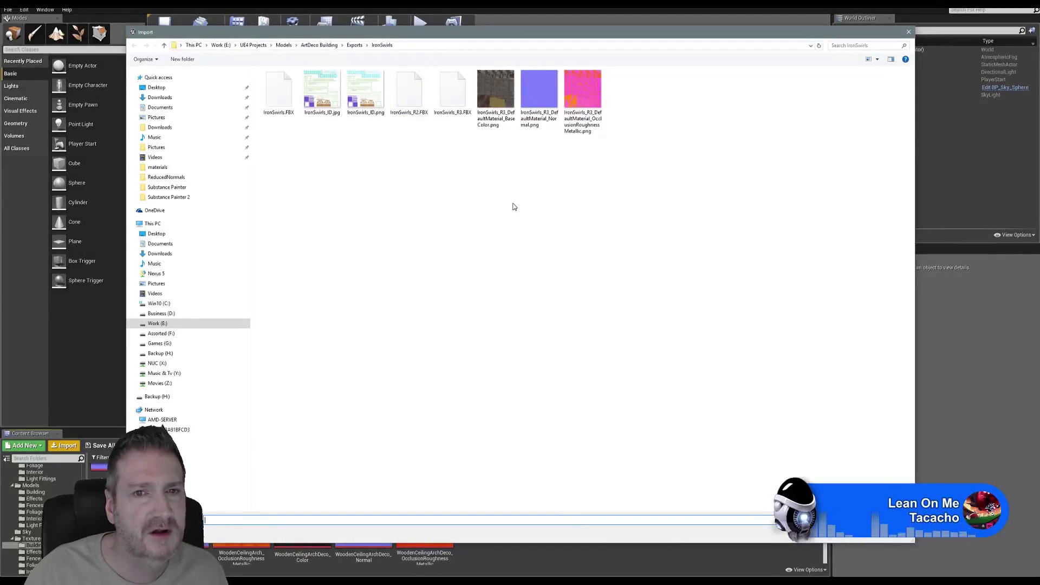
click(484, 102)
ctrl+click(539, 92)
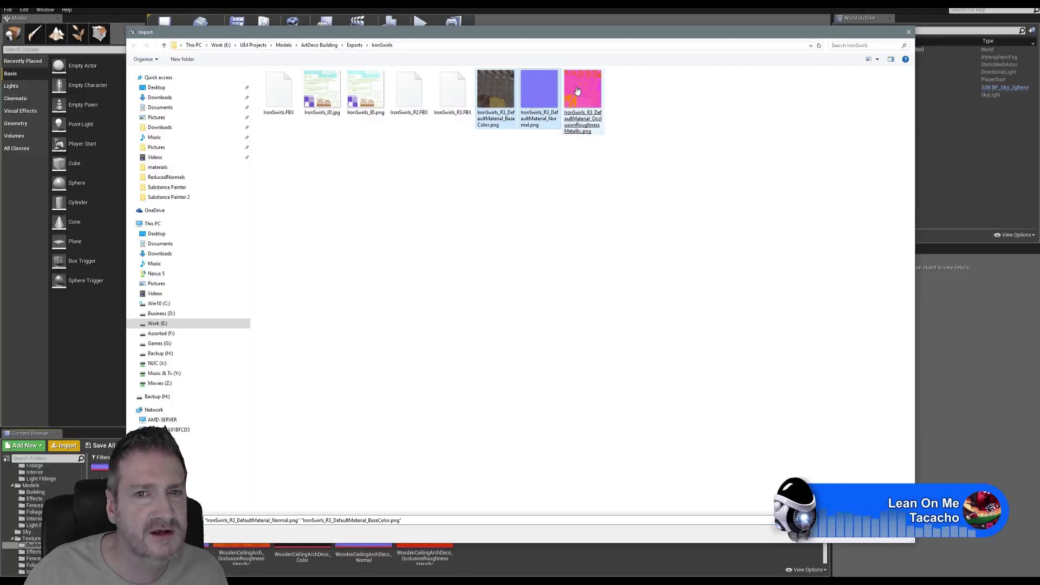
ctrl+click(582, 92)
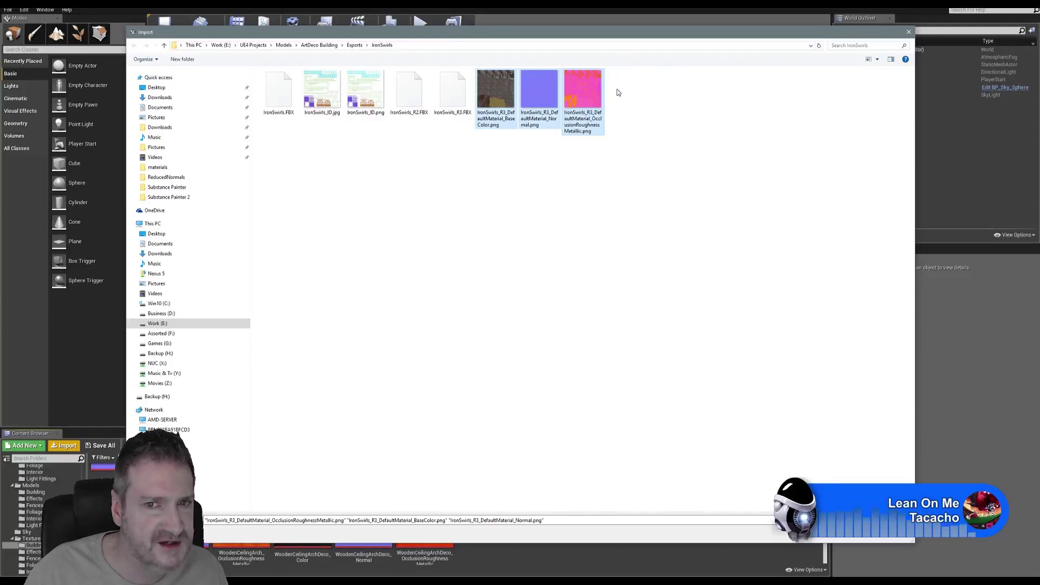
click(858, 534)
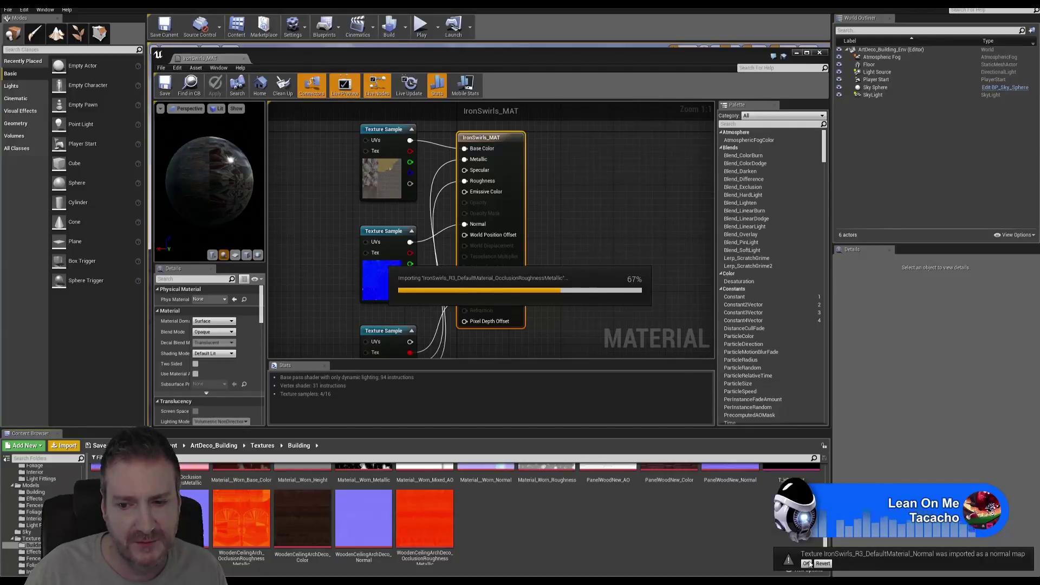
click(807, 564)
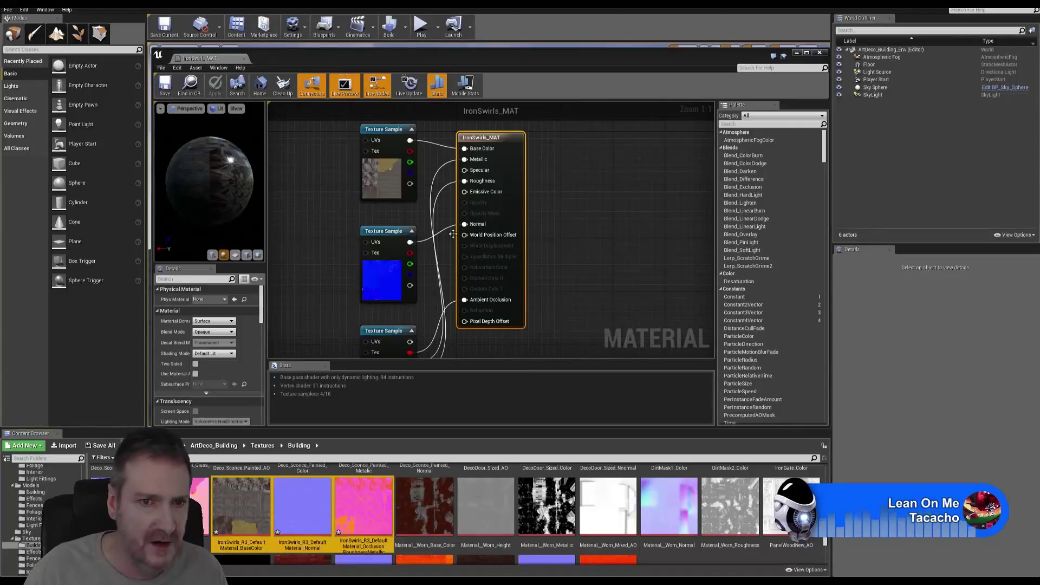
Replace the textures in the base color and normal samples with the IronSwirls_R3 BaseColor and Normal maps
click(386, 179)
click(244, 502)
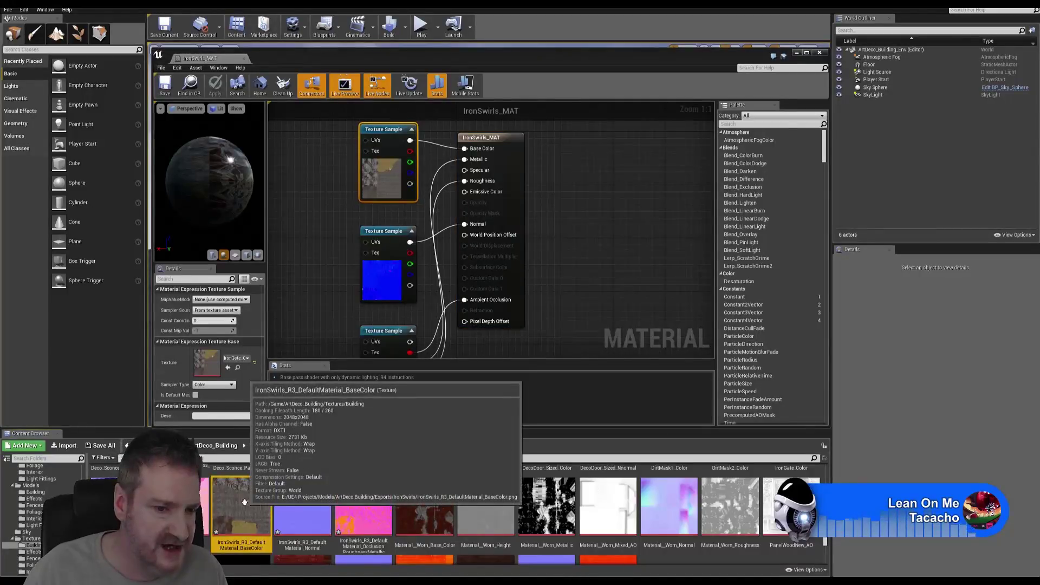
right_click(372, 184)
click(394, 187)
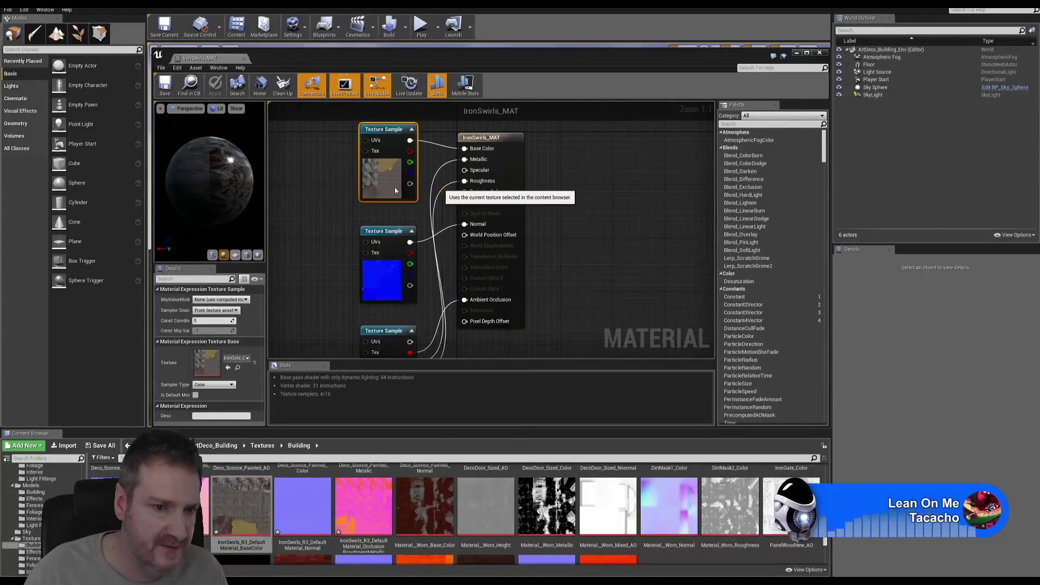
click(382, 273)
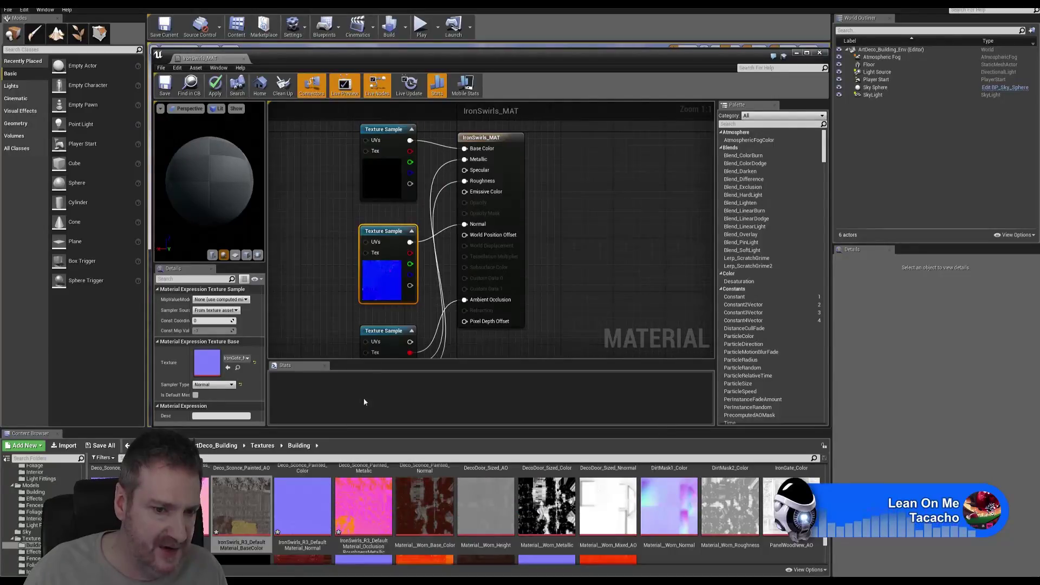
click(302, 507)
right_click(389, 290)
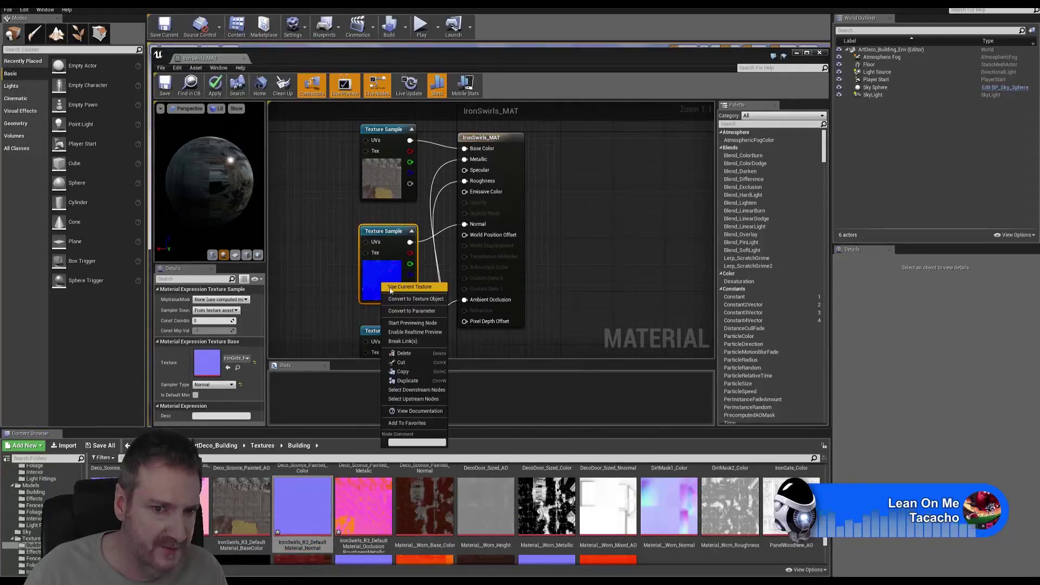
click(391, 288)
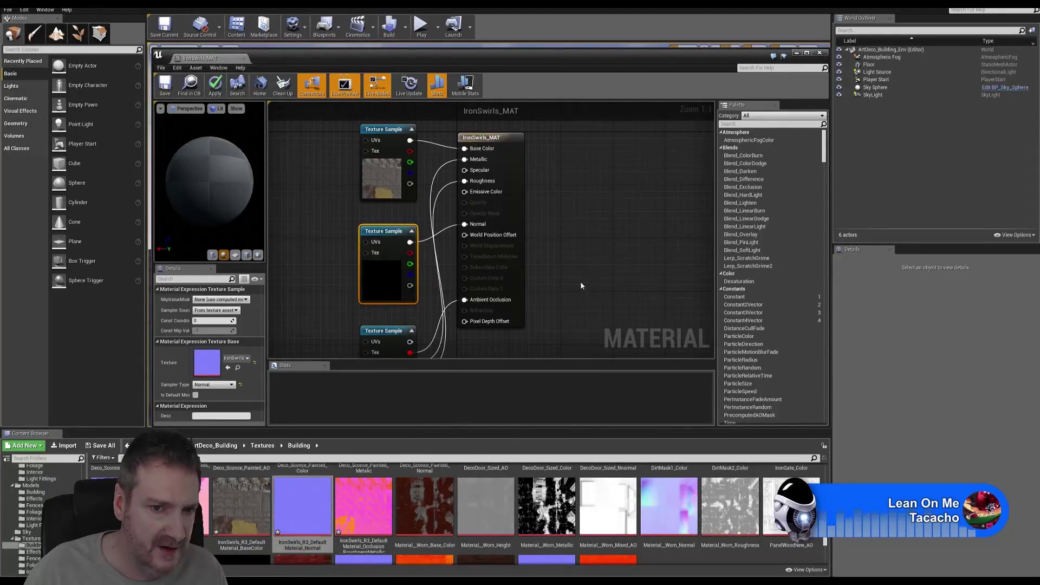
Replace the texture in the sample driving metallic, roughness and ambient occlusion with the IronSwirls_R3 OcclusionRoughnessMetallic map
right_drag(581, 286, 587, 225)
click(390, 325)
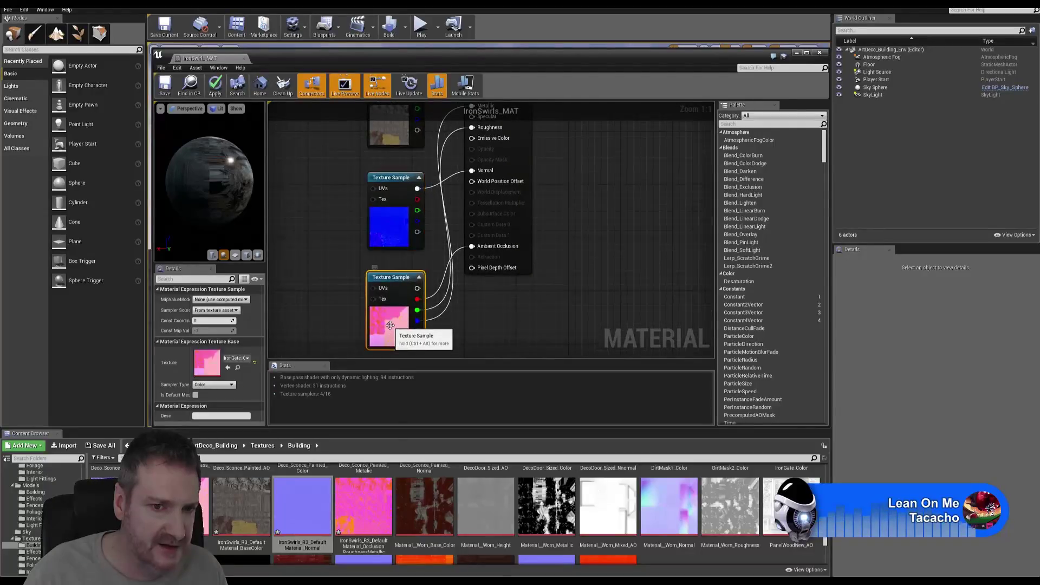
click(364, 507)
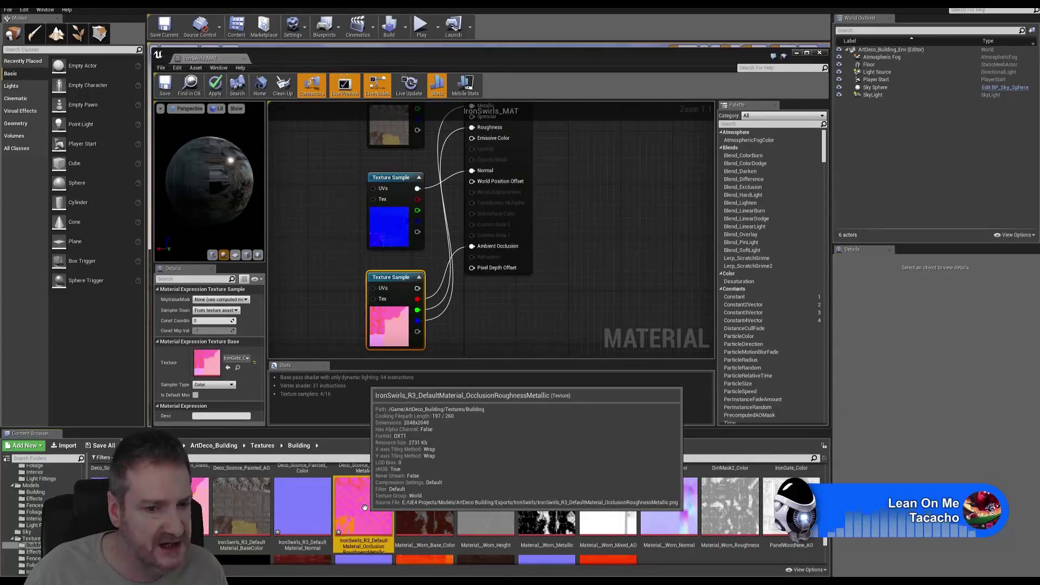
right_click(386, 329)
click(417, 337)
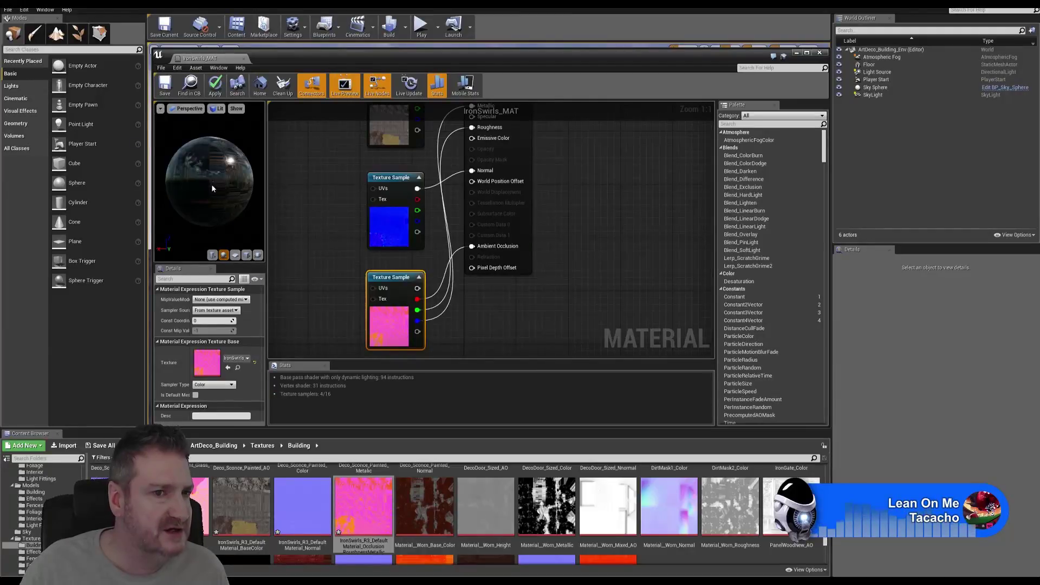
Check the material on the preview sphere, then save IronSwirls_MAT and close its editor
drag(203, 174, 227, 178)
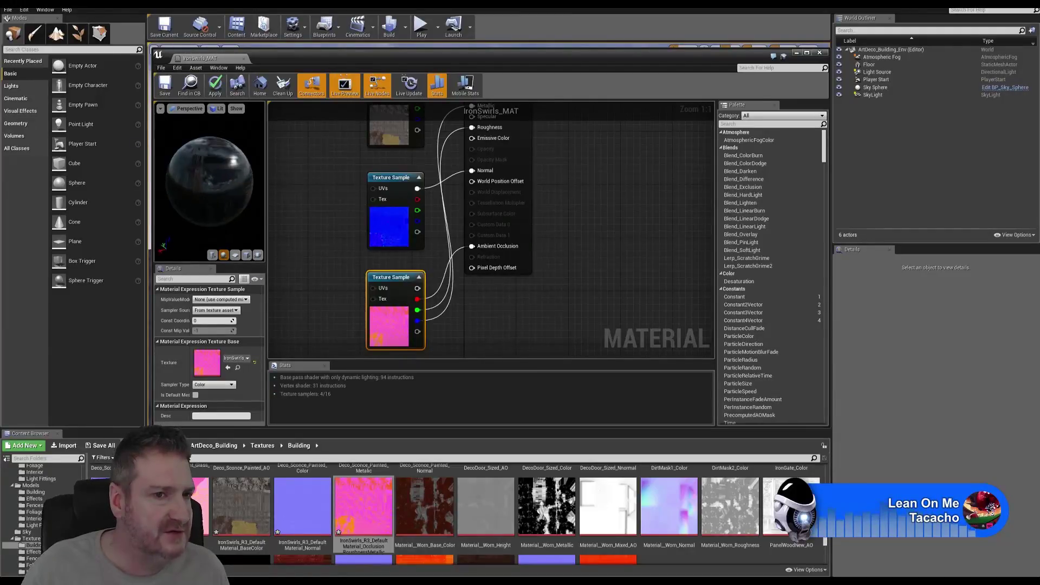
click(161, 88)
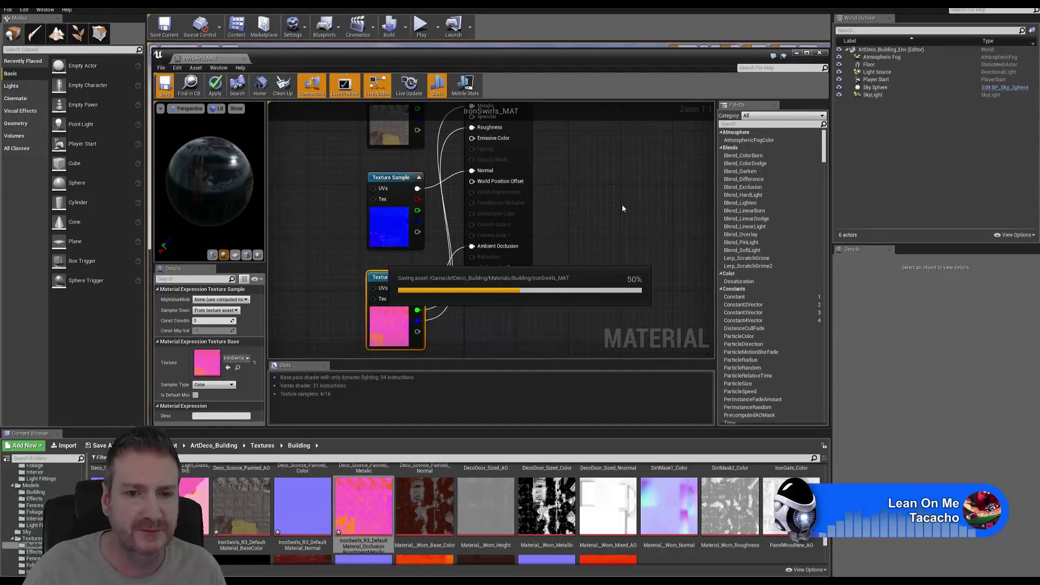
click(818, 54)
Open the IronSwirls_R3 mesh from Models/Building, assign IronSwirls_MAT to its Element 0 material slot and inspect the textured panel
click(42, 494)
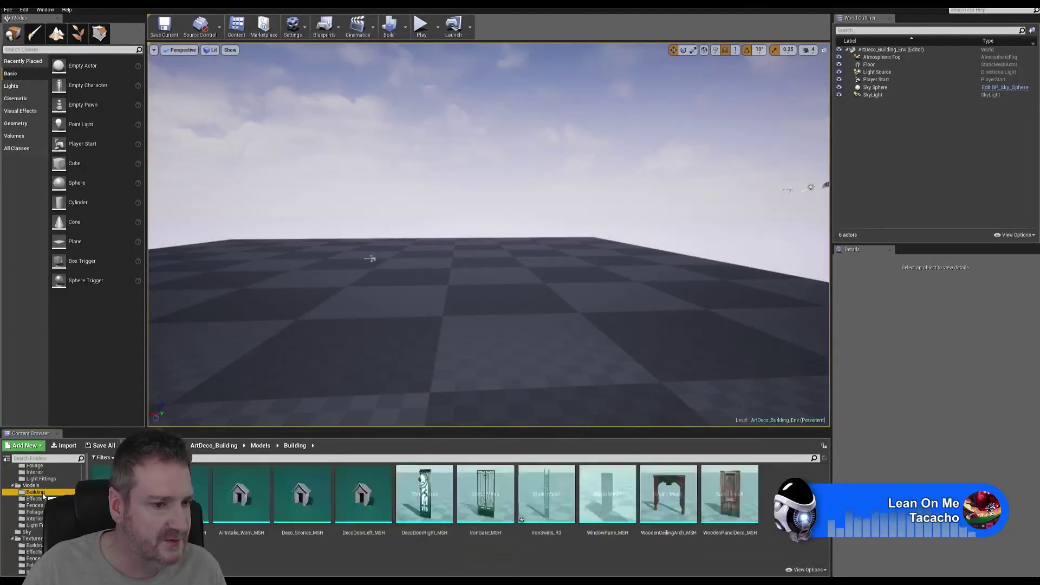
double_click(553, 499)
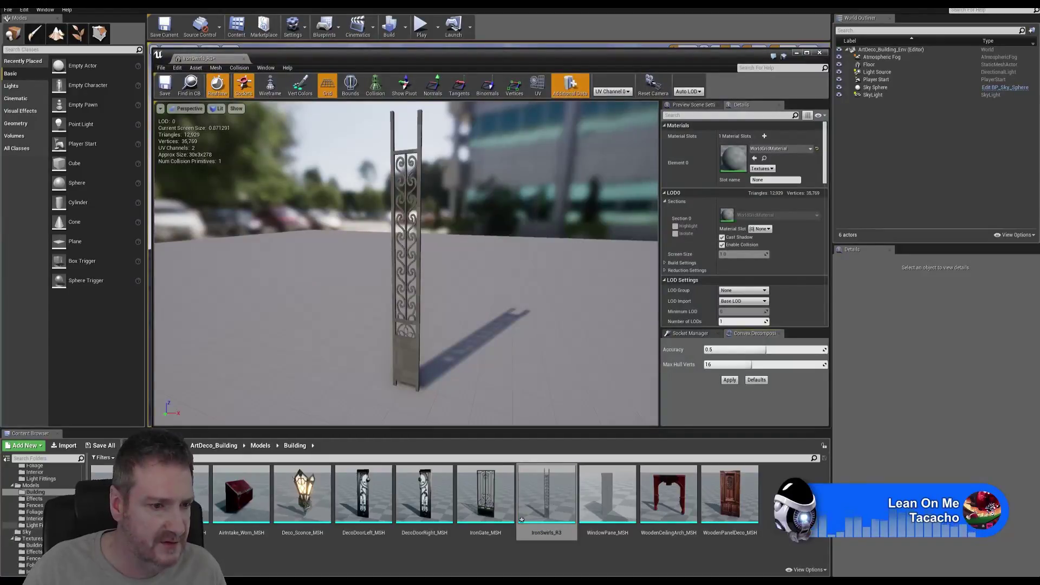
scroll(32, 498, up, 2)
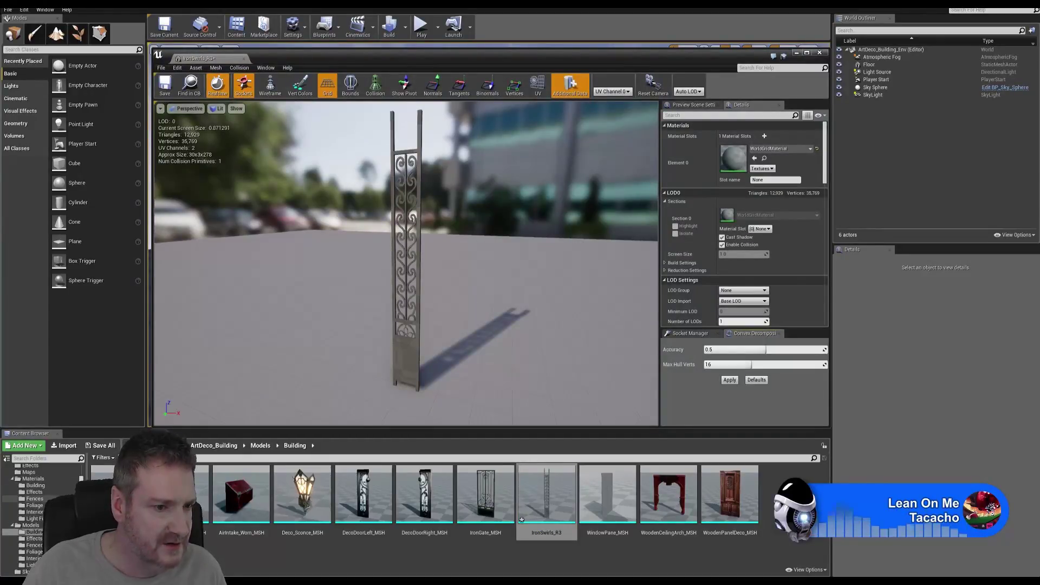
click(35, 485)
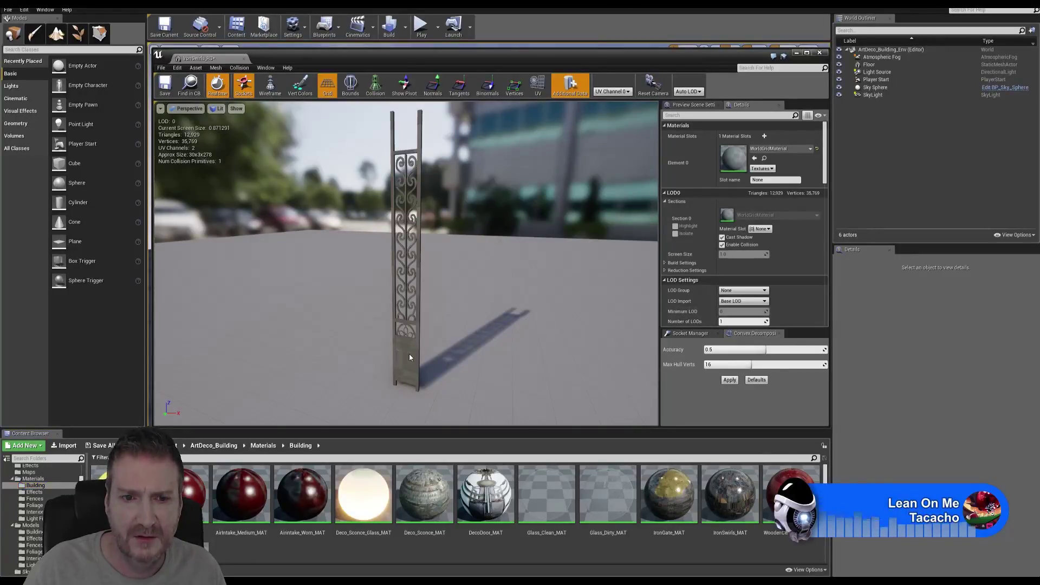
drag(598, 62, 589, 59)
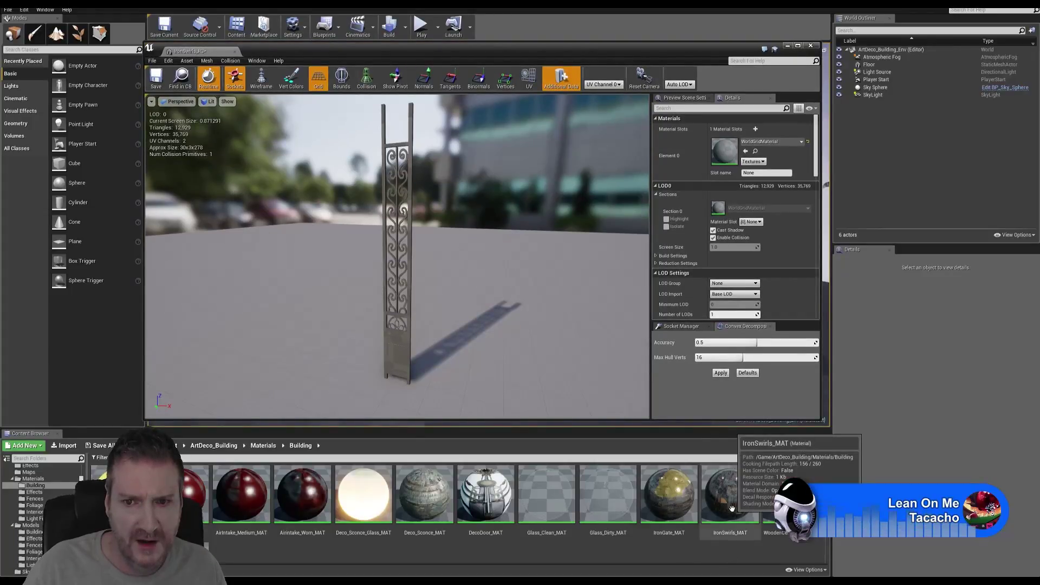
drag(729, 501, 724, 147)
drag(427, 307, 430, 282)
drag(495, 355, 519, 368)
right_drag(427, 355, 428, 354)
drag(428, 353, 447, 347)
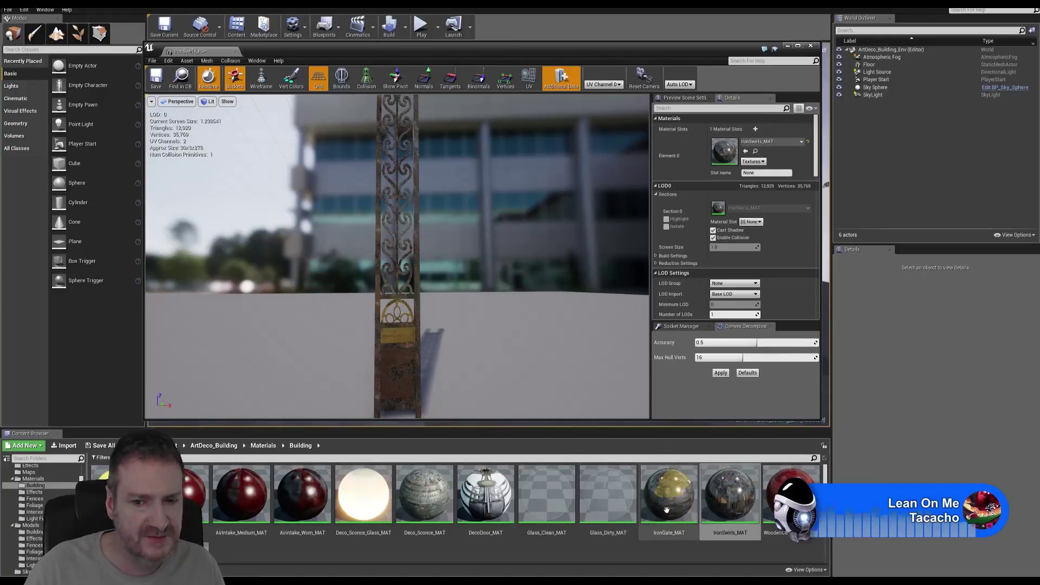
Finish inspecting the textured ironwork panel, close its mesh editor and save all modified assets in the project
drag(628, 199, 423, 245)
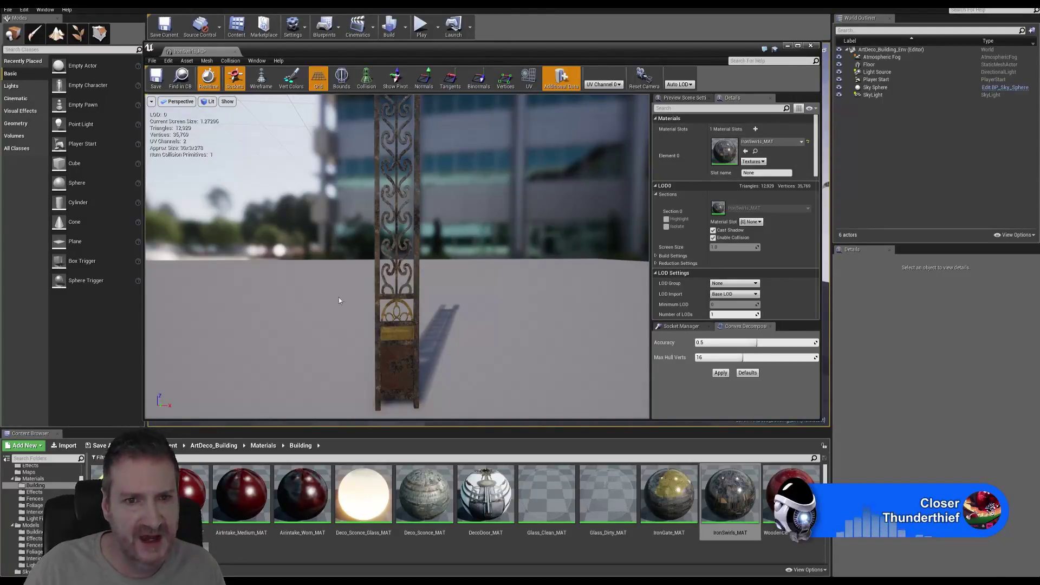
click(810, 45)
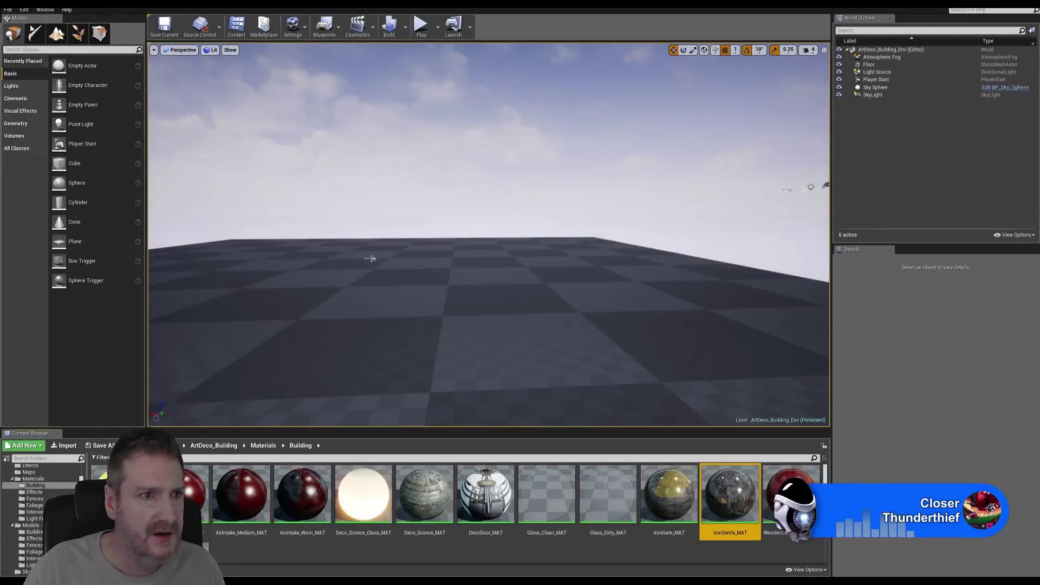
click(8, 9)
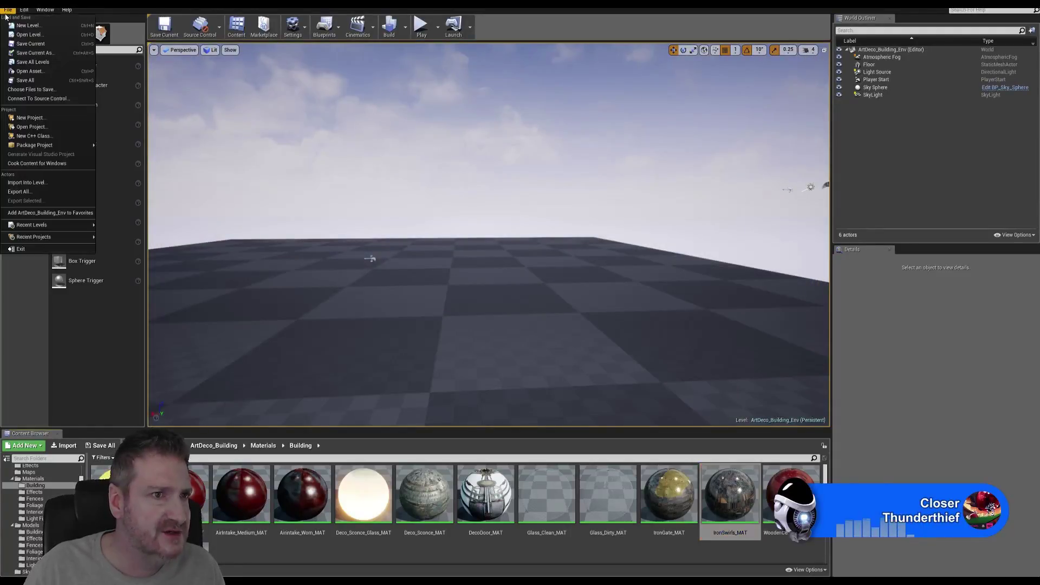
click(30, 79)
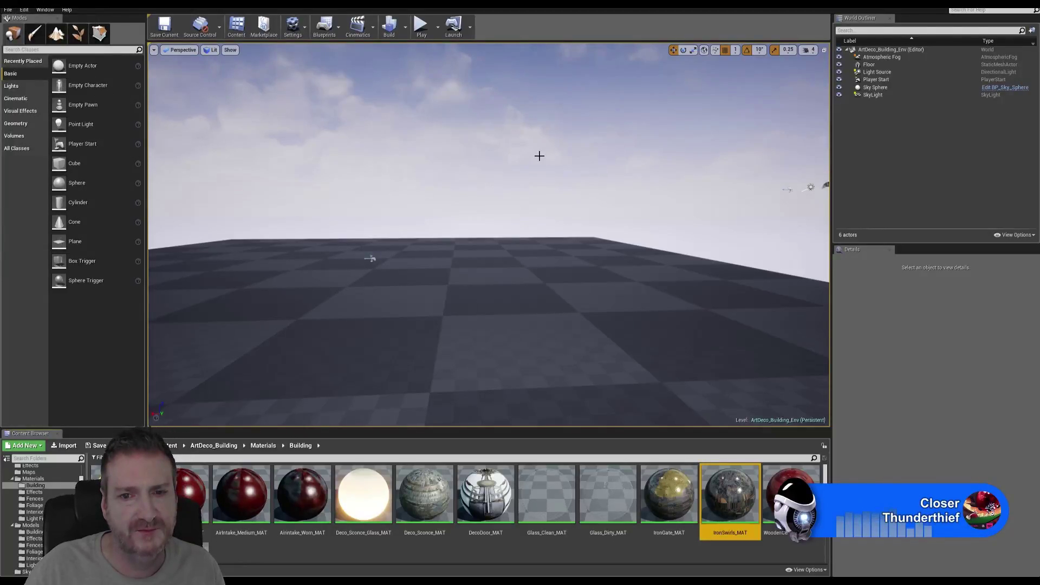
Switch to 3ds Max and isolate the arched entrance ironwork together with the panels beside it, leaving nothing selected
click(1031, 3)
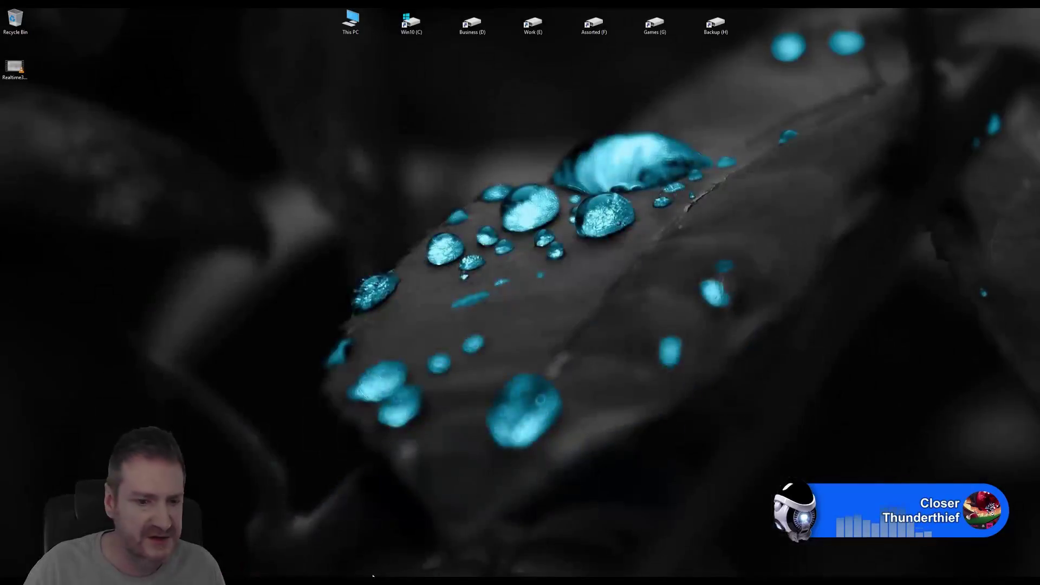
click(520, 581)
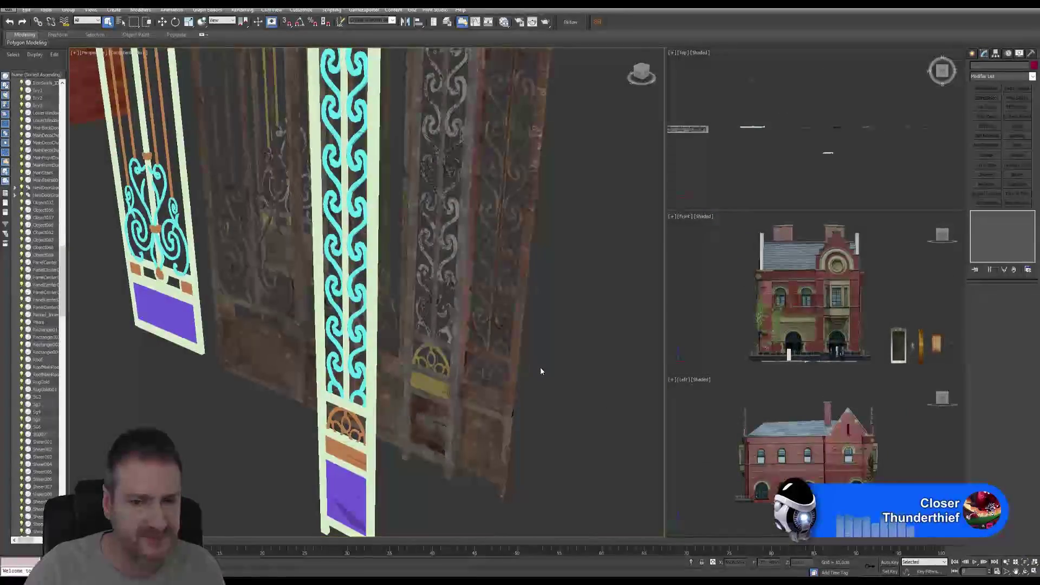
middle_drag(537, 368, 509, 364)
scroll(529, 373, down, 5)
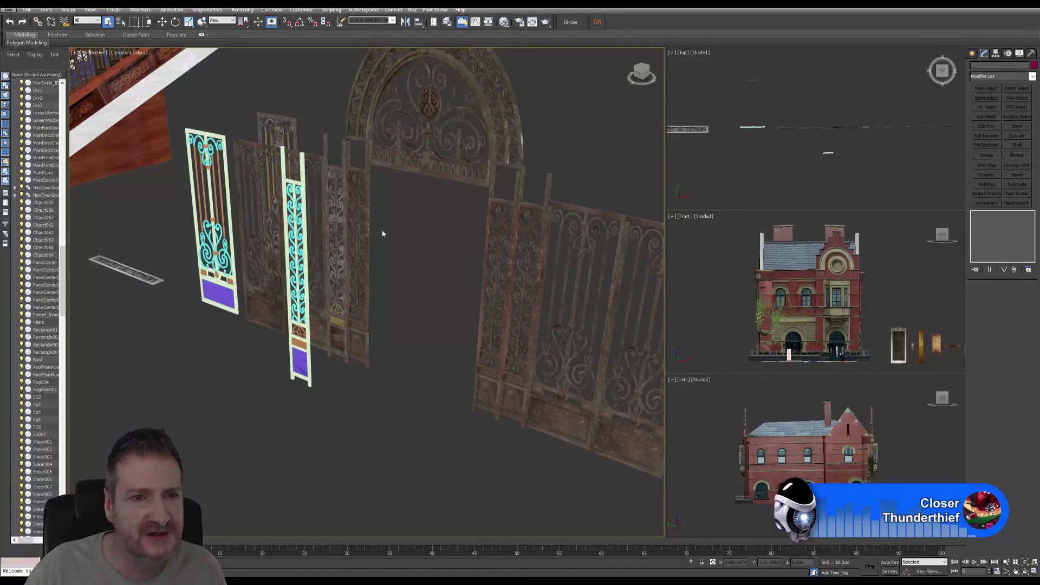
alt+middle_drag(383, 233, 343, 256)
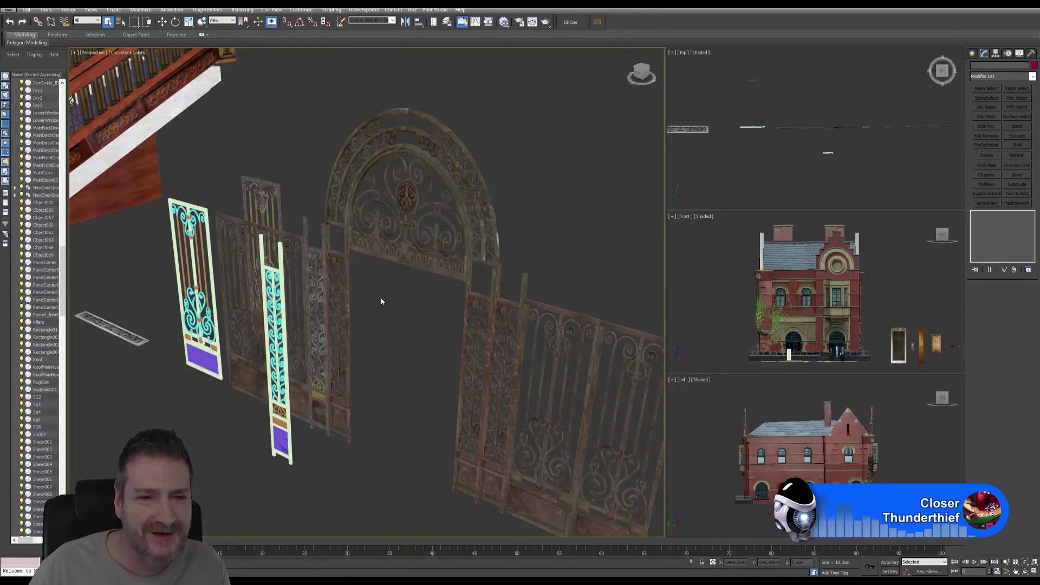
scroll(380, 304, down, 5)
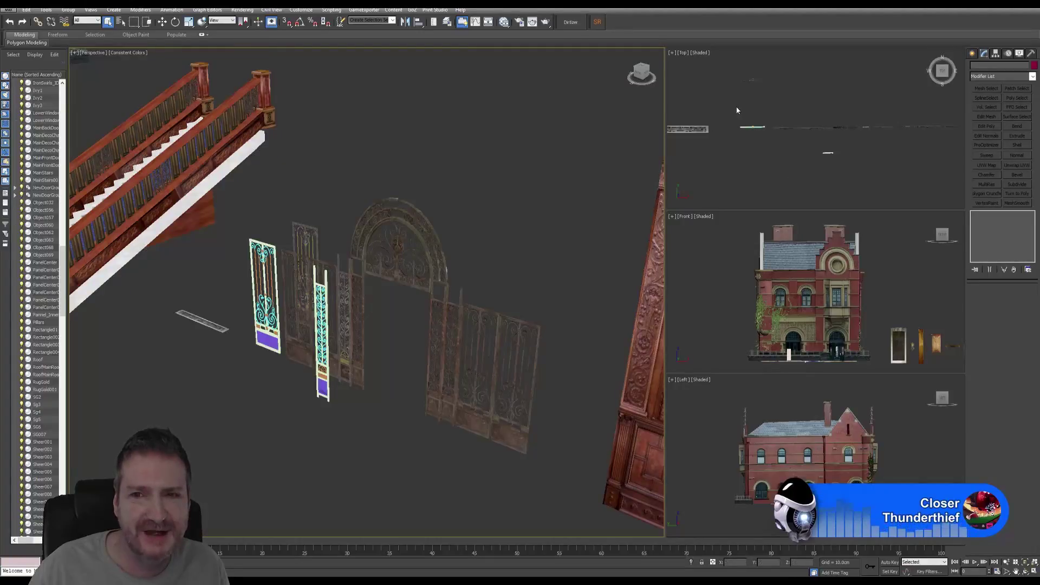
drag(732, 108, 956, 177)
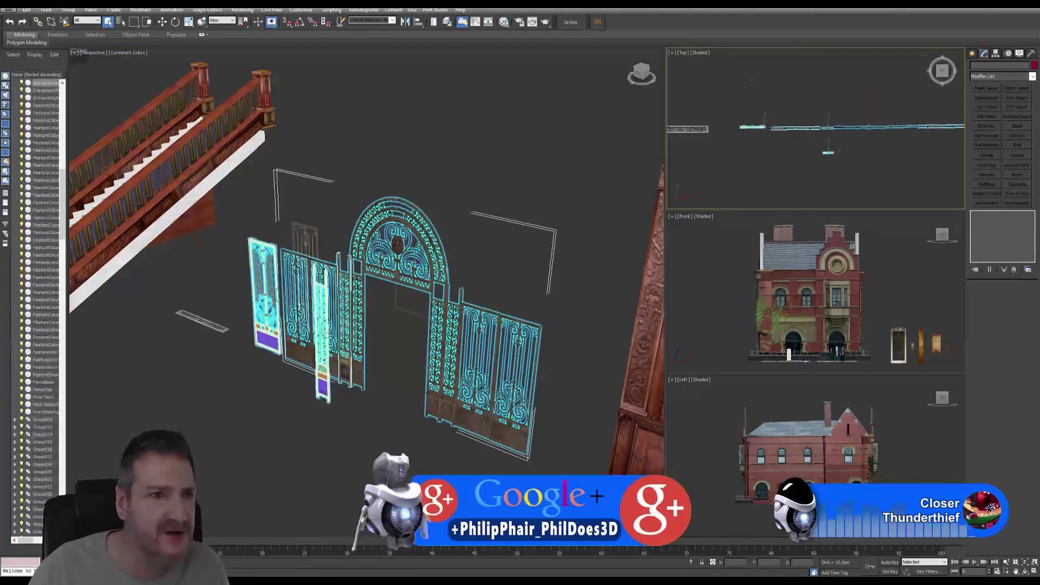
click(46, 10)
click(83, 90)
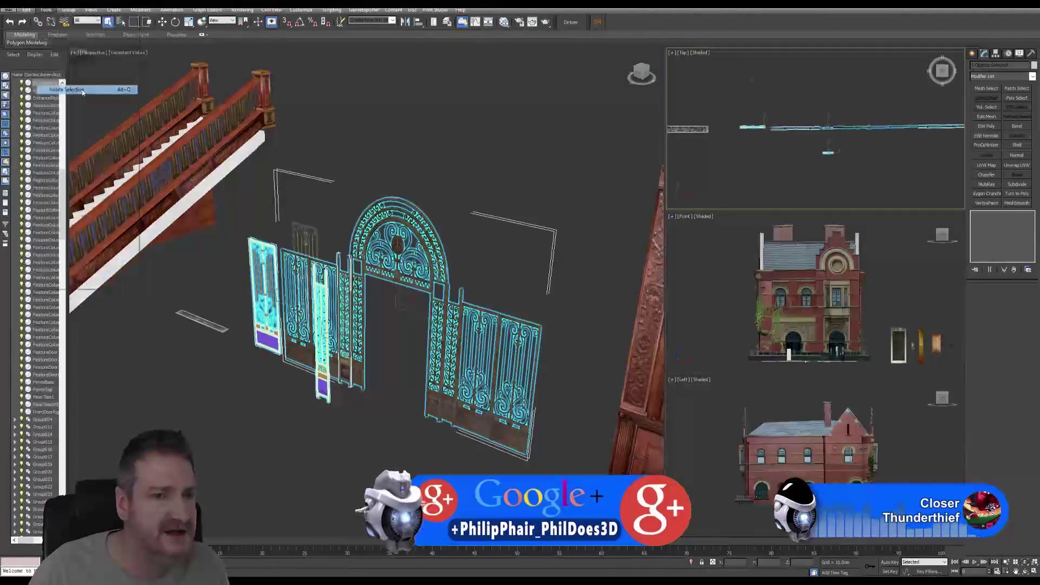
click(408, 353)
Examine the isolated entrance arch, side gates and swirl panels from several angles
scroll(409, 353, up, 4)
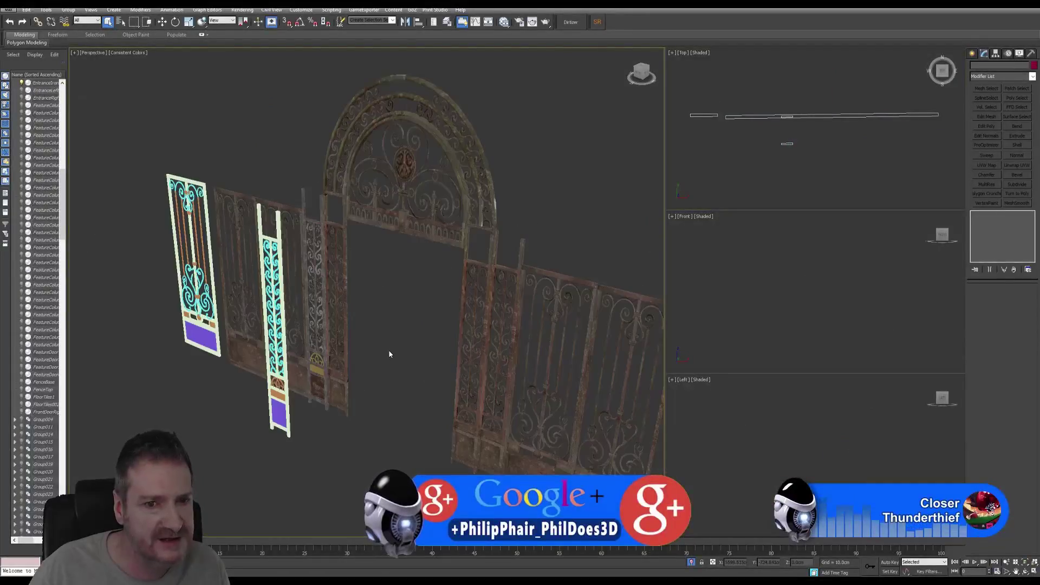
key(ctrl+r)
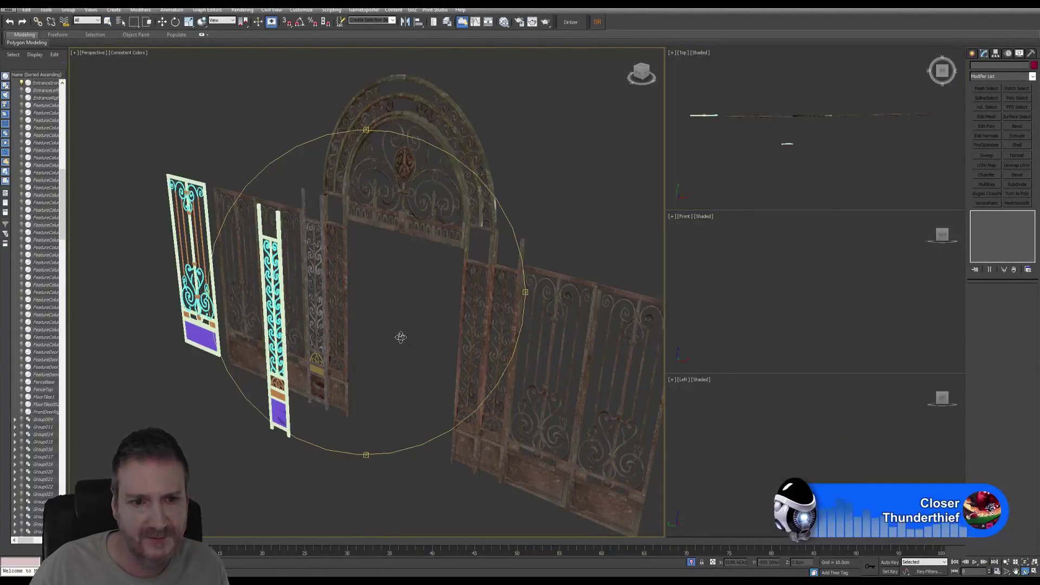
drag(401, 337, 441, 313)
click(1023, 561)
scroll(407, 304, up, 3)
scroll(355, 318, up, 5)
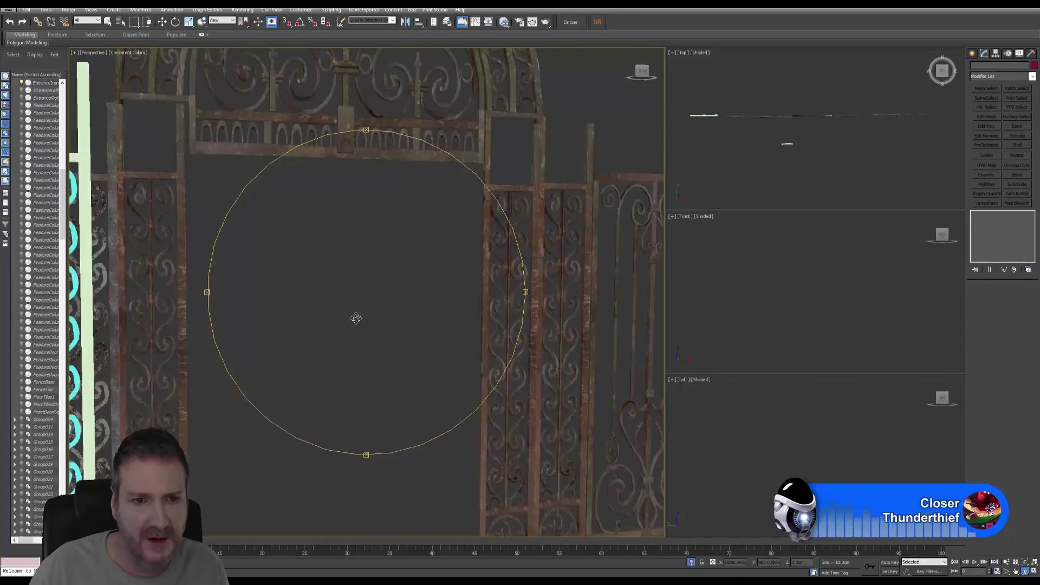
click(1024, 561)
scroll(352, 311, up, 2)
scroll(351, 311, up, 2)
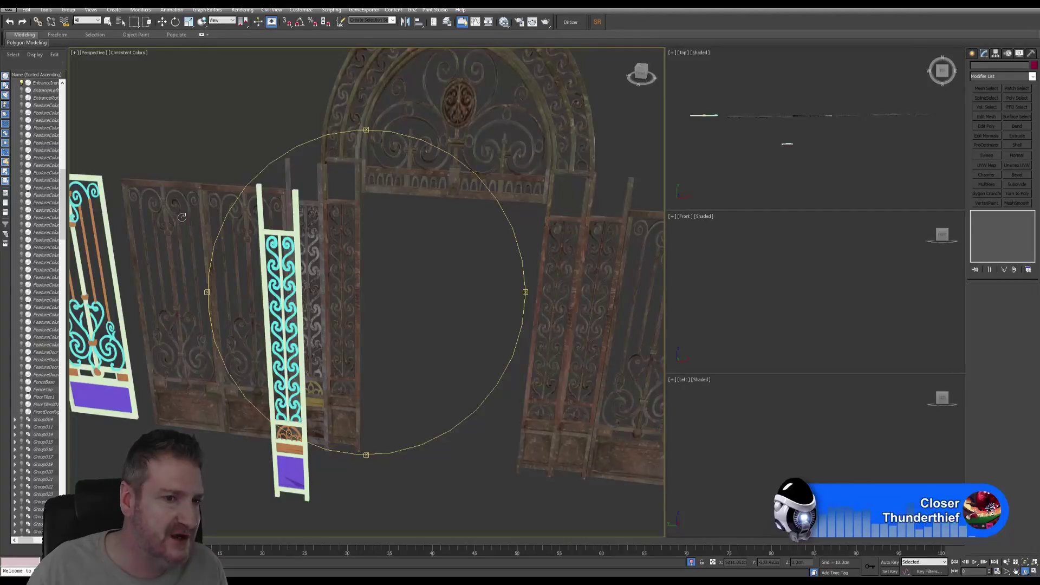
alt+middle_drag(121, 242, 161, 235)
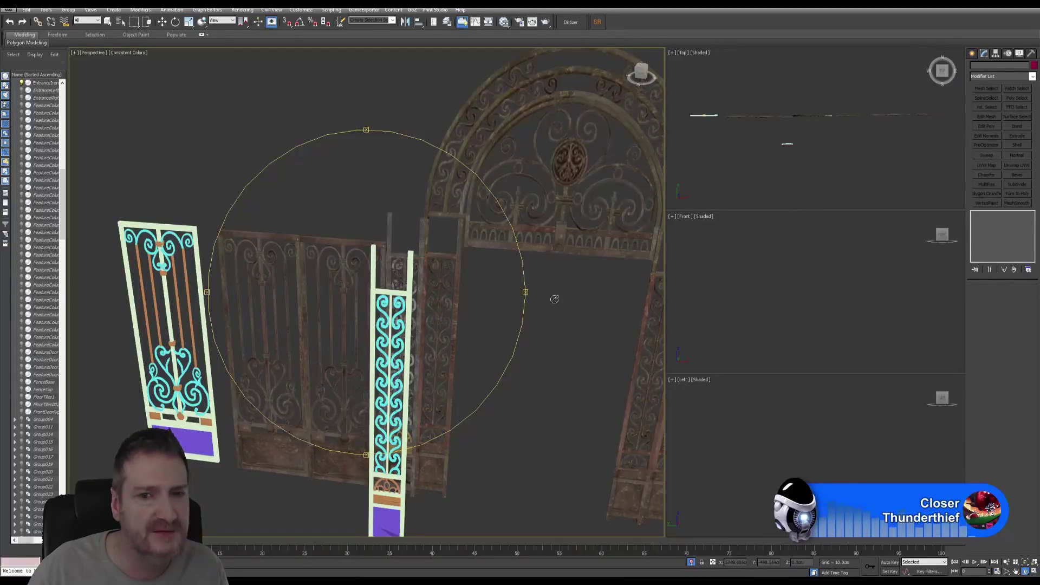
alt+middle_drag(554, 299, 539, 295)
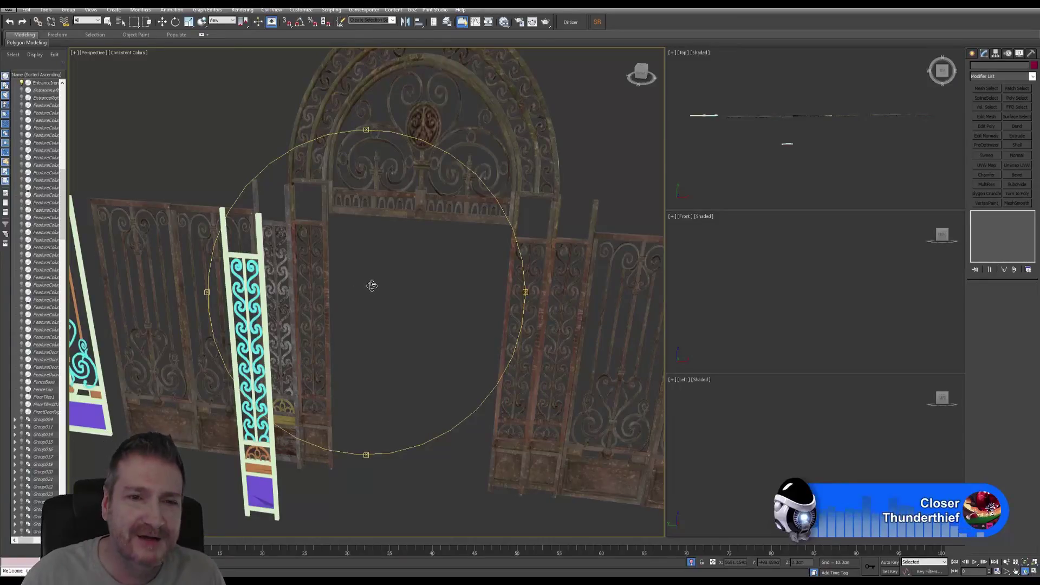
middle_drag(372, 286, 368, 291)
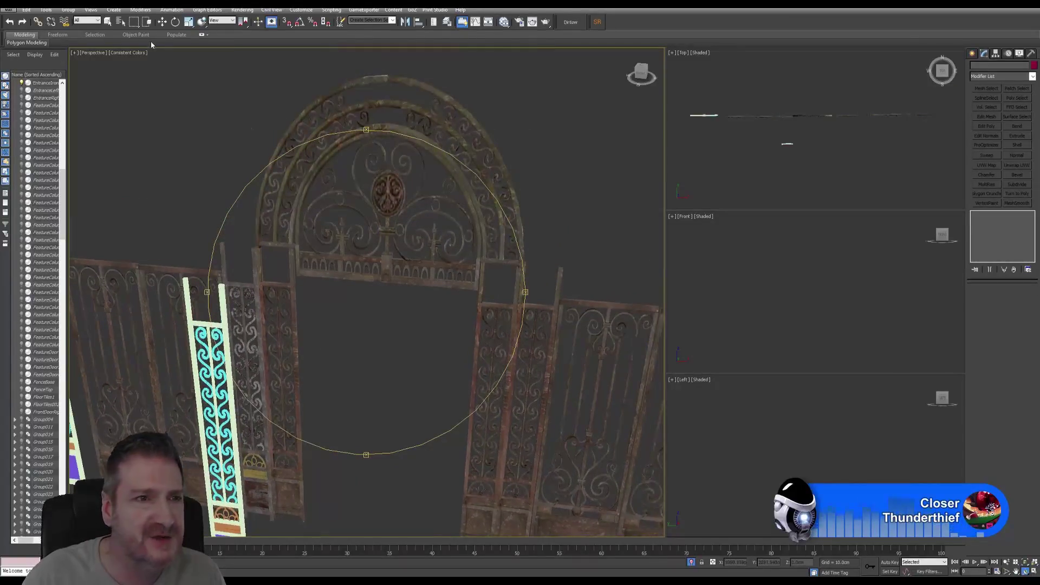
click(107, 22)
click(346, 297)
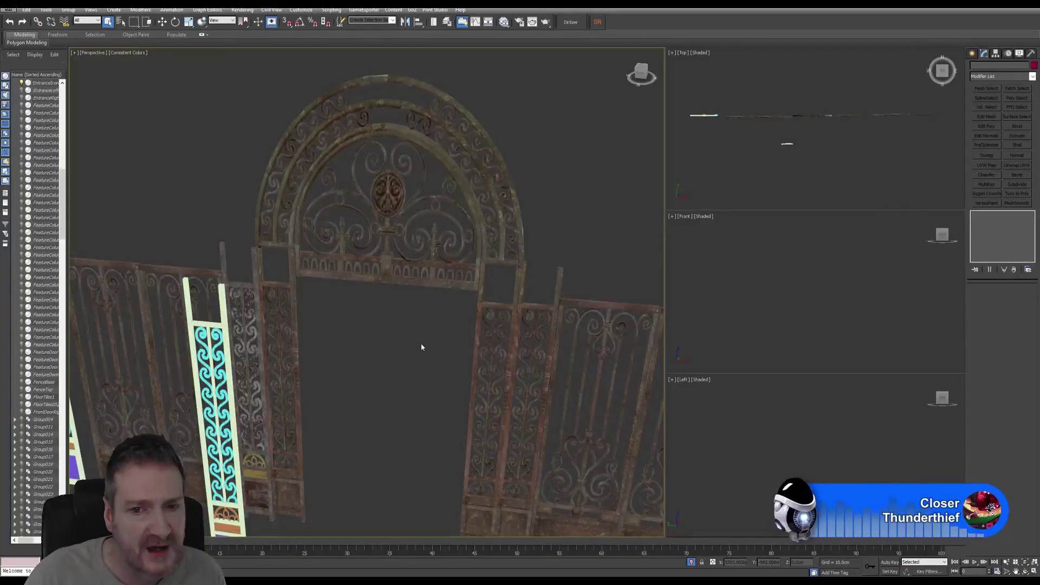
mouse_move(421, 347)
alt+middle_down()
mouse_move(397, 343)
mouse_move(422, 345)
alt+middle_up()
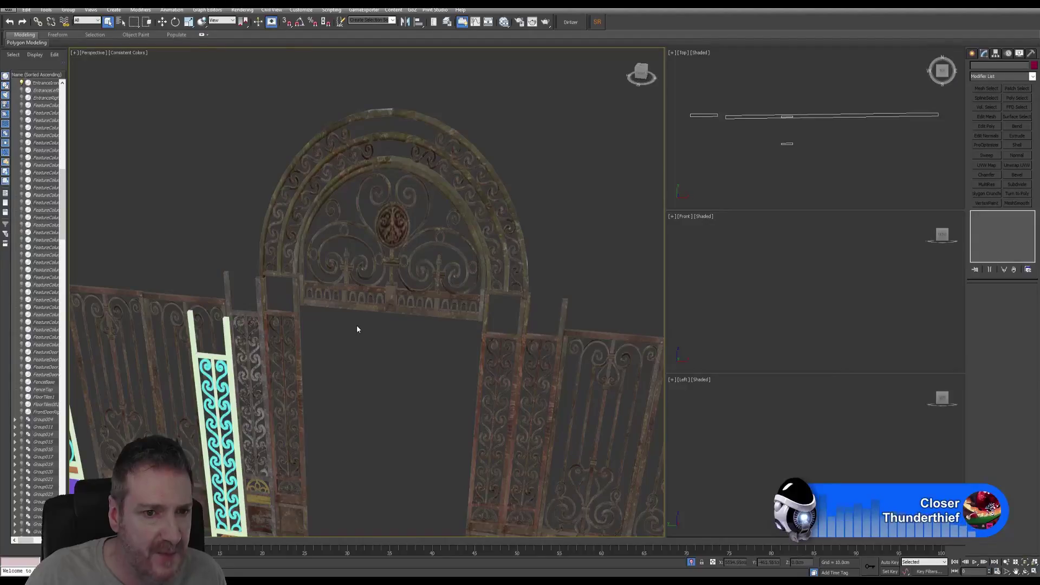
In the entrance ironwork's Element mode, select the crossbar at the arch's base and the curved bands of the arch
click(308, 217)
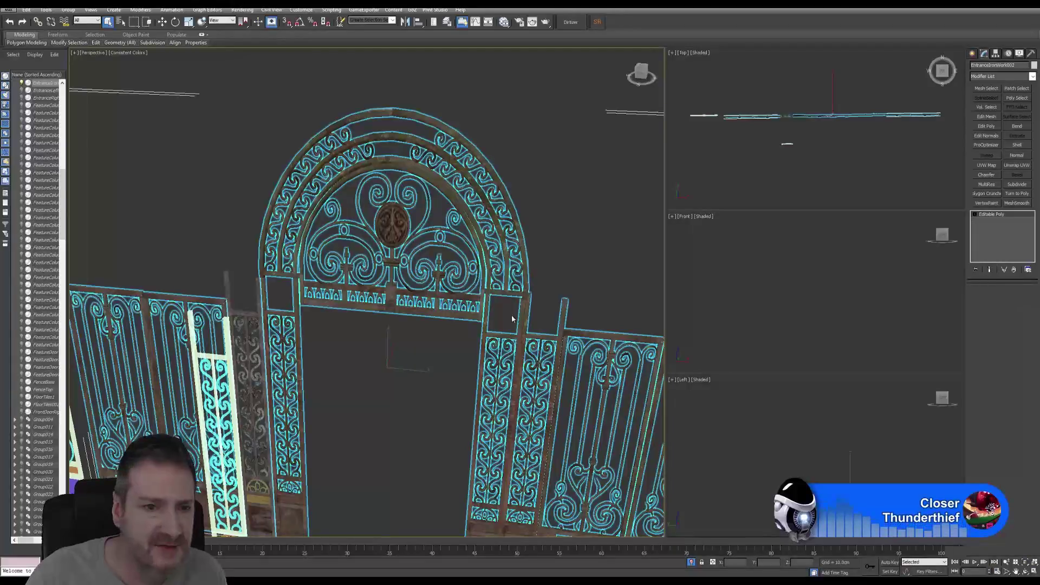
key(5)
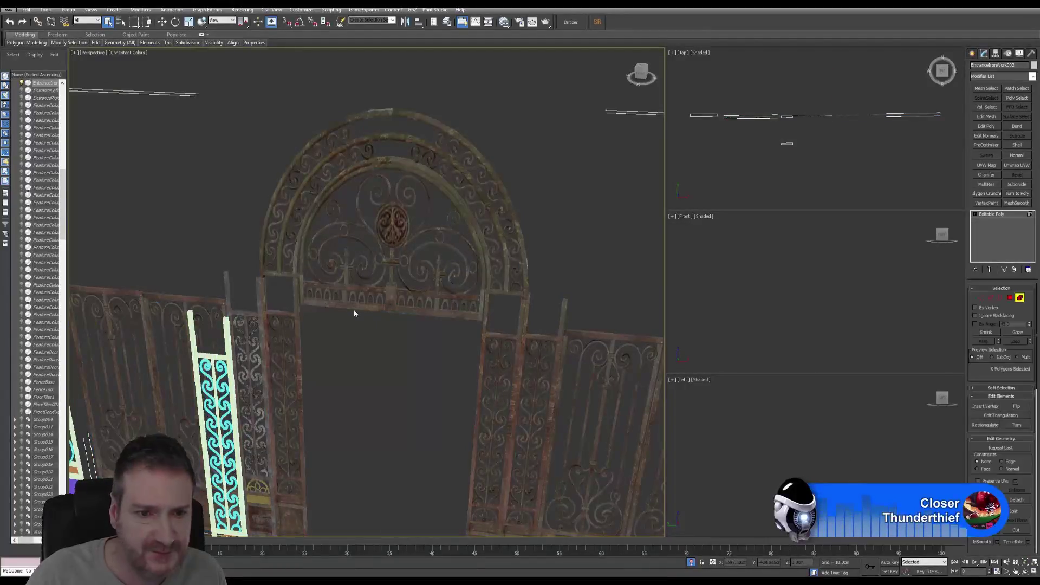
middle_drag(342, 302, 336, 307)
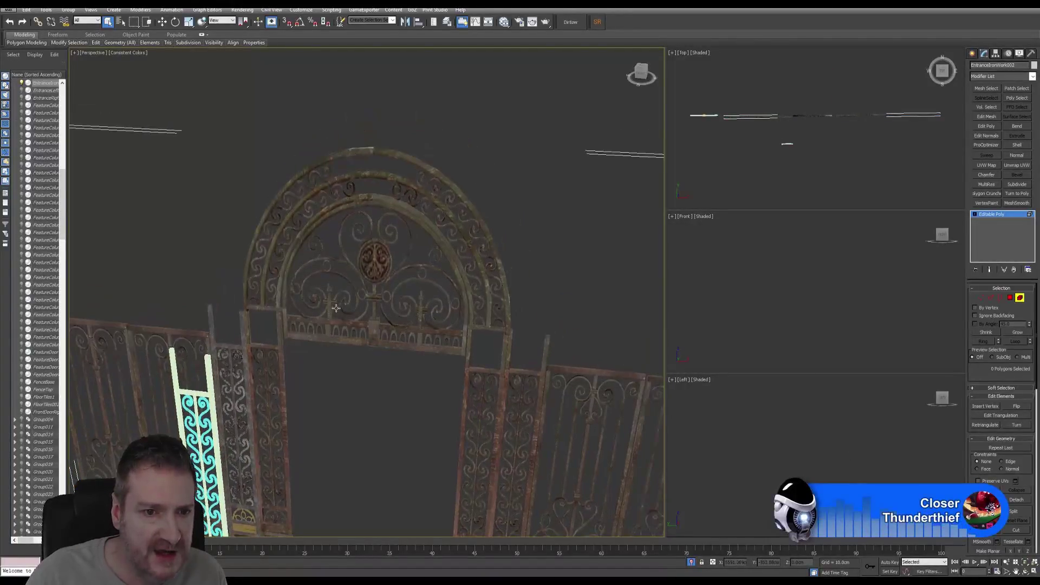
click(264, 308)
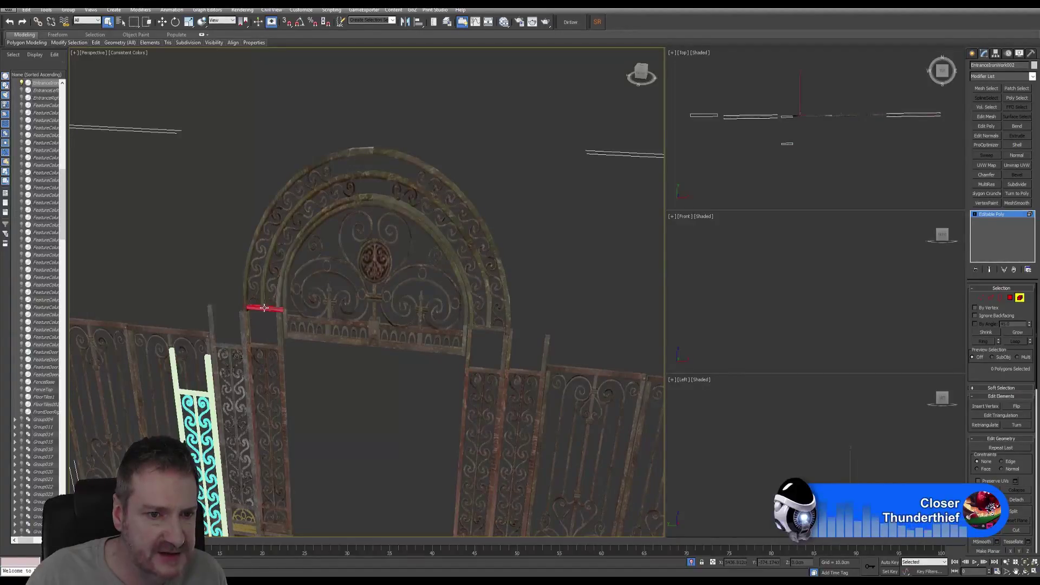
ctrl+click(246, 293)
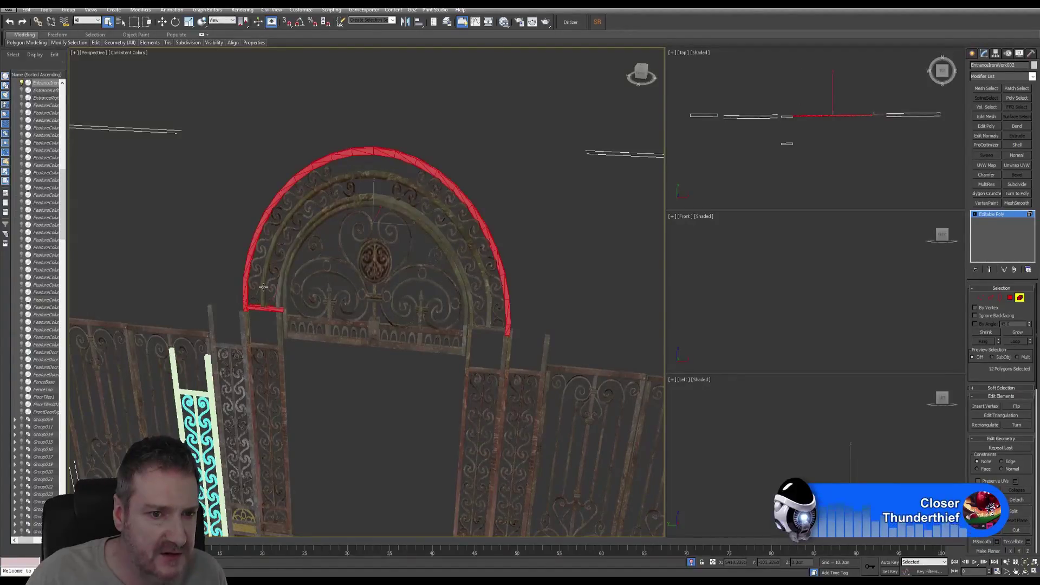
ctrl+click(267, 288)
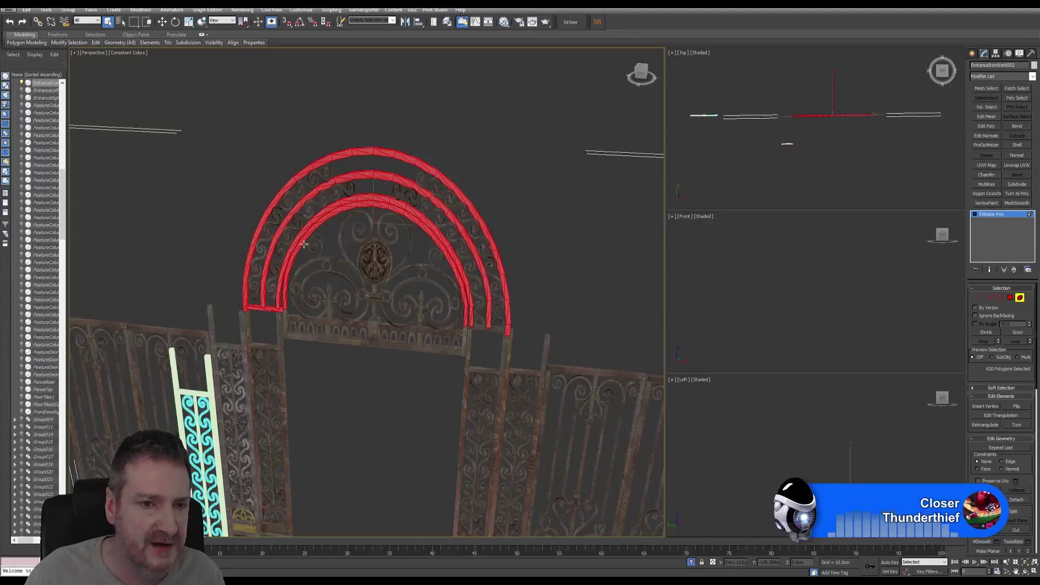
Add the large scrolls on both sides, the centre block, the short posts and the horizontal rails below the arch to the element selection
scroll(304, 243, up, 5)
scroll(319, 260, down, 5)
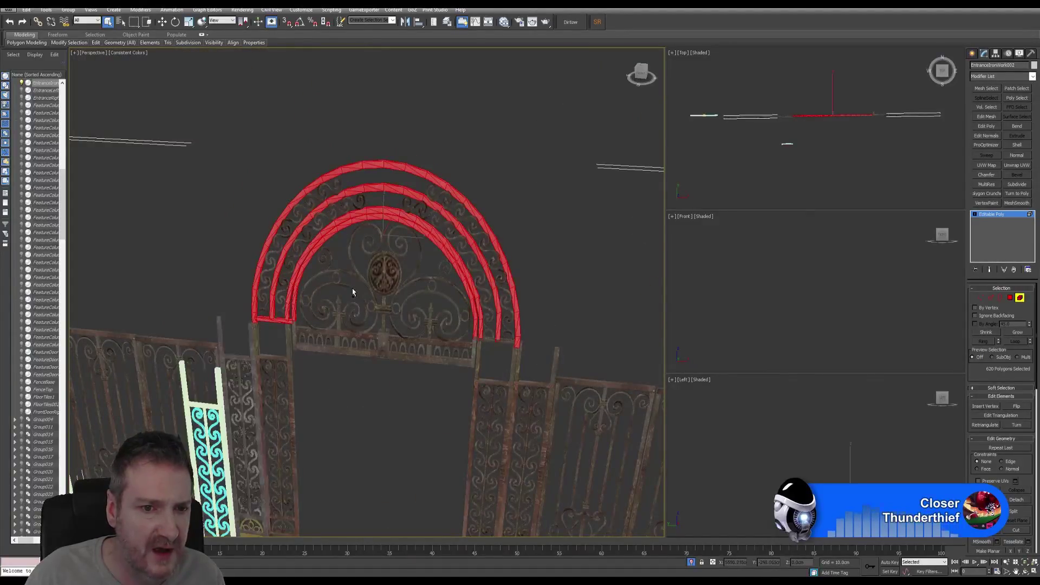
ctrl+click(337, 285)
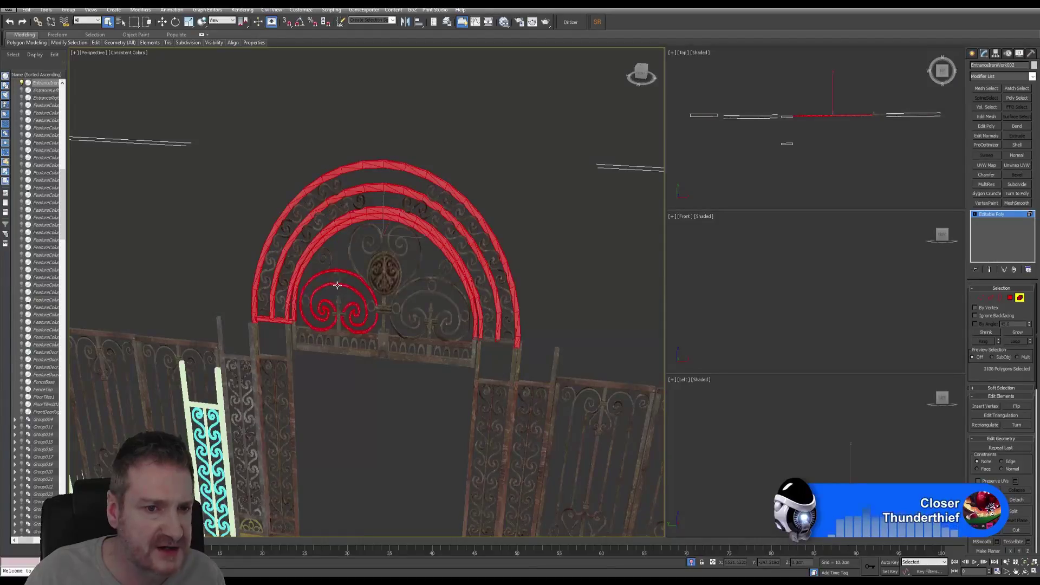
ctrl+click(418, 309)
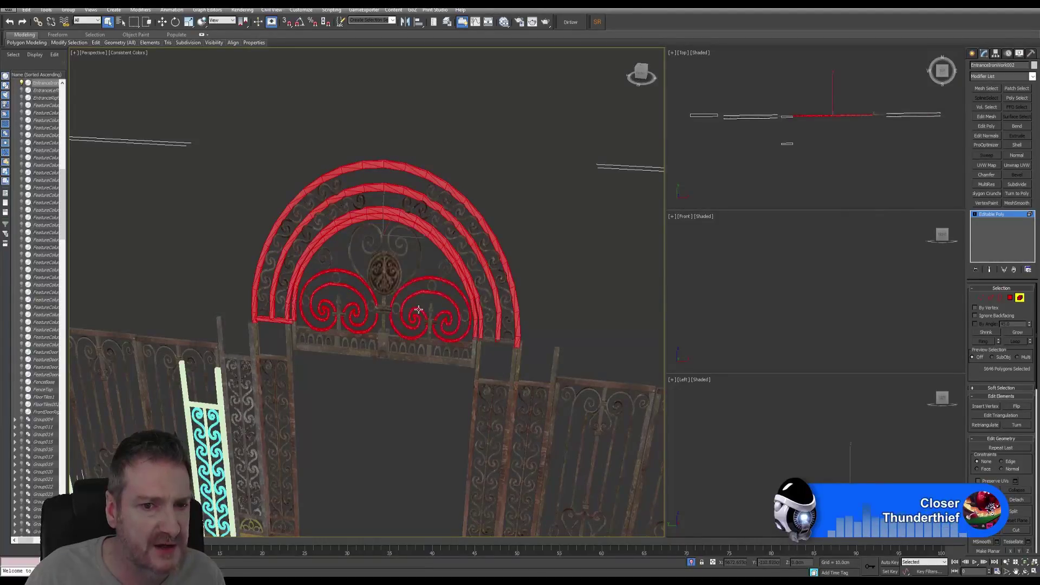
ctrl+click(384, 357)
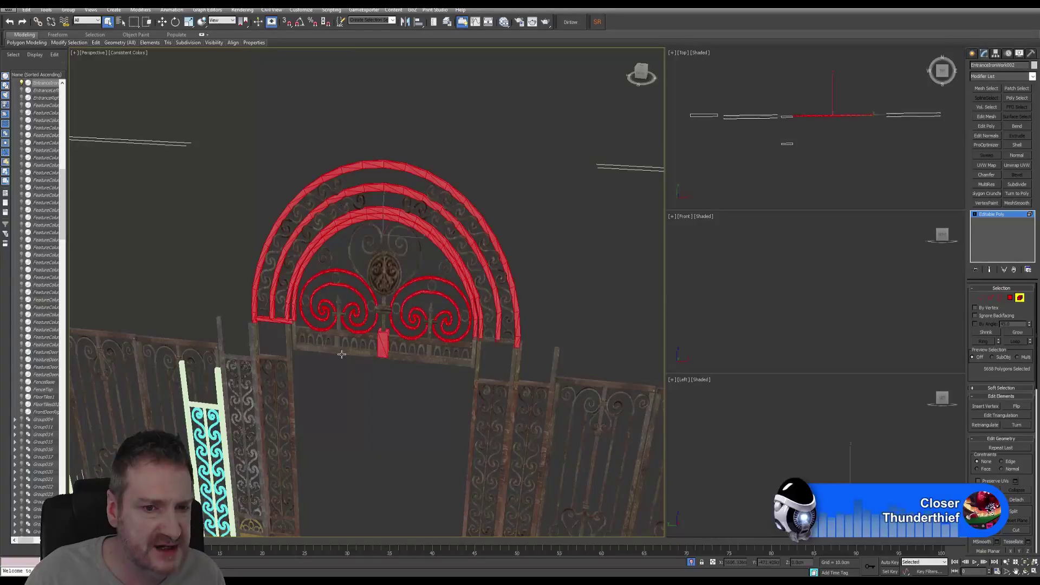
ctrl+click(339, 346)
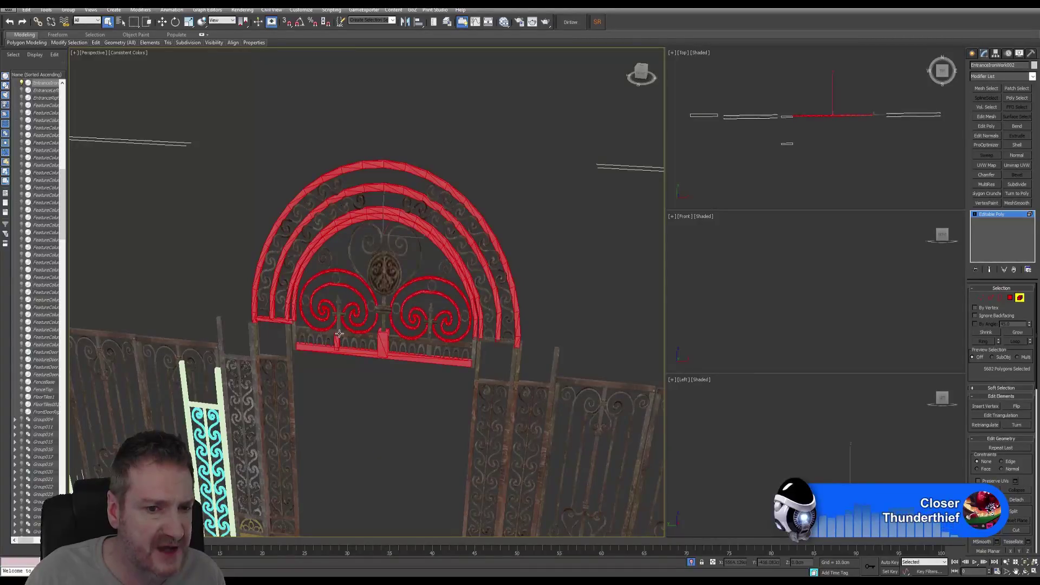
ctrl+click(432, 339)
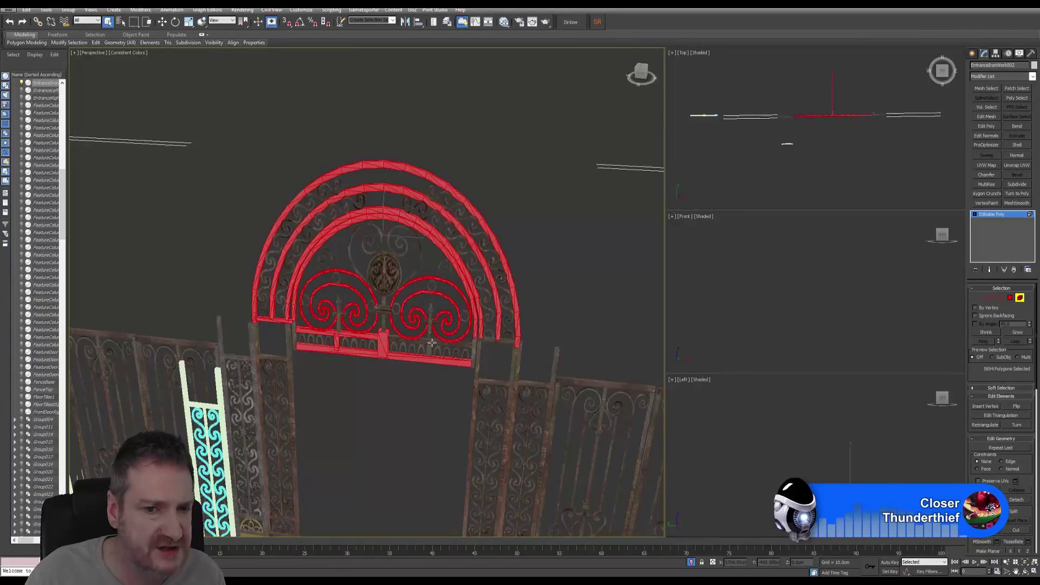
ctrl+click(428, 328)
ctrl+click(428, 327)
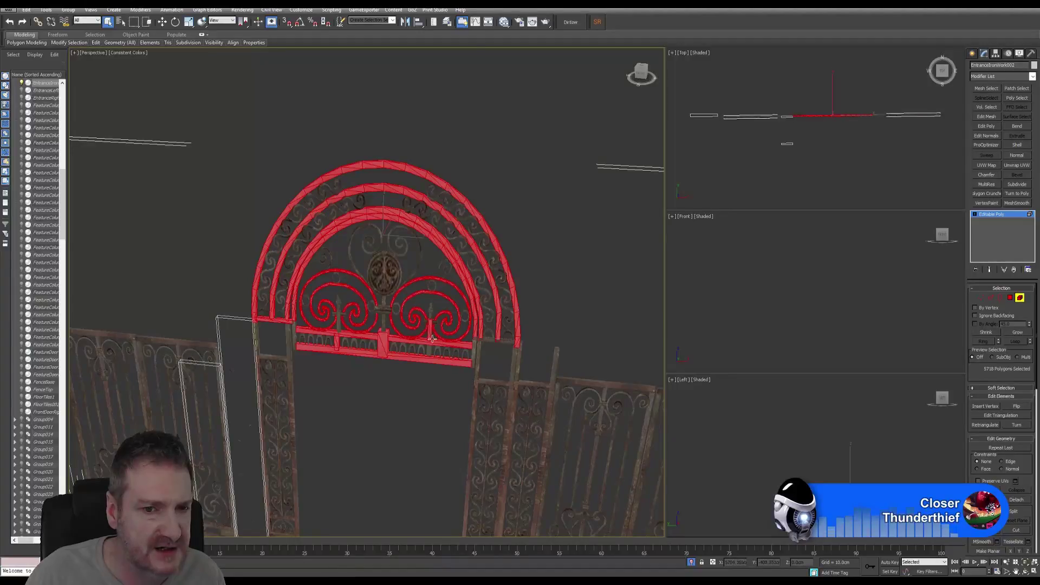
Add the four small arches between the rails just left of the right short post, plus the post section beneath it, to the selection
scroll(431, 339, up, 5)
ctrl+click(381, 386)
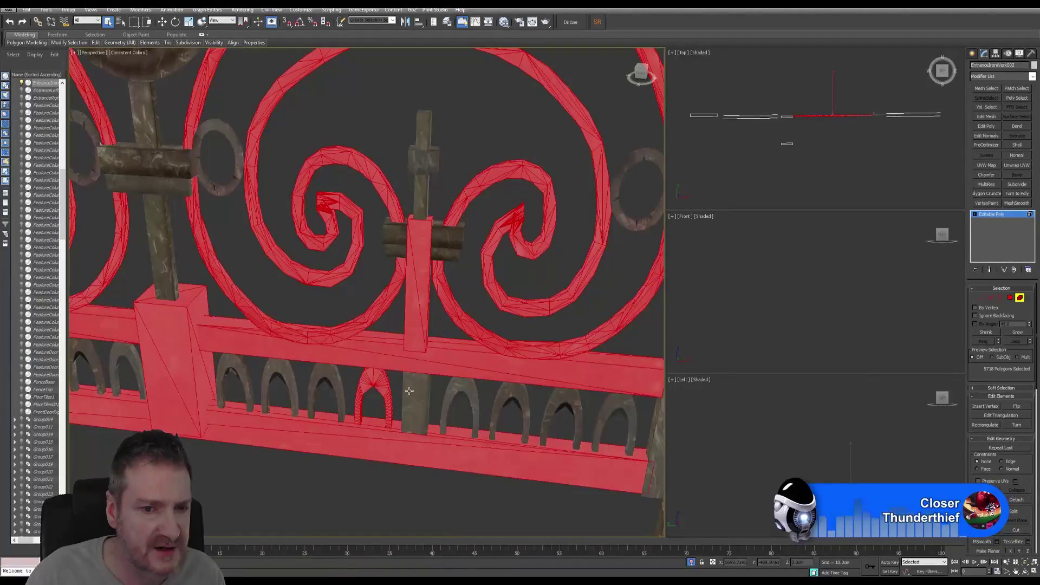
ctrl+click(410, 391)
ctrl+click(309, 372)
ctrl+click(269, 371)
ctrl+click(236, 369)
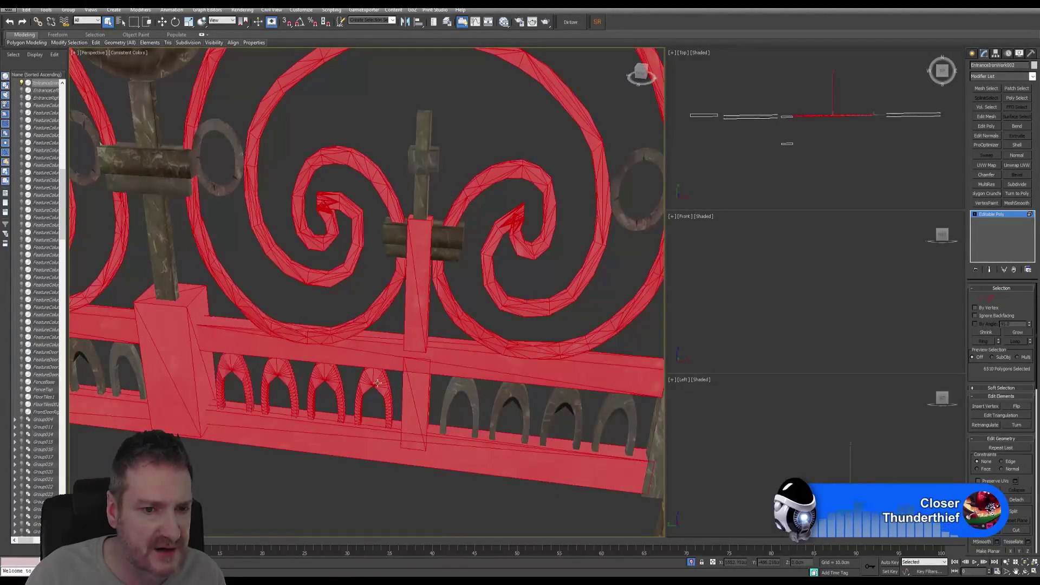
Add the four small arches right of that post and the upright at the right end of the rails to the selection
ctrl+click(468, 390)
ctrl+click(511, 394)
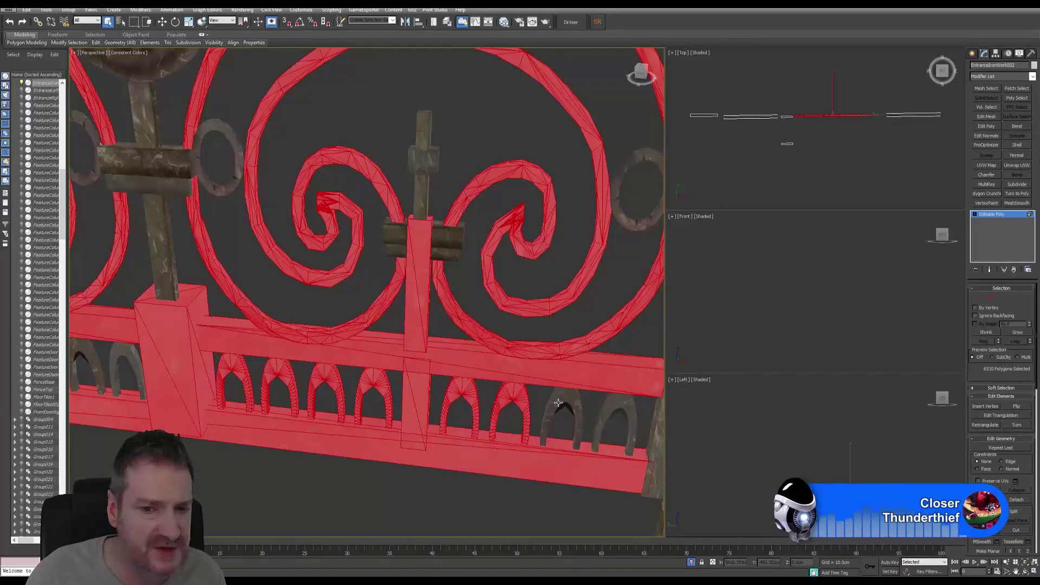
ctrl+click(560, 398)
middle_drag(573, 337, 513, 325)
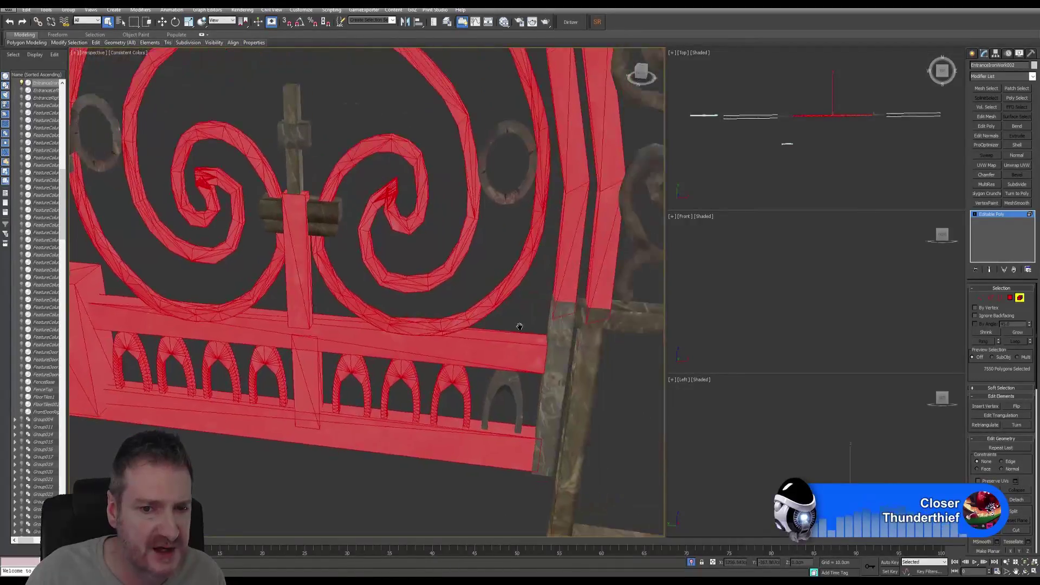
ctrl+click(508, 380)
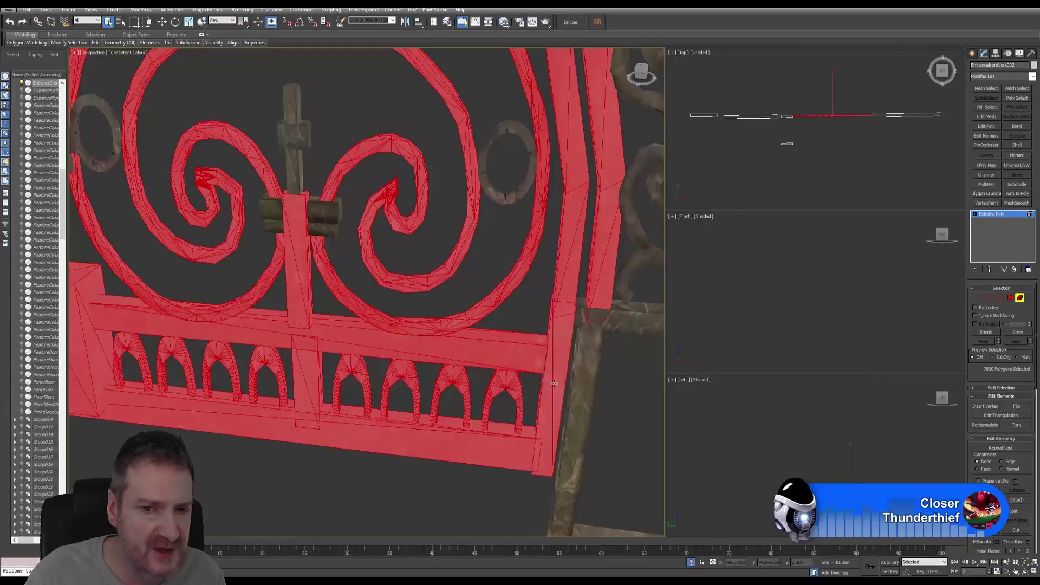
ctrl+click(554, 385)
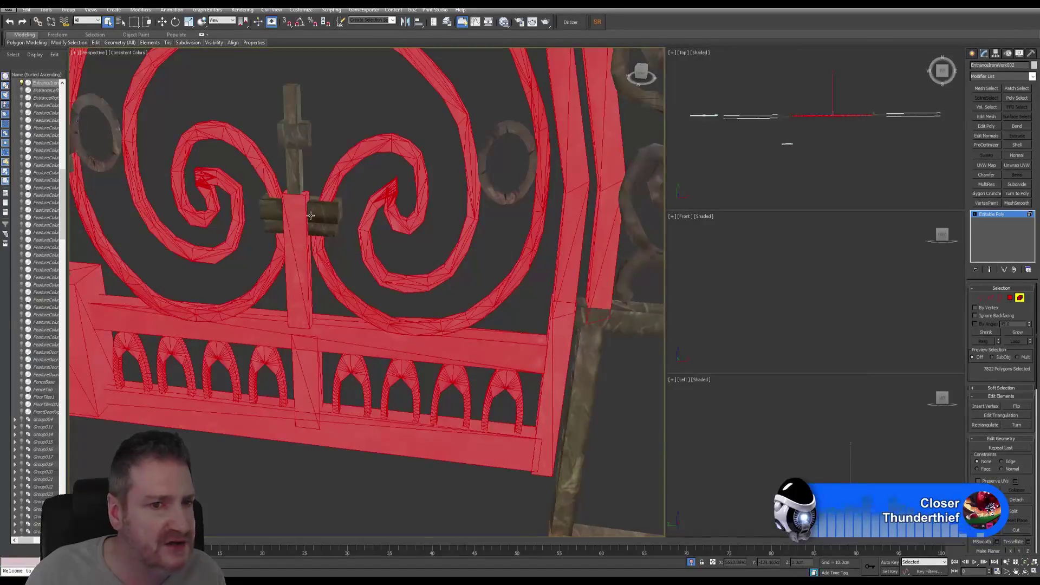
Add the crosspieces and finial on the right short post, and the rings on both sides of the right scroll, to the selection
ctrl+click(317, 233)
ctrl+click(317, 233)
ctrl+click(296, 133)
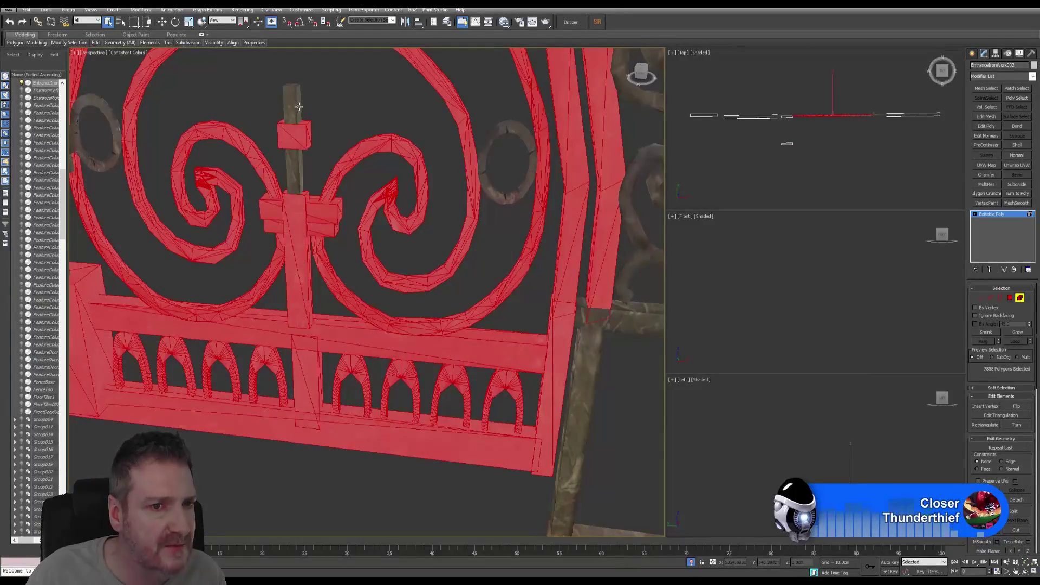
ctrl+click(298, 106)
ctrl+click(507, 196)
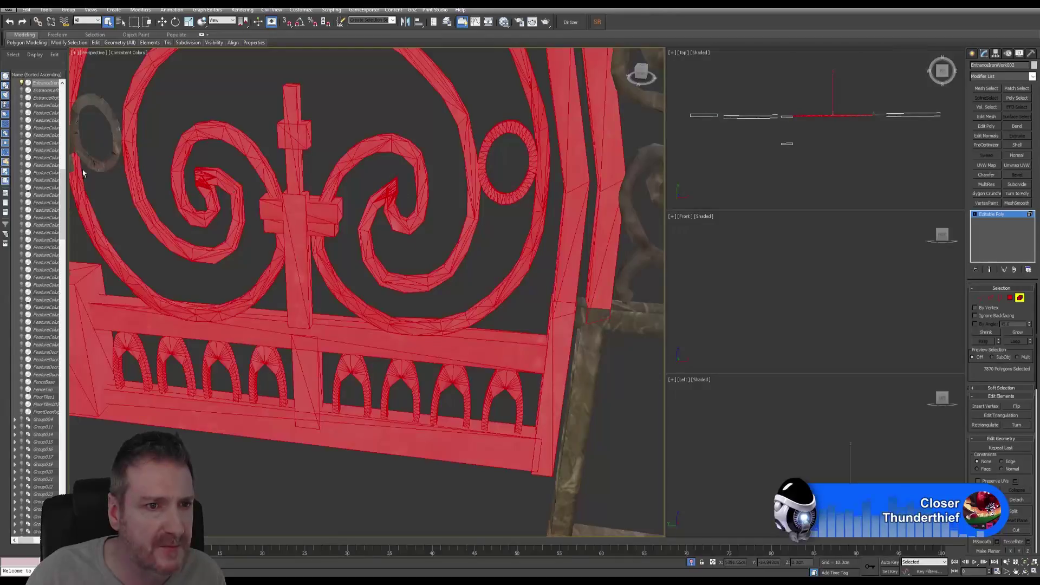
ctrl+click(98, 165)
Add the centre post below the medallion, its crosspieces and the ring on its left side to the selection
middle_drag(98, 165, 276, 314)
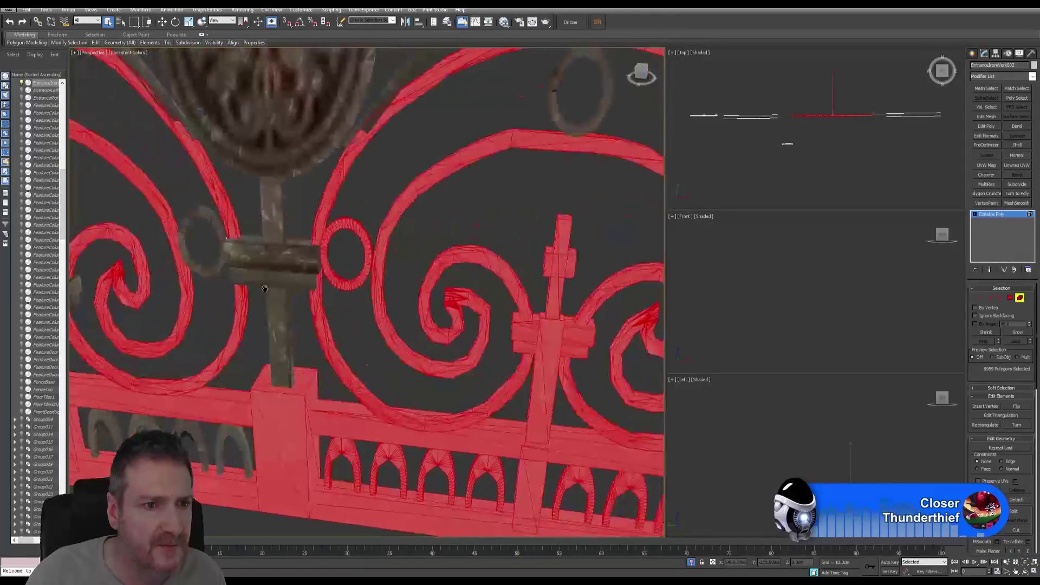
ctrl+click(277, 314)
ctrl+click(271, 285)
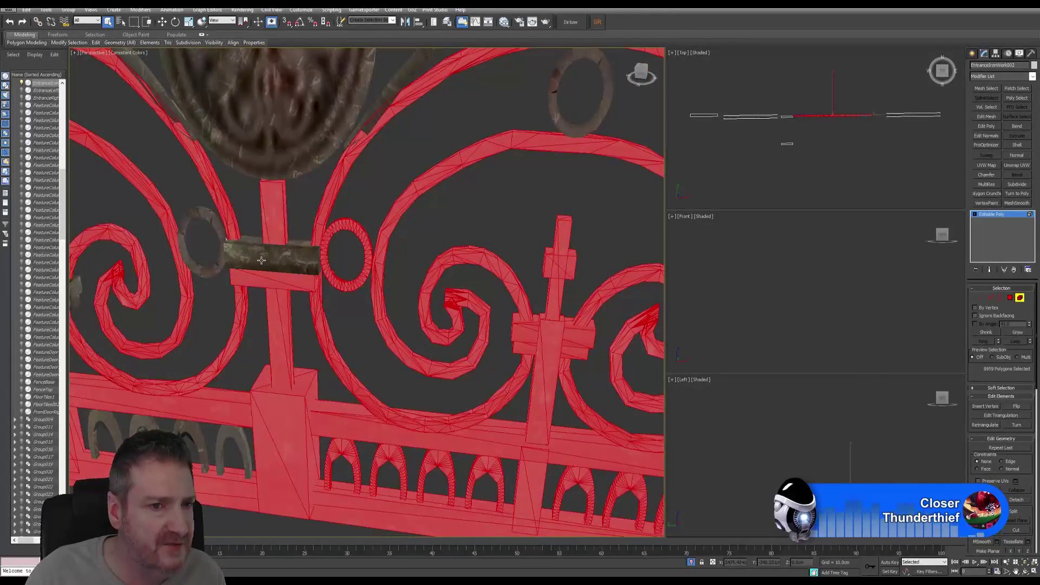
ctrl+click(231, 260)
ctrl+click(211, 274)
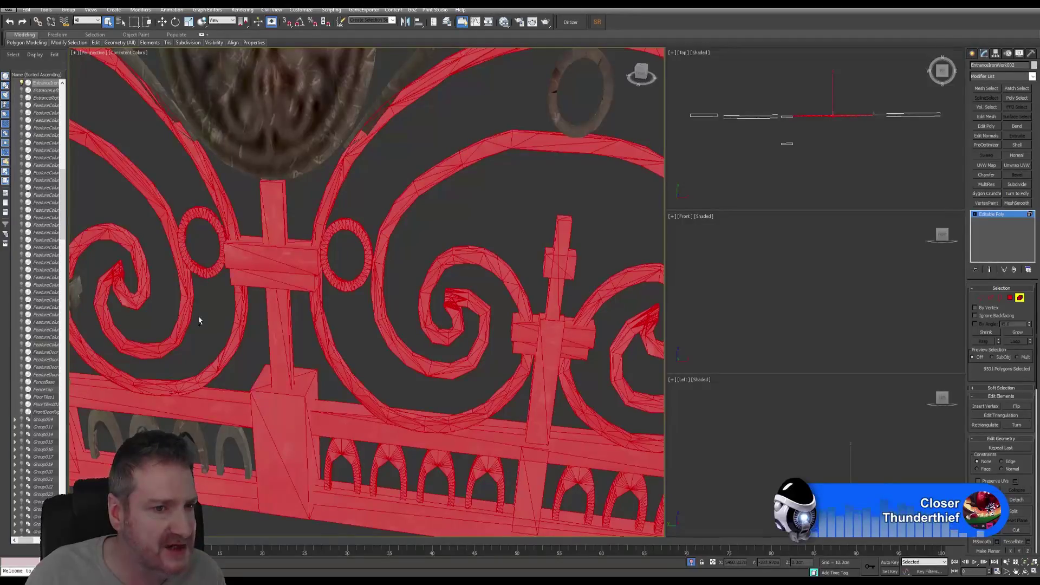
Add the crosspieces and finial of the left short post to the element selection
middle_drag(198, 320, 381, 317)
ctrl+click(226, 301)
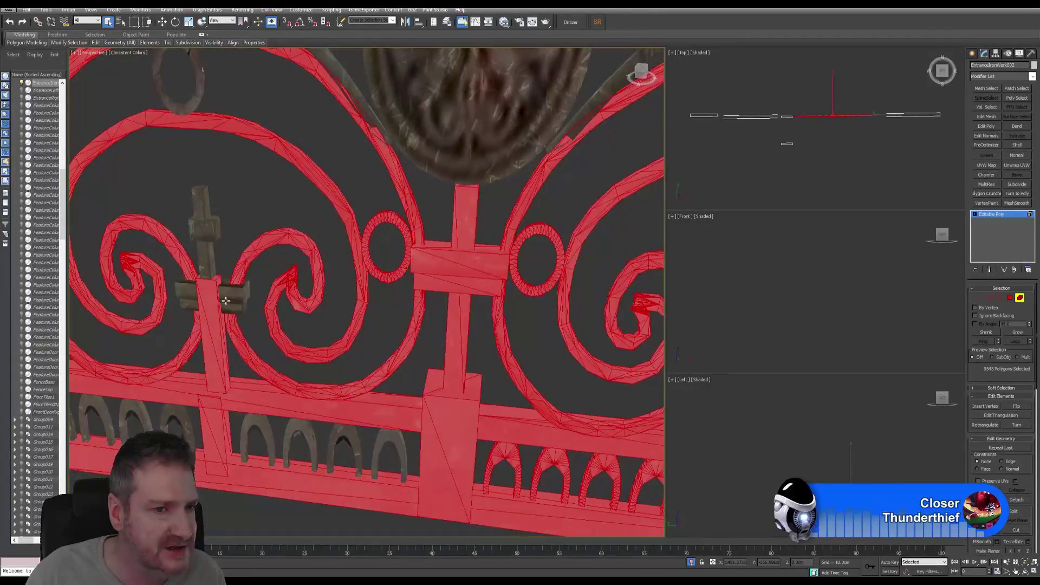
ctrl+click(227, 304)
ctrl+click(210, 262)
ctrl+click(206, 235)
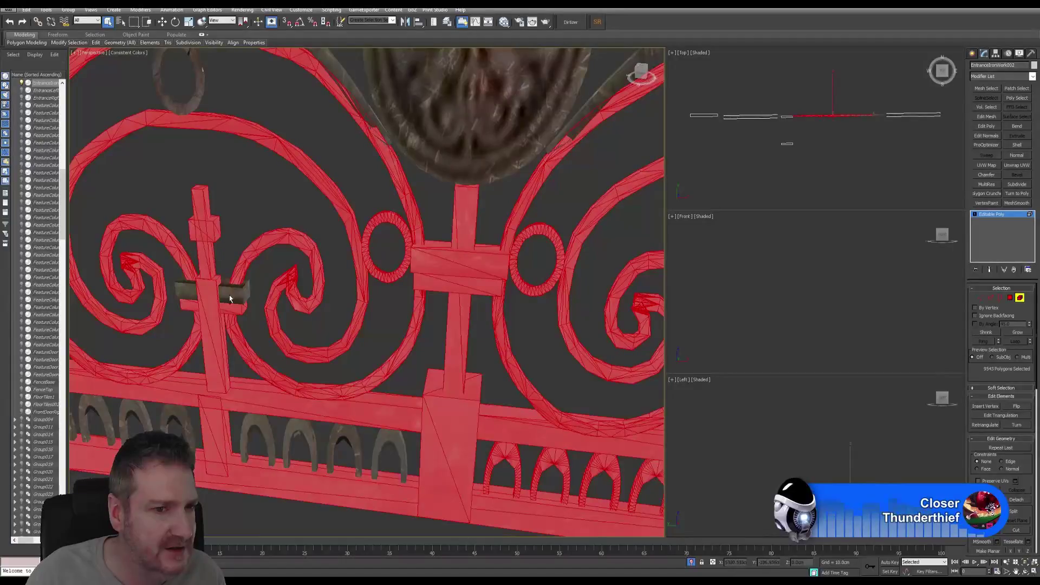
ctrl+click(234, 294)
Add all the small arches in the left half of the rails and the upright at their left end to the selection
ctrl+click(394, 442)
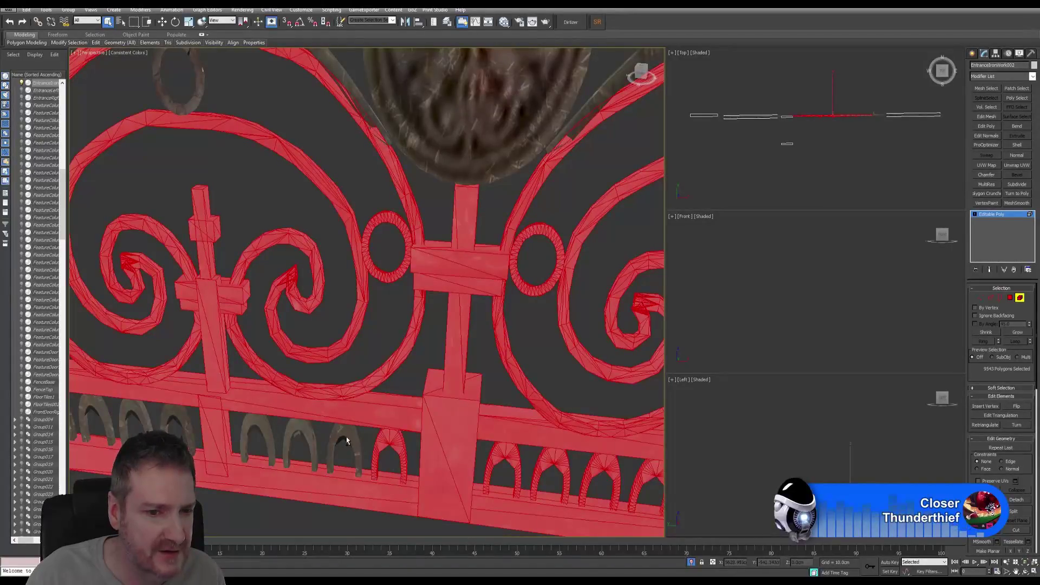
ctrl+click(344, 445)
ctrl+click(291, 432)
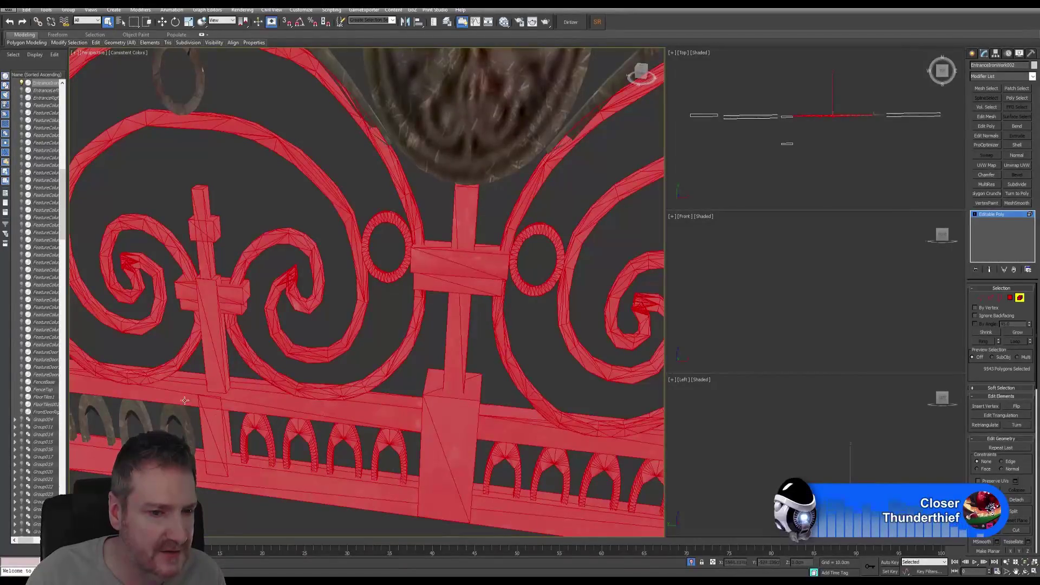
alt+middle_drag(265, 424, 311, 390)
ctrl+click(313, 391)
ctrl+click(276, 386)
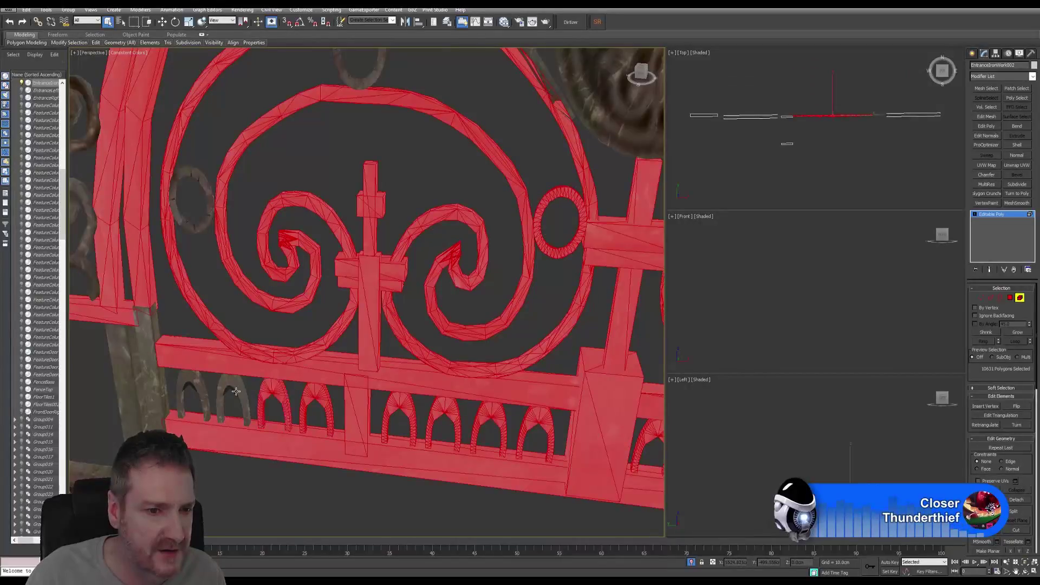
ctrl+click(233, 386)
ctrl+click(187, 385)
ctrl+click(144, 351)
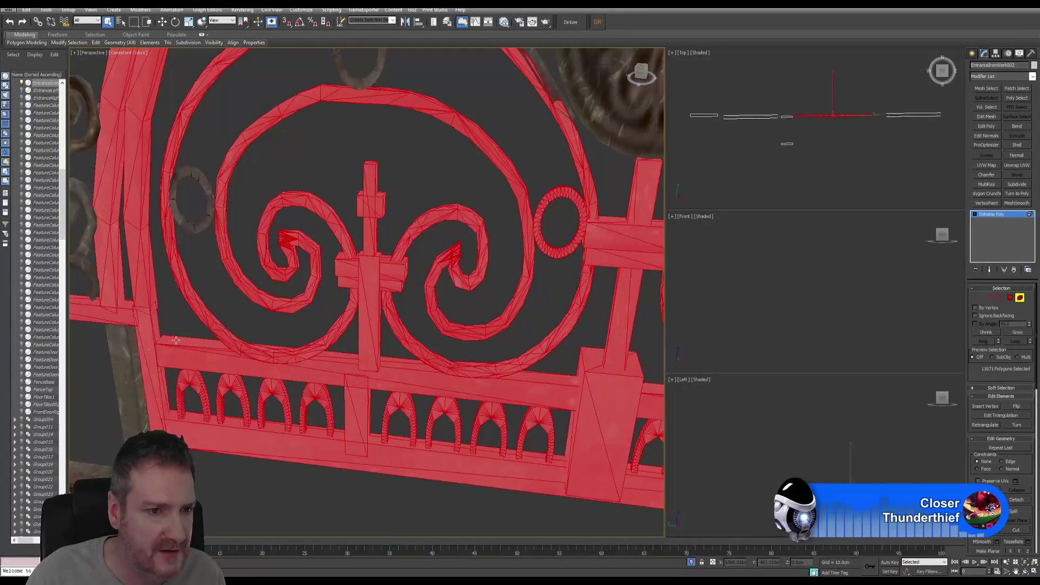
Add the two tall scrolls around the medallion, the small left scroll, the remaining left rings and the ring atop the right scroll to the selection
middle_drag(235, 322, 42, 580)
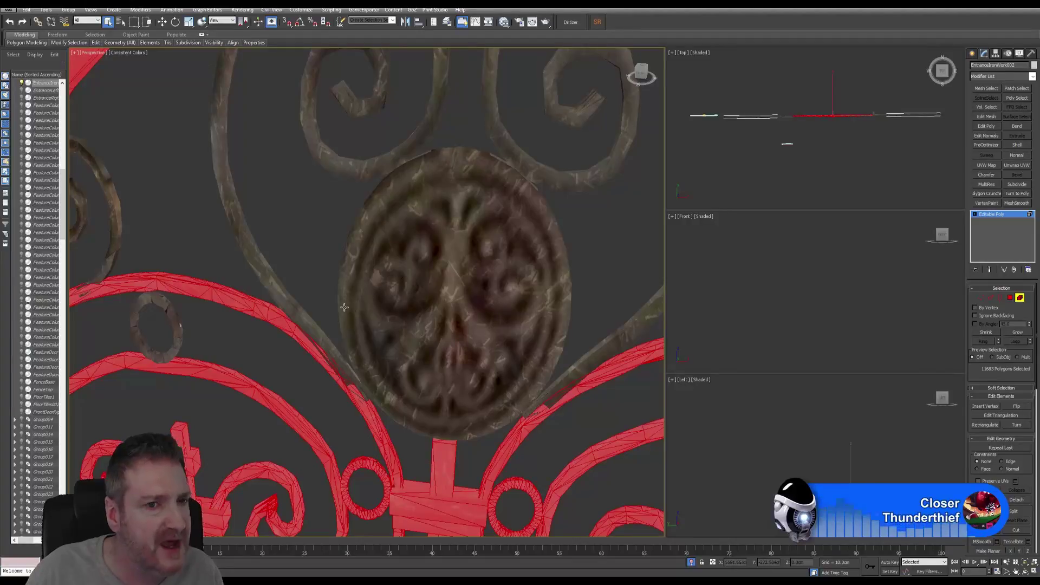
middle_drag(307, 270, 314, 277)
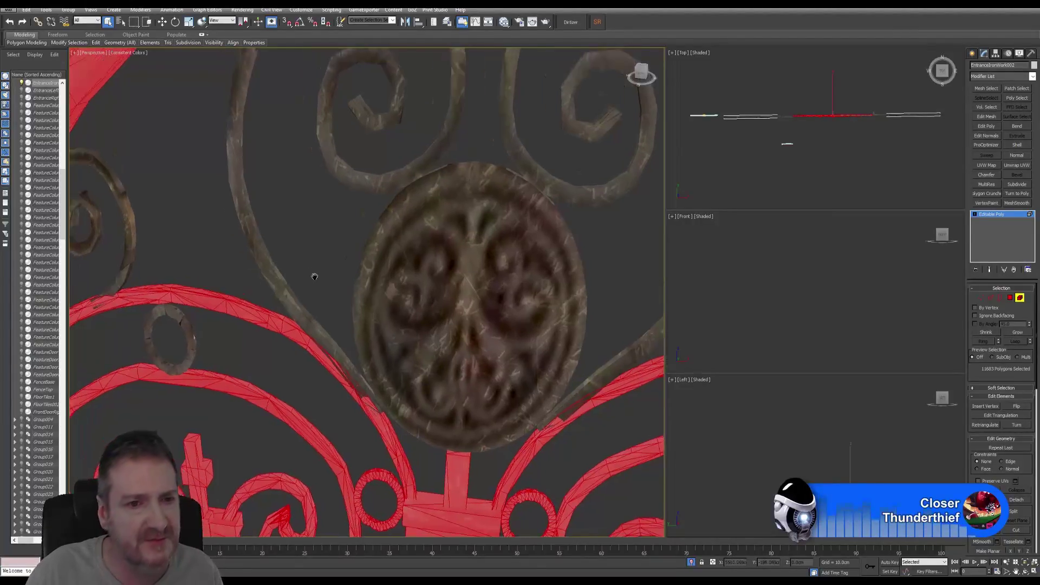
scroll(316, 280, down, 2)
ctrl+click(277, 264)
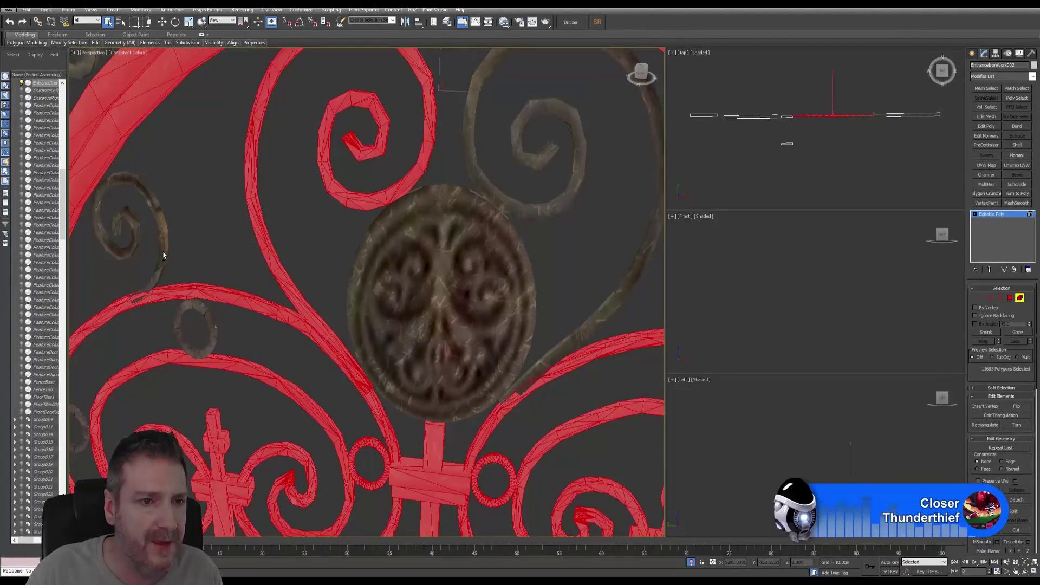
ctrl+click(161, 253)
ctrl+click(205, 316)
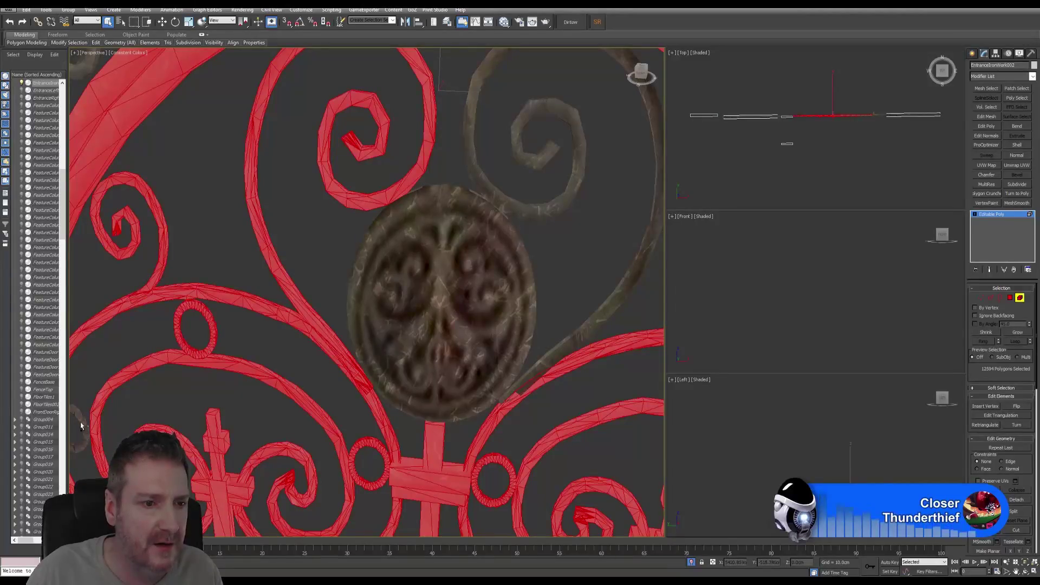
ctrl+click(86, 421)
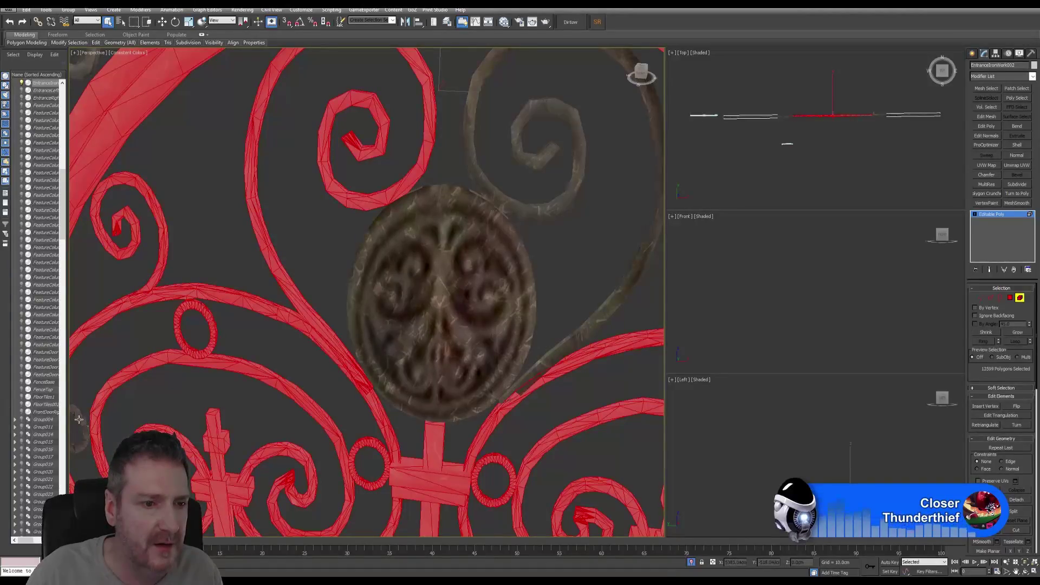
ctrl+click(472, 168)
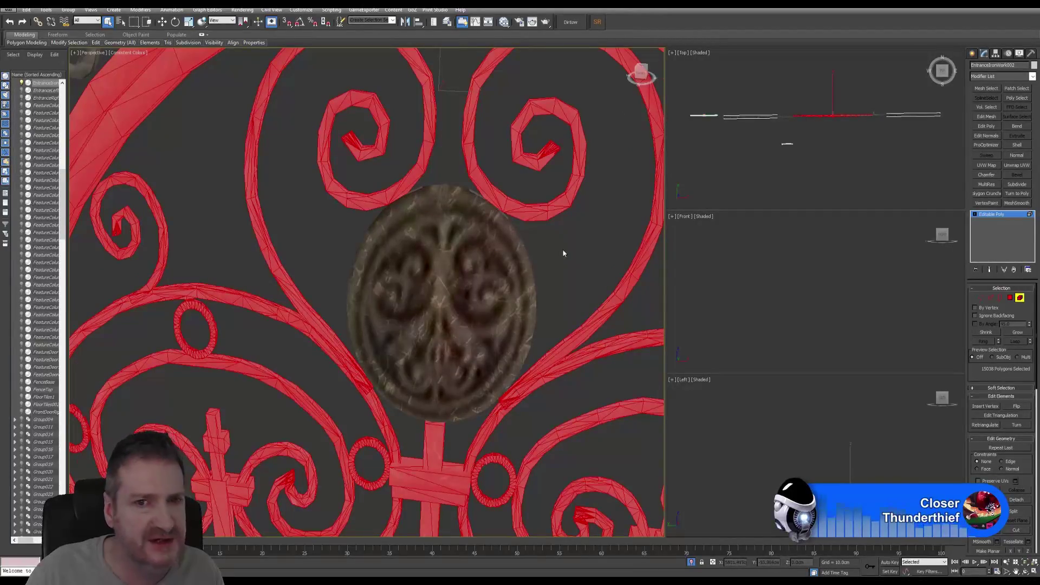
middle_drag(552, 250, 418, 254)
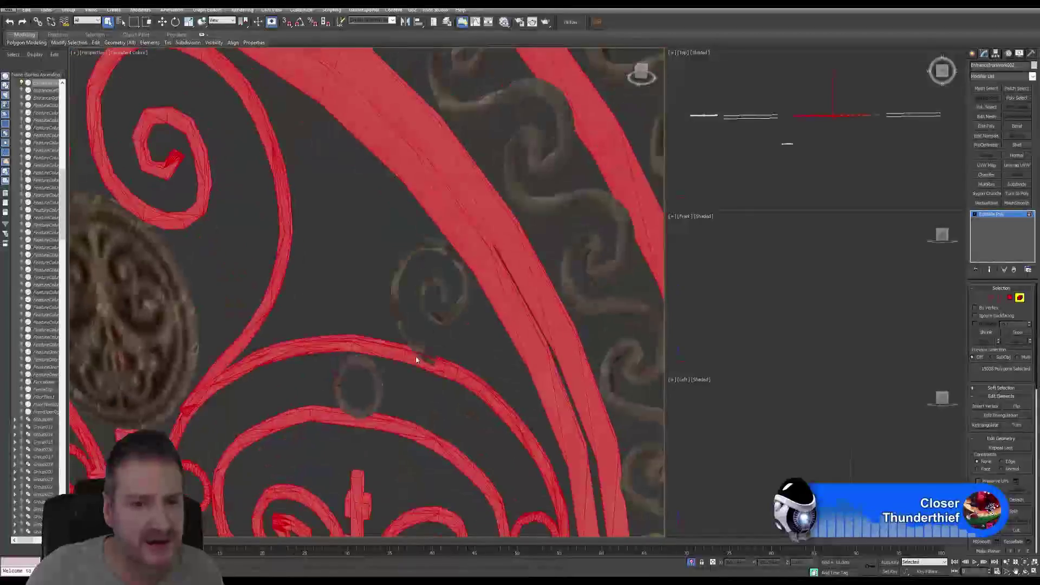
ctrl+click(376, 385)
ctrl+click(396, 308)
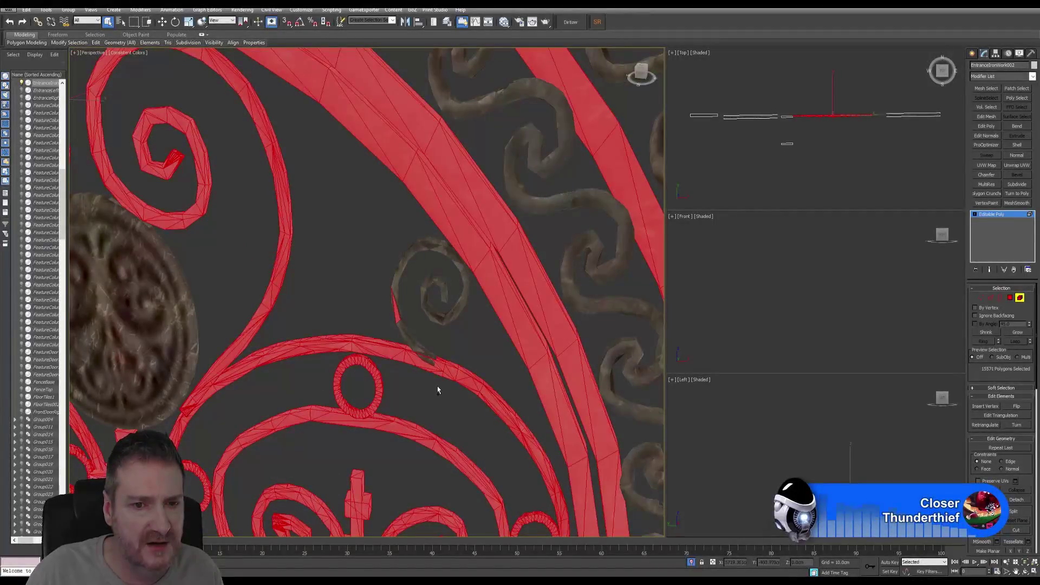
ctrl+click(409, 339)
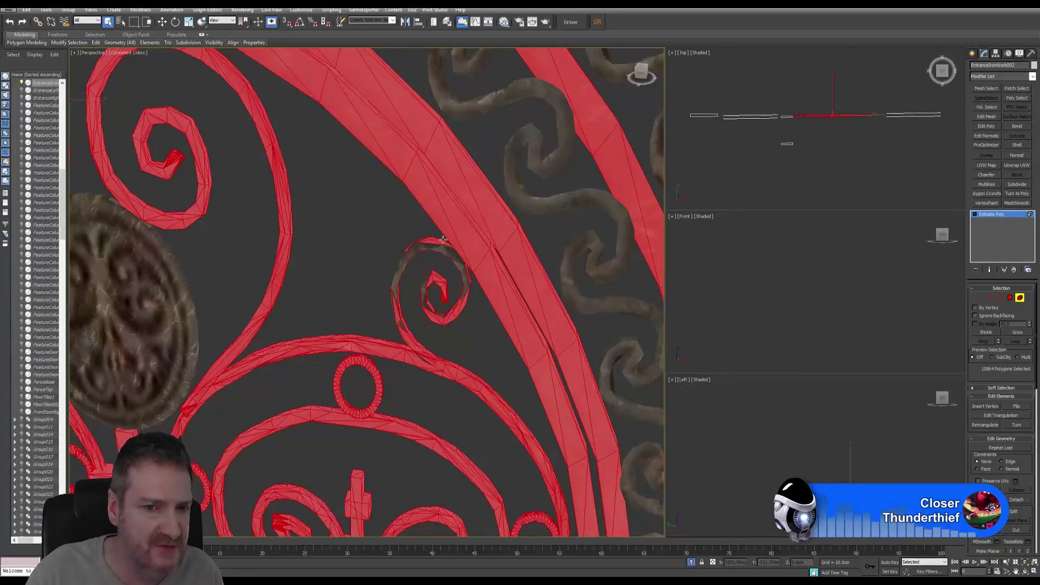
scroll(392, 346, down, 5)
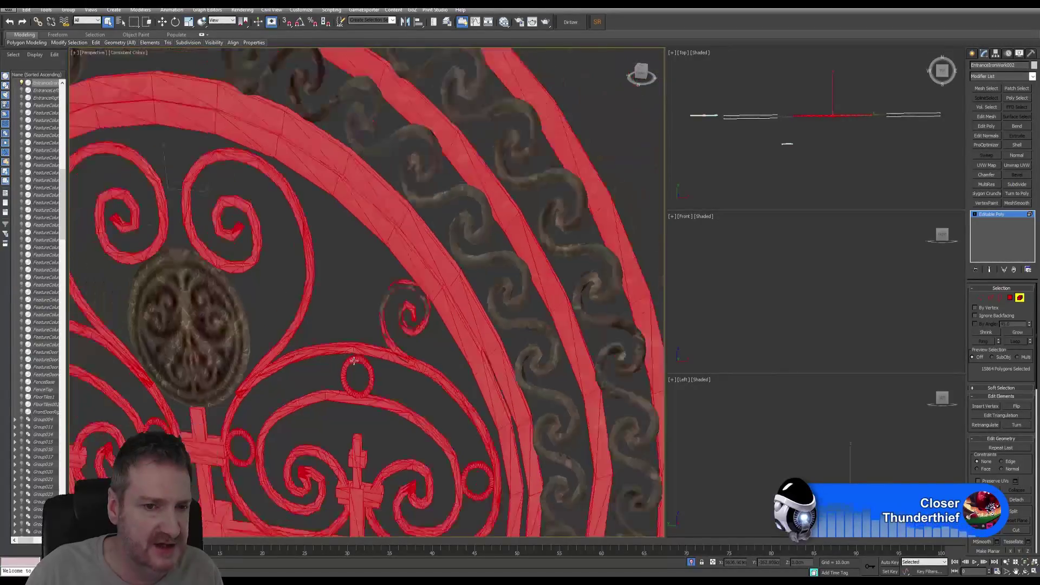
scroll(347, 345, up, 5)
scroll(407, 302, up, 6)
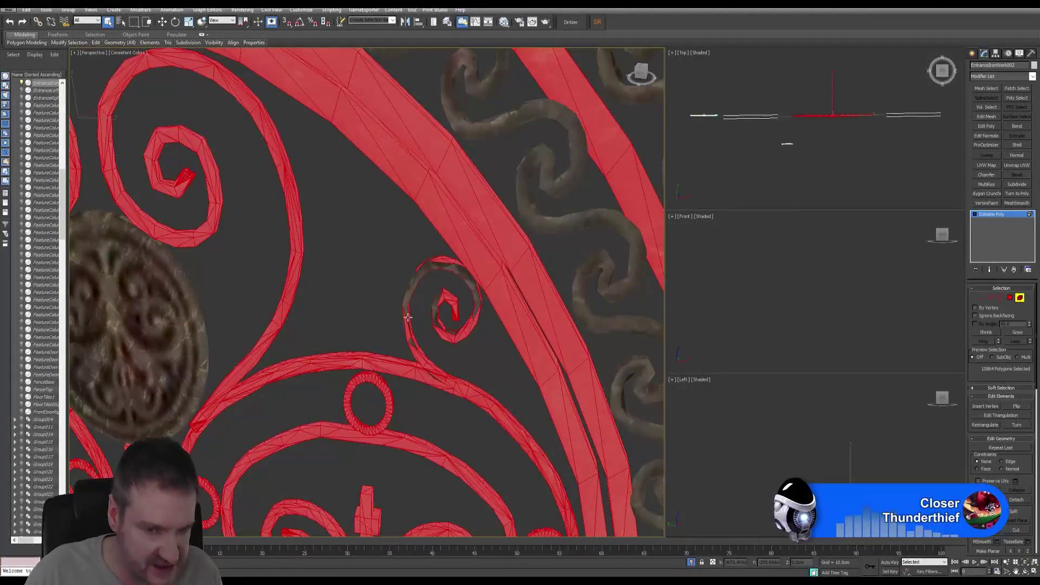
alt+click(407, 332)
alt+click(415, 348)
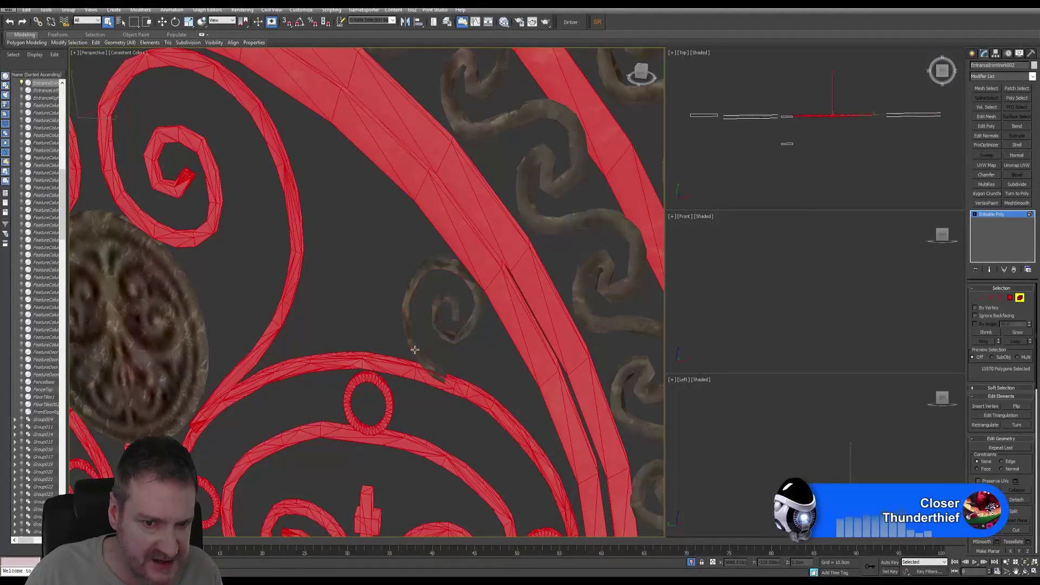
Add all the S-scrolls in the right half of the inner arch band to the element selection
scroll(429, 339, down, 8)
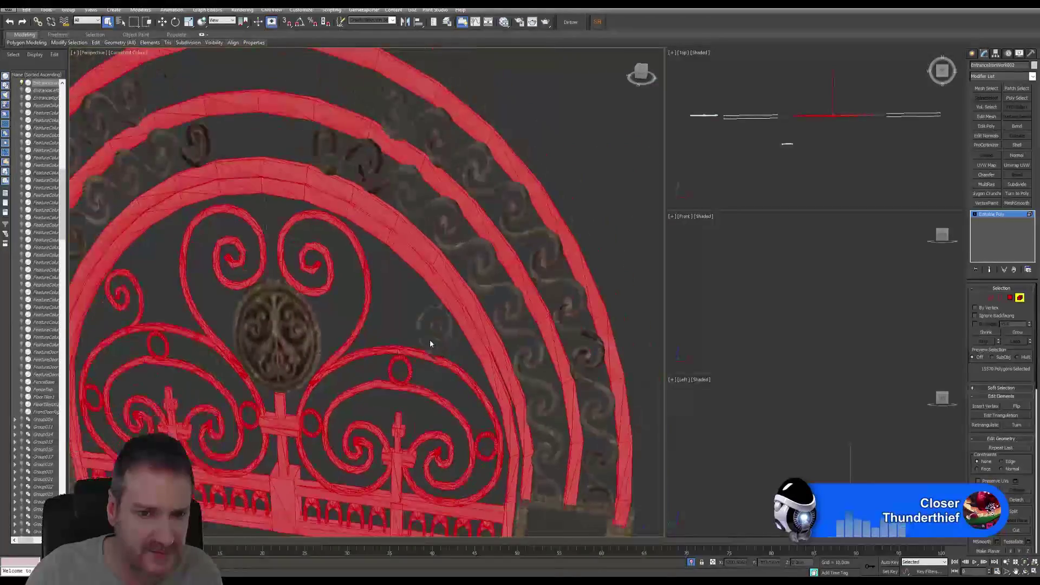
middle_drag(430, 340, 428, 317)
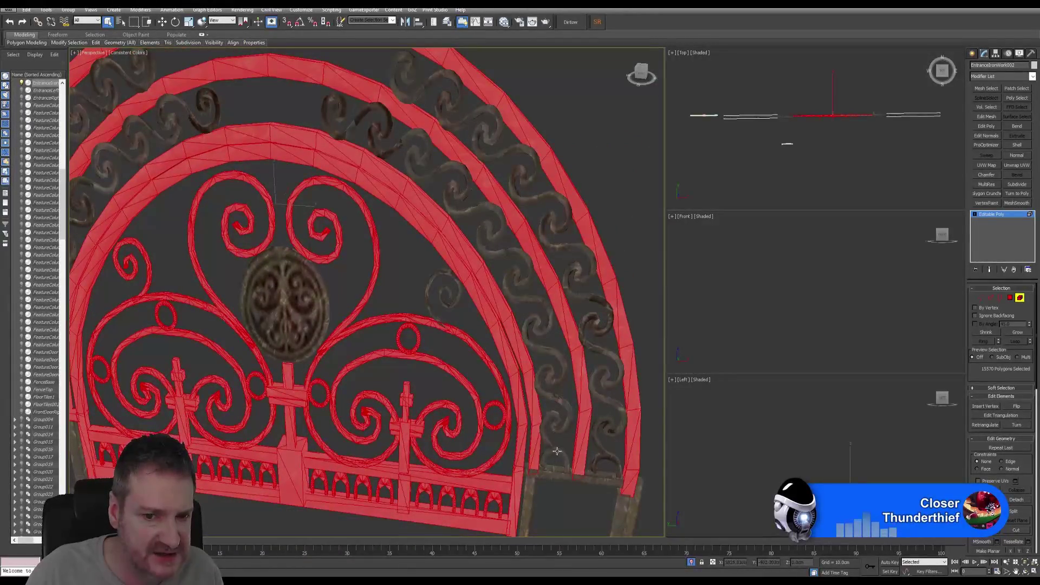
ctrl+click(560, 432)
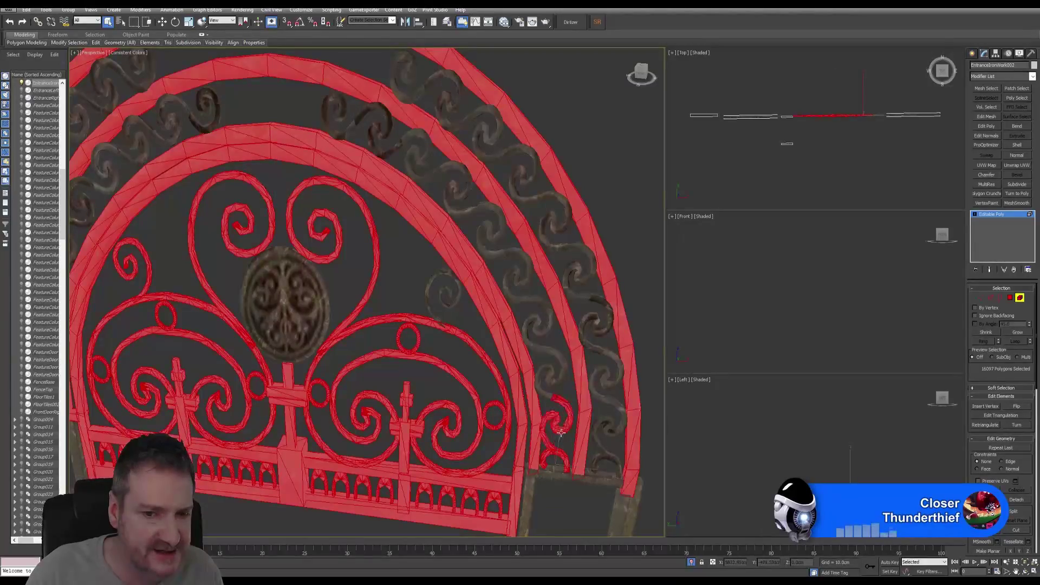
ctrl+click(546, 394)
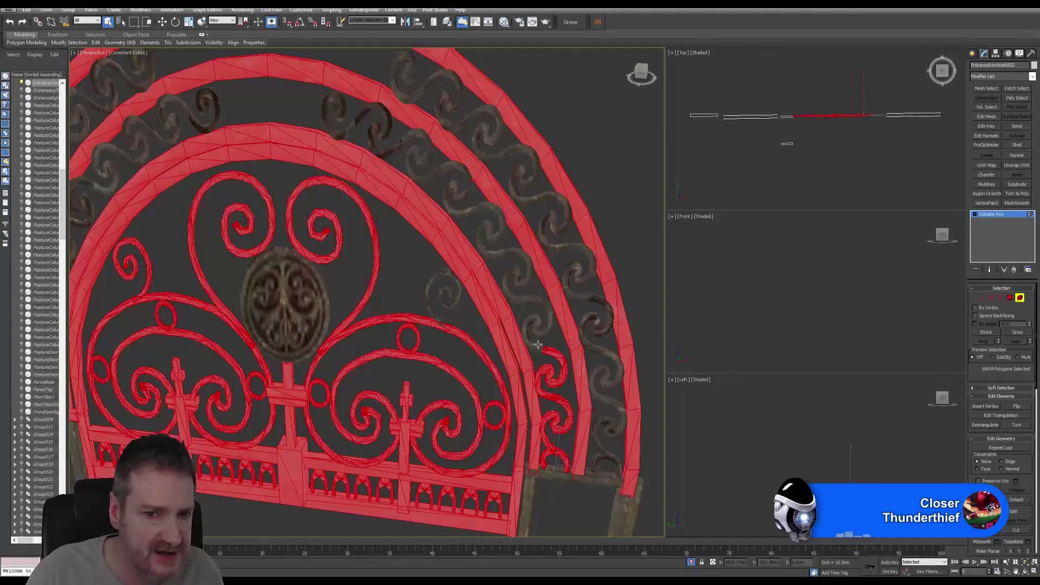
ctrl+click(537, 325)
ctrl+click(521, 287)
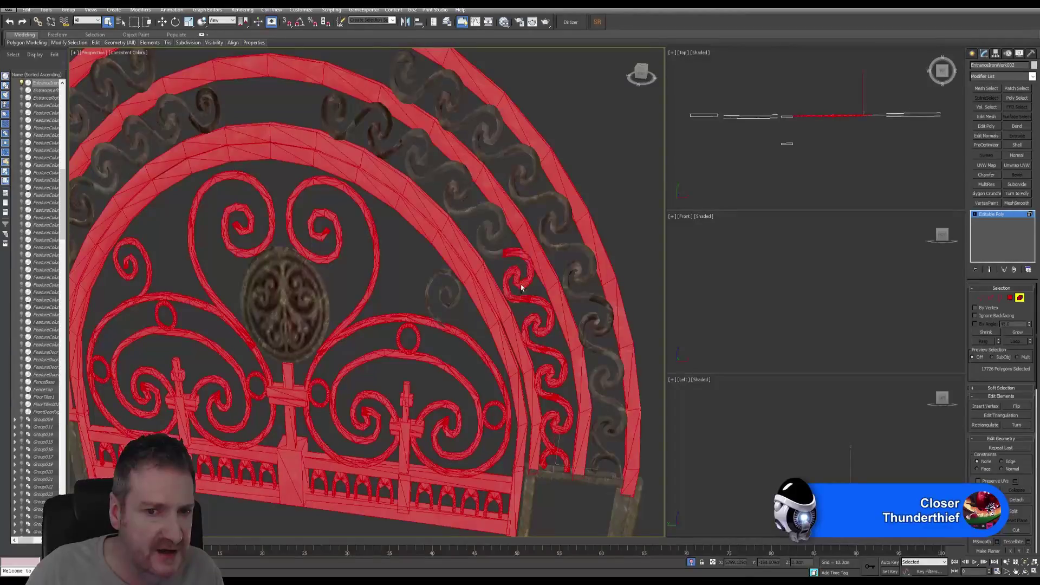
ctrl+click(493, 251)
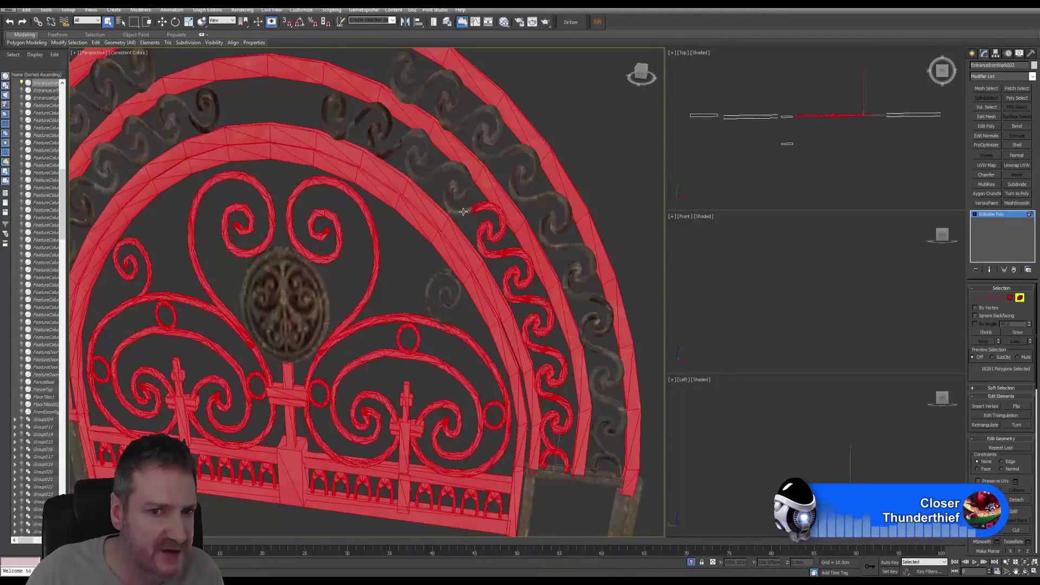
ctrl+click(458, 202)
ctrl+click(426, 171)
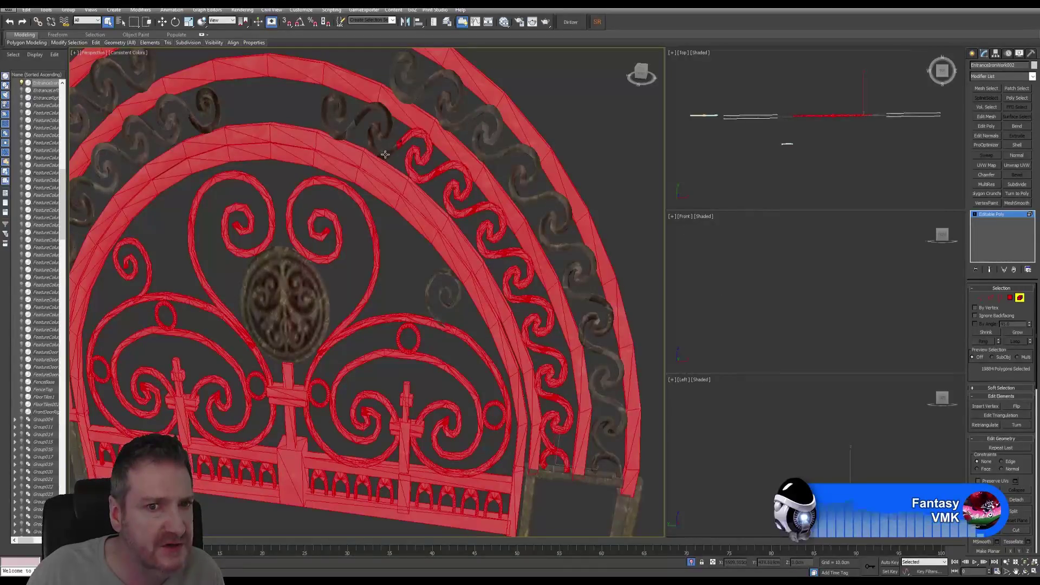
ctrl+click(381, 135)
Add all the S-scrolls in the left half of the inner arch band to the selection
ctrl+click(203, 129)
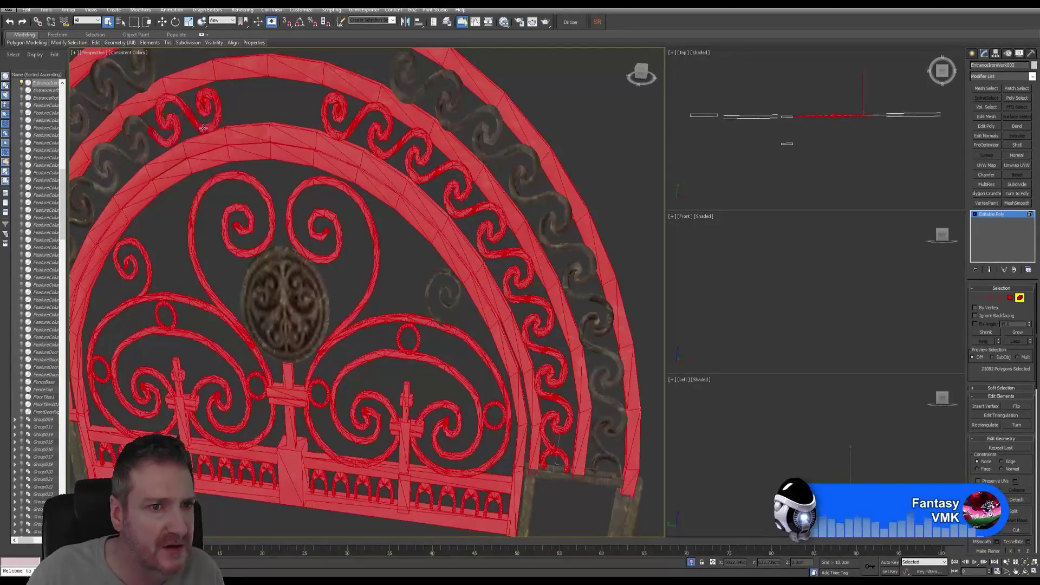
ctrl+click(136, 135)
alt+middle_drag(174, 202, 274, 171)
ctrl+click(272, 168)
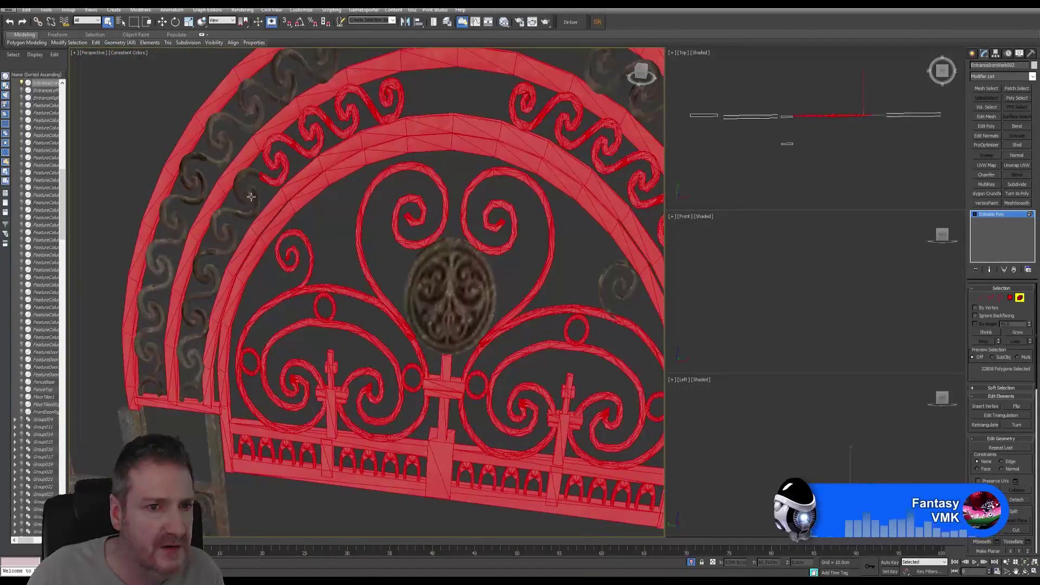
ctrl+click(242, 202)
ctrl+click(223, 236)
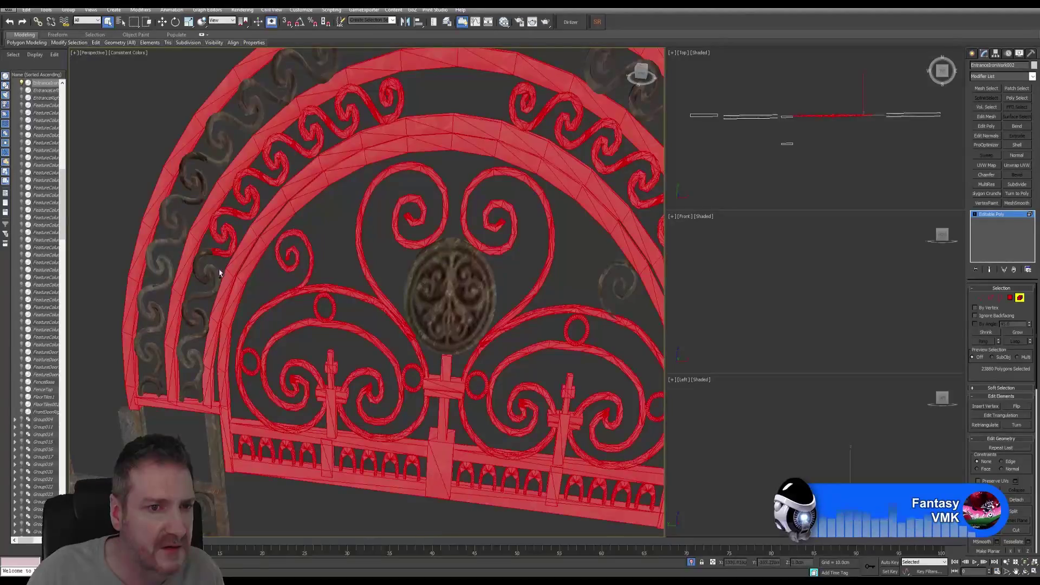
ctrl+click(204, 279)
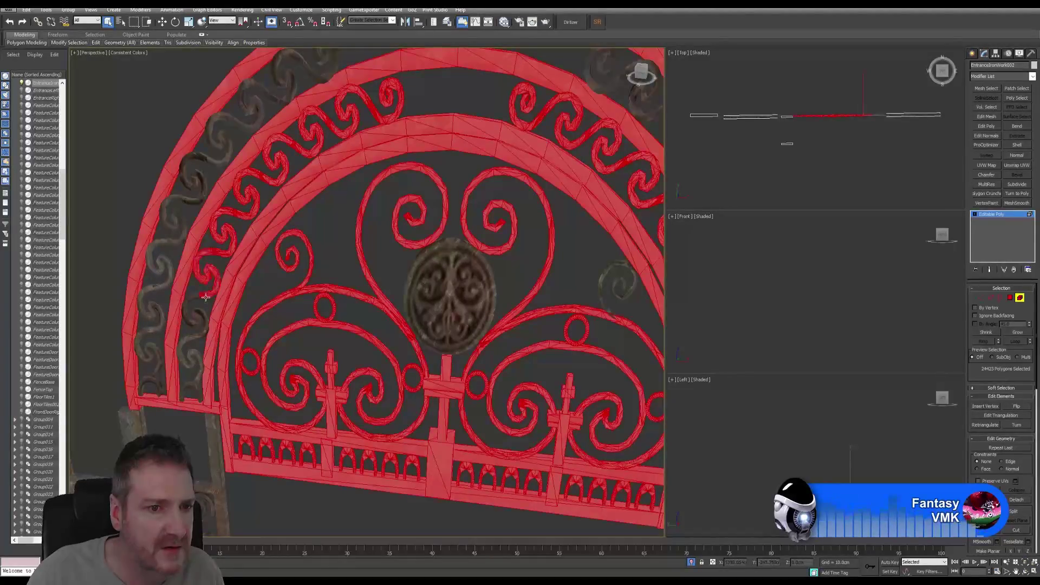
ctrl+click(196, 340)
ctrl+click(189, 365)
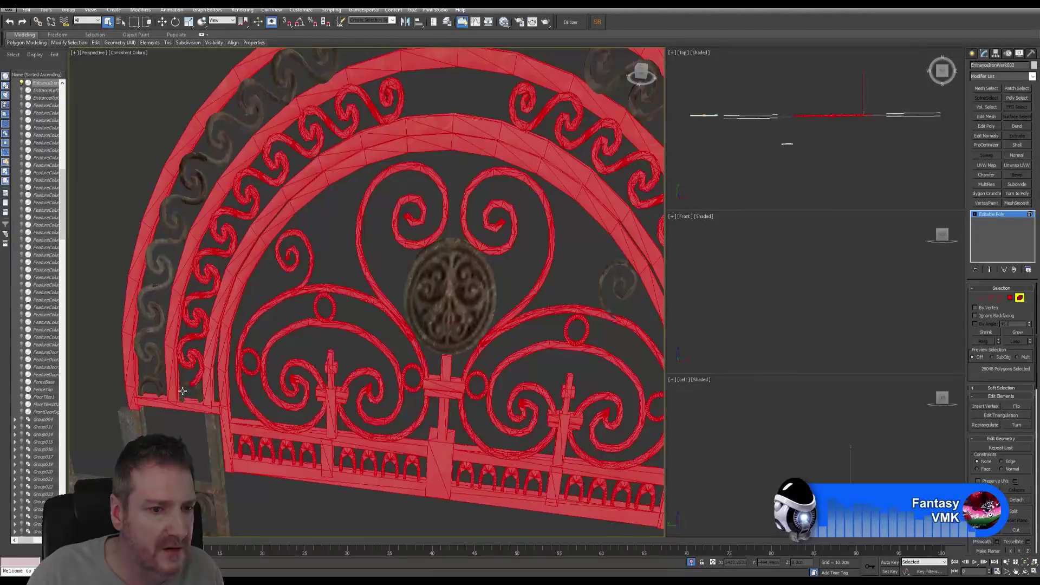
Add all the scrolls in the left half of the outer arch band, including its small foot arch, to the selection
ctrl+click(154, 372)
ctrl+click(156, 370)
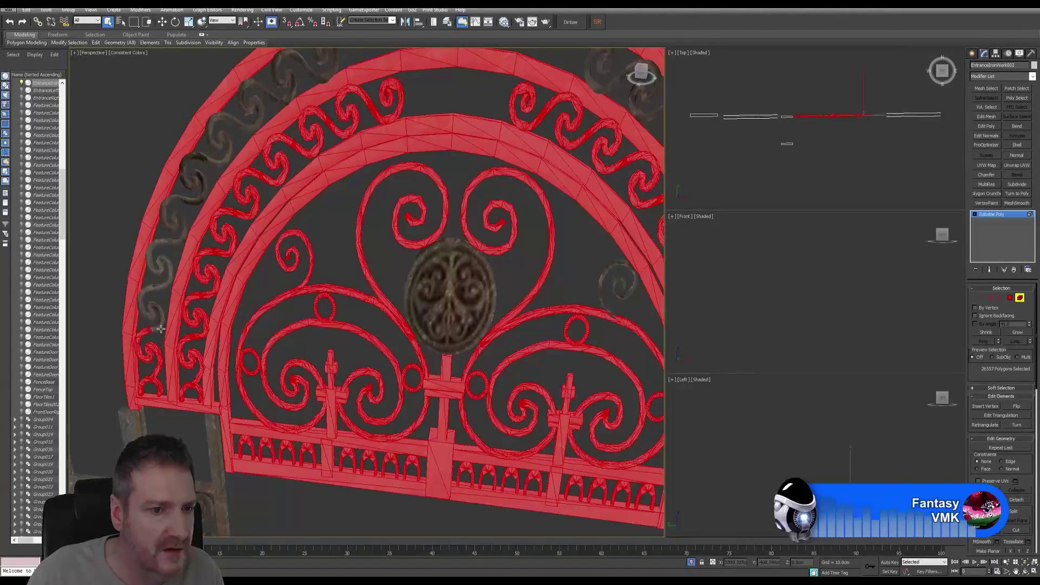
ctrl+click(156, 295)
ctrl+click(162, 263)
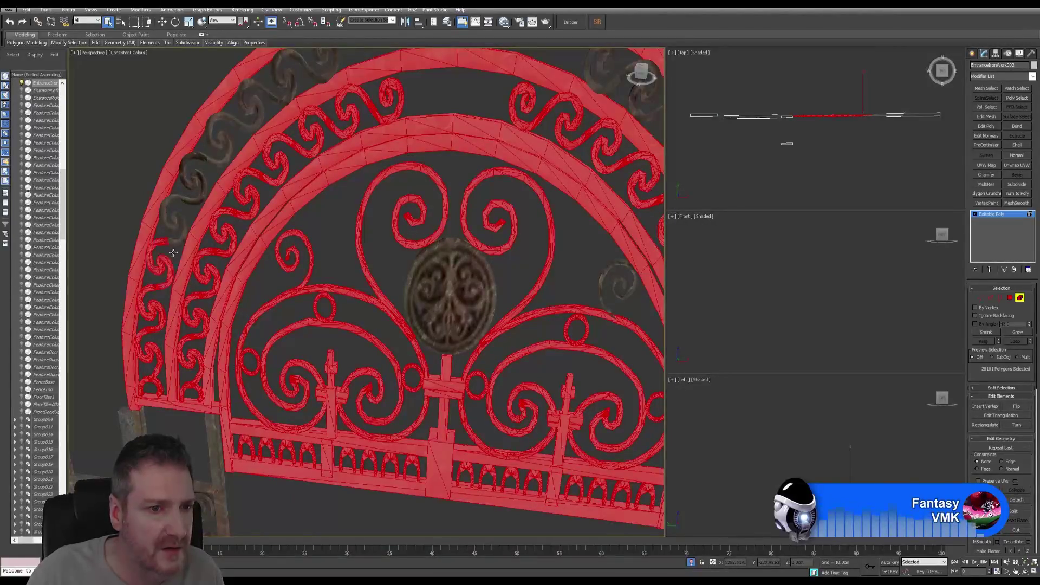
ctrl+click(171, 225)
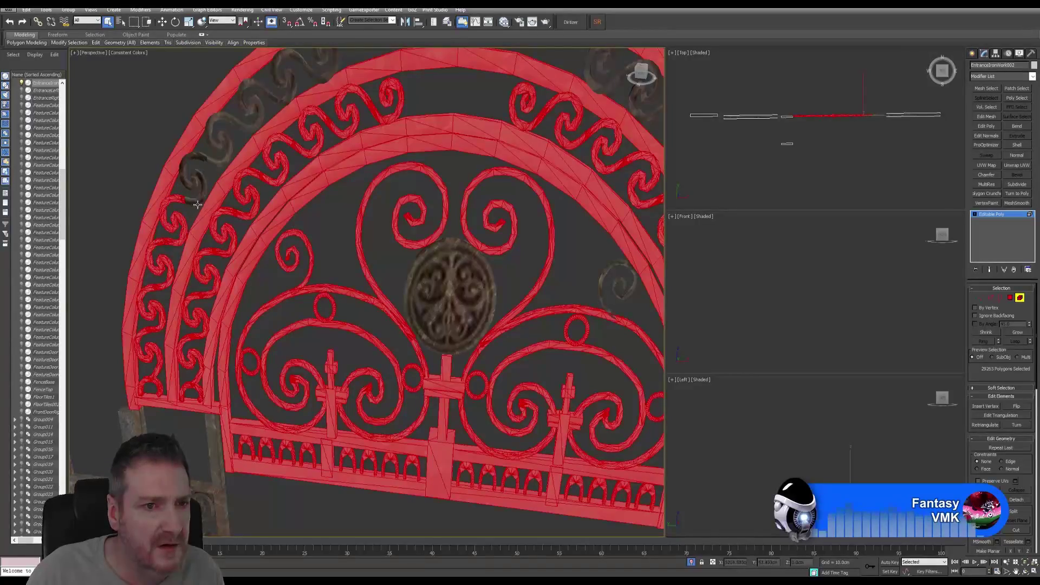
ctrl+click(193, 179)
middle_drag(299, 211, 313, 299)
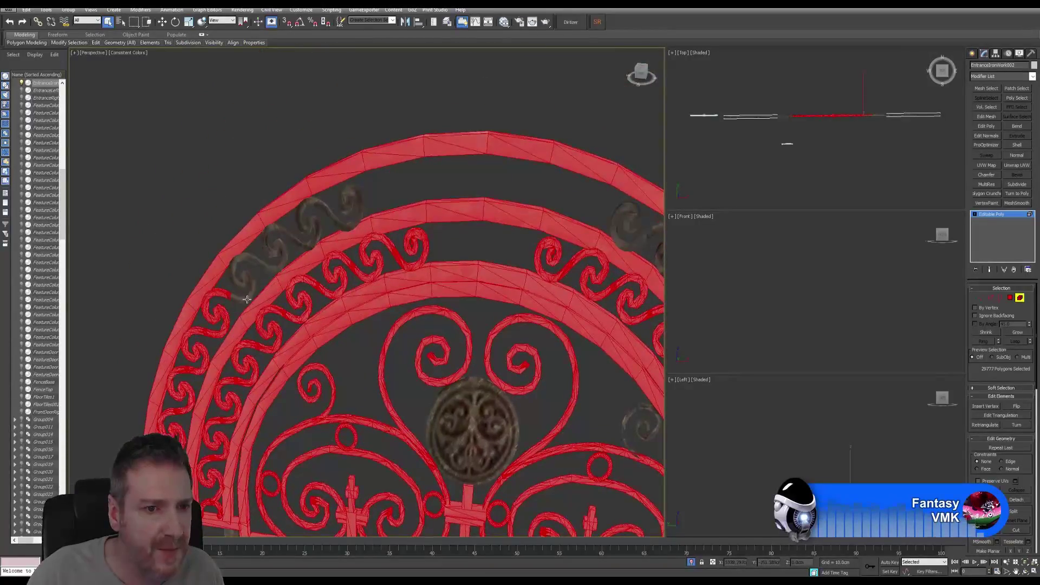
ctrl+click(290, 258)
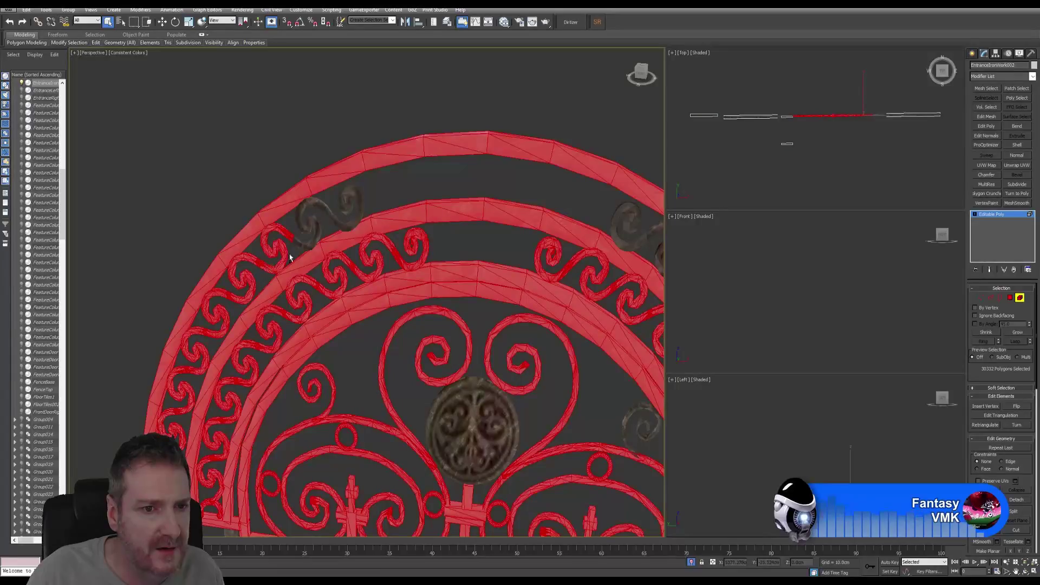
ctrl+click(301, 244)
ctrl+click(337, 230)
Add all the scrolls in the right half of the outer arch band and its small foot arch to the selection
middle_drag(614, 296, 369, 287)
ctrl+click(404, 233)
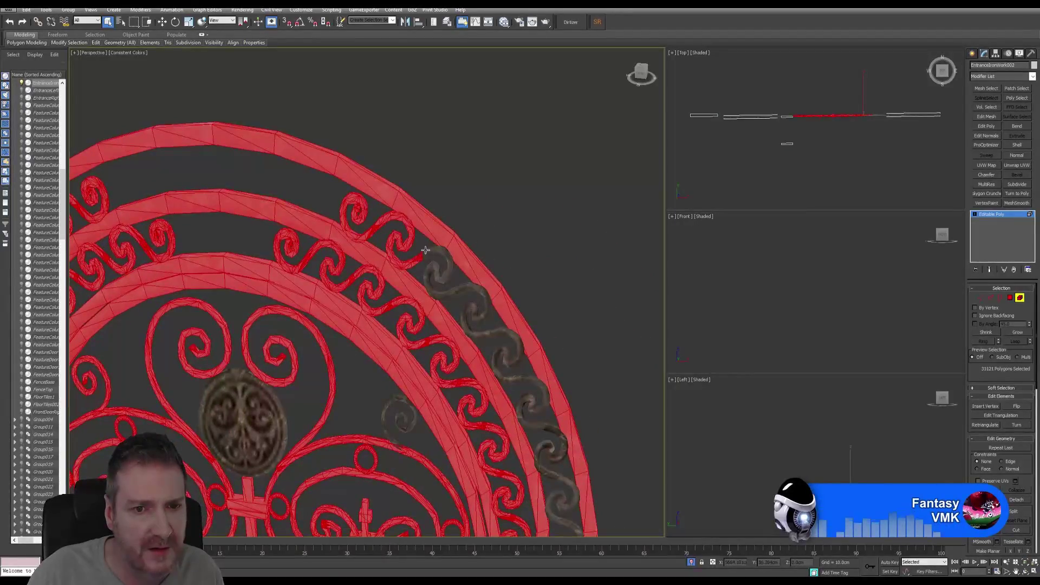
ctrl+click(446, 272)
ctrl+click(472, 285)
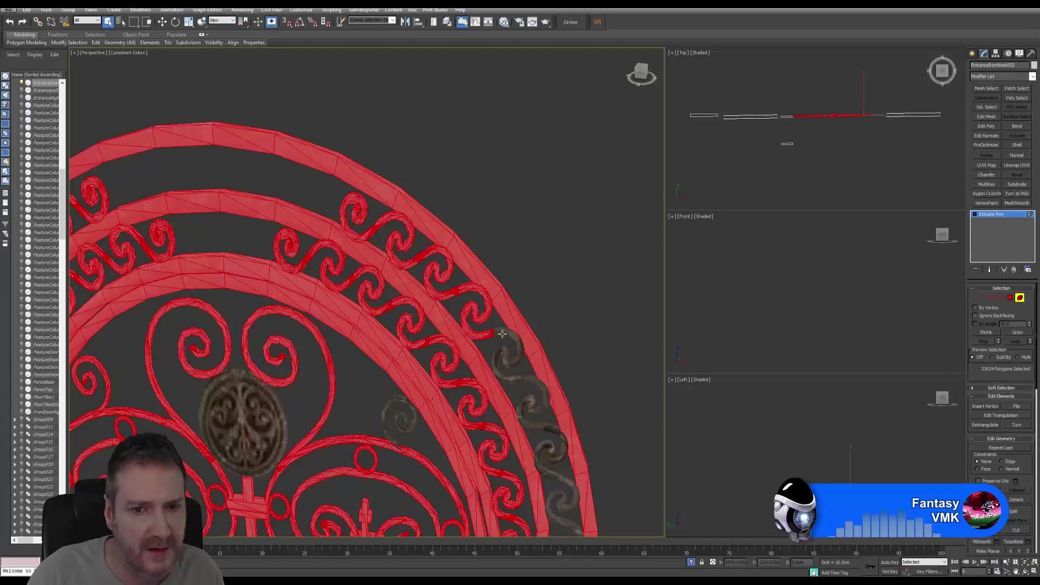
ctrl+click(509, 346)
ctrl+click(532, 381)
middle_drag(554, 452, 504, 295)
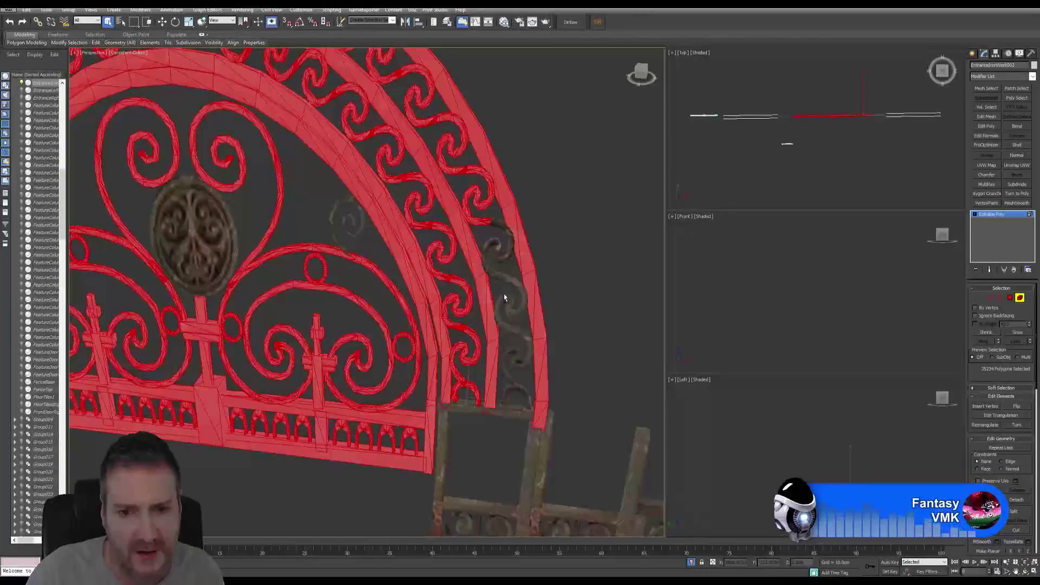
ctrl+click(509, 281)
ctrl+click(504, 265)
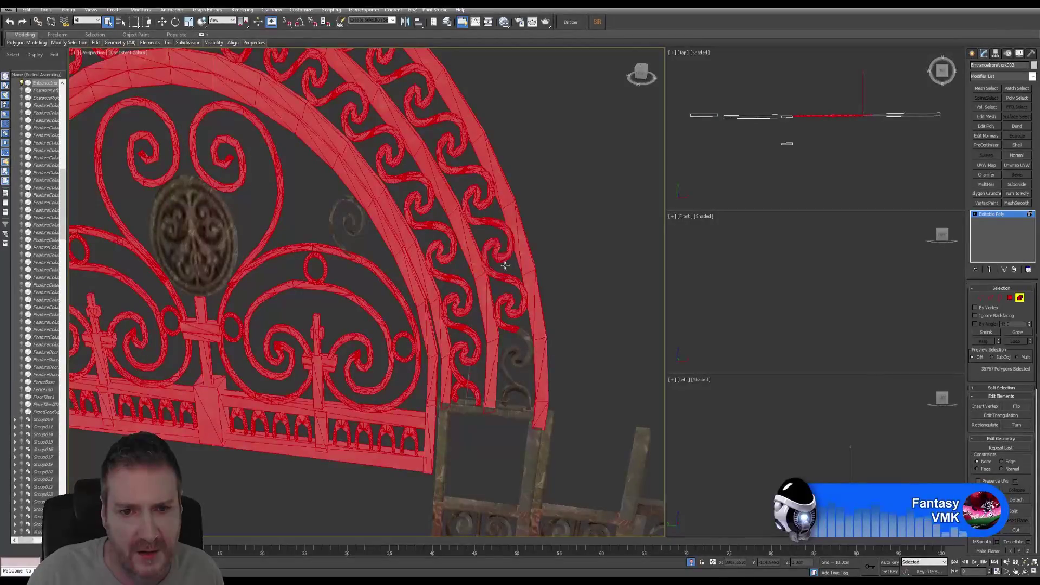
ctrl+click(518, 360)
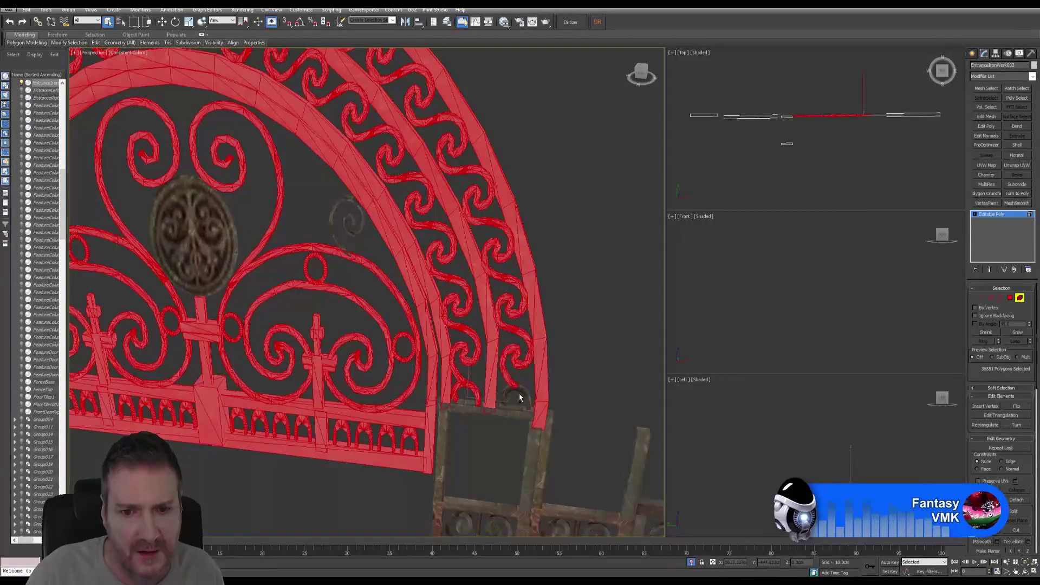
ctrl+click(521, 405)
Add the short horizontal bar under the right foot of the two scroll bands to the selection
middle_drag(523, 454, 555, 435)
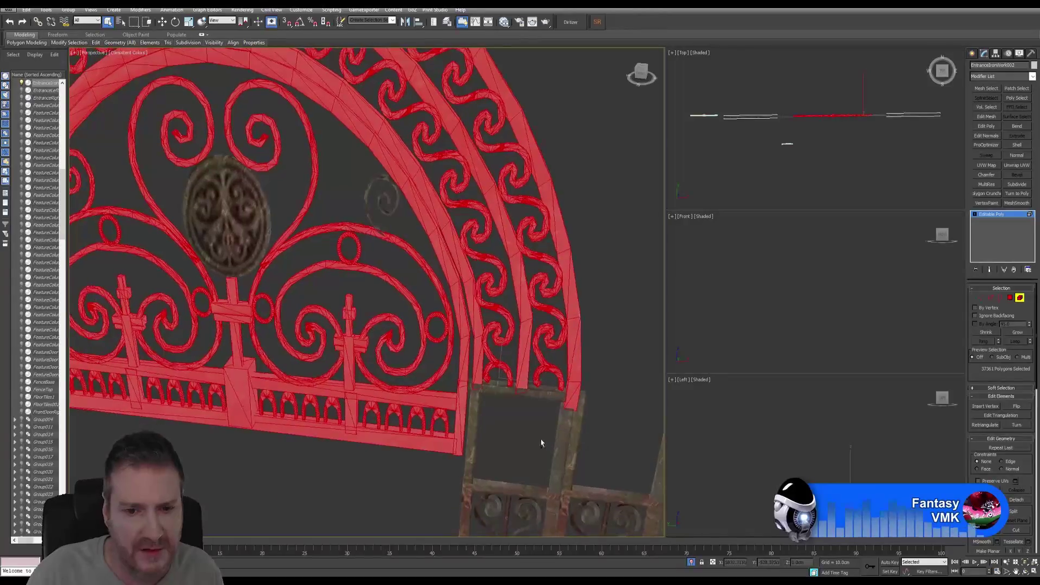
scroll(525, 431, down, 1)
ctrl+click(506, 395)
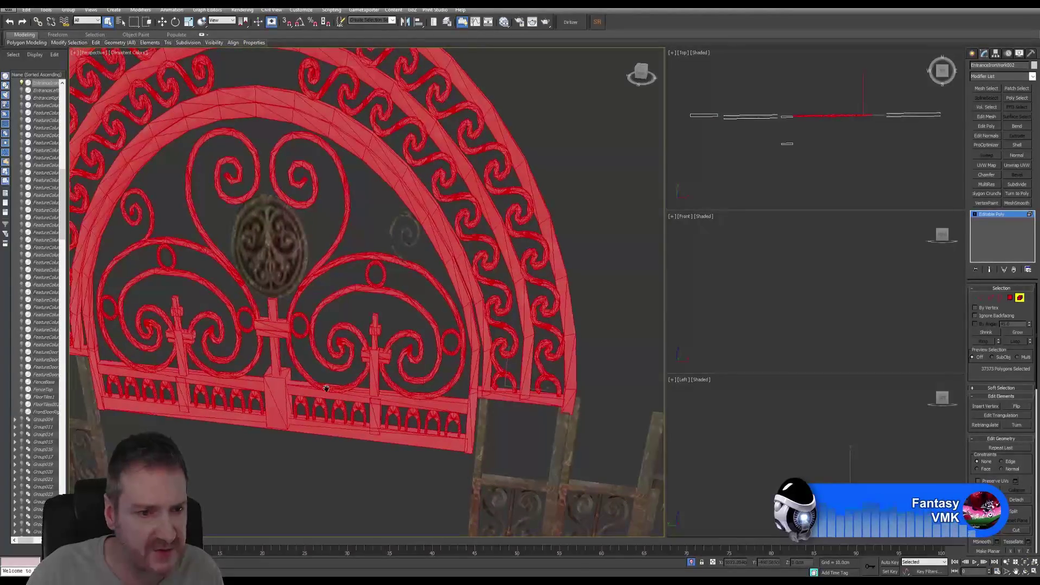
middle_drag(276, 391, 373, 386)
scroll(399, 388, down, 1)
scroll(399, 388, down, 1)
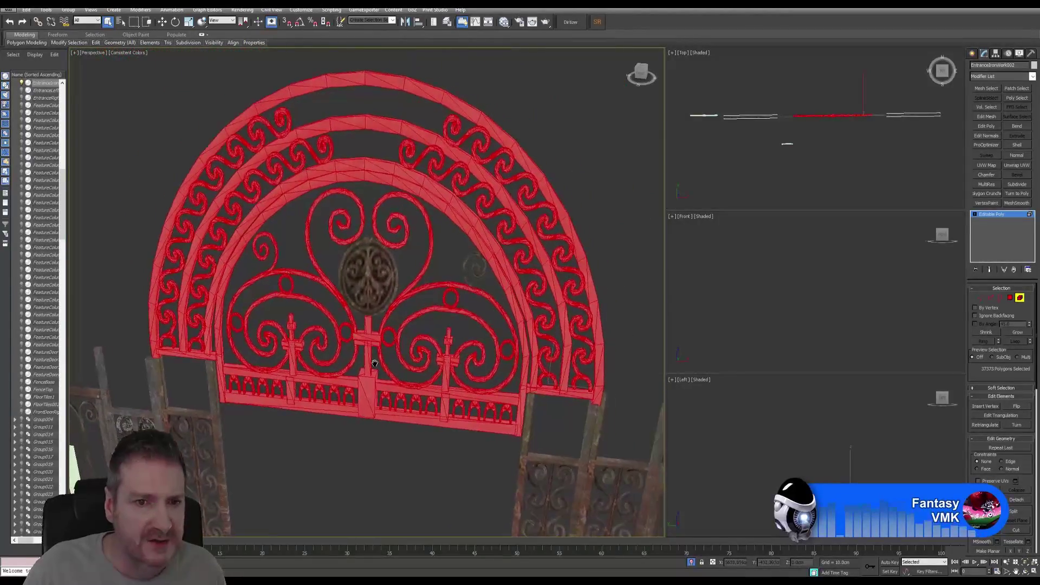
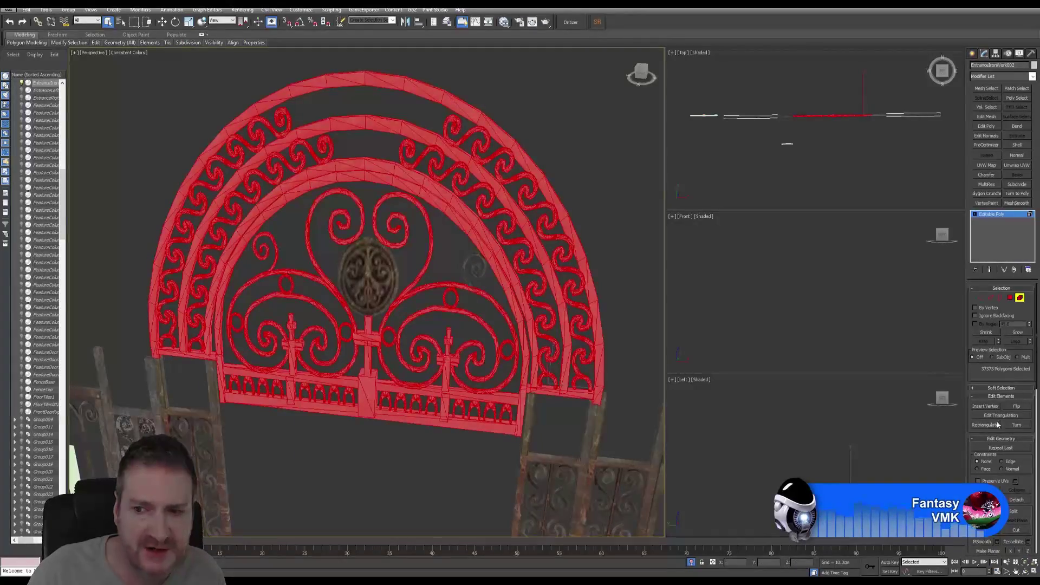
Detach the selected ironwork elements as a separate object, leave element level and select the detached arch
click(1017, 501)
click(558, 305)
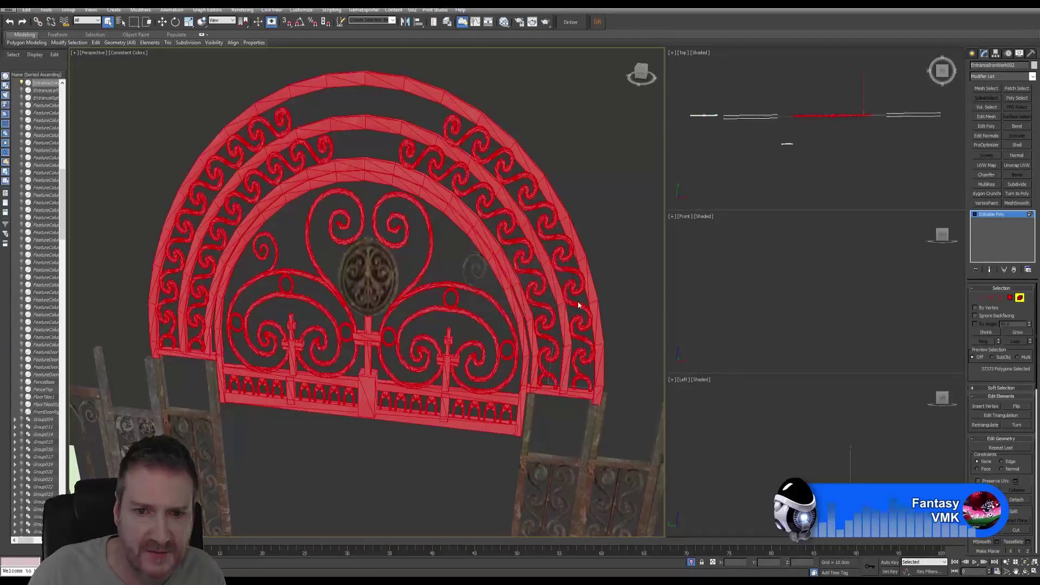
click(783, 345)
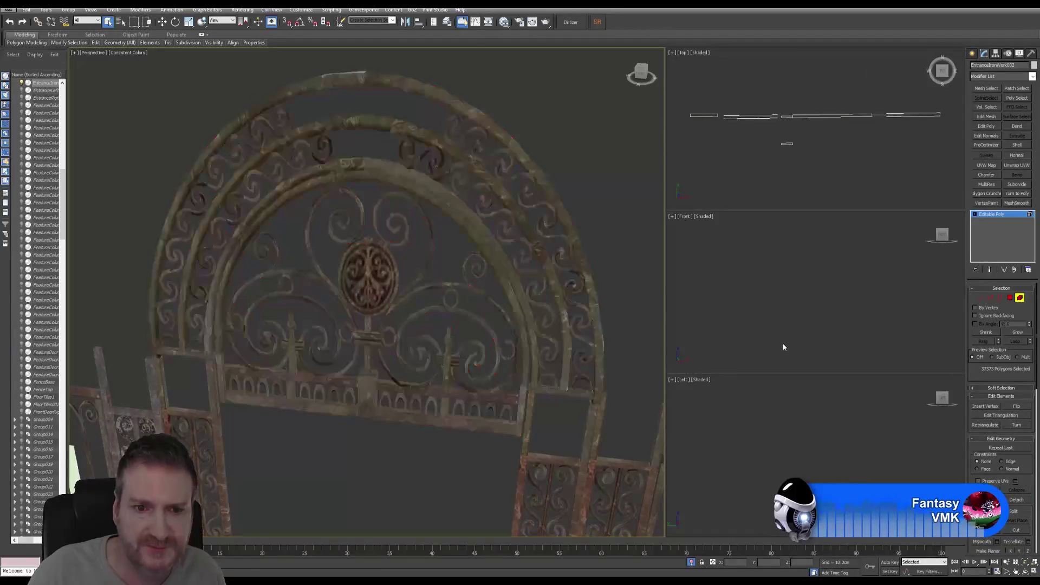
click(1019, 297)
click(492, 206)
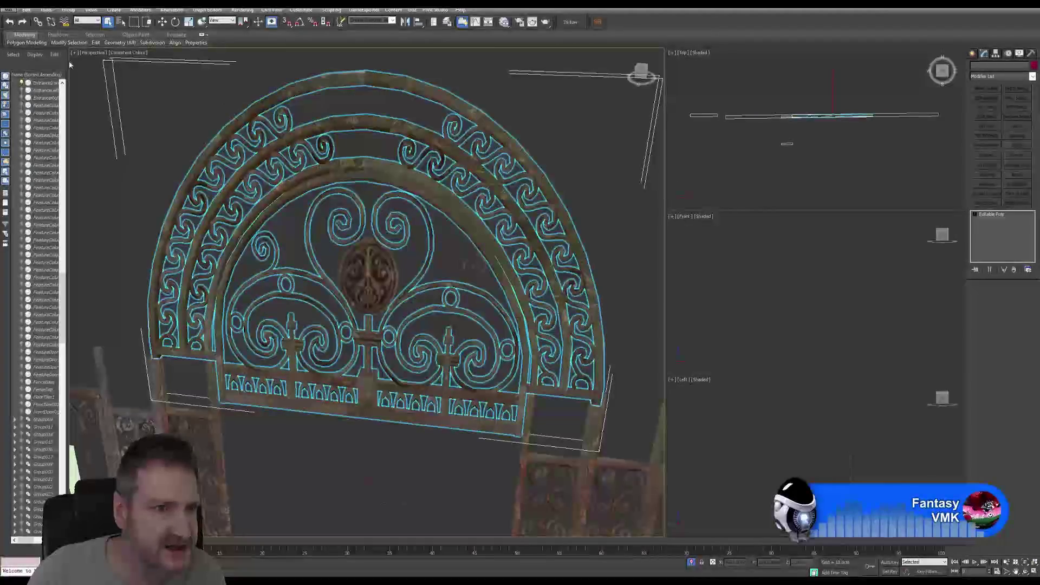
Isolate the detached arch and frame it in a maximized front view for element-level selection
click(45, 10)
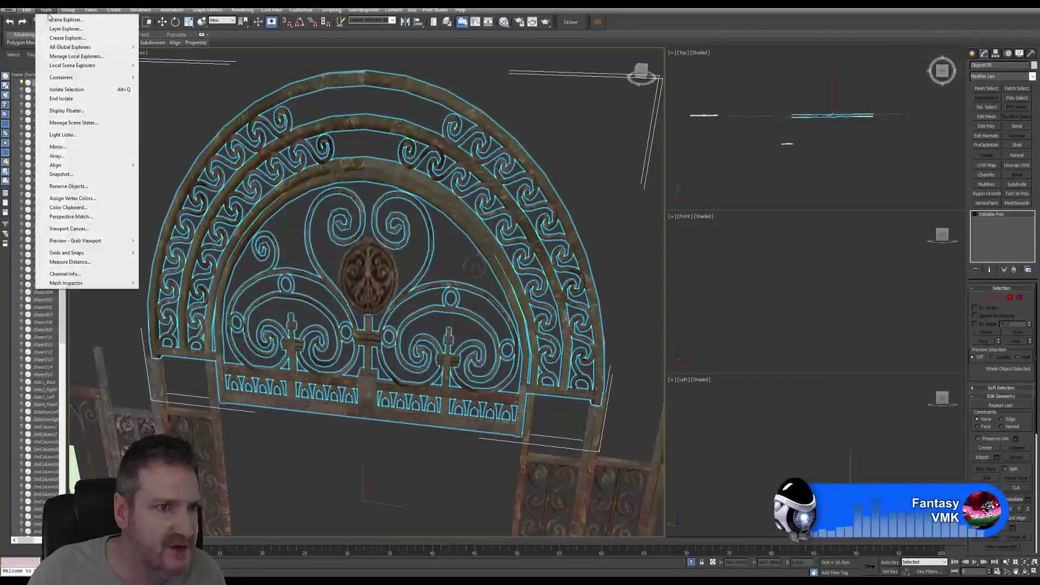
click(68, 89)
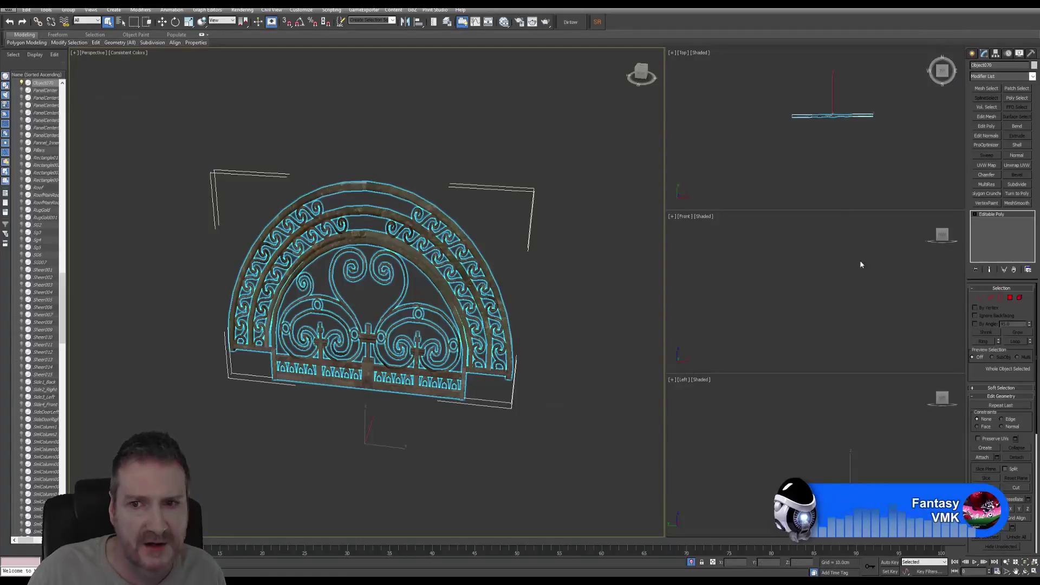
right_click(837, 294)
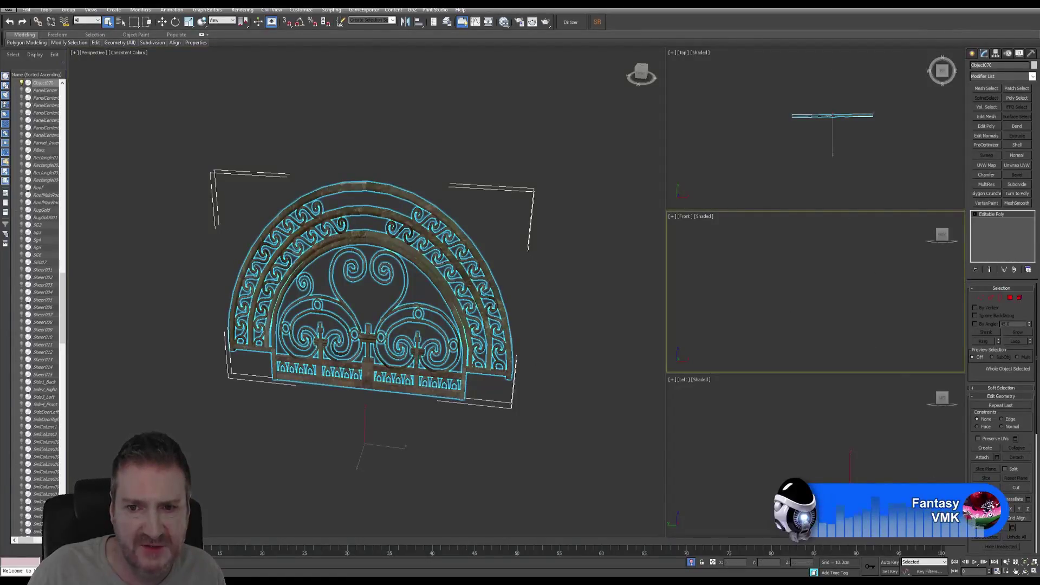
click(1033, 571)
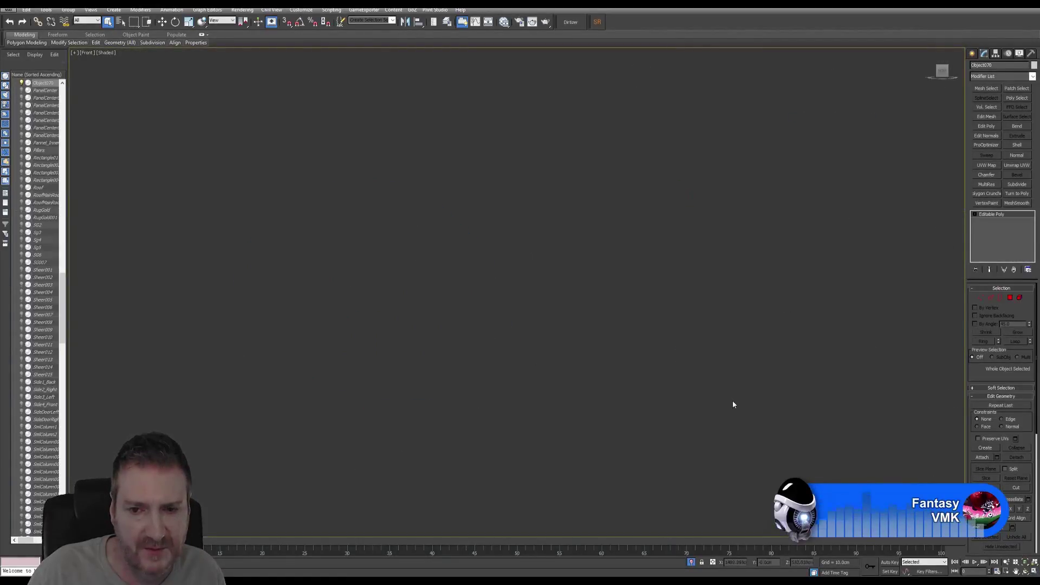
click(1025, 562)
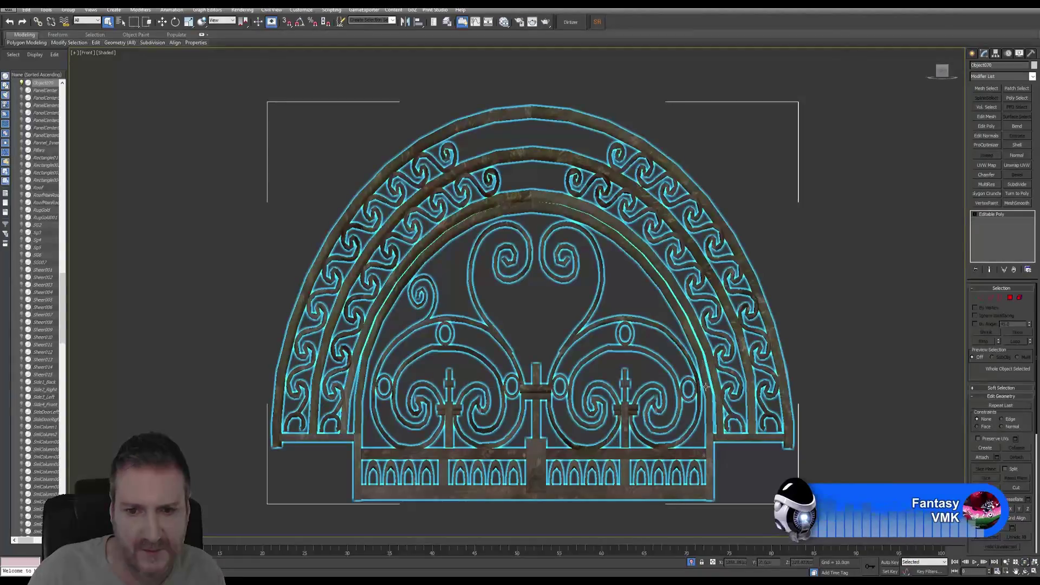
click(1019, 298)
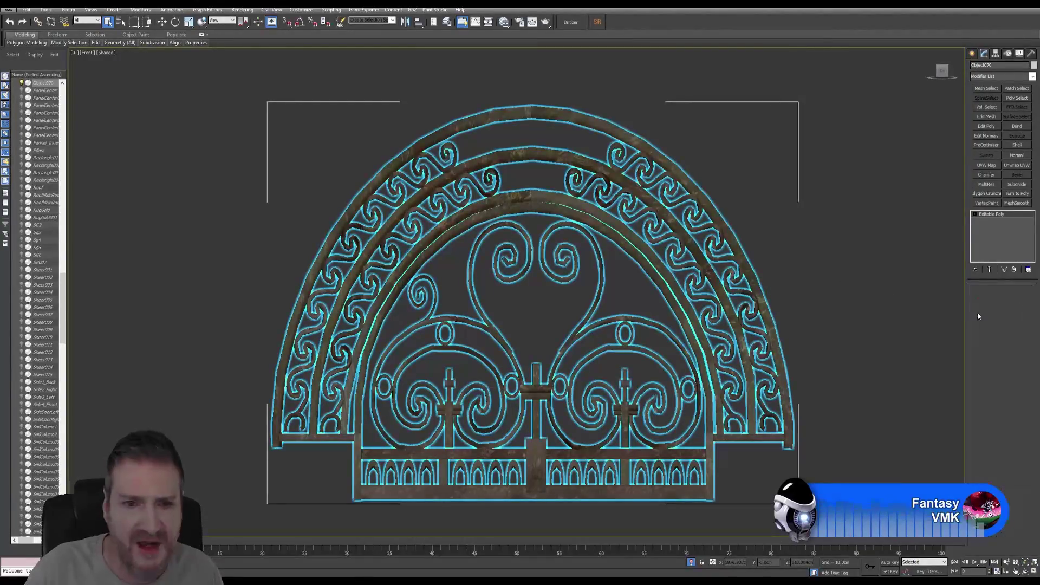
Detach the small spiral scroll above the left inner circle as a clone, keeping the original in the arch
click(443, 297)
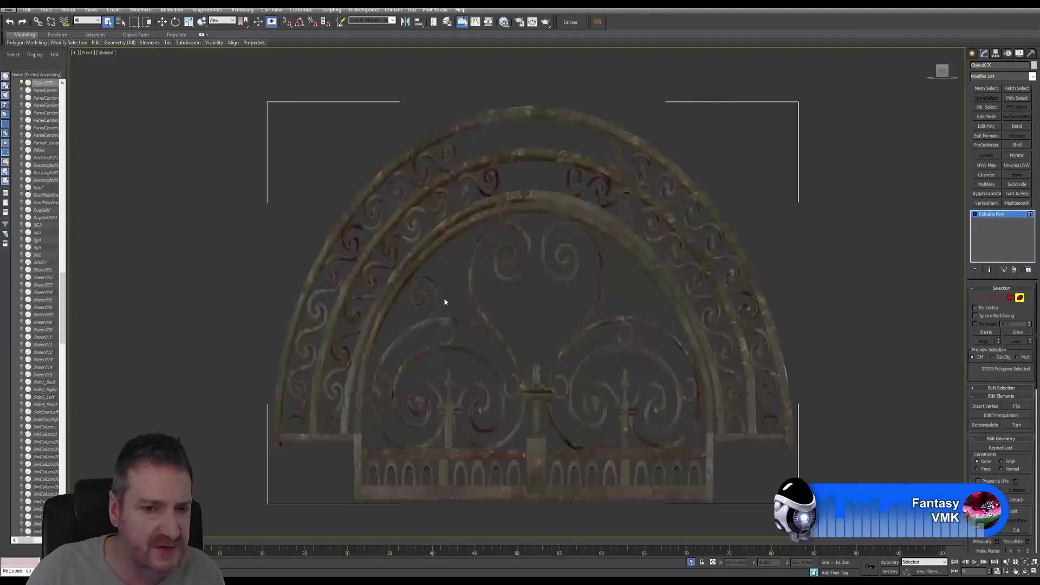
click(433, 297)
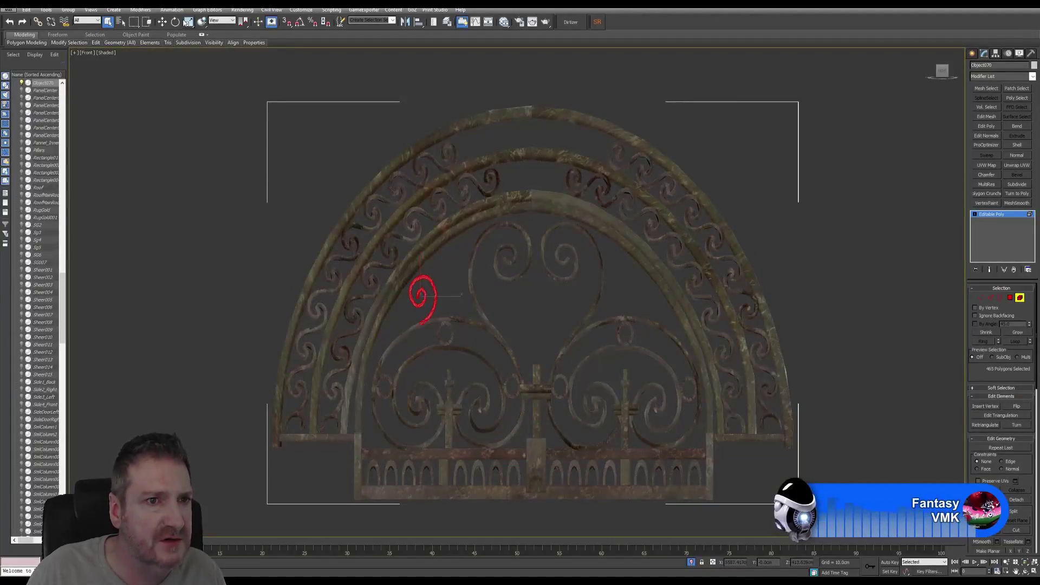
click(162, 22)
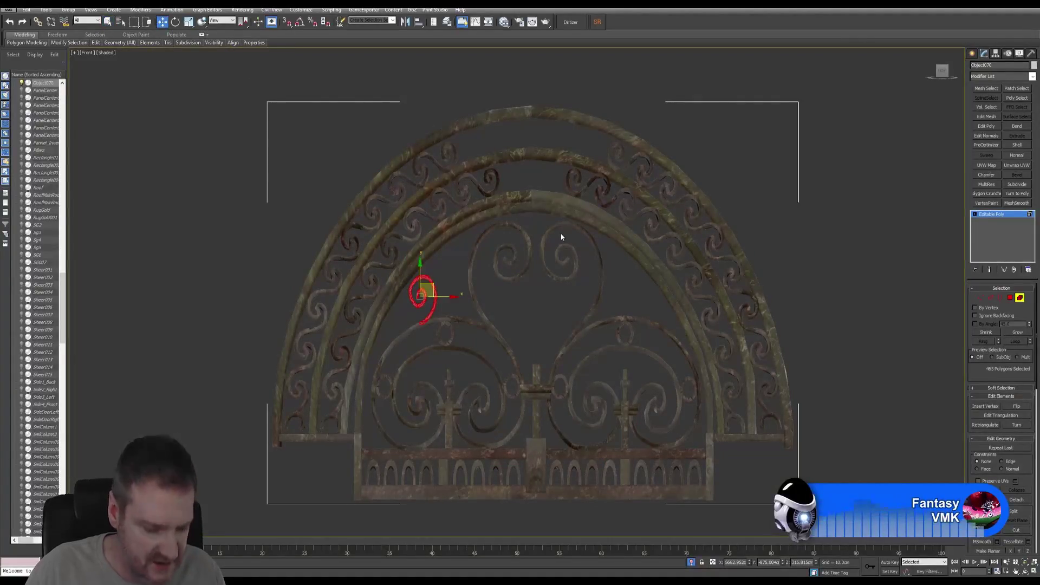
click(1017, 501)
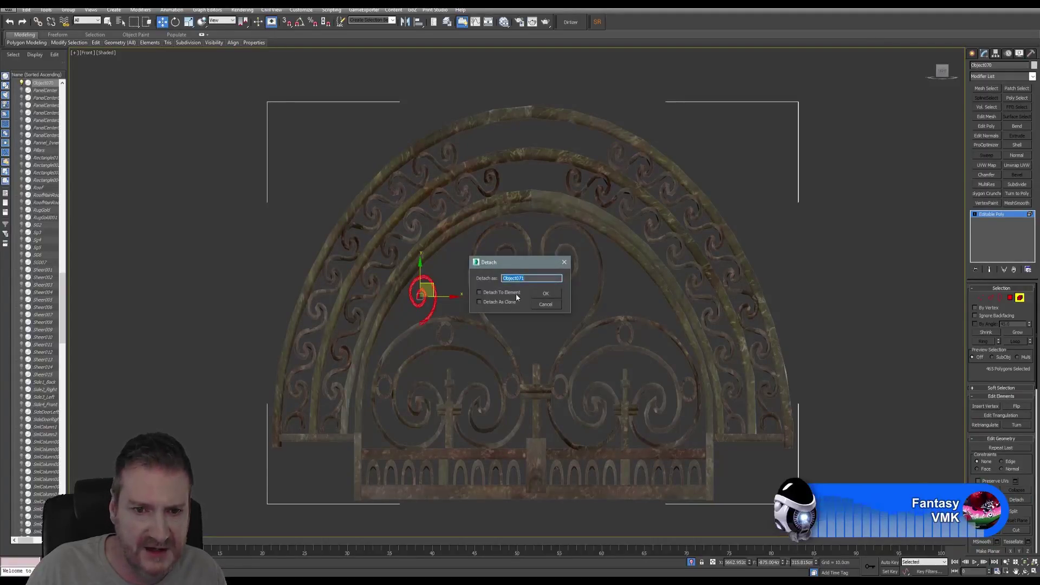
click(490, 302)
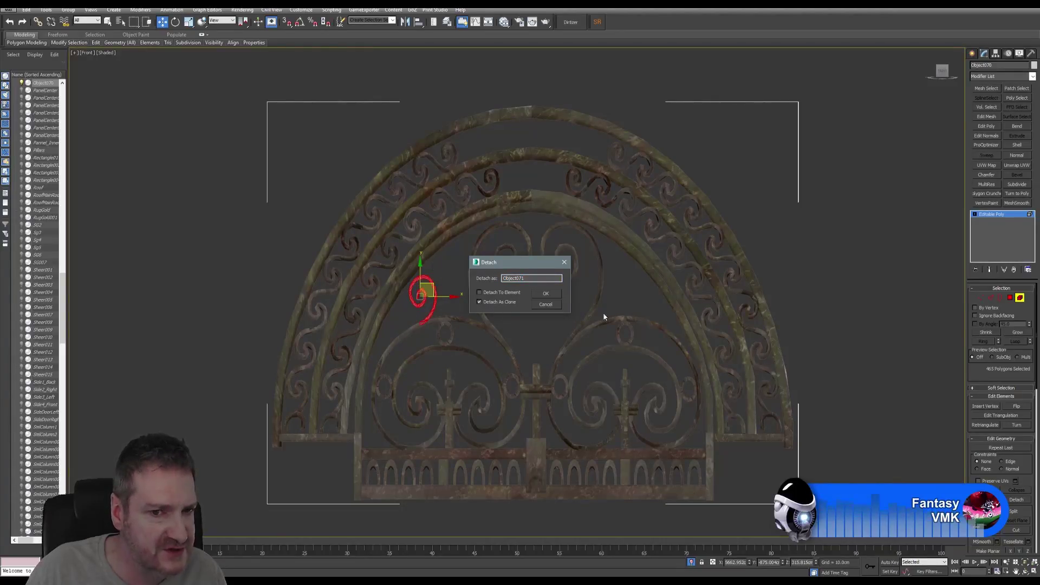
click(554, 292)
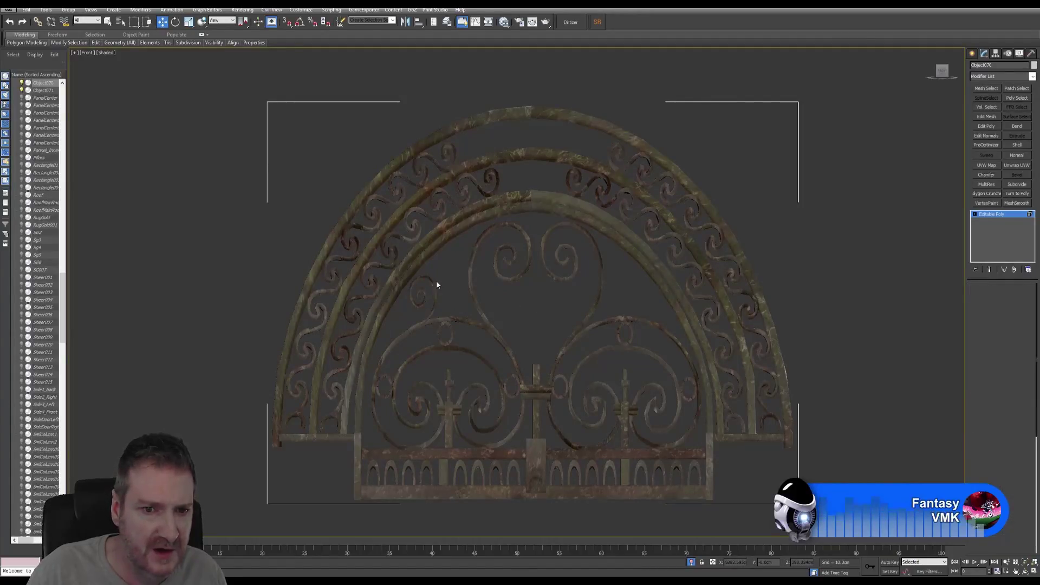
Select the cloned small spiral scroll and center its pivot on the object
click(435, 288)
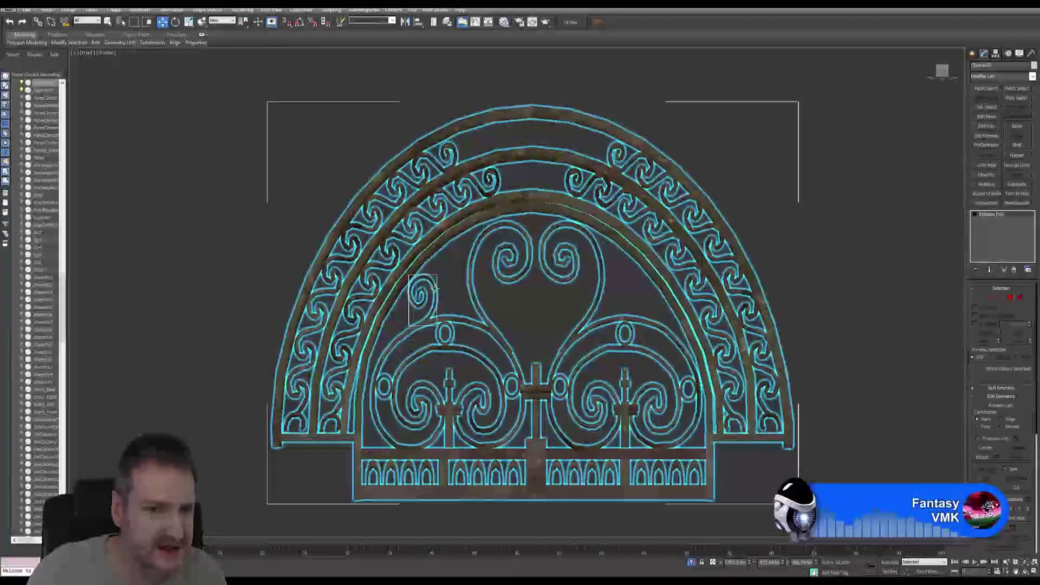
click(449, 297)
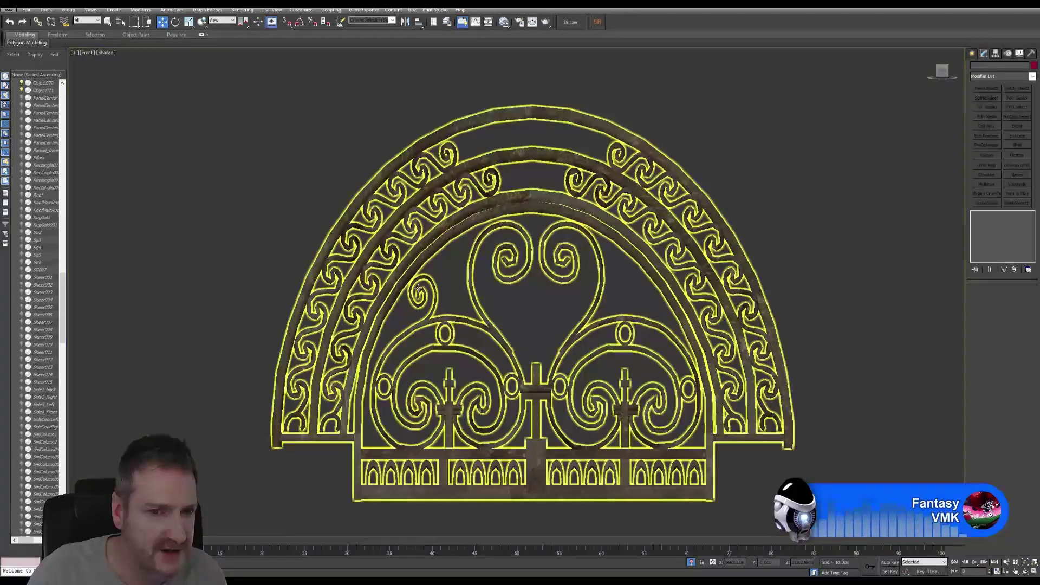
click(421, 287)
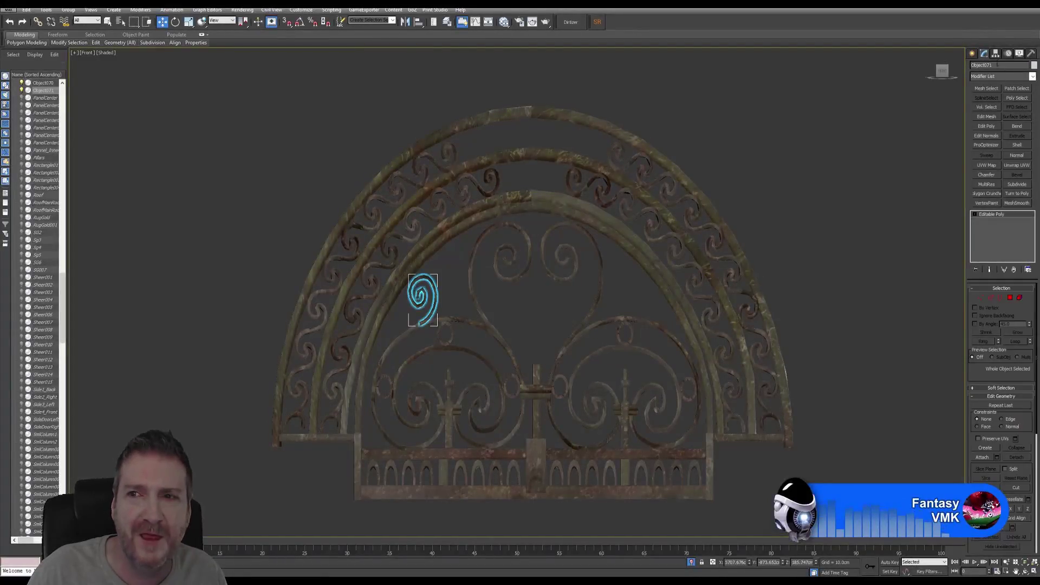
click(995, 54)
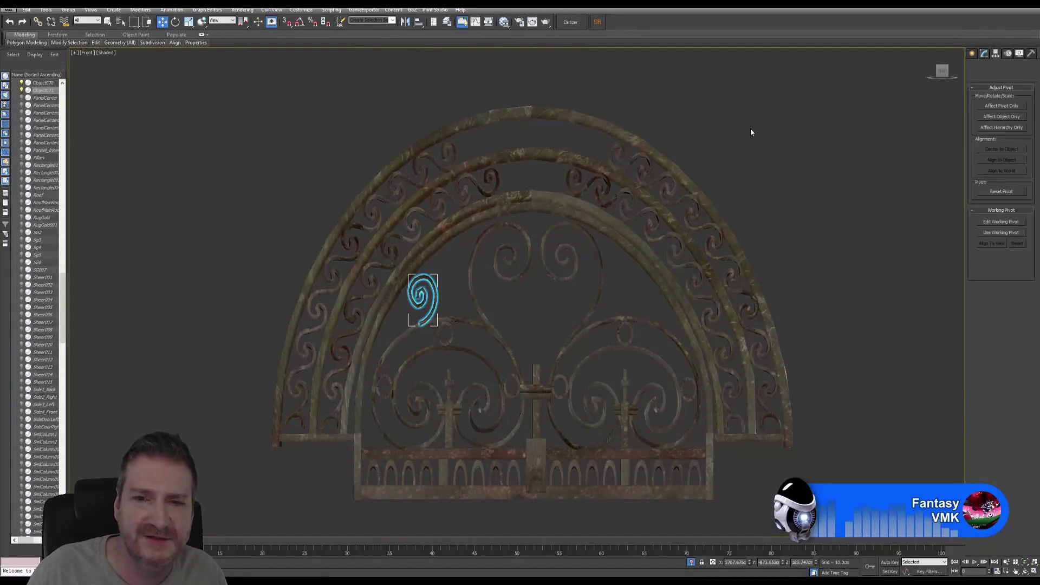
click(1002, 108)
click(1002, 150)
click(1002, 106)
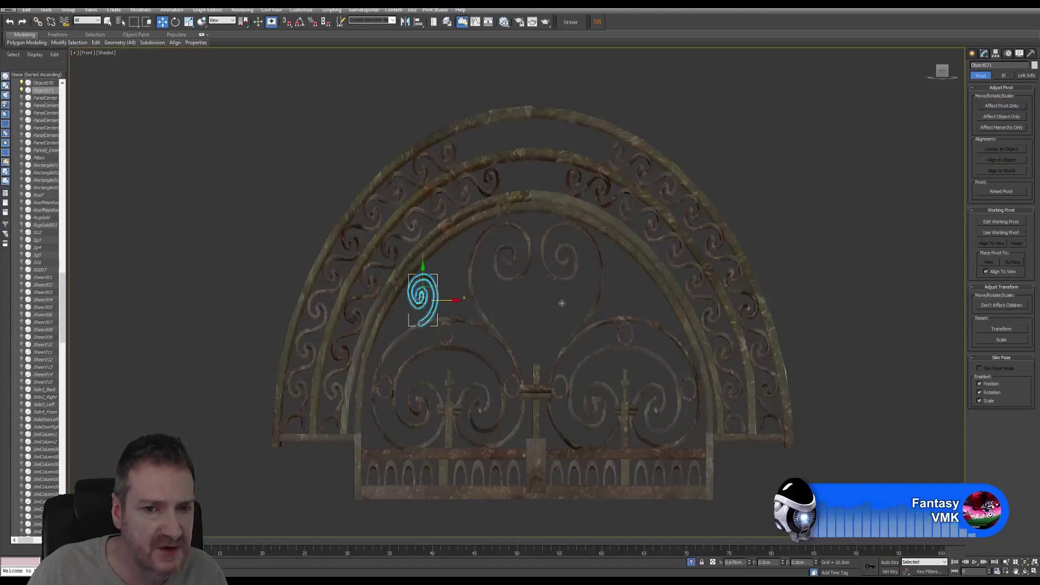
Move the cloned scroll over to the arch's right half and mirror it on the X axis with No Clone
drag(449, 300, 641, 300)
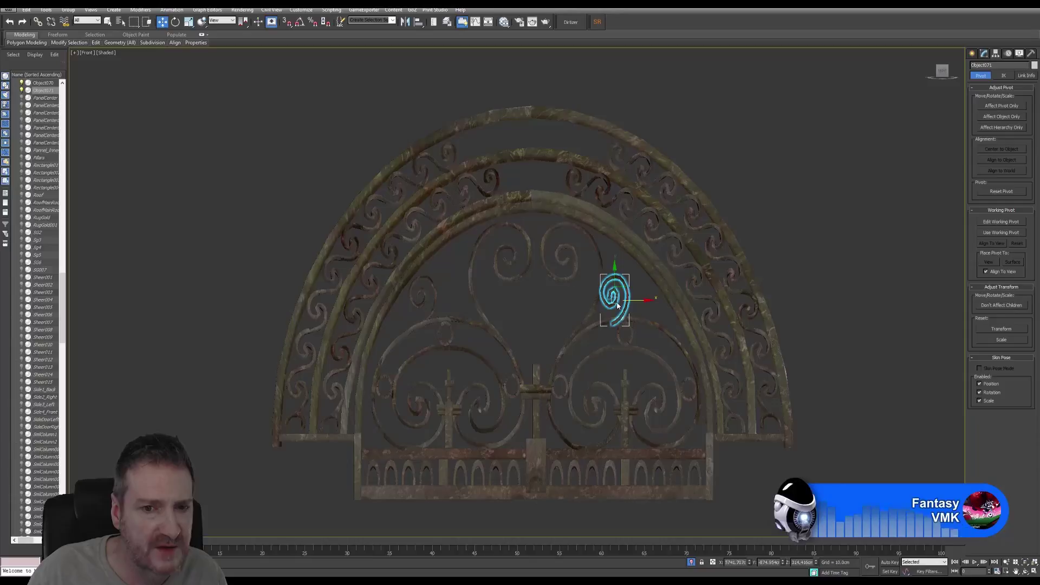
click(405, 22)
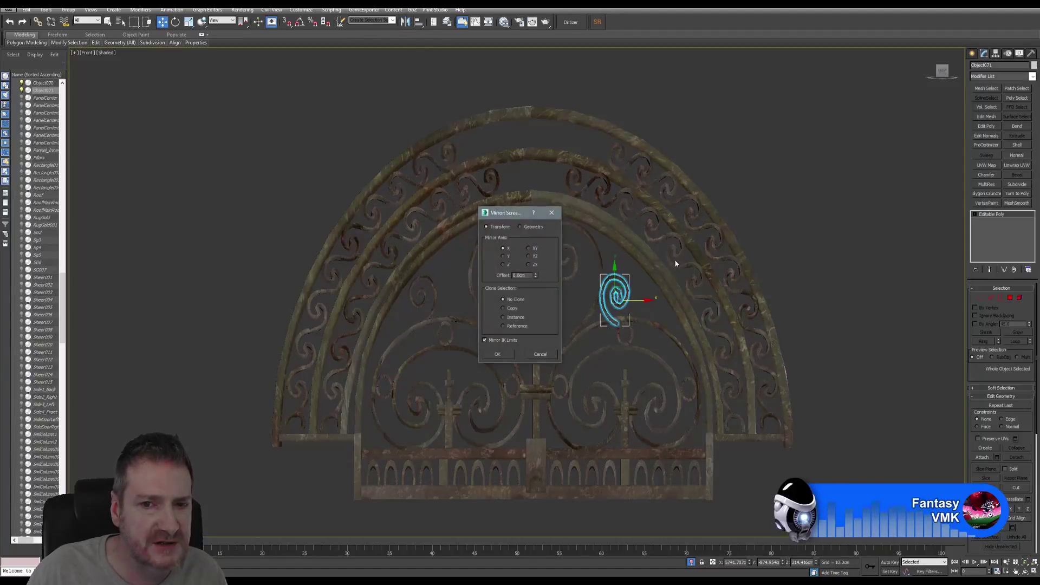
click(498, 354)
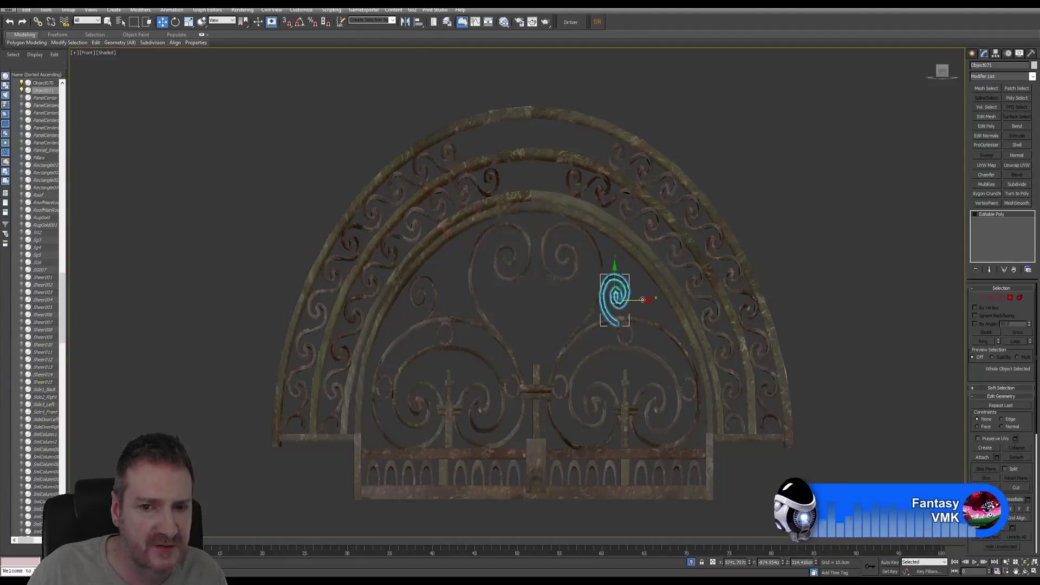
Position the mirrored scroll on top of the right inner circle's curve so it matches the left one
drag(642, 300, 658, 300)
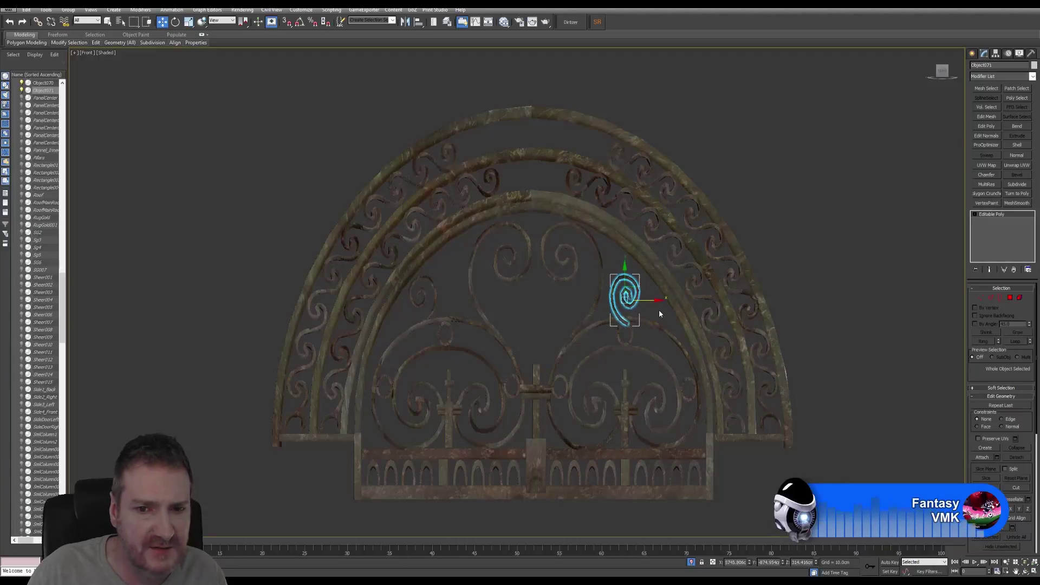
scroll(659, 310, up, 6)
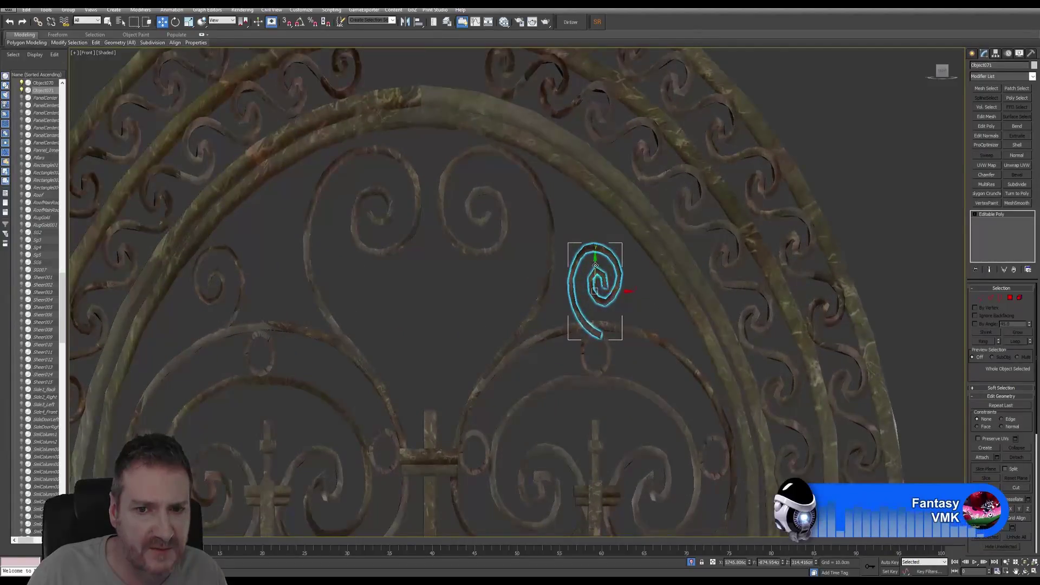
drag(592, 267, 622, 257)
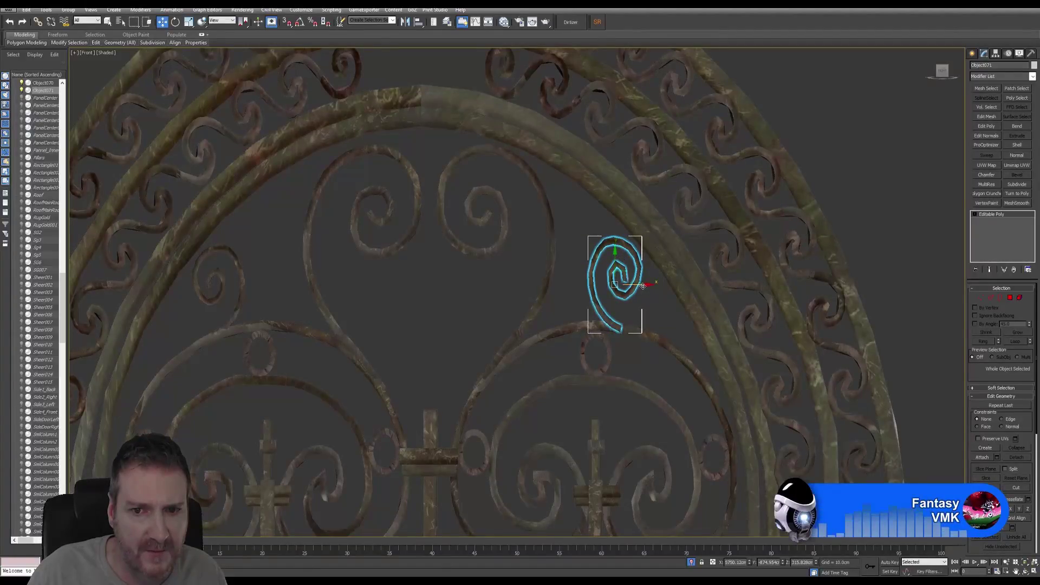
drag(643, 285, 645, 286)
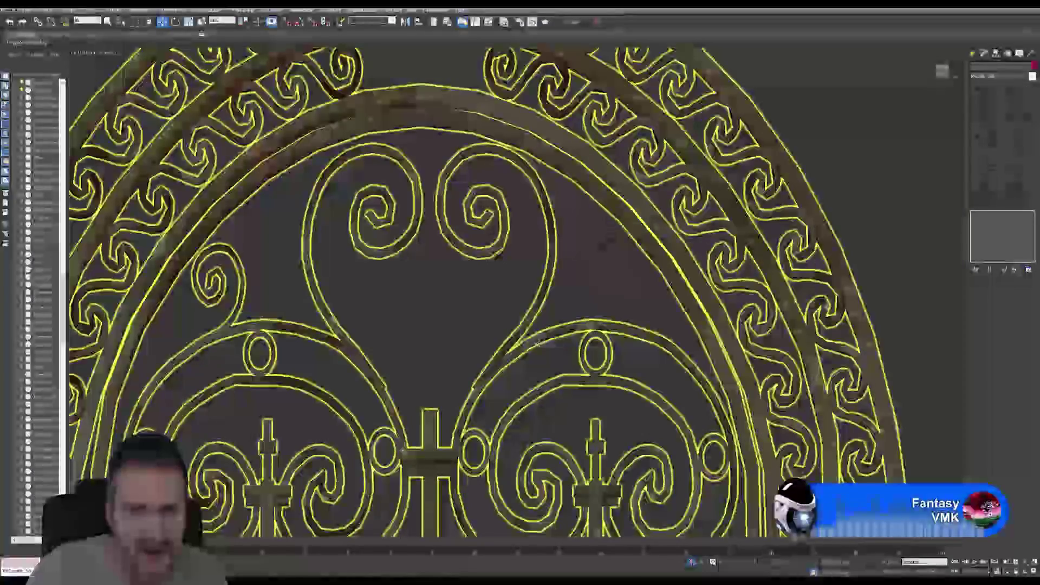
Select the main arch ironwork and attach the mirrored scroll to it
scroll(885, 266, down, 4)
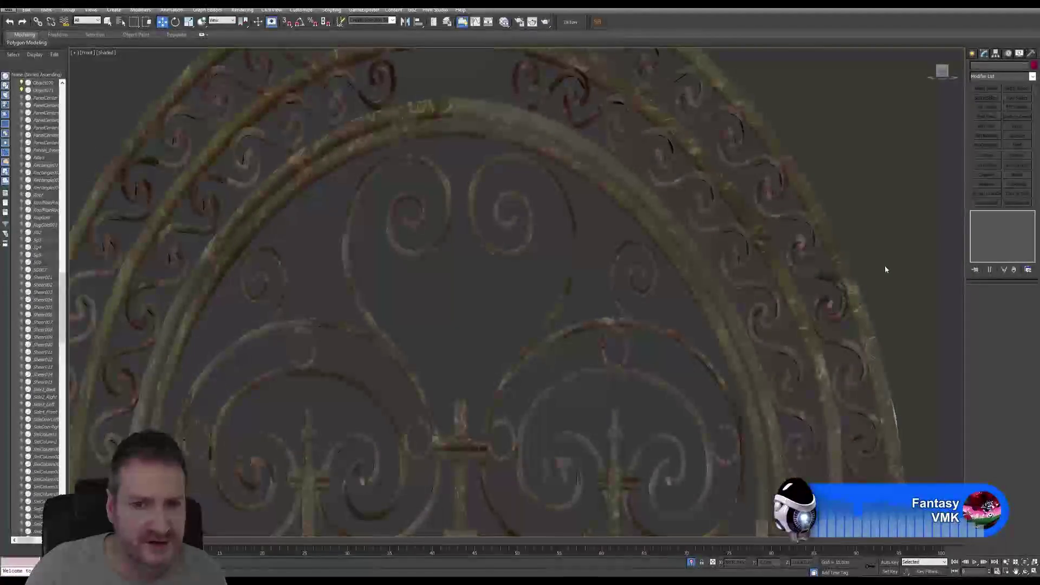
scroll(878, 233, down, 3)
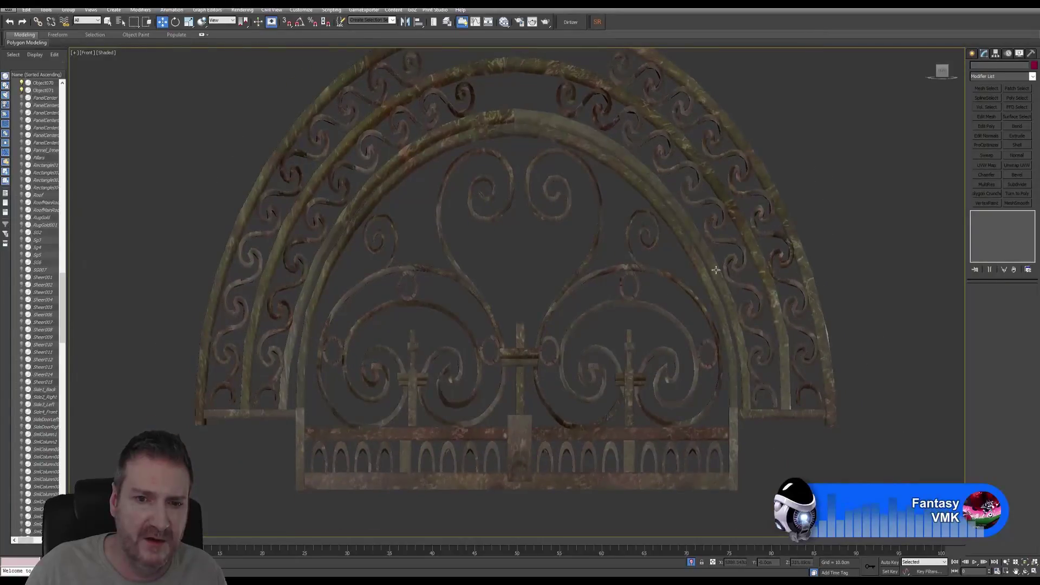
click(543, 320)
click(543, 320)
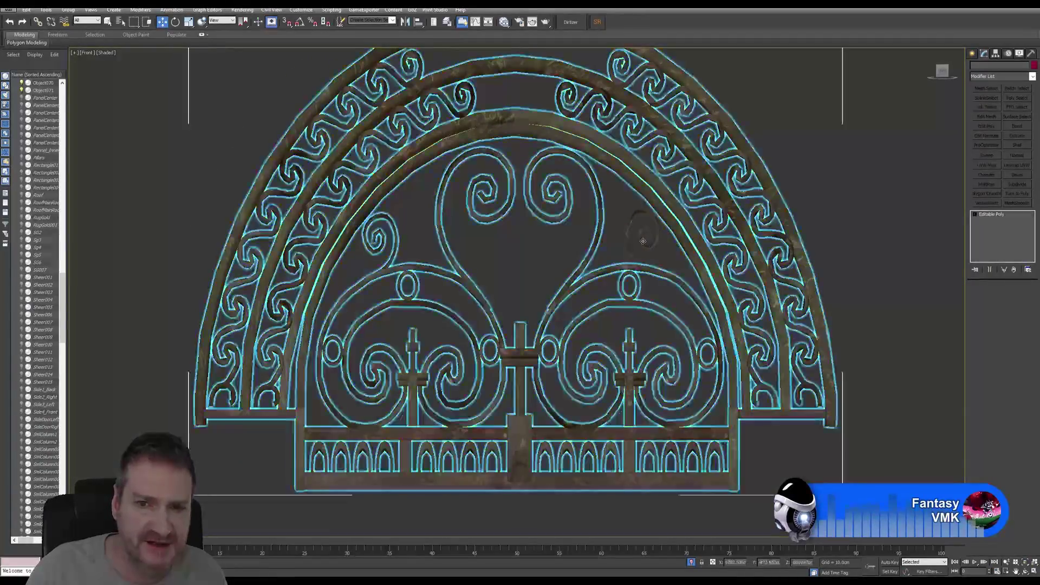
click(1019, 297)
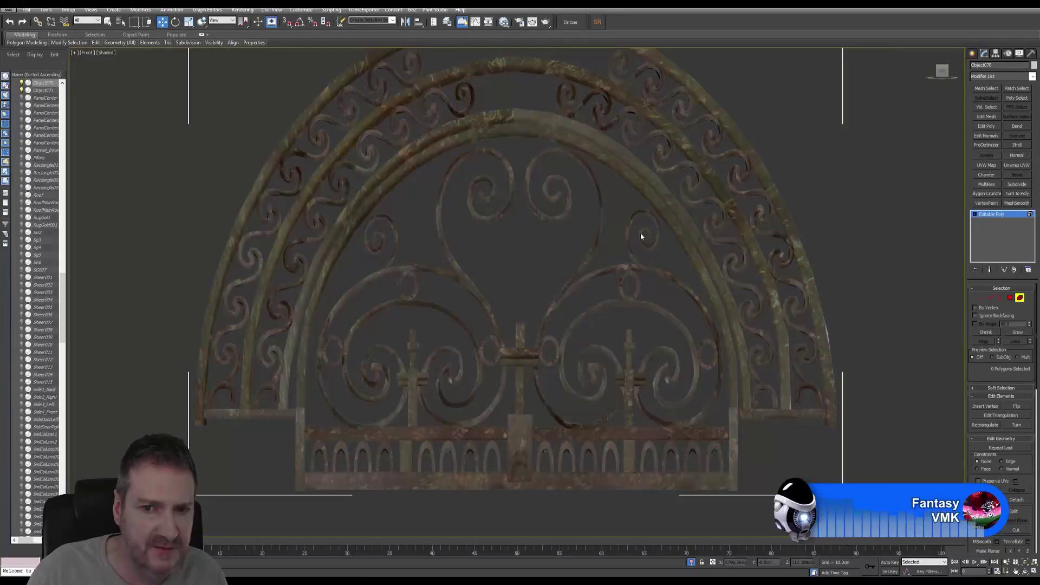
click(1019, 297)
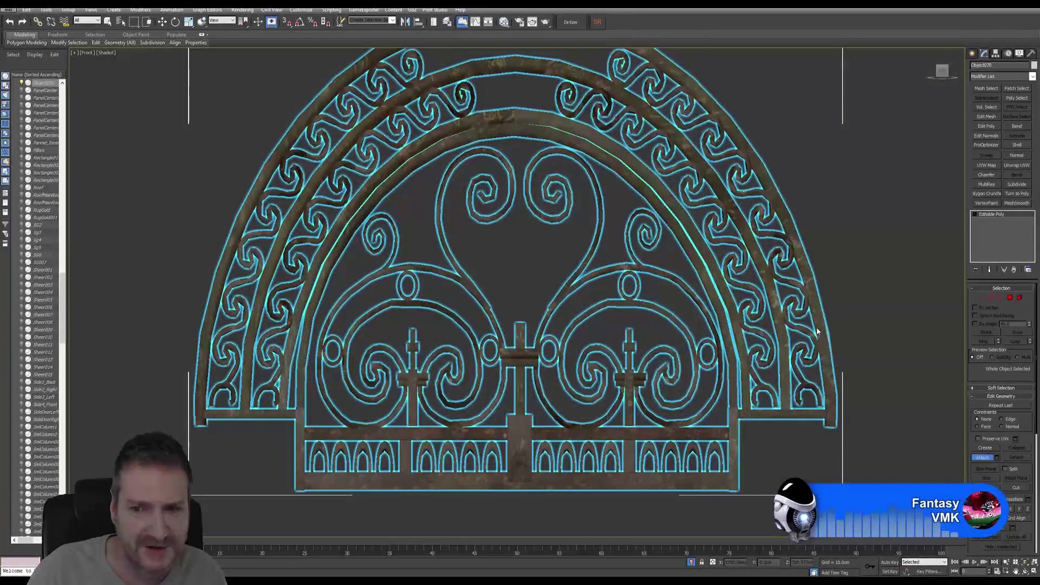
key(w)
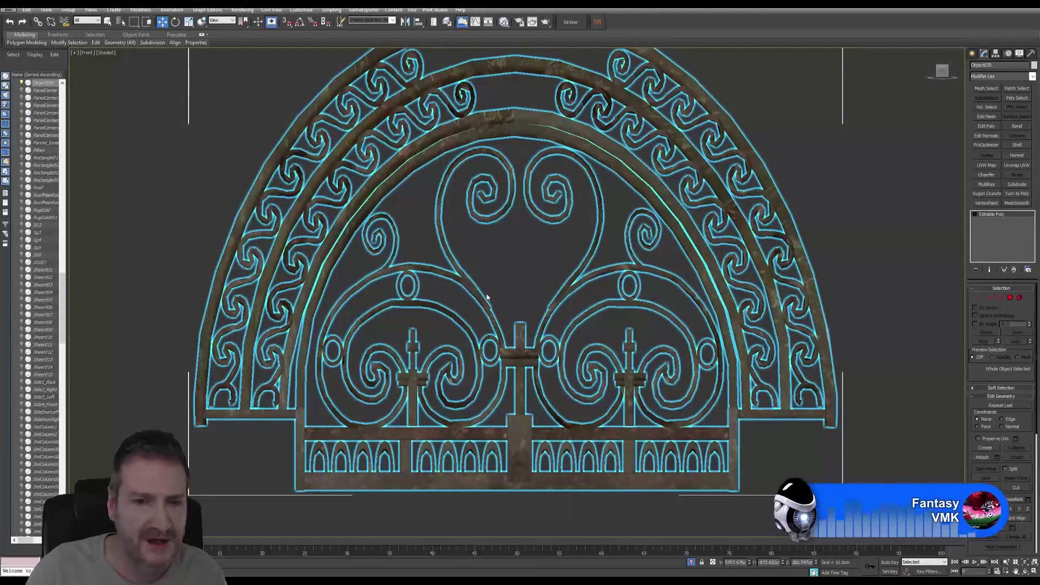
Return to the four-view layout and clone the completed arch about 116 cm in front of the original along Y
scroll(507, 268, down, 5)
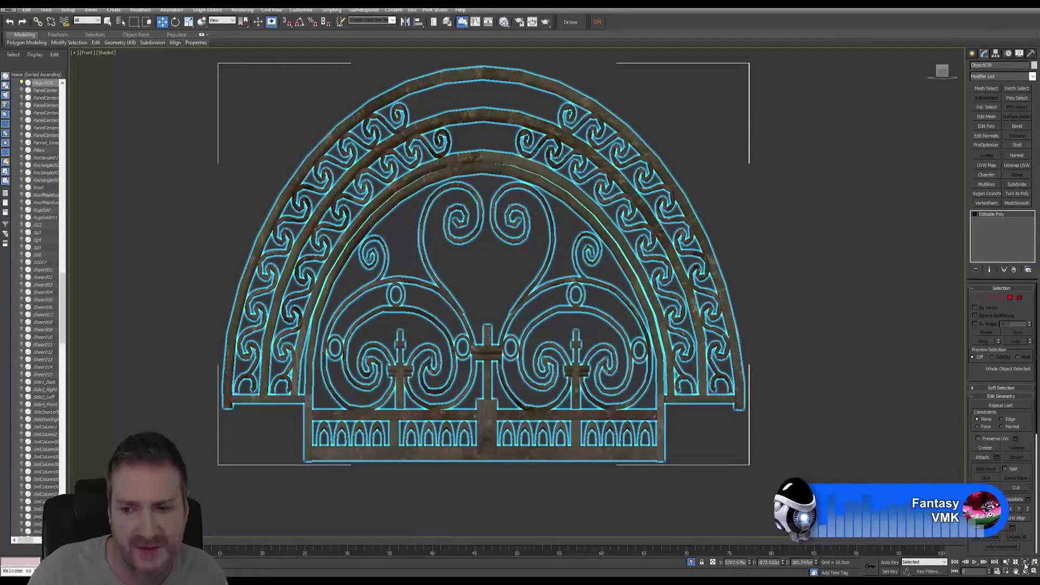
key(alt+w)
alt+middle_drag(546, 339, 513, 353)
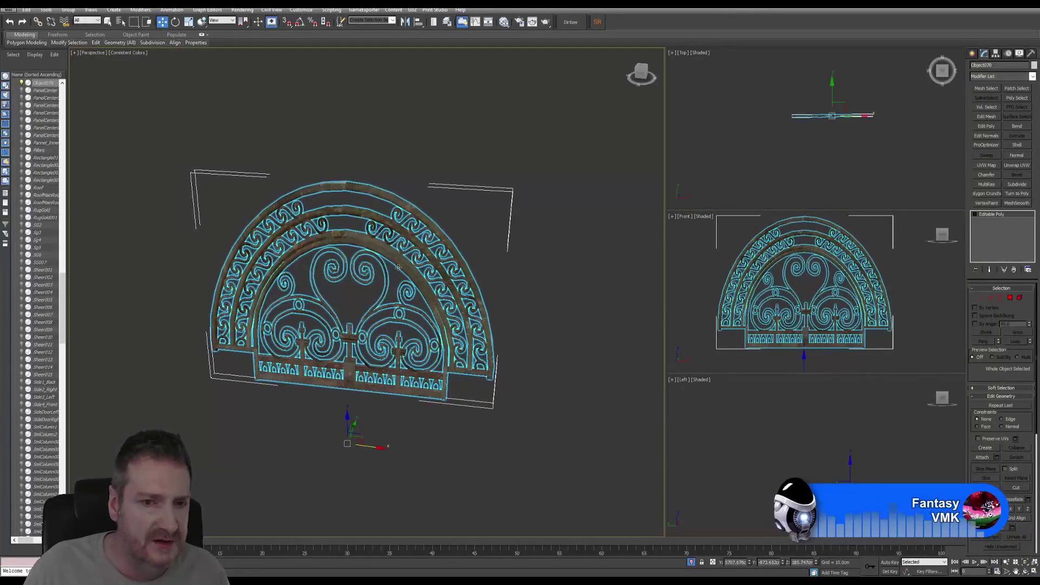
right_click(829, 96)
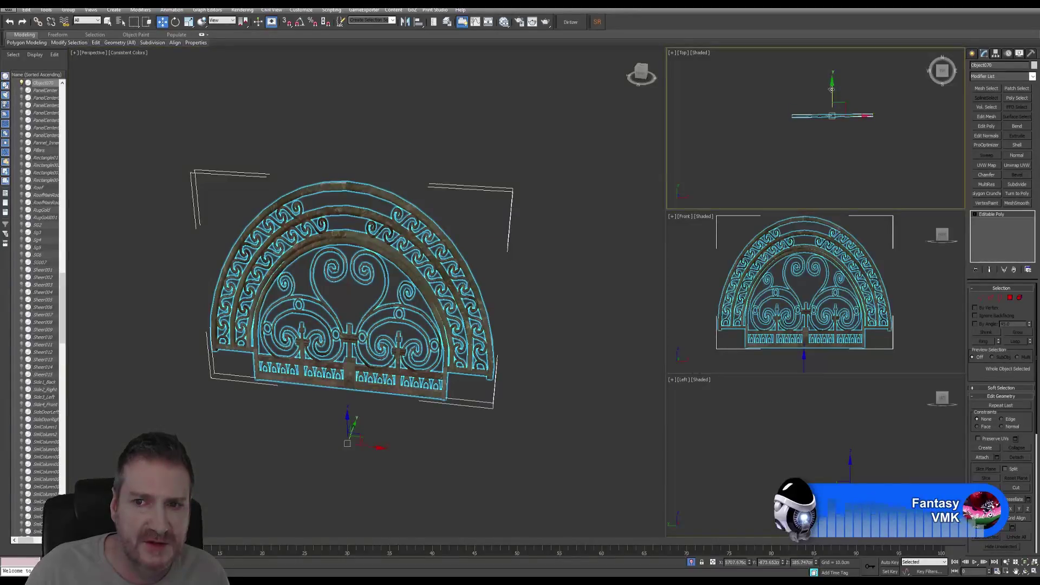
shift+drag(833, 133, 834, 178)
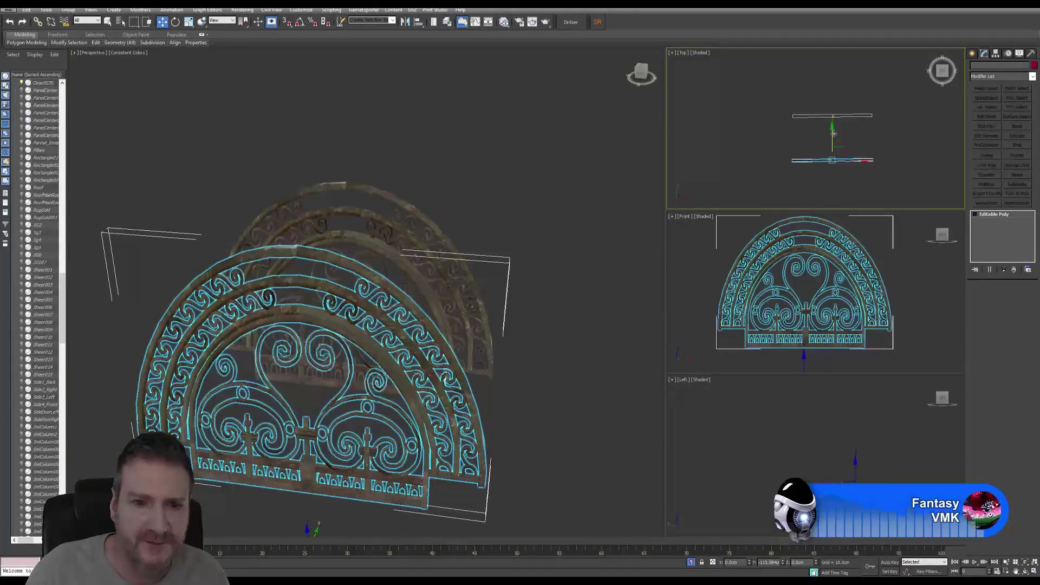
click(520, 325)
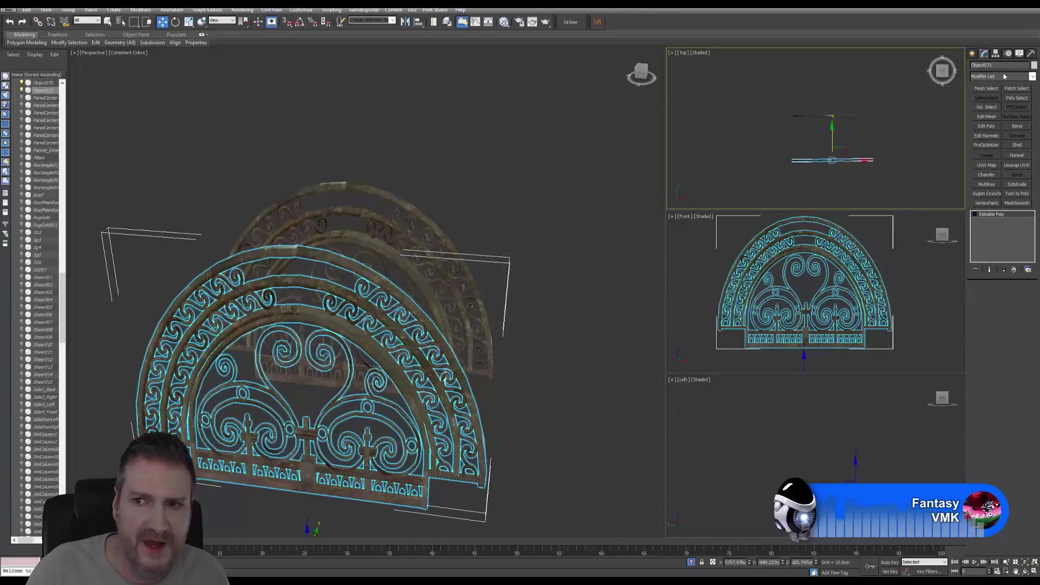
Reset the transform of the front arch copy and collapse its modifier stack to an editable poly
click(994, 193)
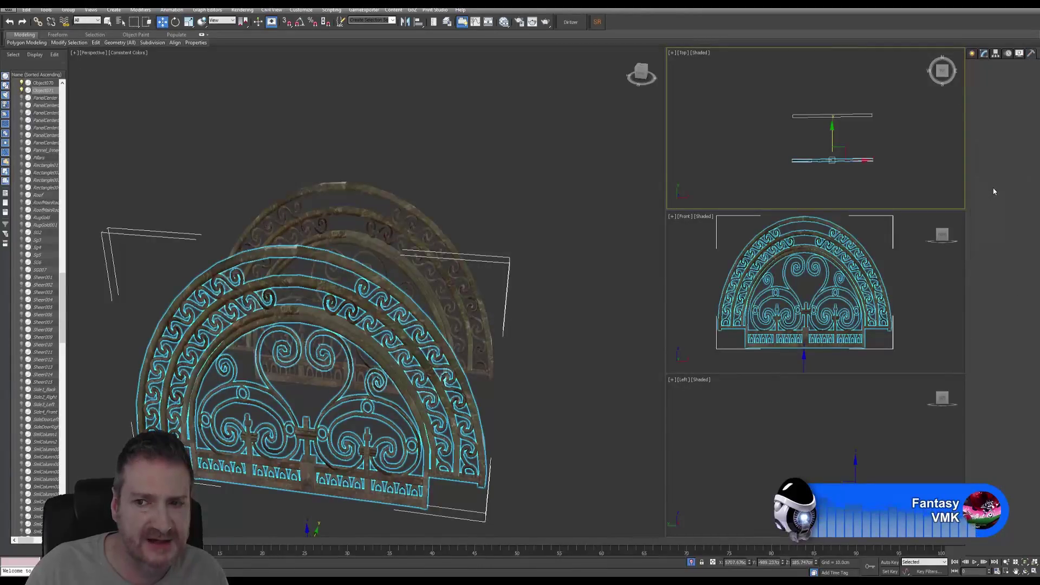
click(985, 54)
right_click(990, 218)
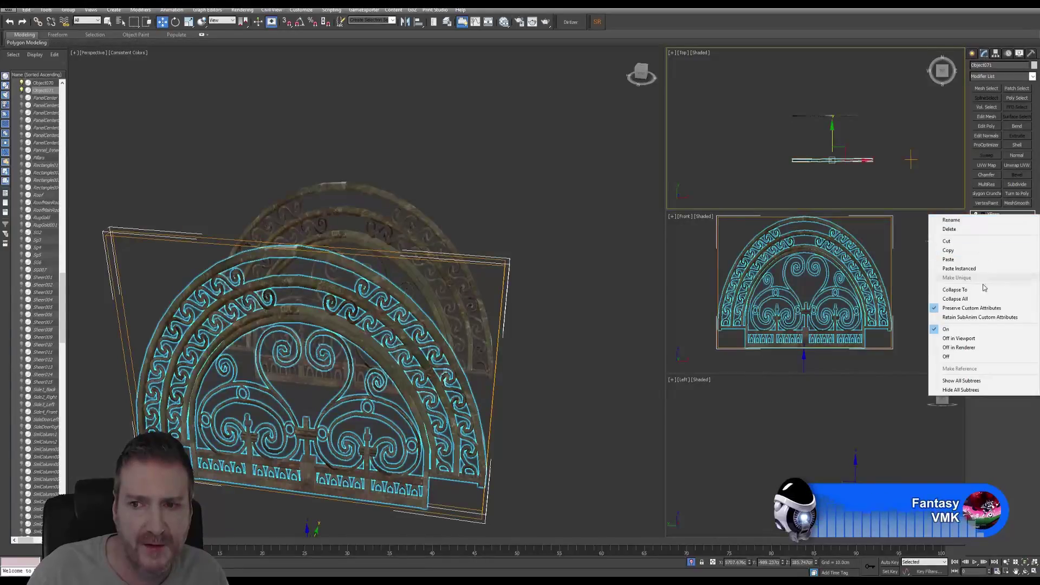
click(983, 276)
click(561, 314)
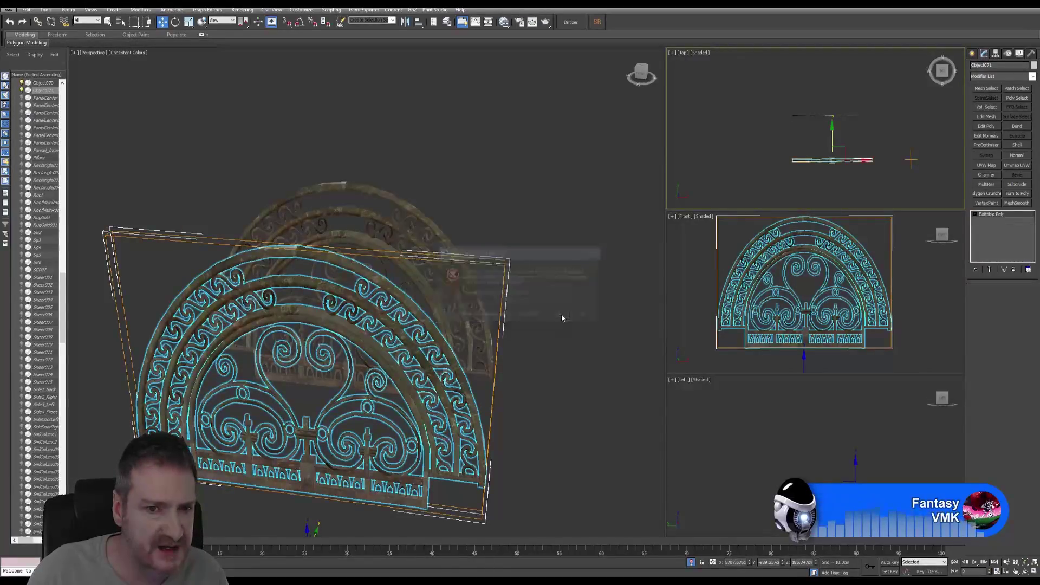
Center the front arch copy's pivot on the object and return to its modifier settings
click(995, 54)
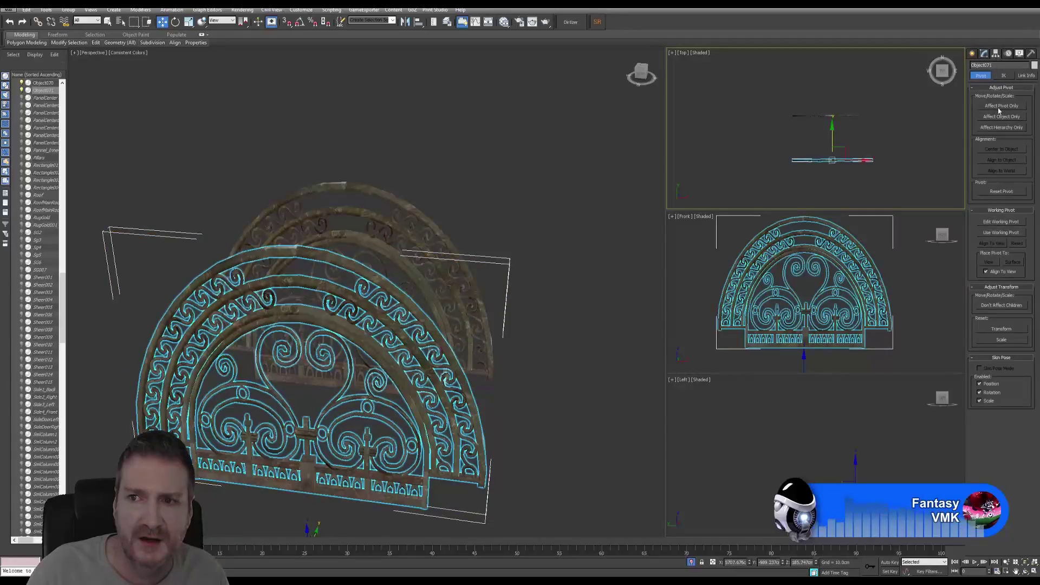
click(1005, 106)
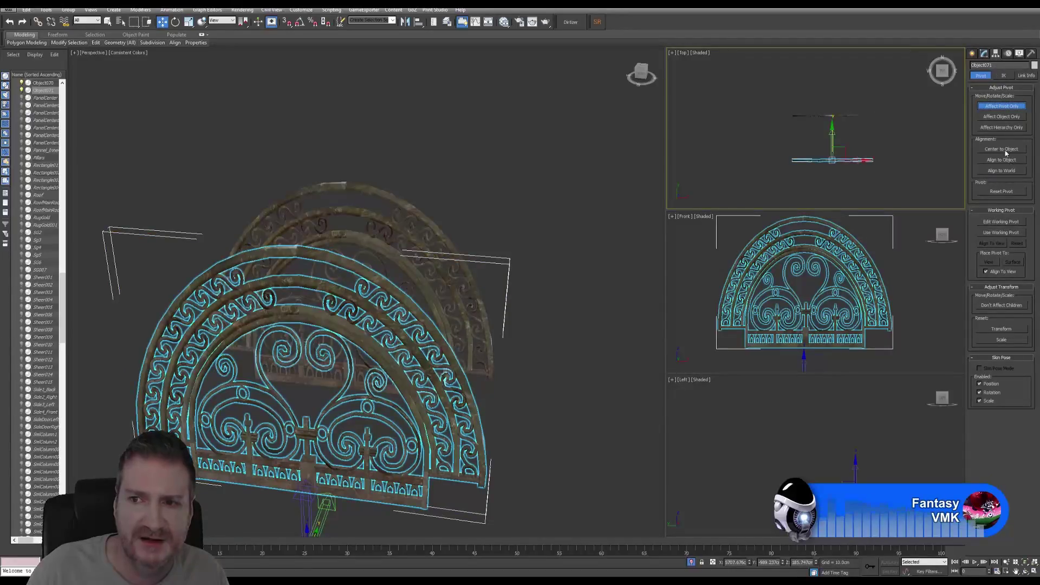
click(1001, 108)
click(984, 54)
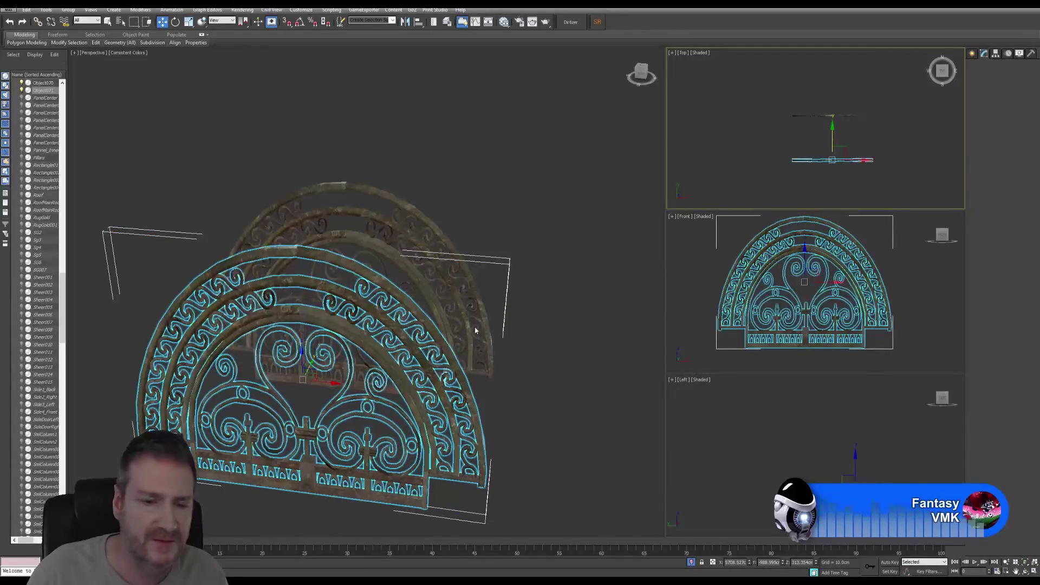
Isolate the front arch copy so the original arch is hidden from the views
middle_drag(469, 198, 478, 144)
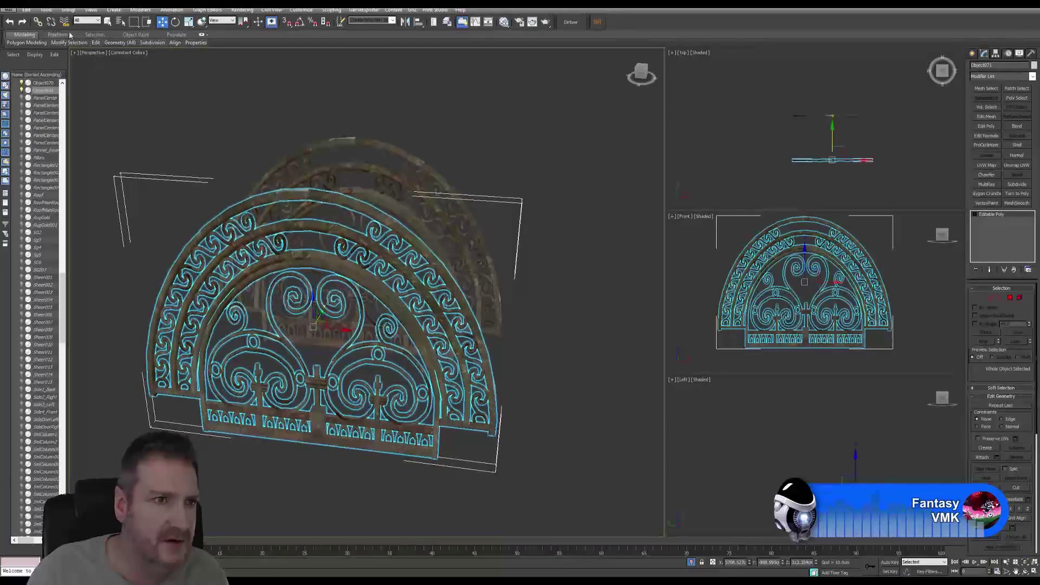
click(47, 10)
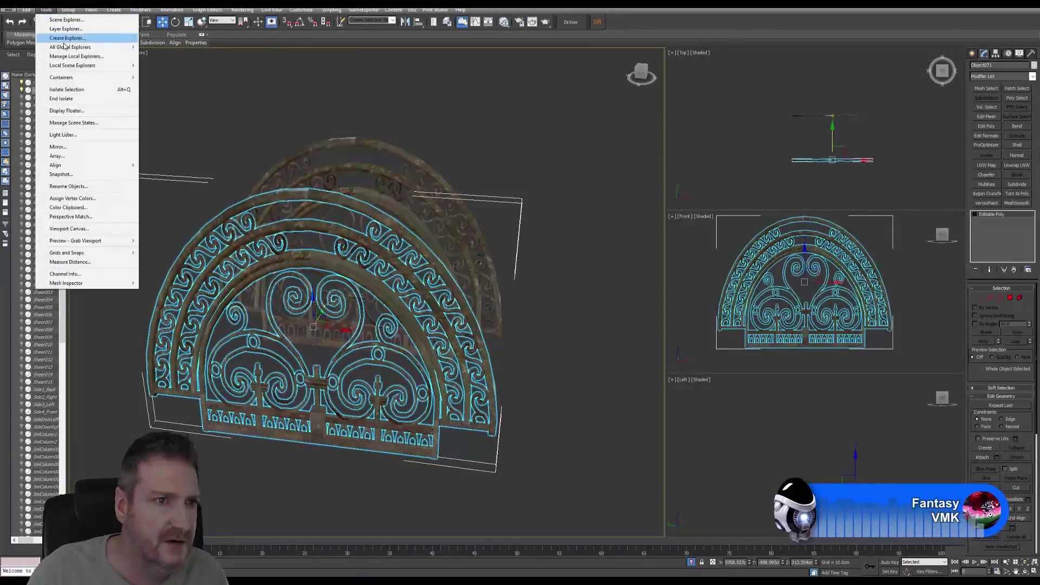
click(80, 89)
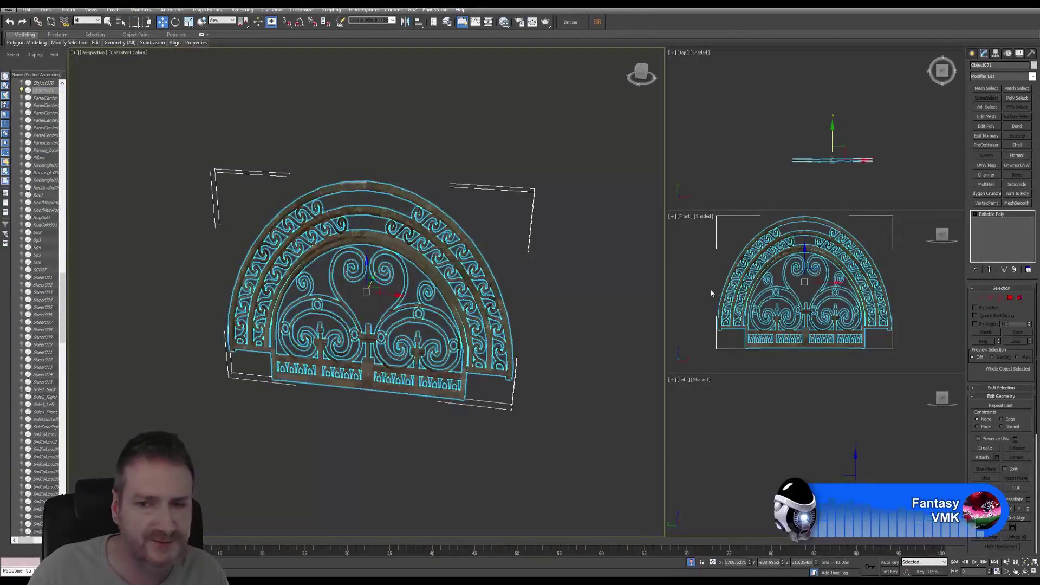
Work at element level on the arch copy and select the left cross-shaped post, including its crossbar and upper tip pieces
click(1020, 298)
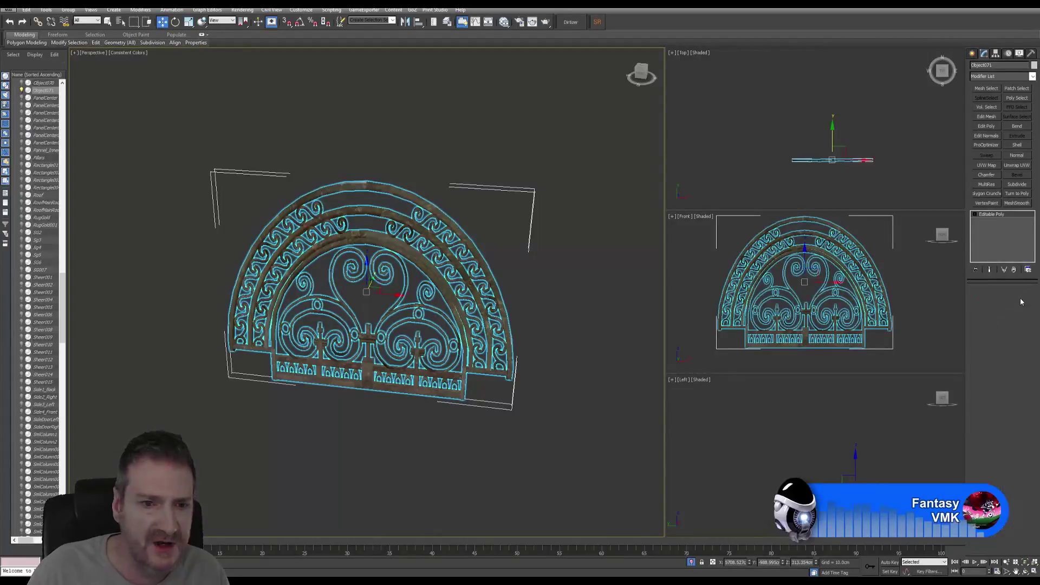
middle_drag(427, 395, 435, 391)
scroll(433, 371, up, 10)
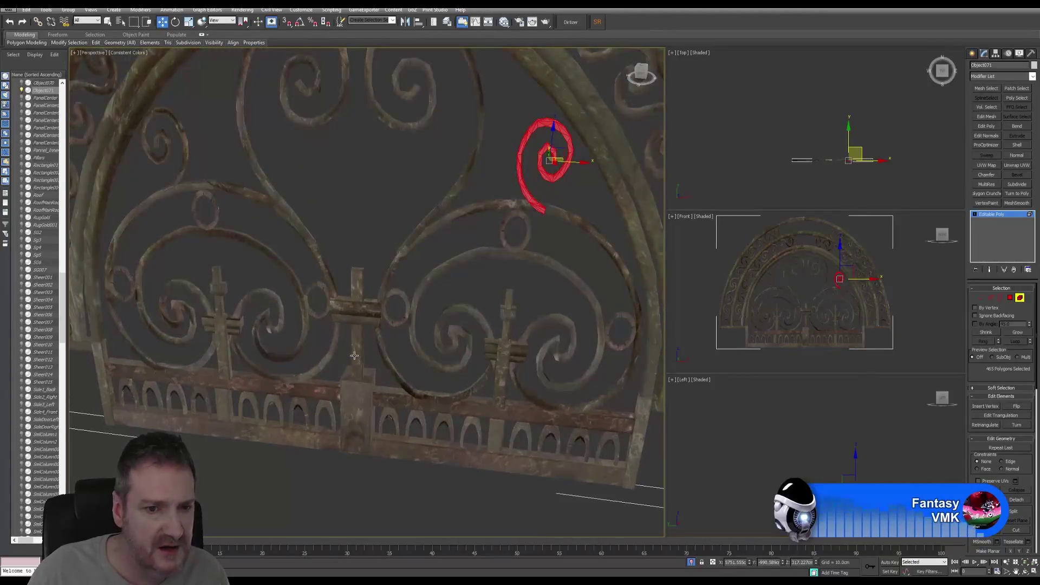
click(225, 367)
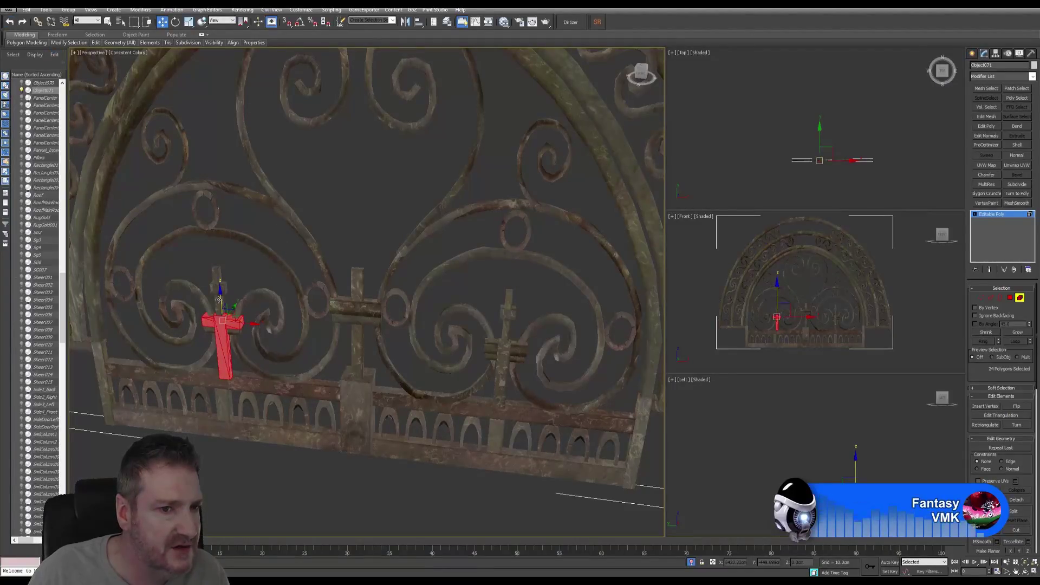
drag(215, 304, 212, 286)
ctrl+click(210, 287)
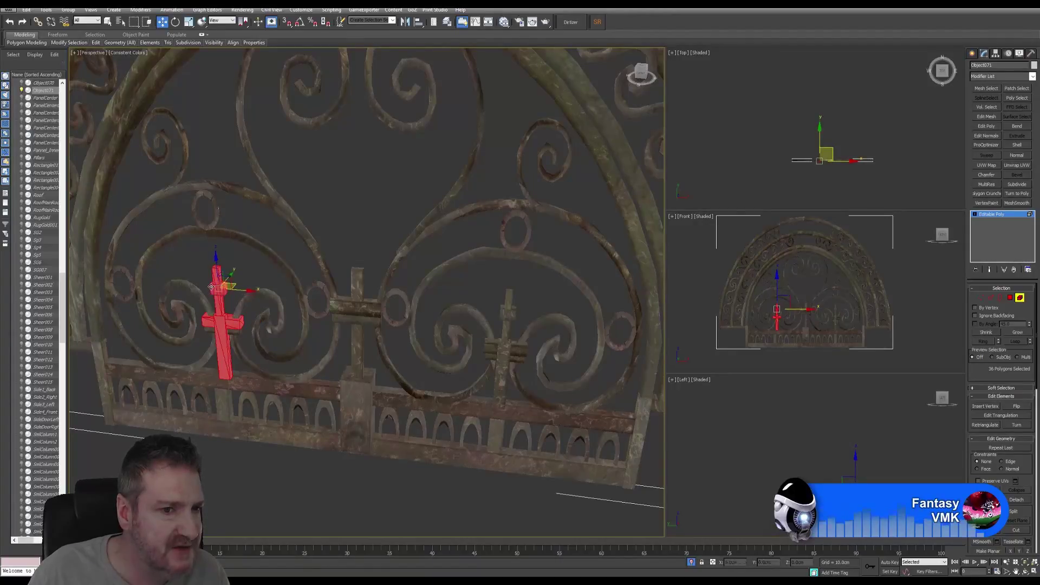
Add the central post's base block, upright and crossbar pieces to the element selection
ctrl+click(357, 394)
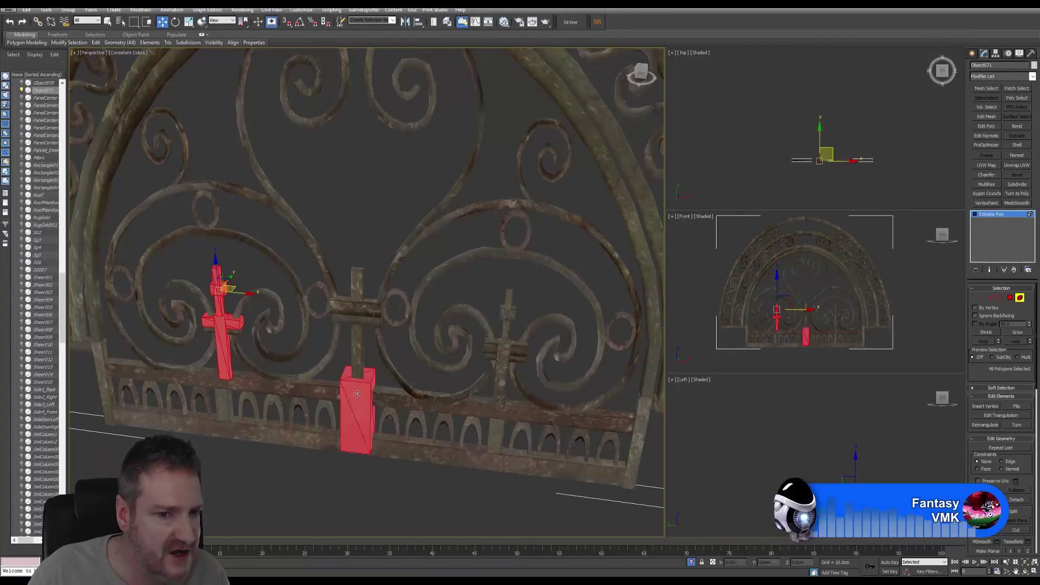
ctrl+click(357, 361)
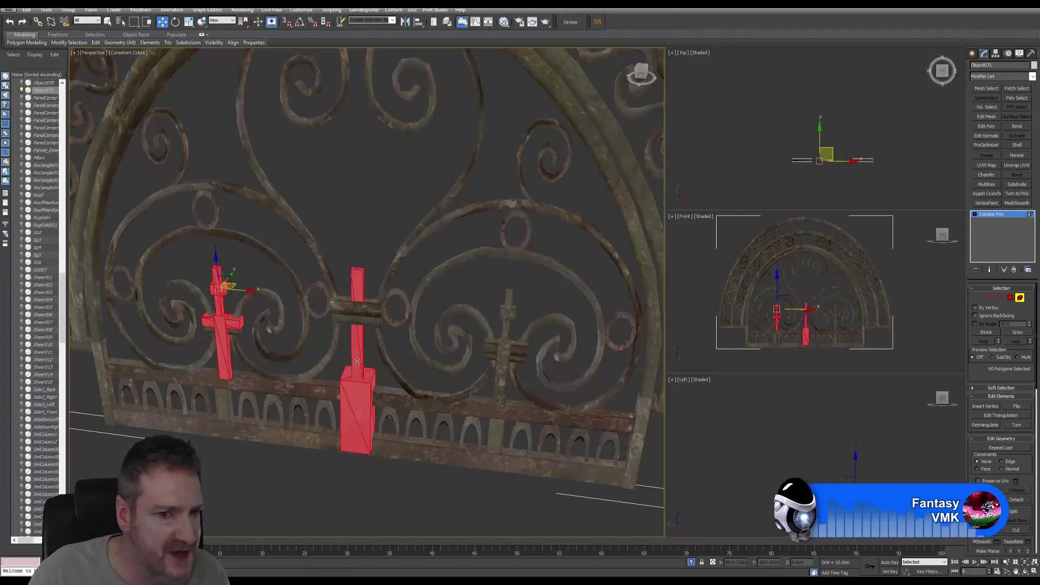
ctrl+click(351, 317)
ctrl+click(348, 306)
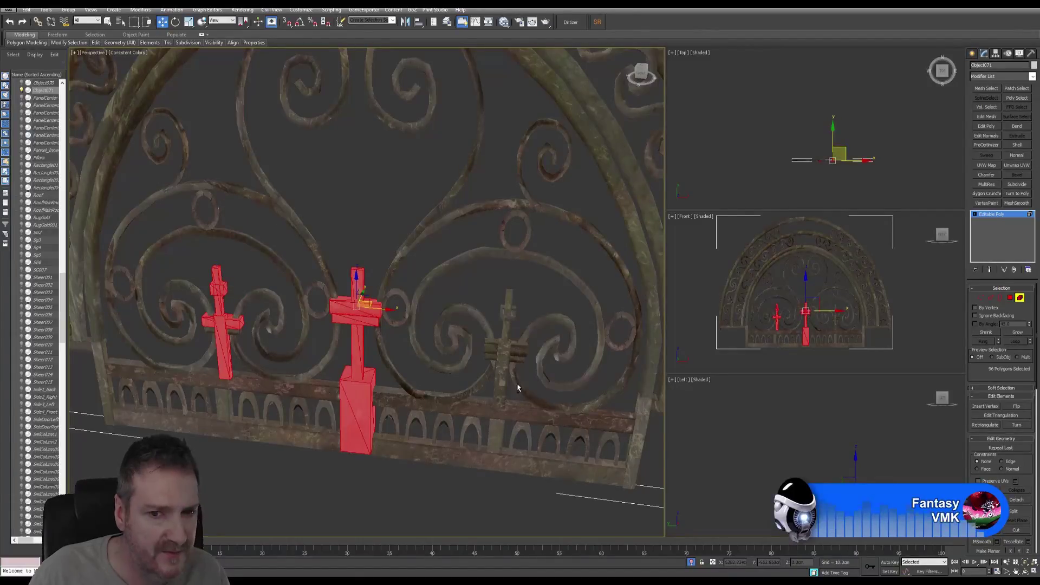
Extend the element selection with the right cross-shaped post's upright, crossbar and upper tip pieces
click(503, 386)
ctrl+click(516, 351)
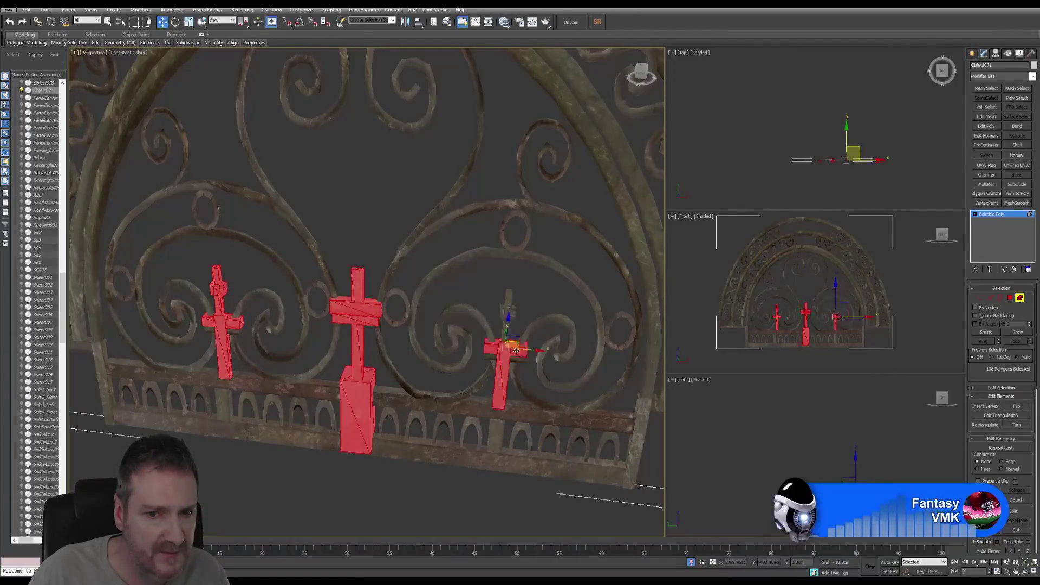
ctrl+click(506, 324)
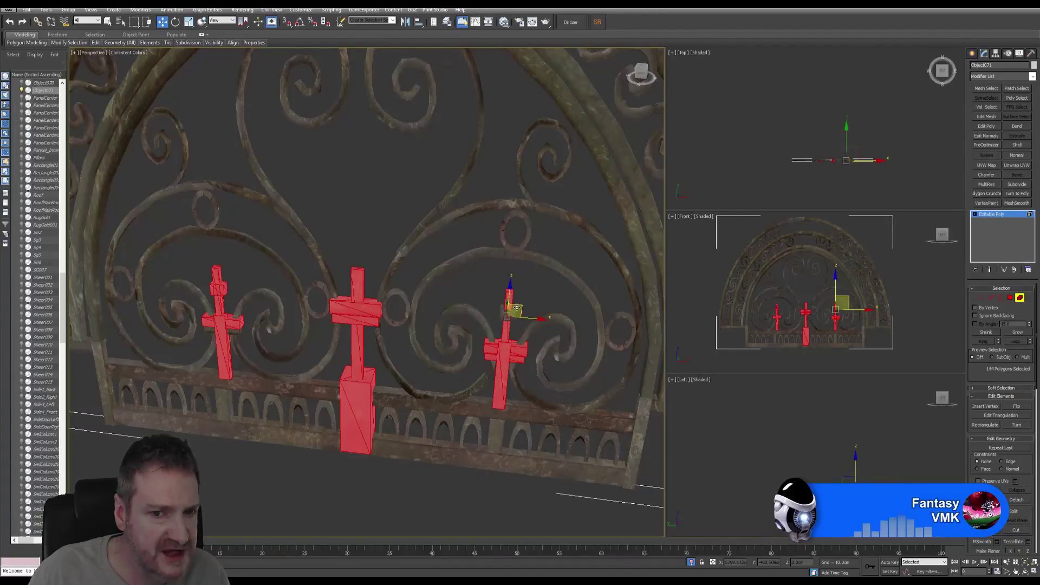
ctrl+click(507, 301)
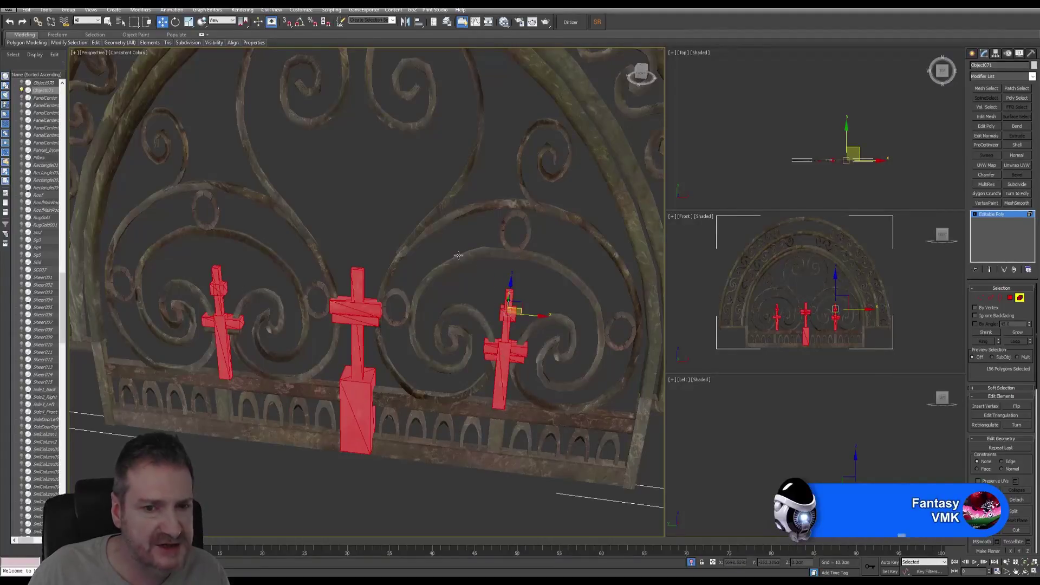
Add the short blocks in the arcaded base rail beneath the left and right posts to the element selection
middle_drag(438, 238, 434, 280)
scroll(409, 260, down, 5)
scroll(437, 277, down, 1)
scroll(442, 275, down, 1)
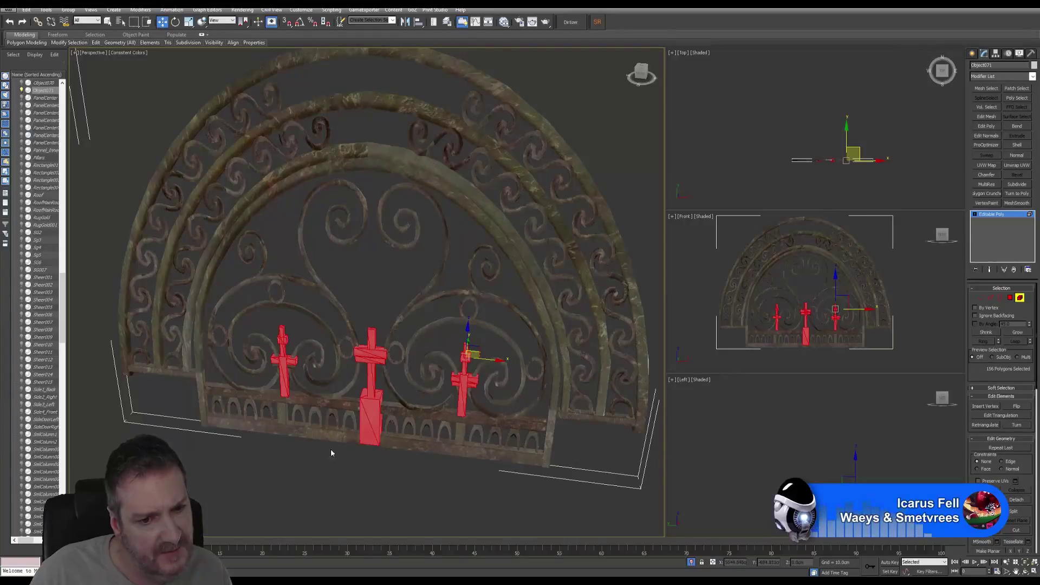
scroll(275, 441, up, 1)
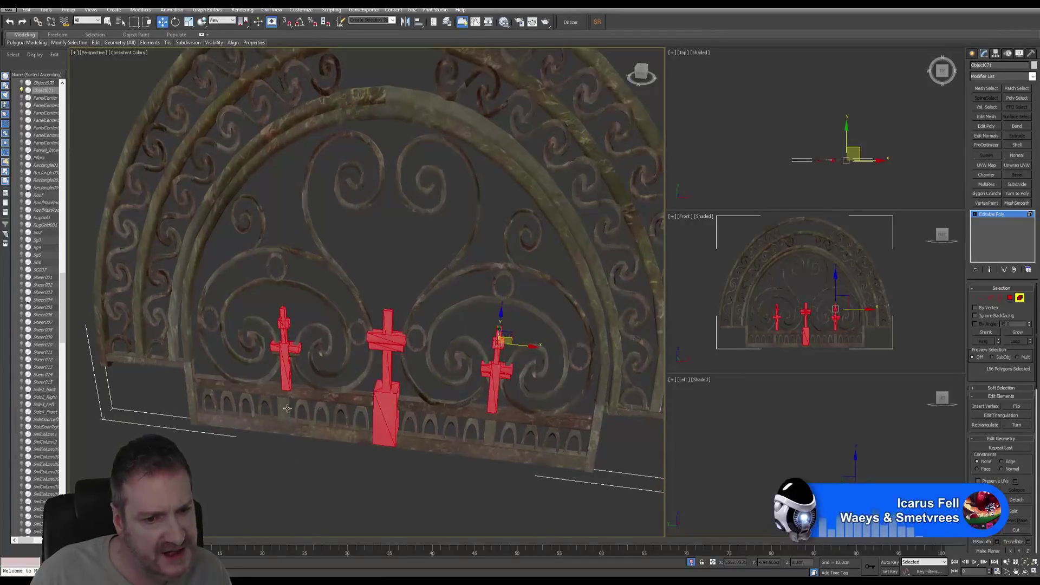
ctrl+click(489, 430)
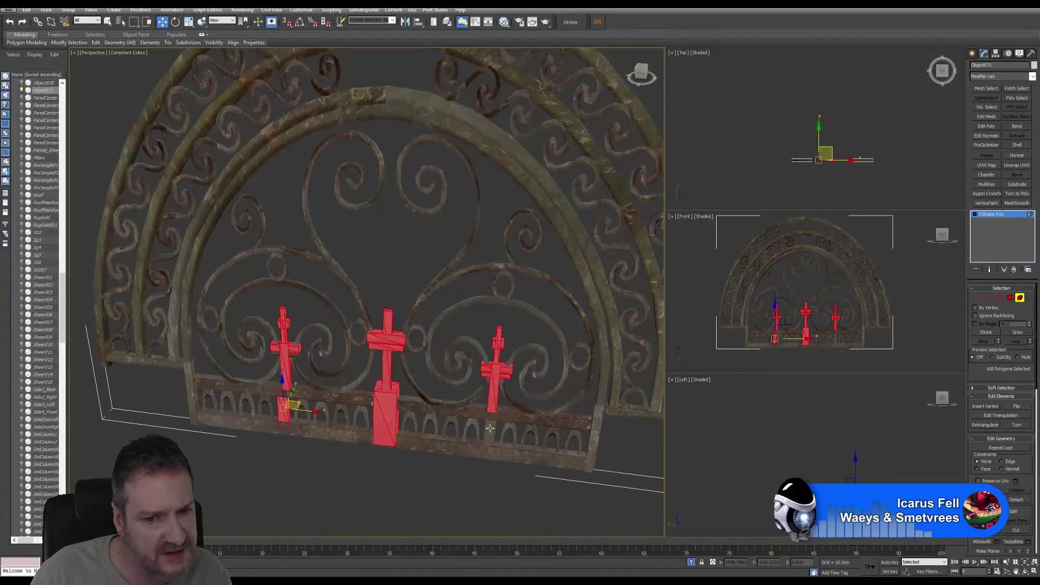